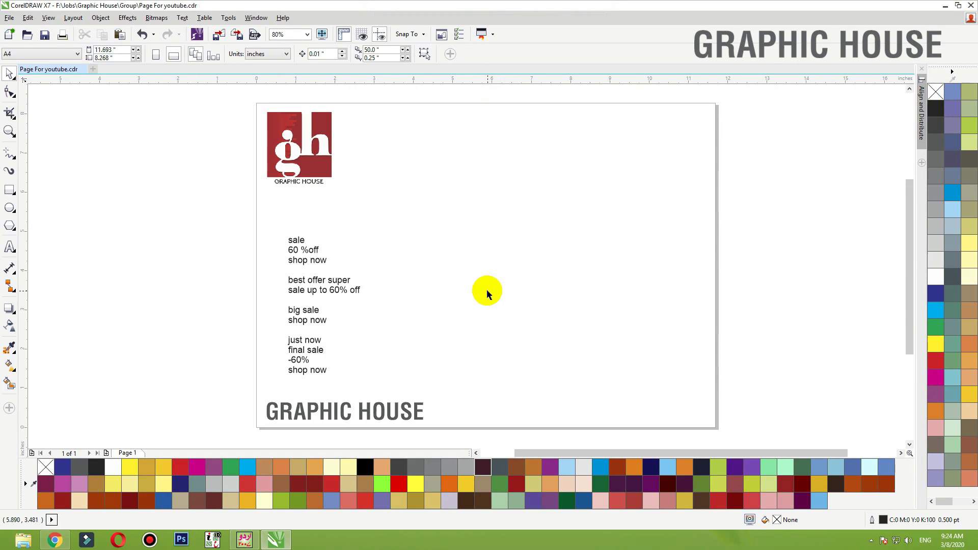
Step: Move the sale text block slightly to line up beneath the logo
drag(312, 295, 302, 285)
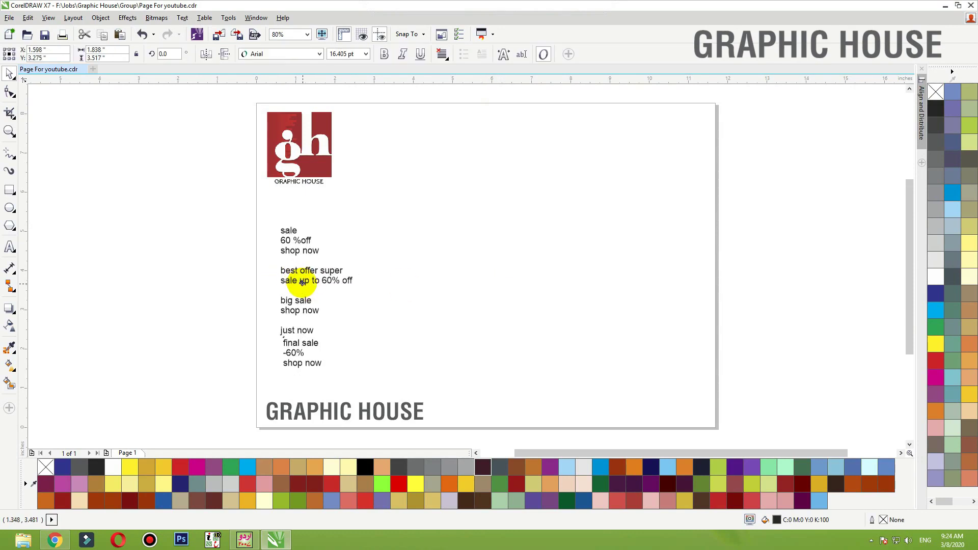
click(398, 250)
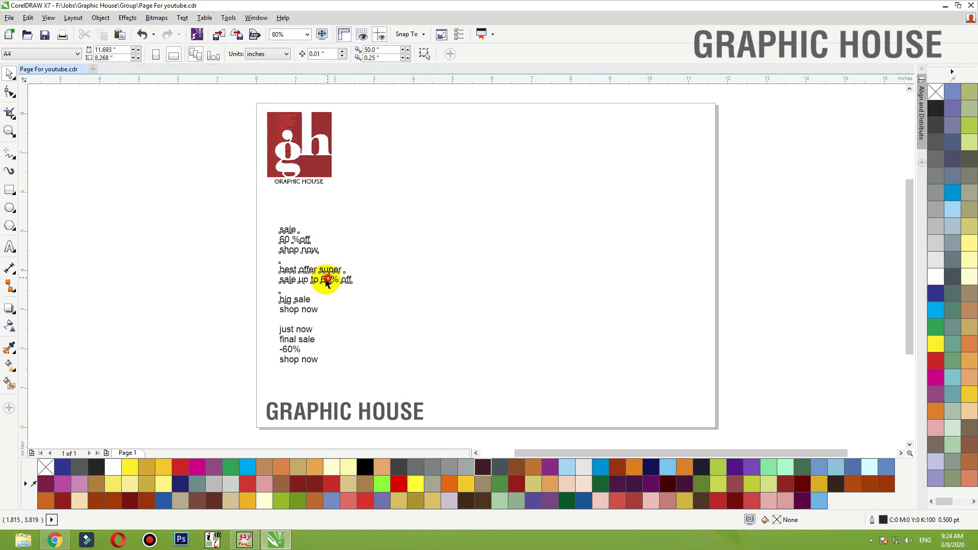
drag(327, 282, 324, 283)
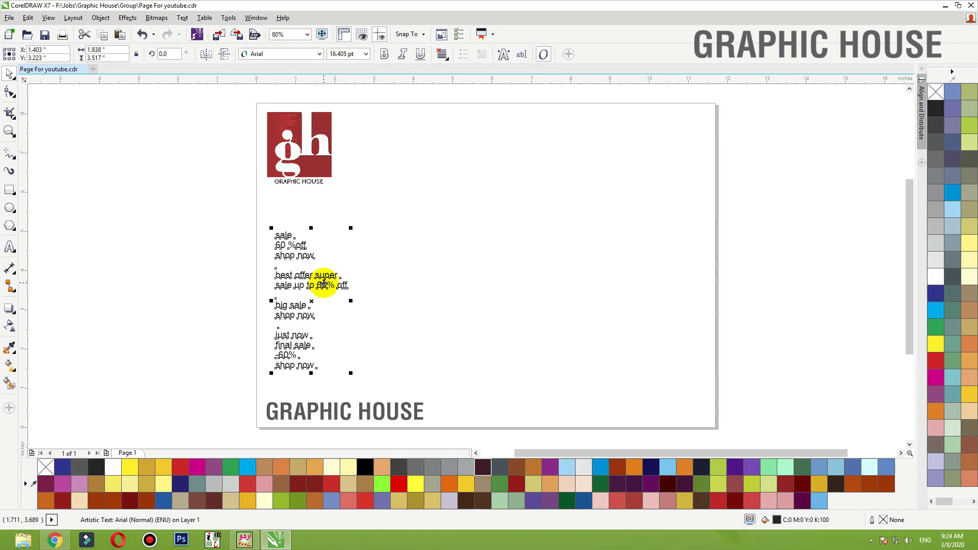
click(465, 258)
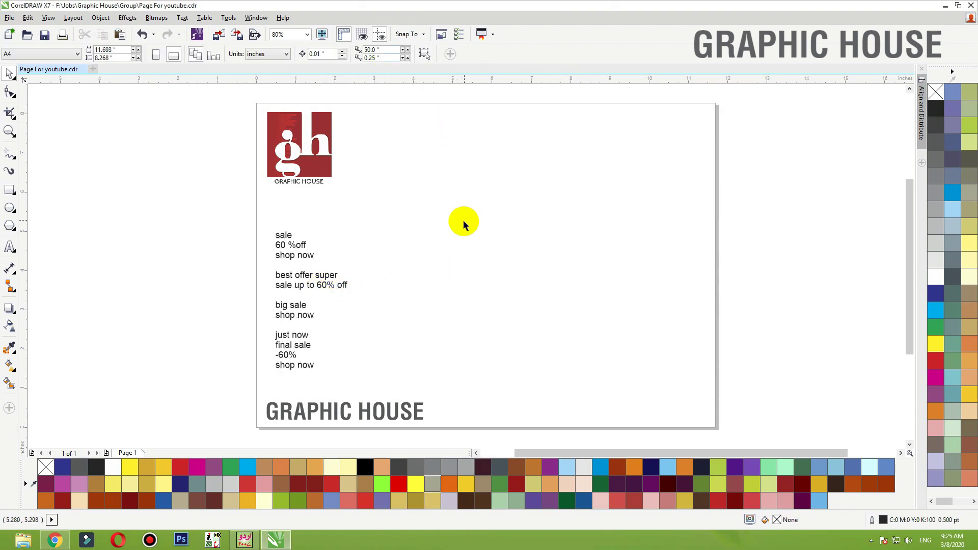
Step: Draw a square about 1.83 inches wide beside the sale text and shift it slightly upward
click(10, 190)
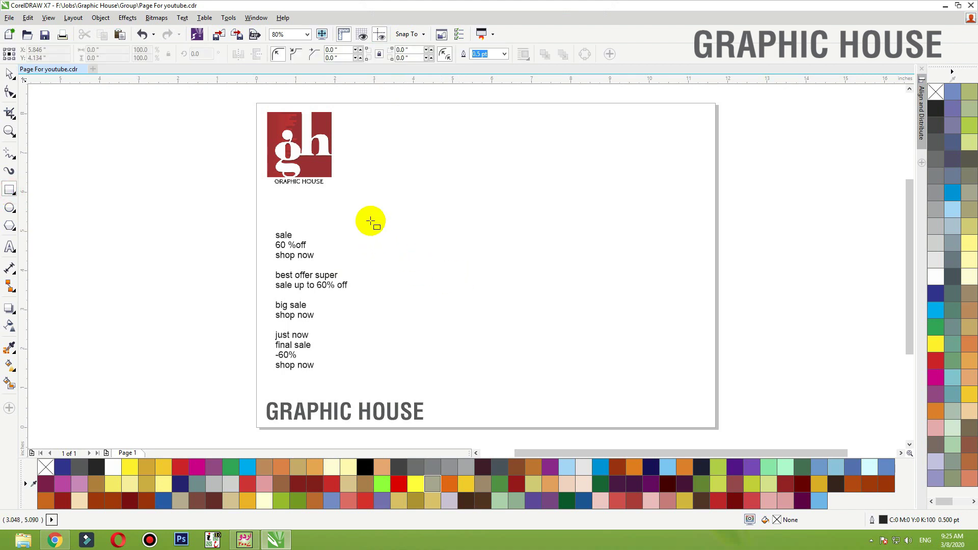
drag(366, 217, 441, 291)
key(space)
click(456, 232)
scroll(190, 330, up, 2)
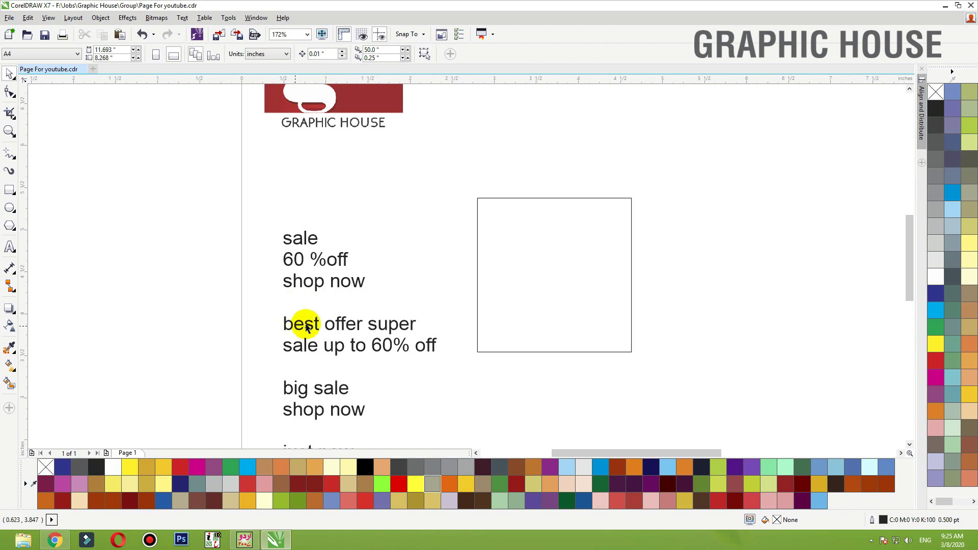
drag(509, 203, 509, 177)
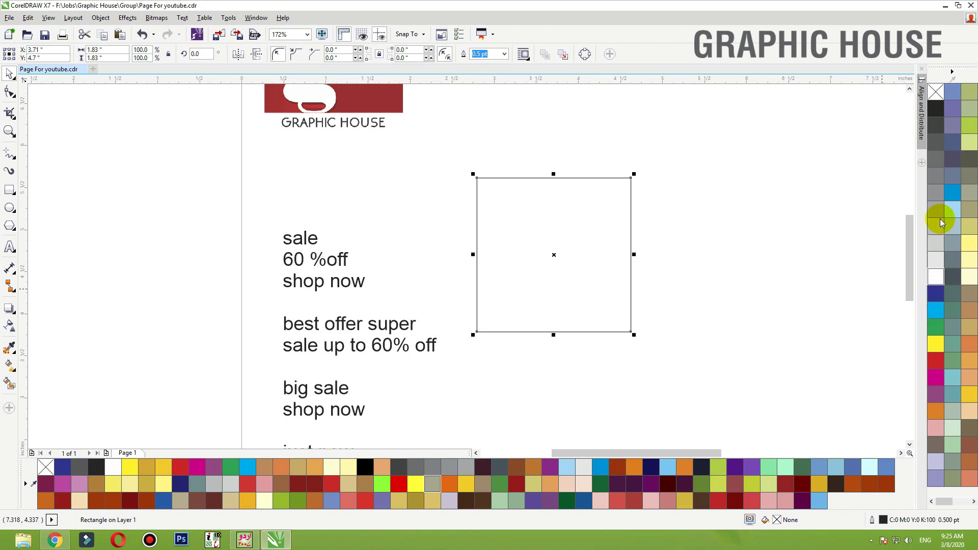
Step: Fill the square with Sky Blue and remove its outline
click(952, 193)
click(577, 235)
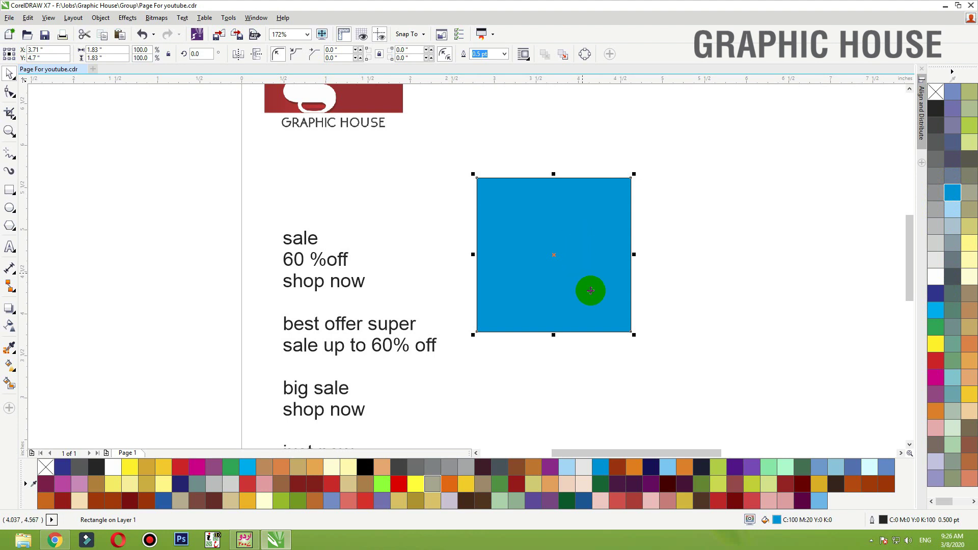
right_click(936, 91)
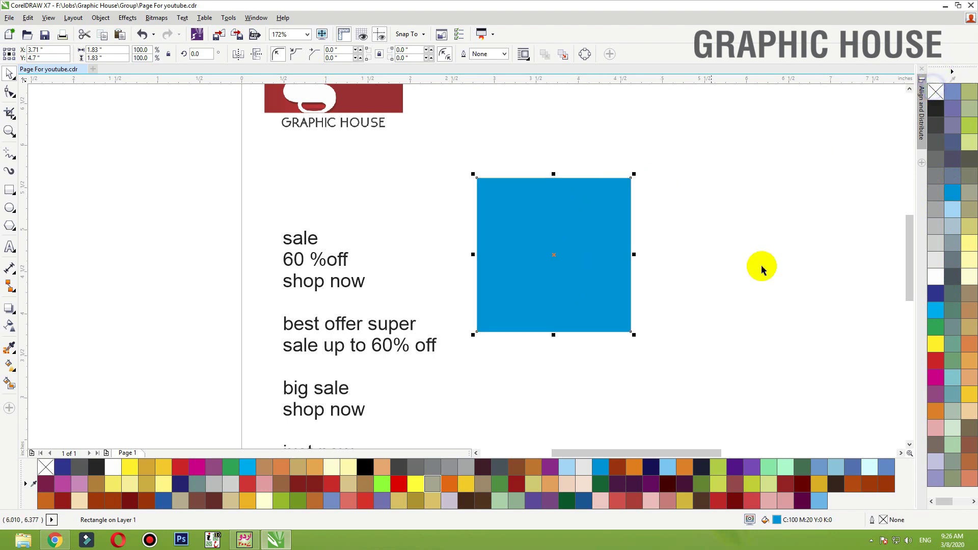
Step: Set the square's fill to C 100, M 60, Y 0, K 30 and nudge the square slightly up and left
double_click(777, 520)
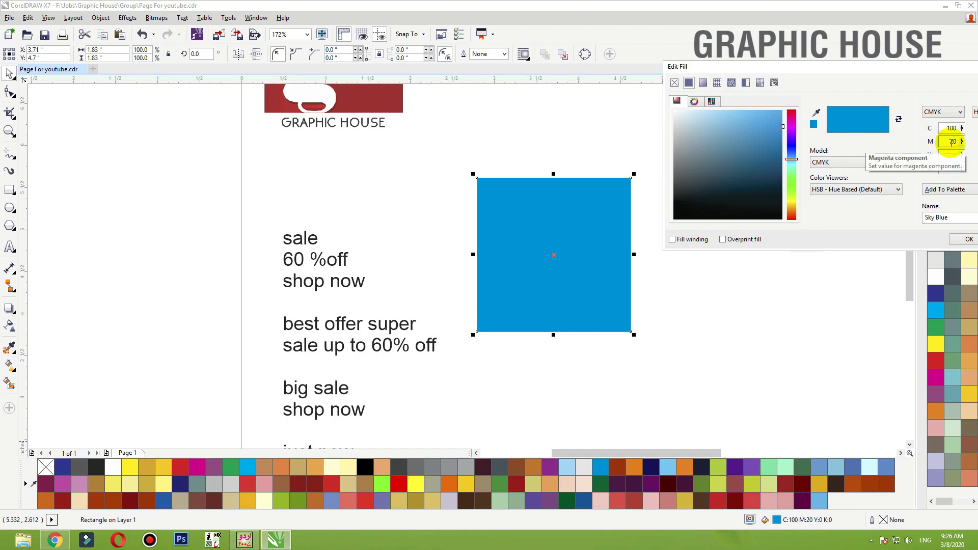
text(60)
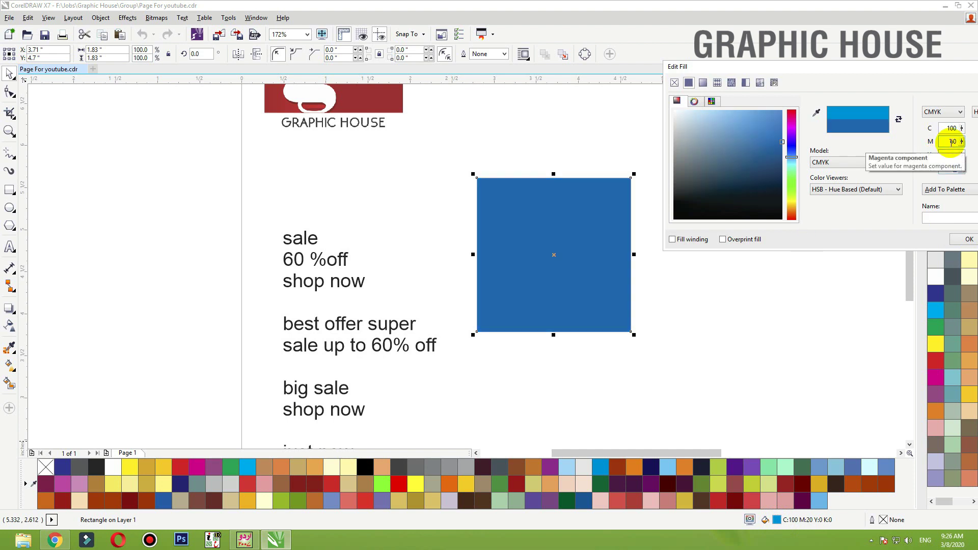
click(955, 170)
text(1)
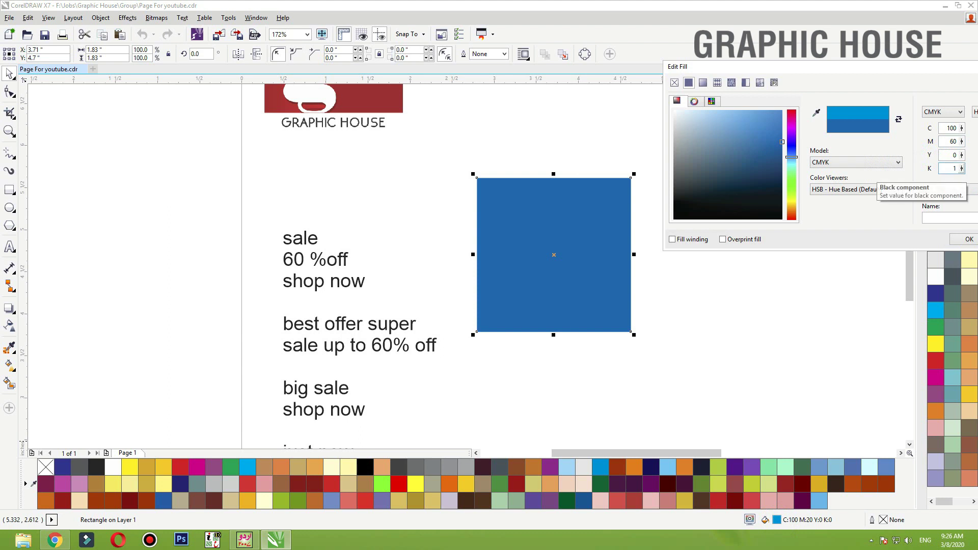
text(0)
click(953, 155)
text(3)
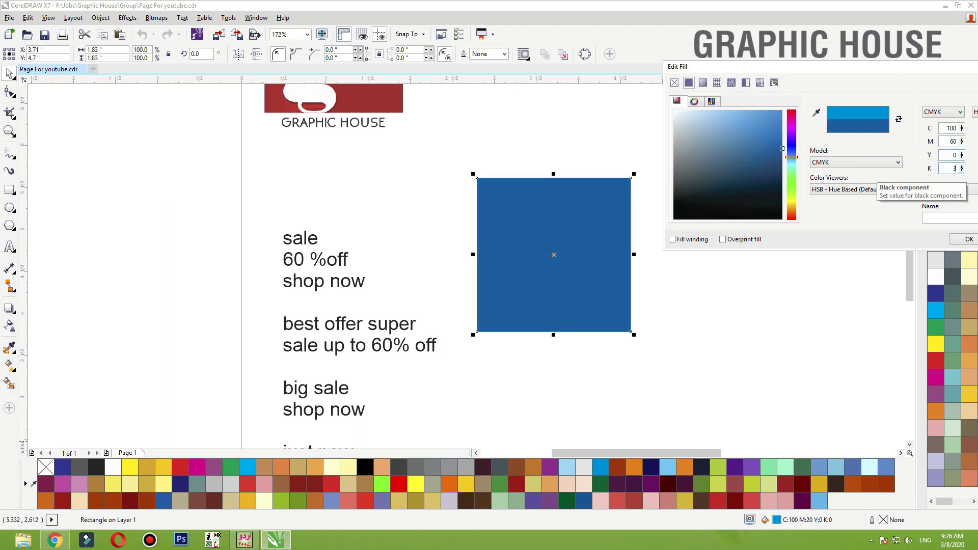
text(0)
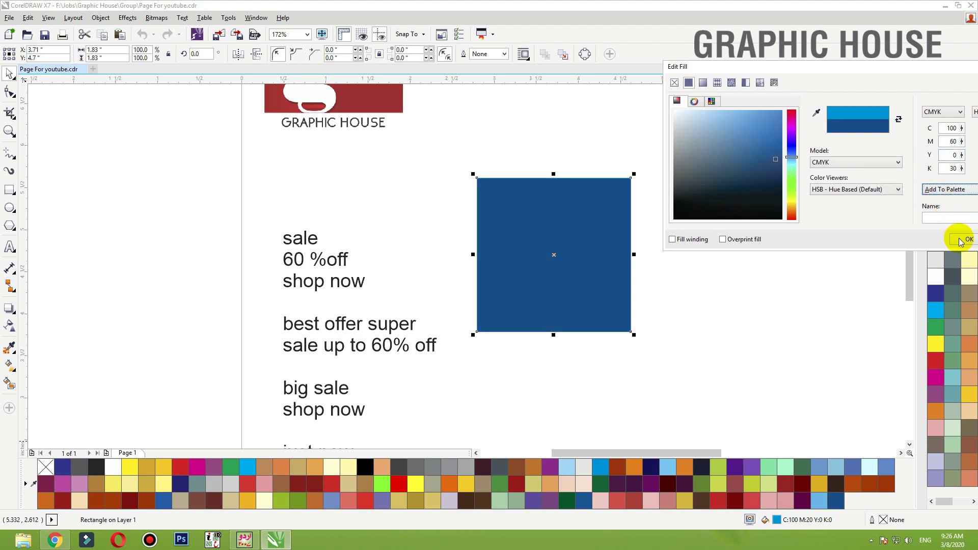
click(961, 241)
drag(713, 130, 286, 384)
scroll(510, 214, up, 1)
click(511, 204)
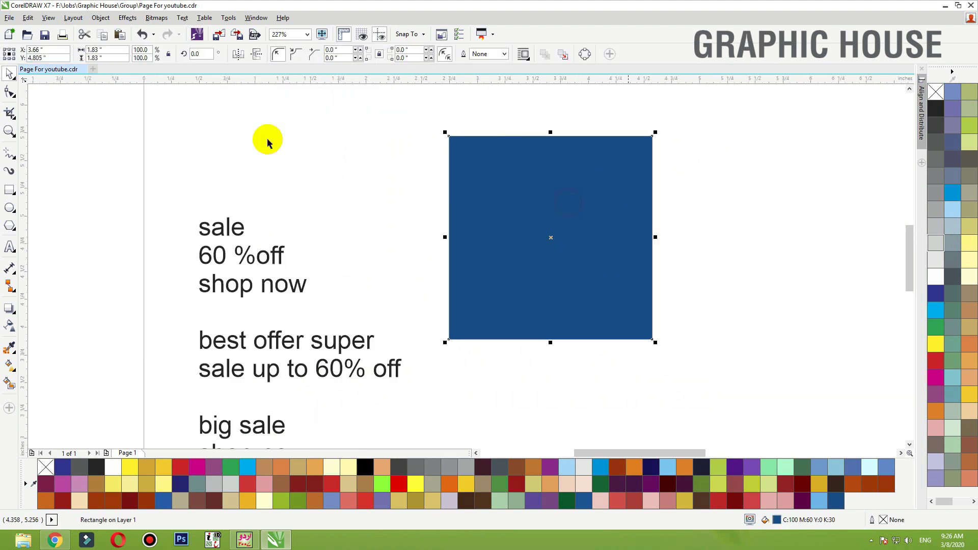
Step: Change the font of the whole sale text block to Univers Condensed
click(224, 259)
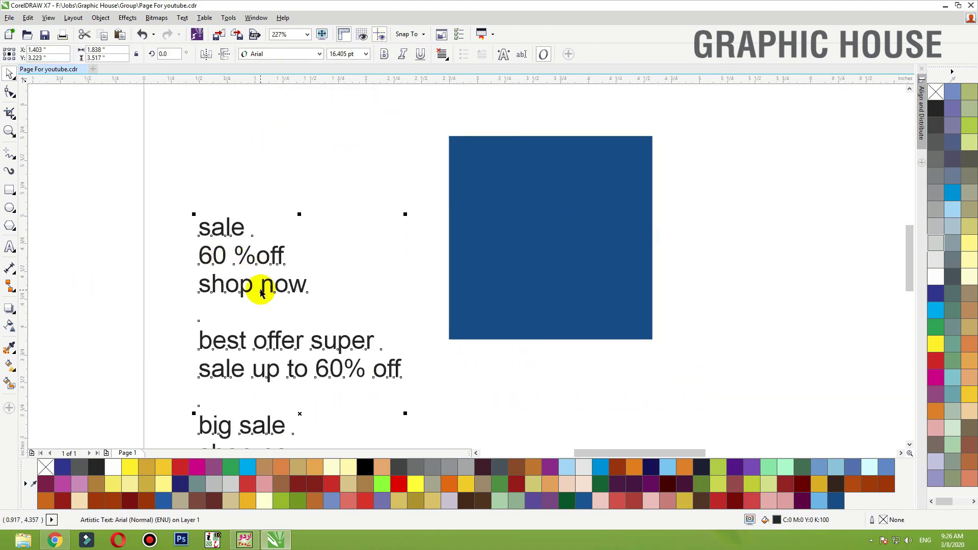
click(319, 54)
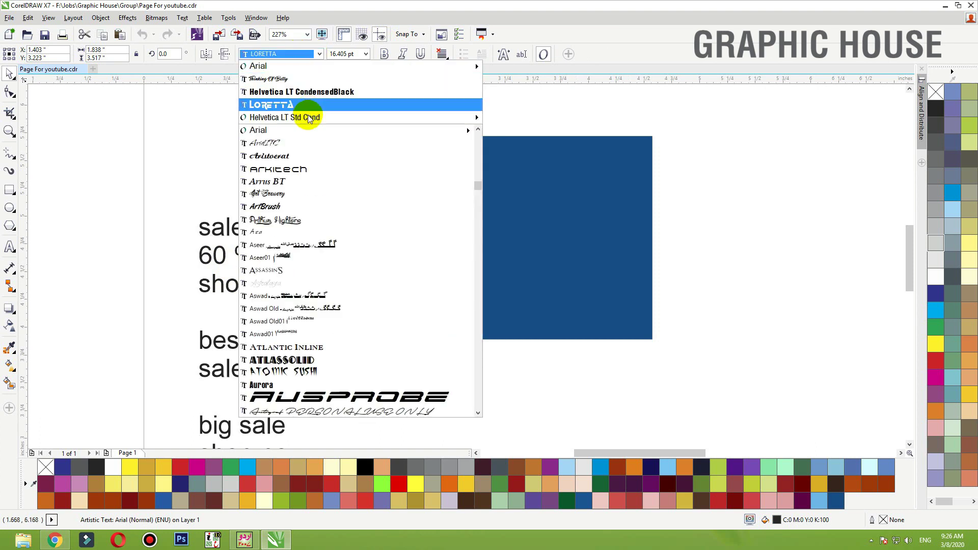
text(utline)
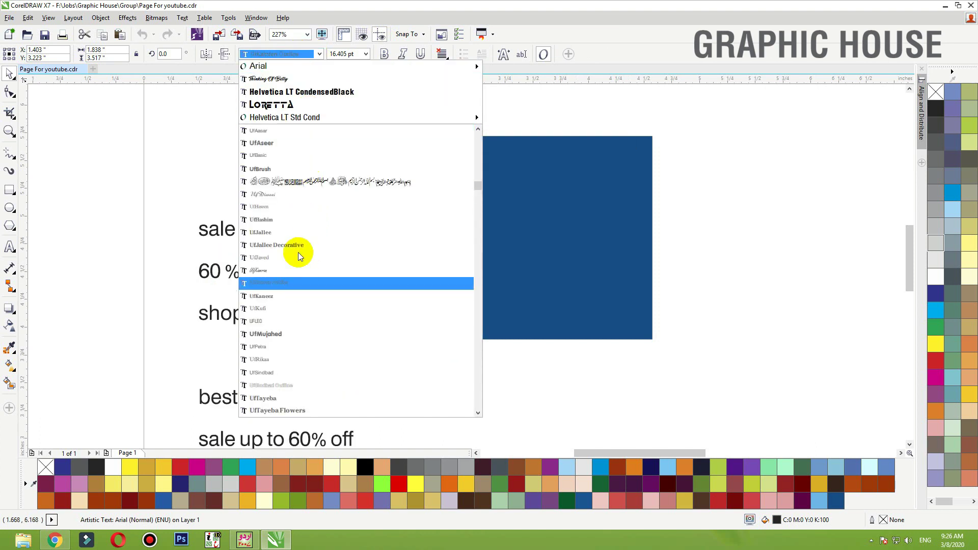
scroll(298, 255, down, 5)
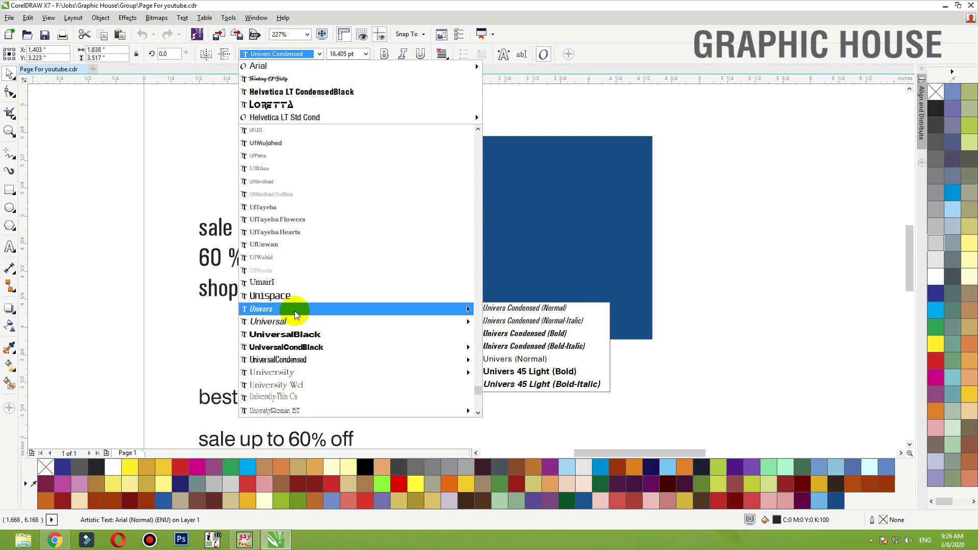
click(295, 309)
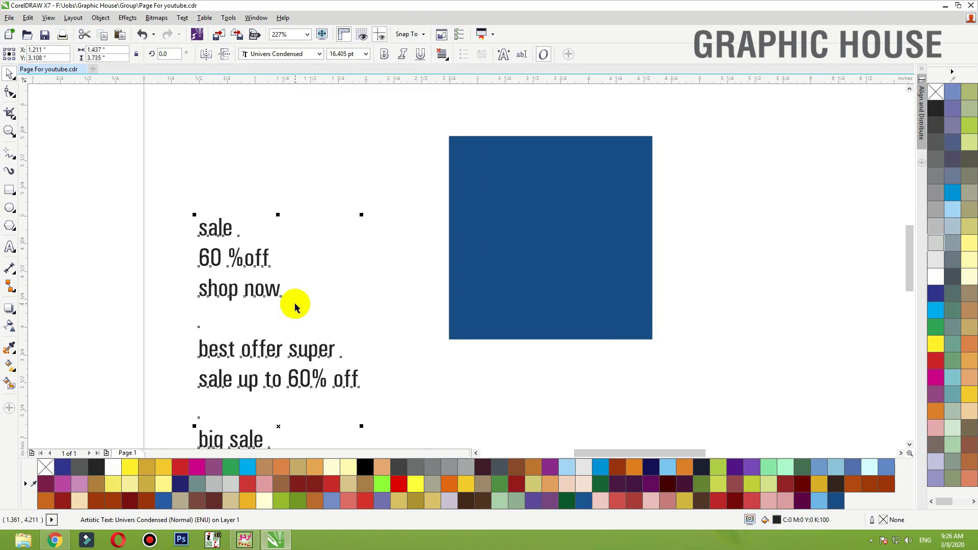
Step: Change the case of the sale text block to Title Case
click(182, 17)
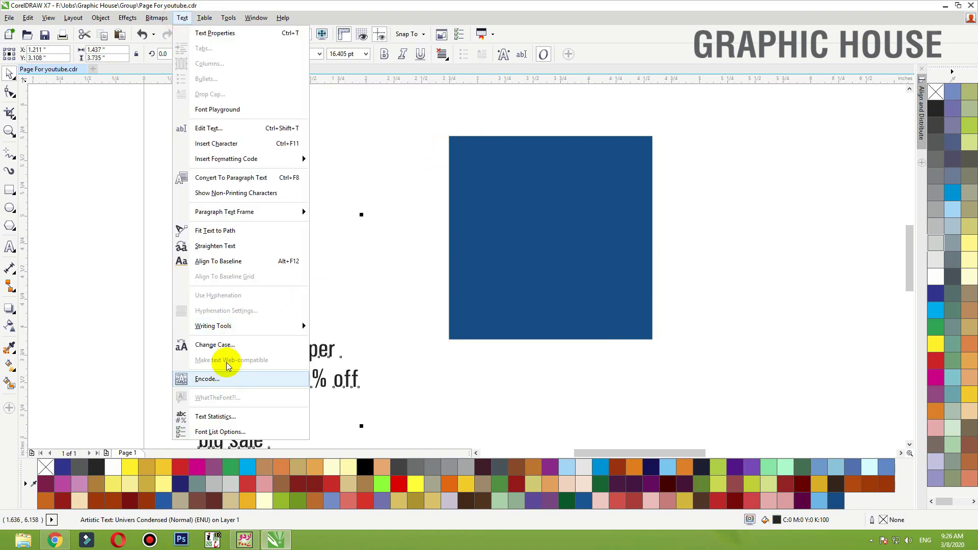
click(215, 345)
click(441, 273)
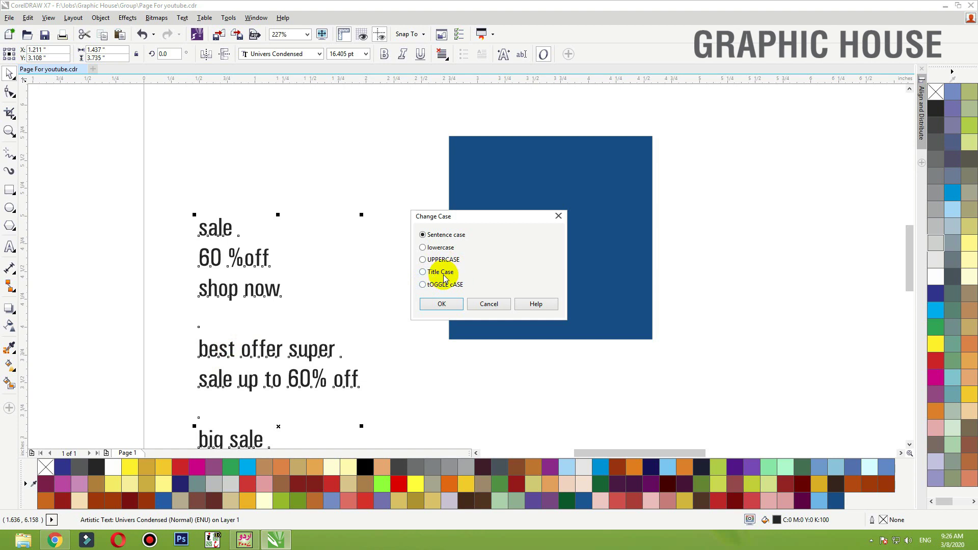
click(442, 304)
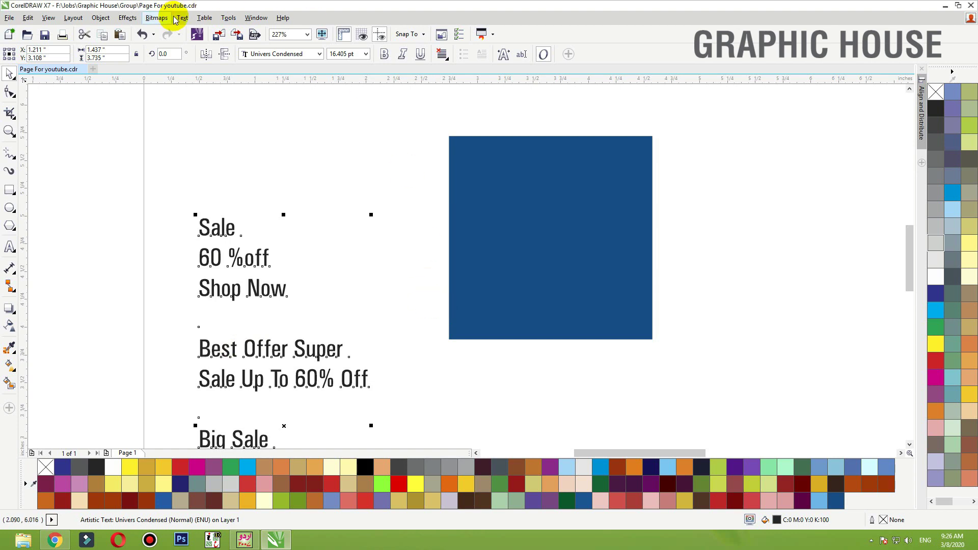
Step: Break the text block into separate lines, centre-align "Sale", "60 %off" and "Shop Now", and move those three closer to the blue square
key(F3)
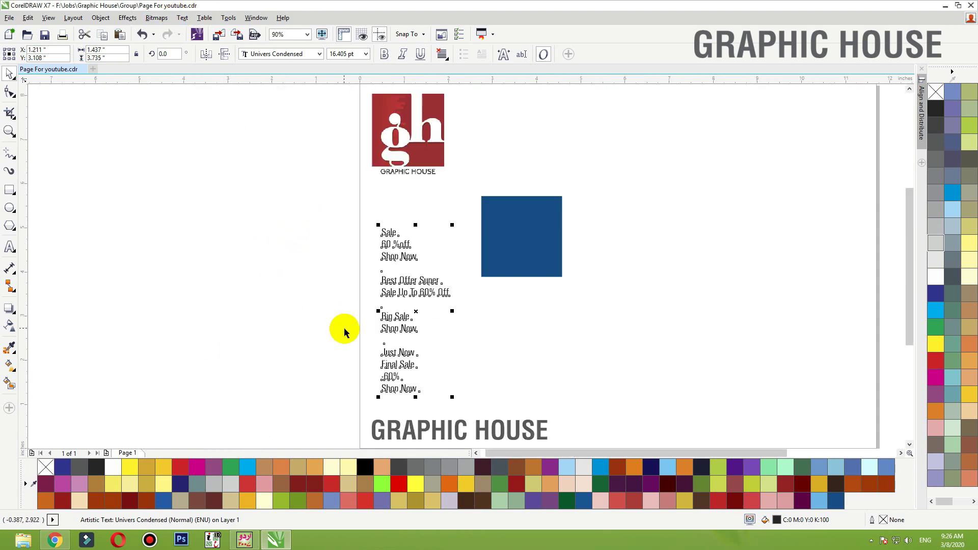
drag(317, 188, 584, 328)
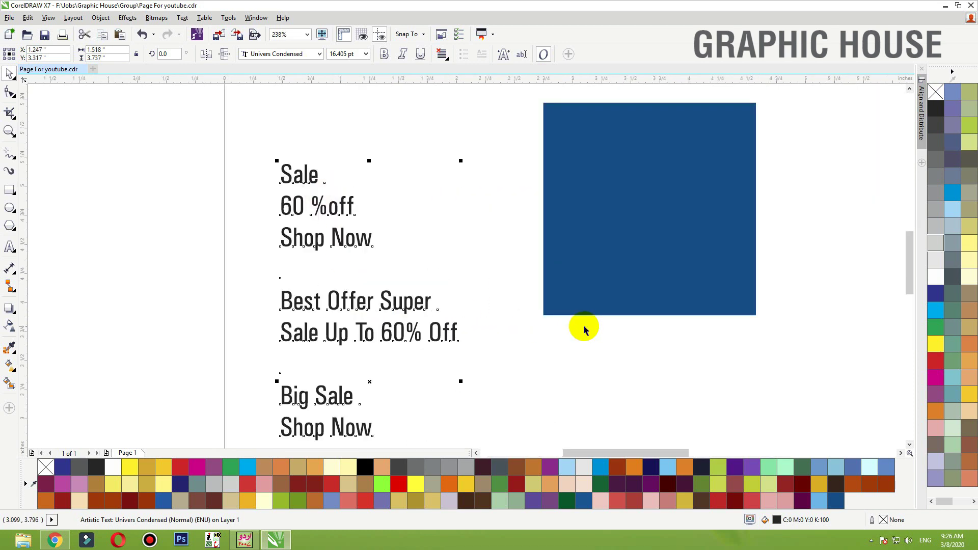
drag(426, 255, 215, 142)
key(c)
drag(343, 240, 502, 229)
shift+click(616, 217)
key(shift+F2)
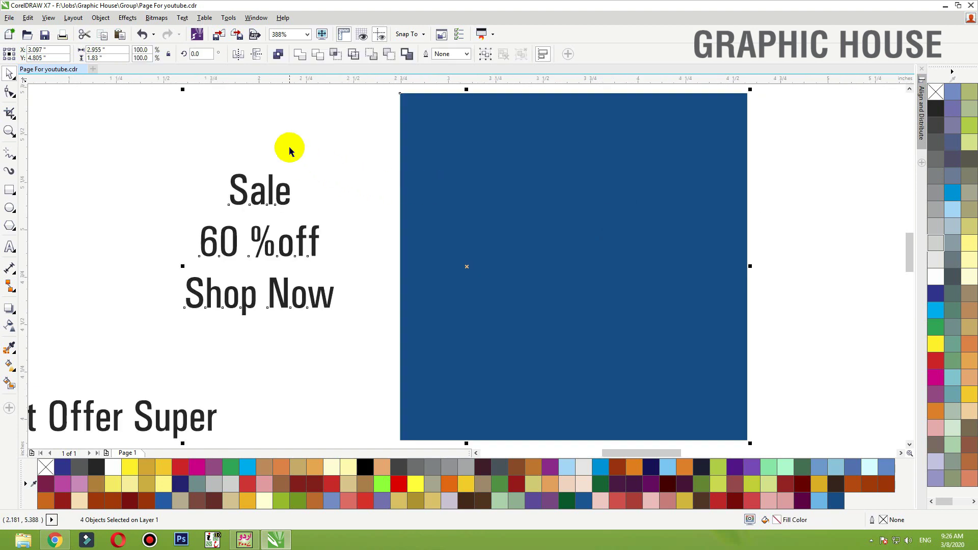
click(324, 134)
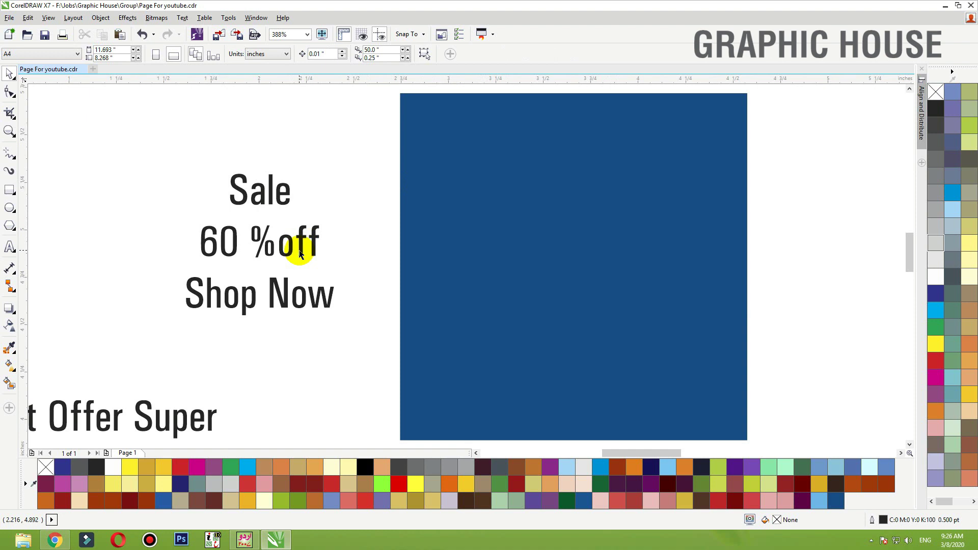
Step: Split "%off" from the "60 %off" line by removing it and pasting it as a separate text object below "Shop Now"
double_click(258, 240)
drag(258, 240, 357, 236)
key(ctrl+c)
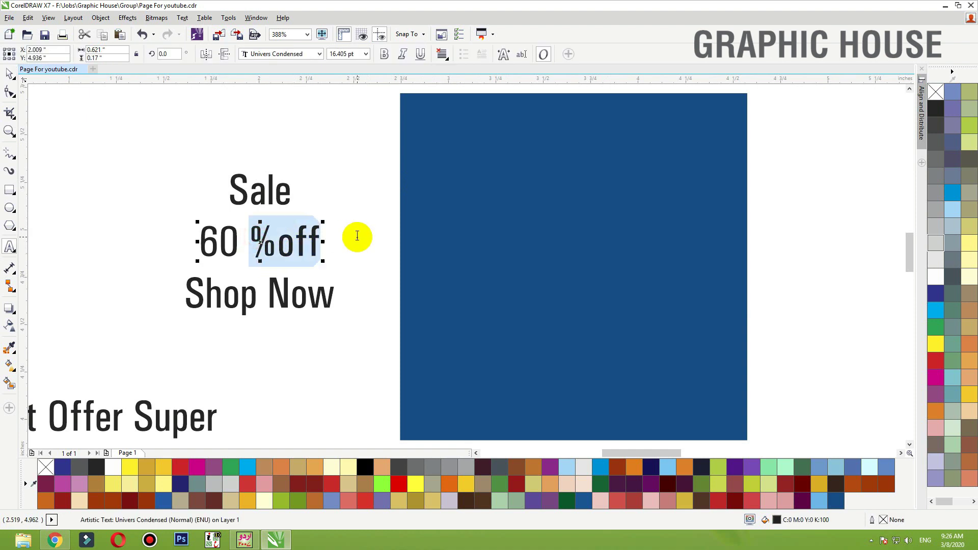
key(Delete)
click(316, 417)
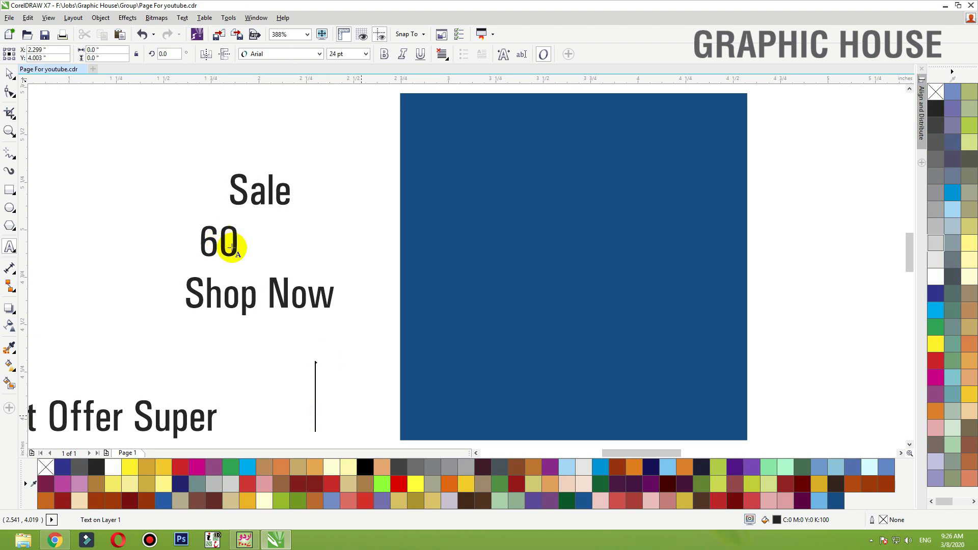
key(ctrl+v)
key(Escape)
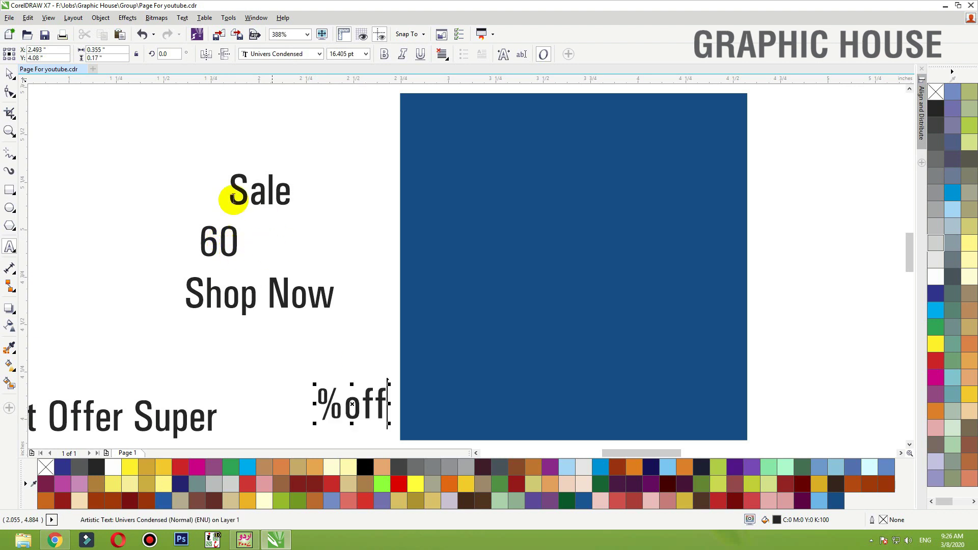
Step: Change the separate "%off" text to UPPERCASE
click(9, 91)
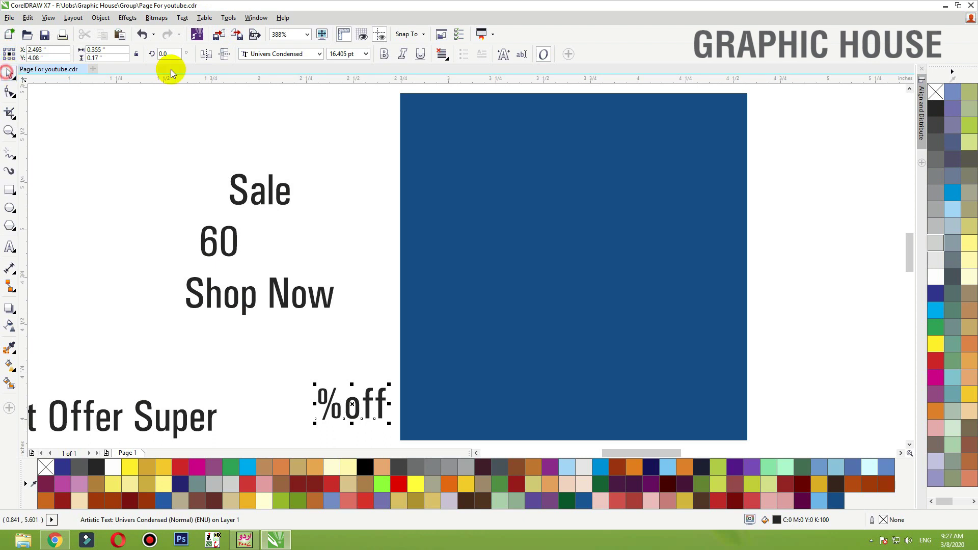
click(183, 18)
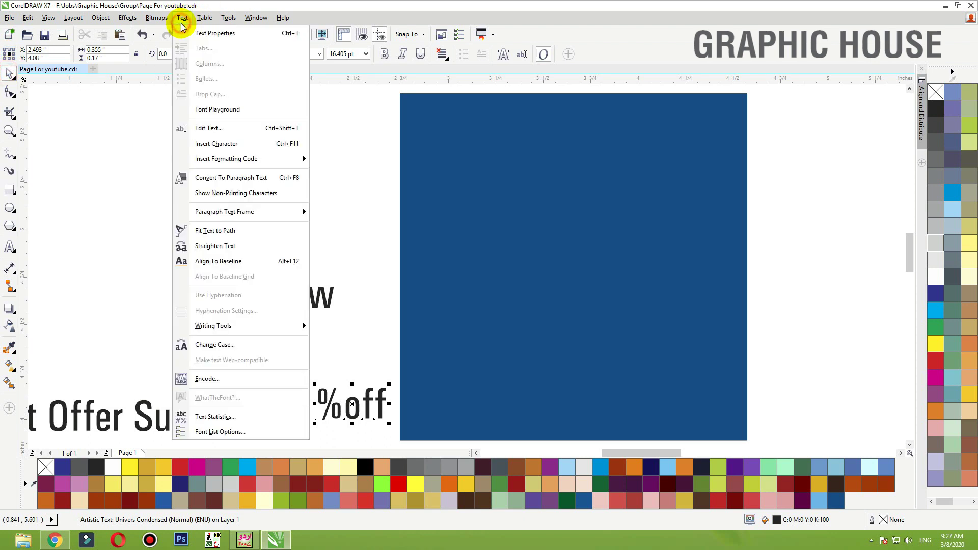
click(238, 347)
click(449, 259)
click(440, 304)
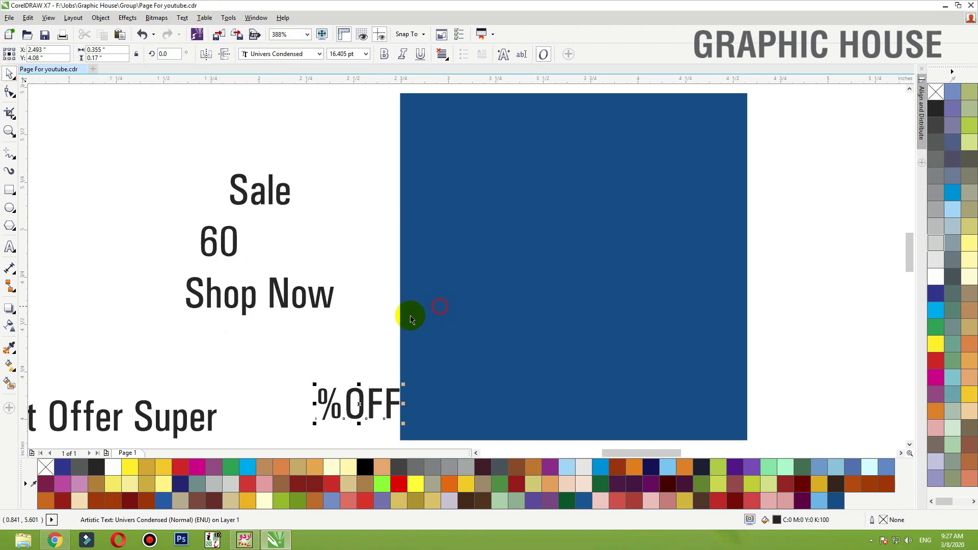
Step: Move the "%OFF" text onto the lower part of the blue square and fill it white
drag(387, 404, 640, 378)
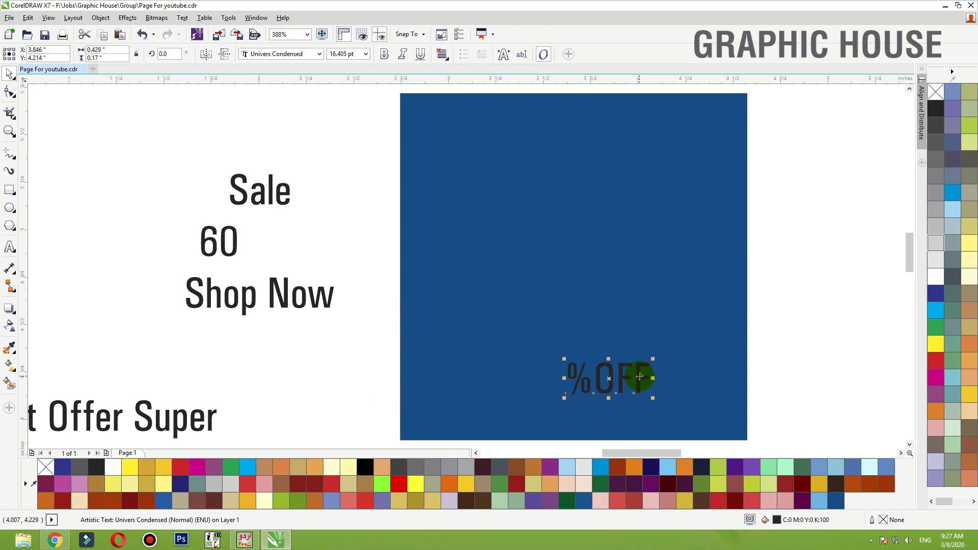
click(936, 277)
Step: Make the "60" text bold, place it on the blue square above "%OFF", enlarge it to about 93.7 pt and fill it white
click(229, 253)
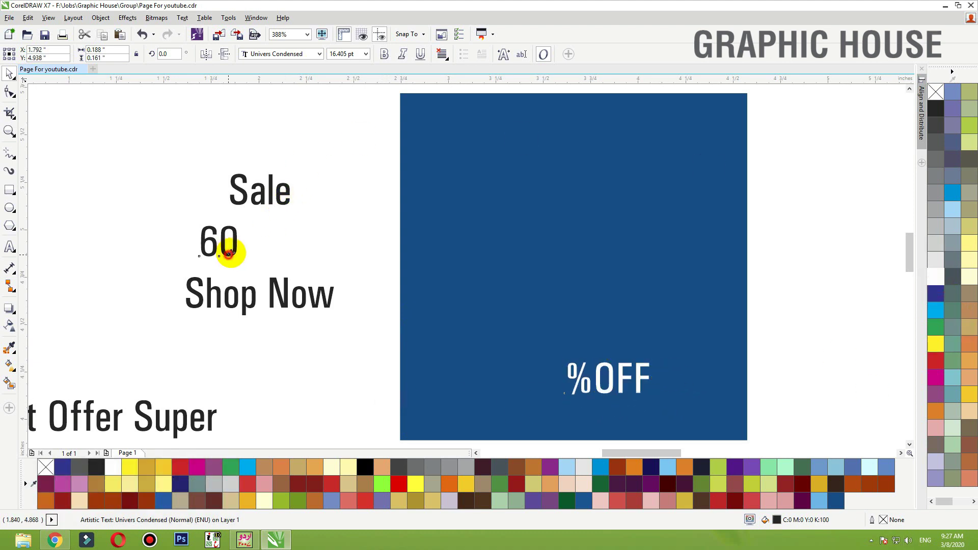
click(385, 54)
mouse_move(222, 247)
mouse_down()
mouse_move(462, 291)
mouse_move(476, 339)
mouse_move(500, 287)
mouse_move(684, 173)
mouse_up()
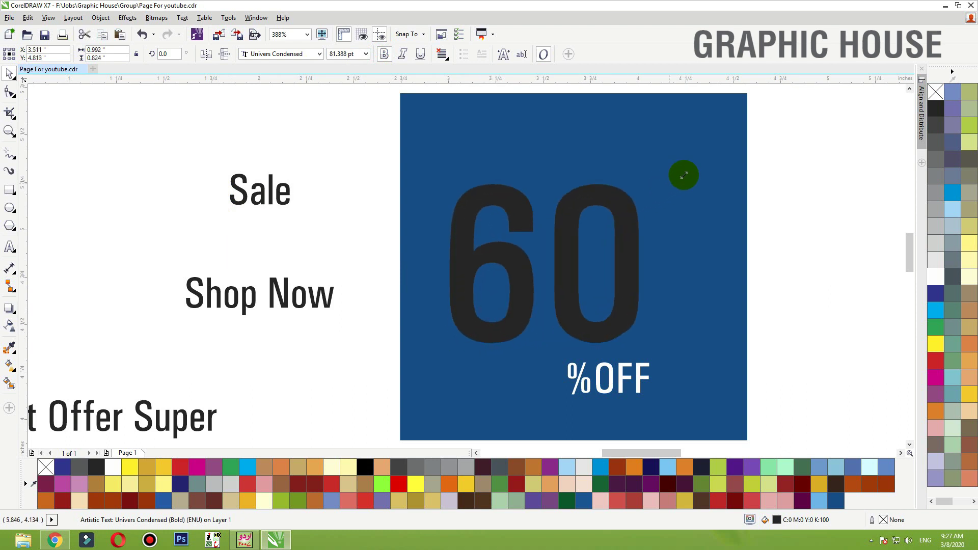
click(937, 278)
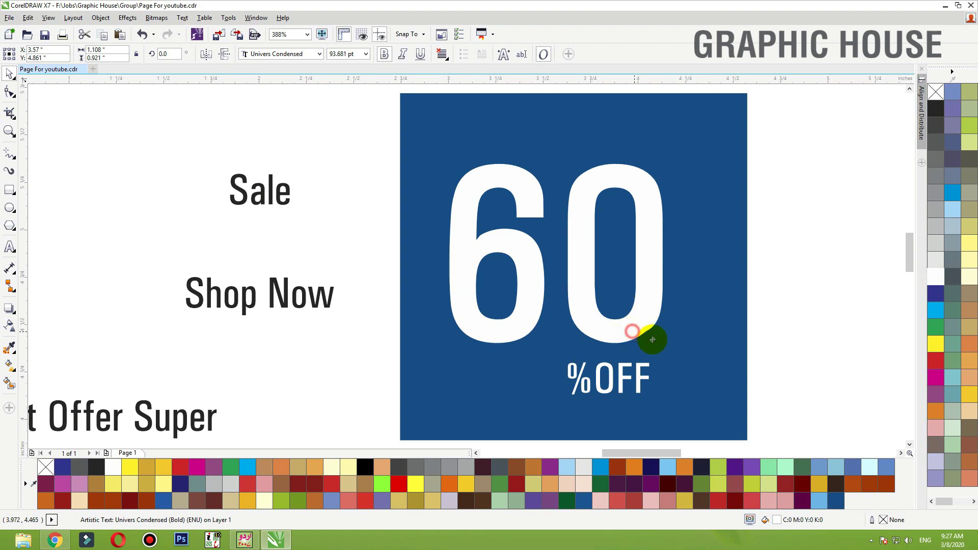
drag(642, 332, 656, 340)
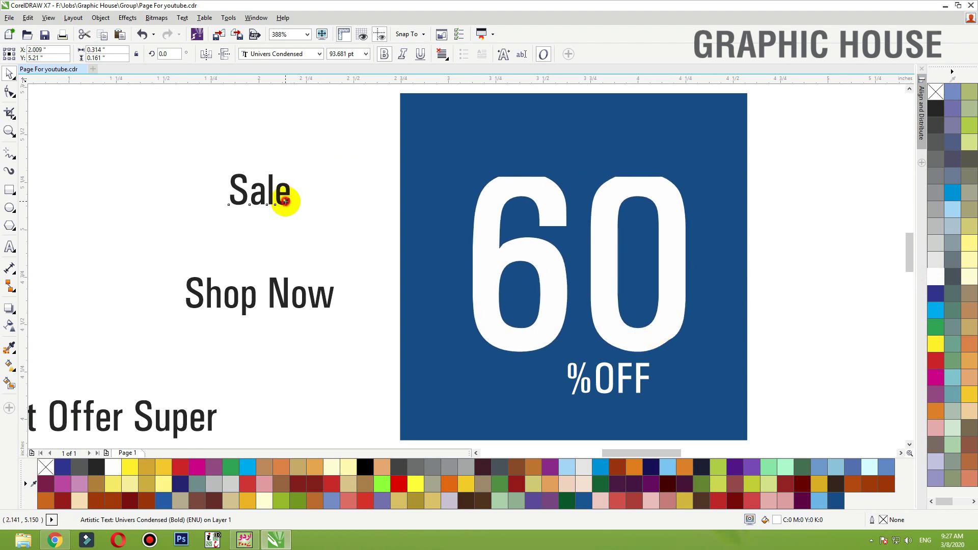
Step: Change the "Sale" text to UPPERCASE
click(281, 198)
click(178, 18)
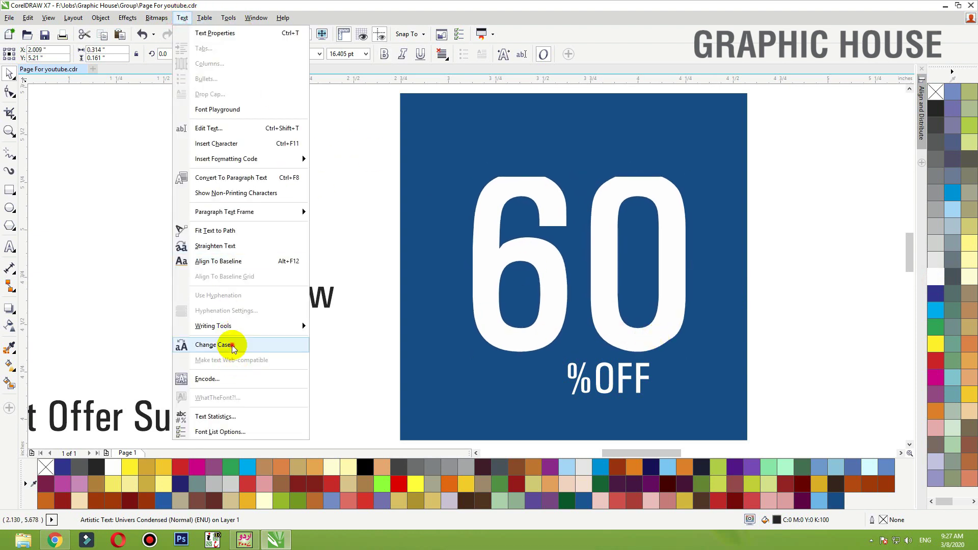
click(230, 343)
click(422, 260)
click(442, 303)
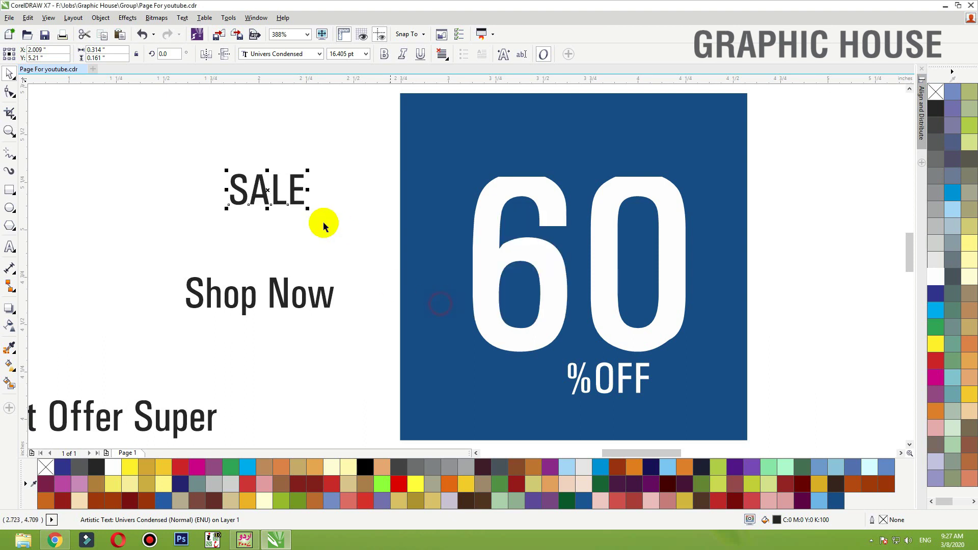
Step: Move "SALE" onto the blue square above the "60" and "Shop Now" below "%OFF"
drag(242, 192, 560, 163)
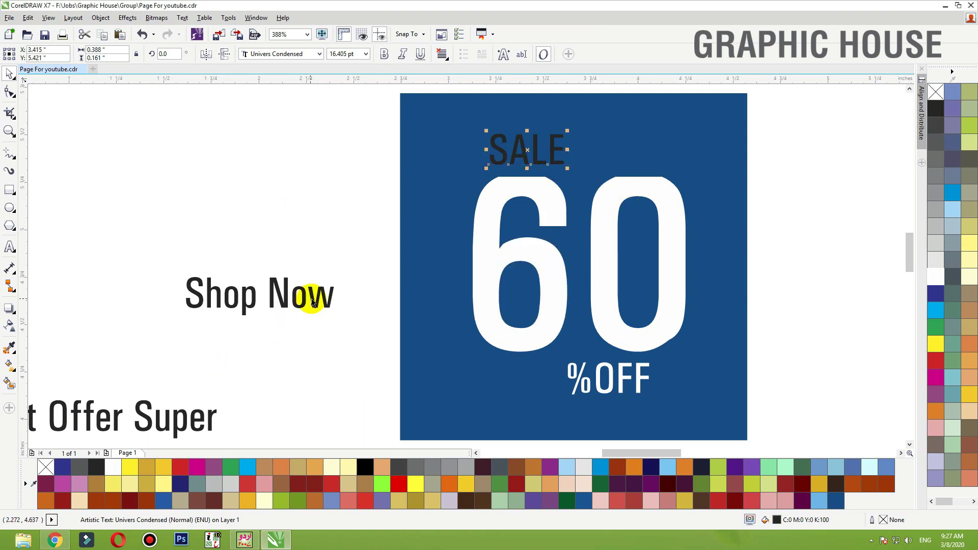
drag(312, 295, 630, 426)
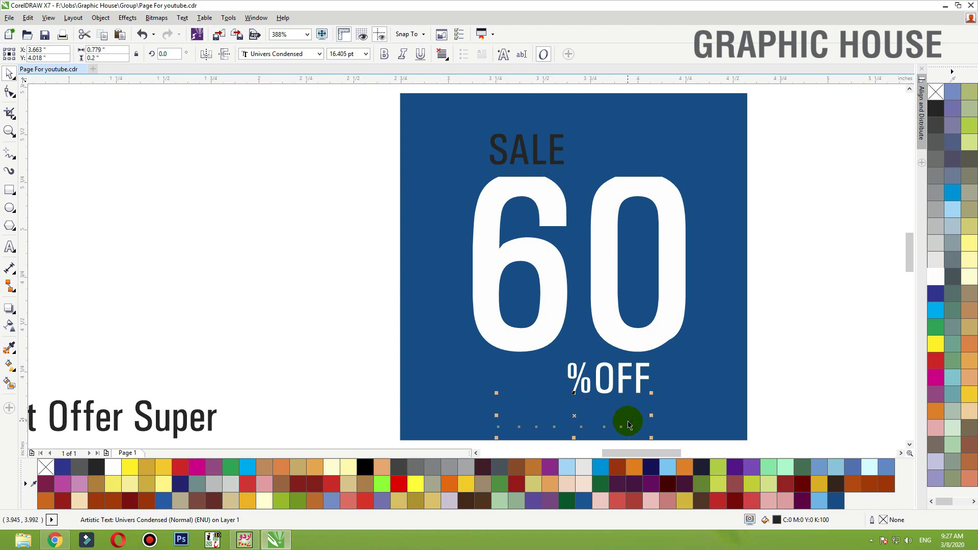
shift+click(673, 391)
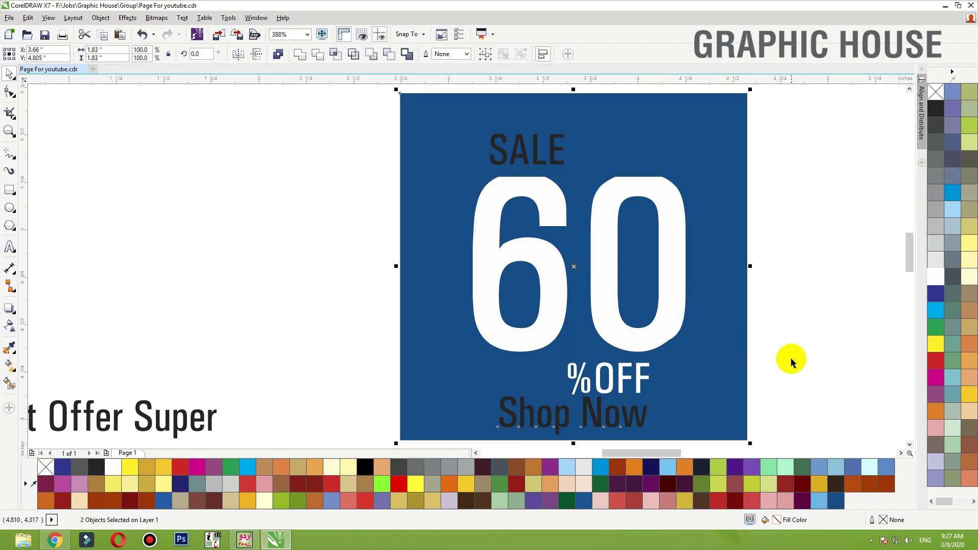
click(823, 332)
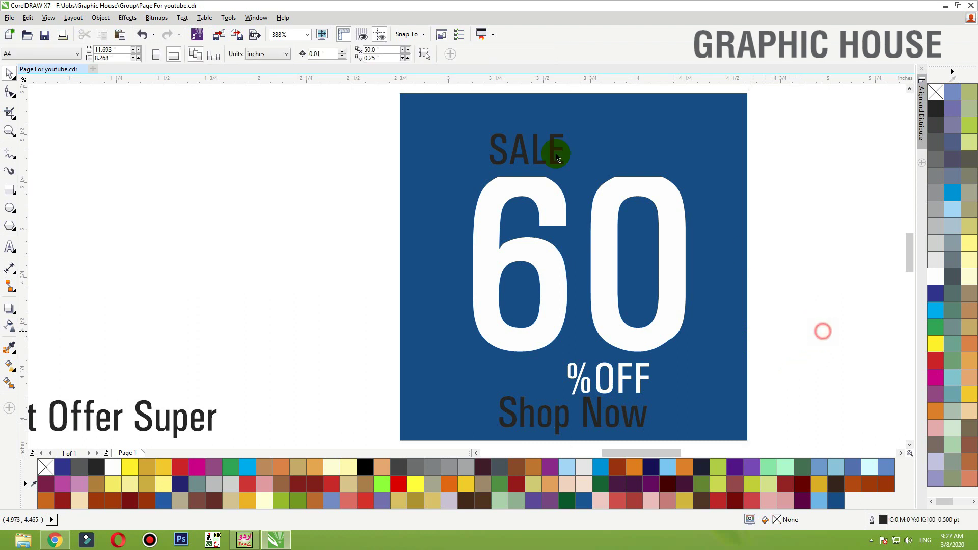
Step: Rotate the white "60" about 3.9° counterclockwise
click(597, 251)
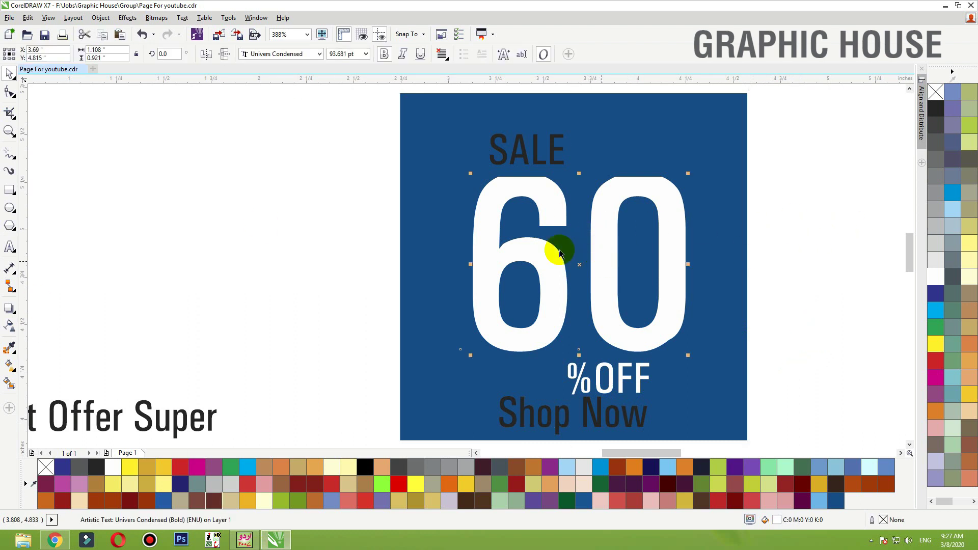
scroll(606, 234, down, 3)
drag(747, 129, 461, 355)
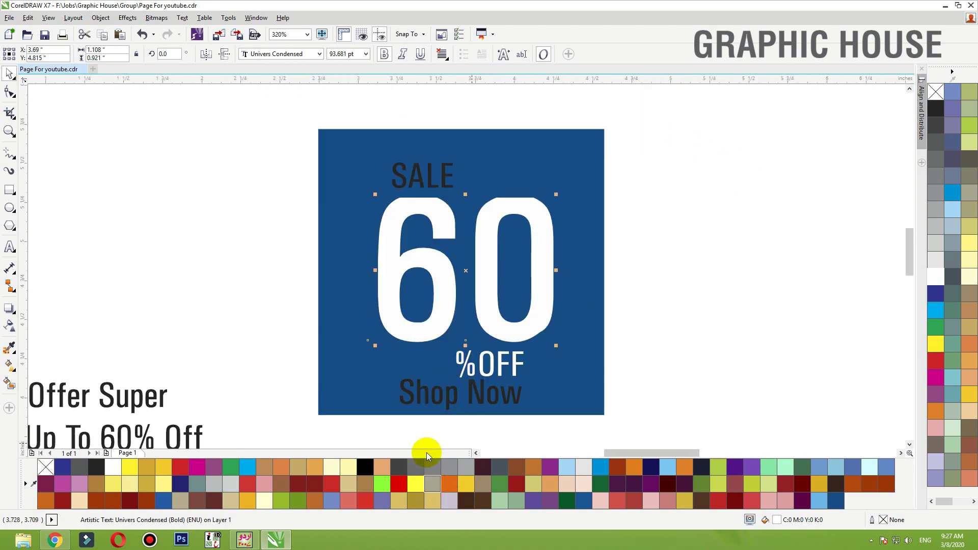
click(550, 216)
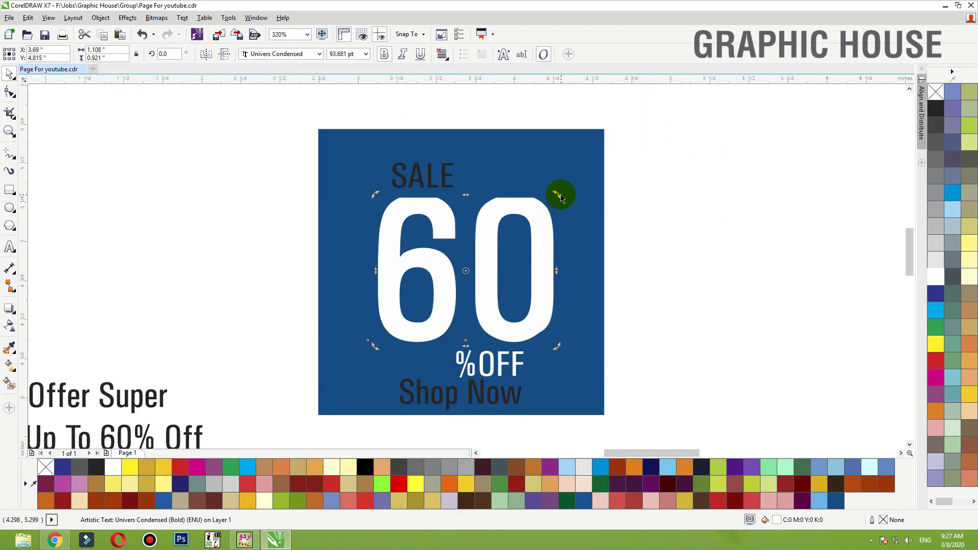
drag(559, 192, 557, 184)
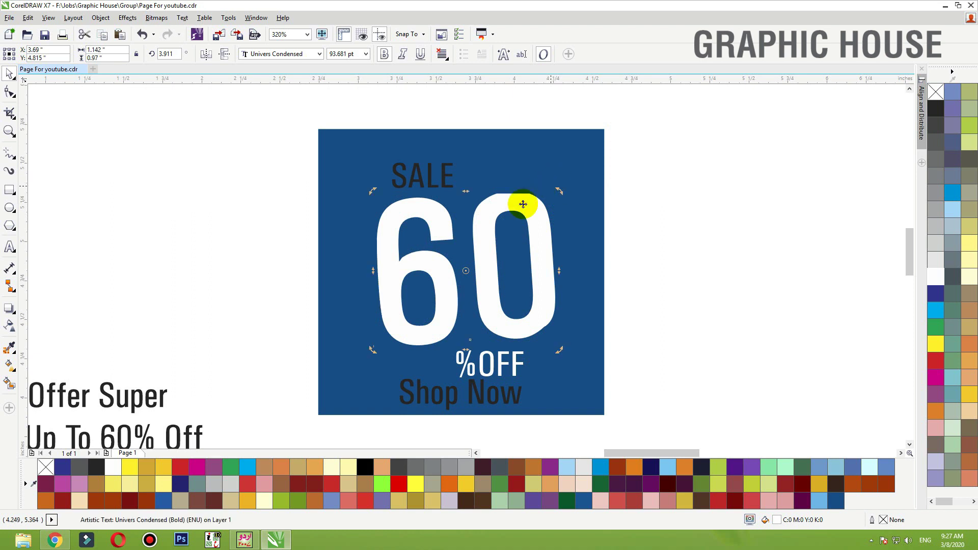
click(533, 212)
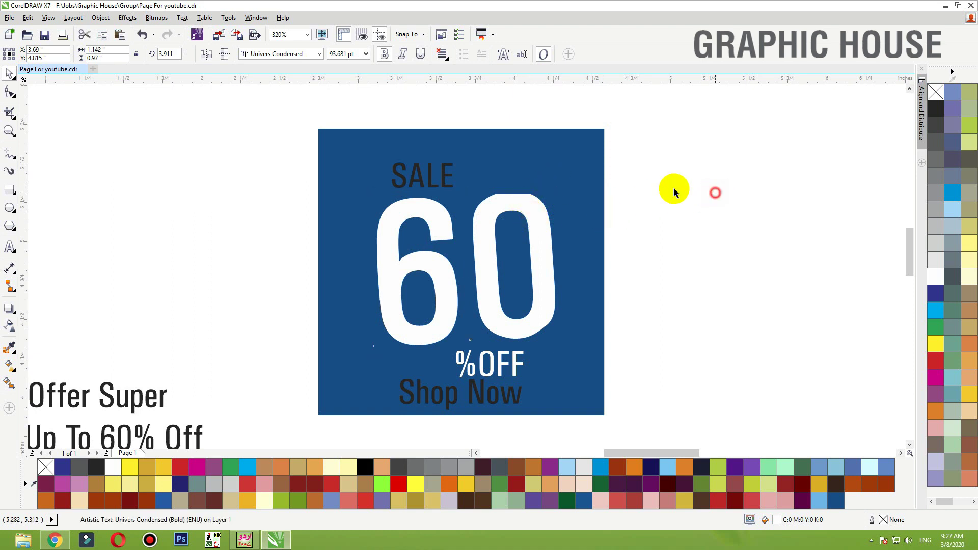
Step: Duplicate the "60" slightly up and to the left, and turn the original into a thicker light-blue outline (C40 M0 Y0 K0) without fill
drag(529, 325, 524, 322)
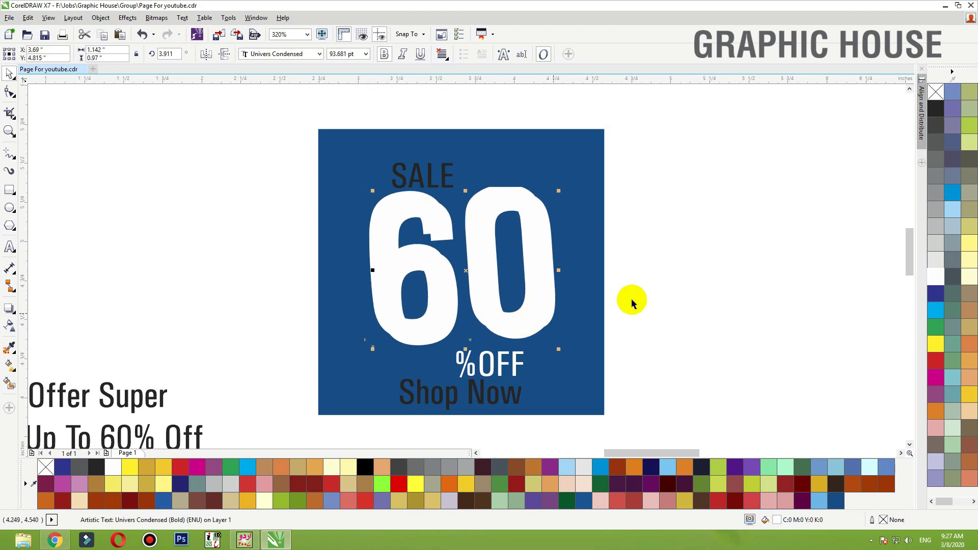
right_click(953, 209)
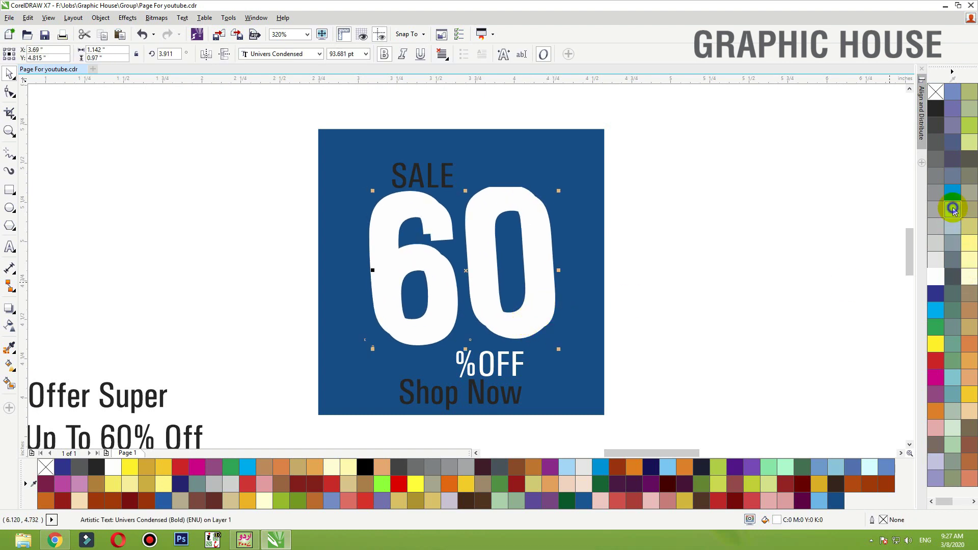
click(935, 93)
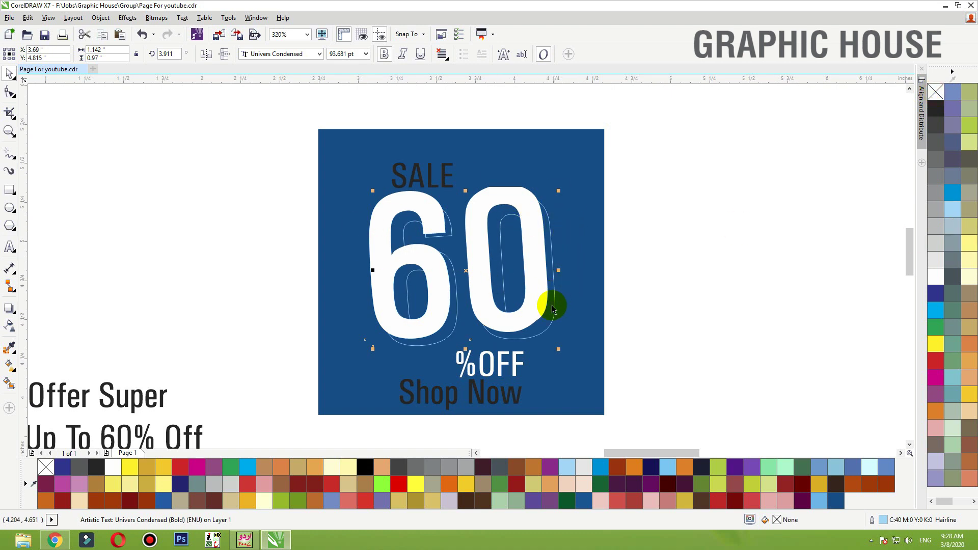
key(F12)
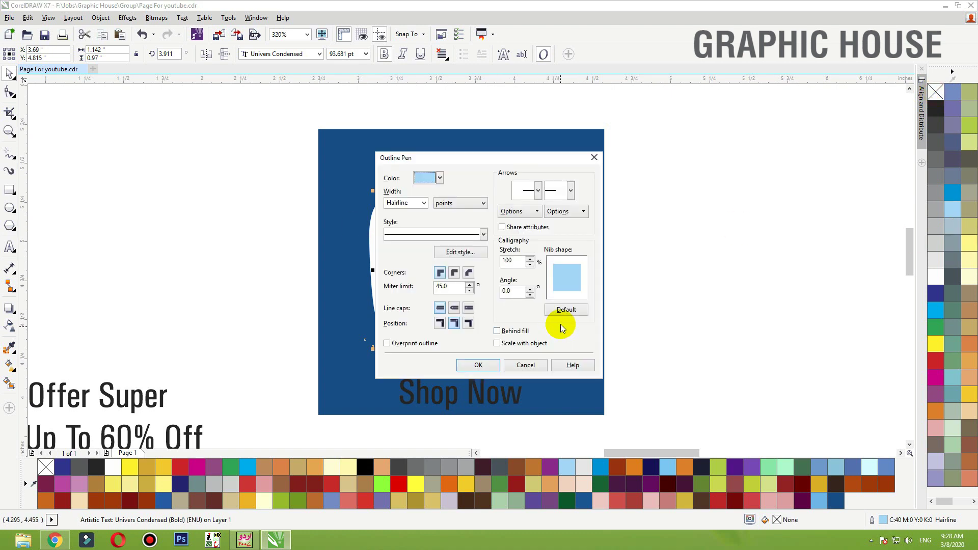
click(406, 203)
key(Return)
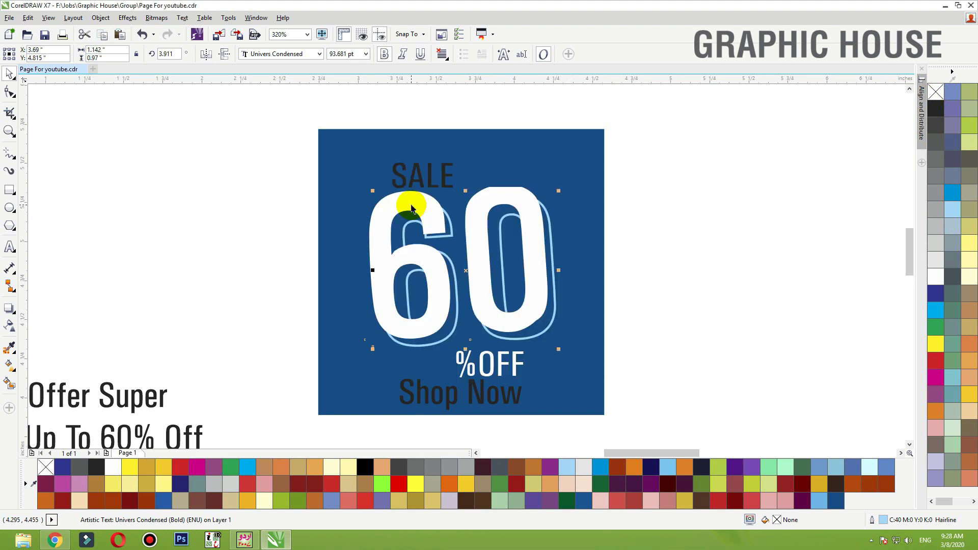
click(737, 236)
Step: Move the white "60" slightly down and to the right, closer to its light-blue outline copy
drag(632, 147, 294, 376)
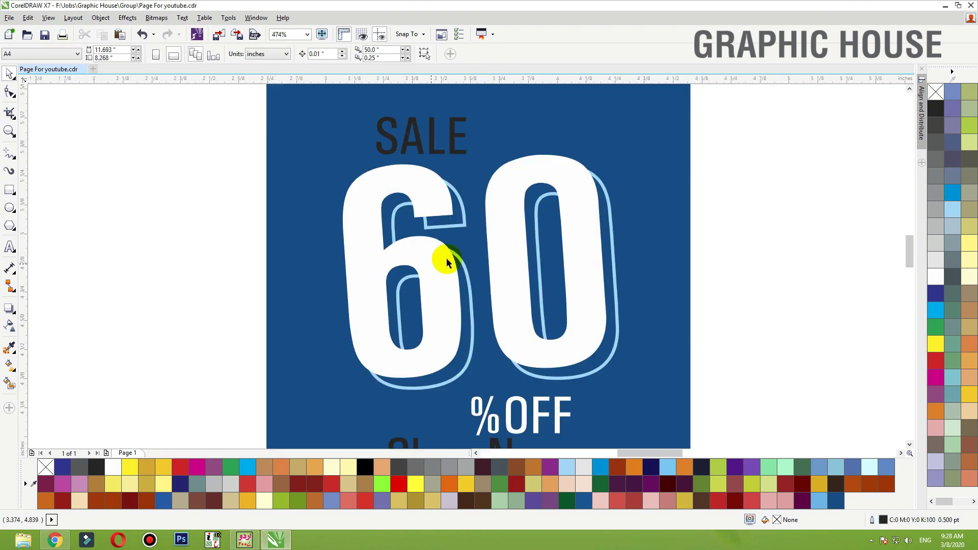
drag(444, 270, 449, 274)
click(795, 286)
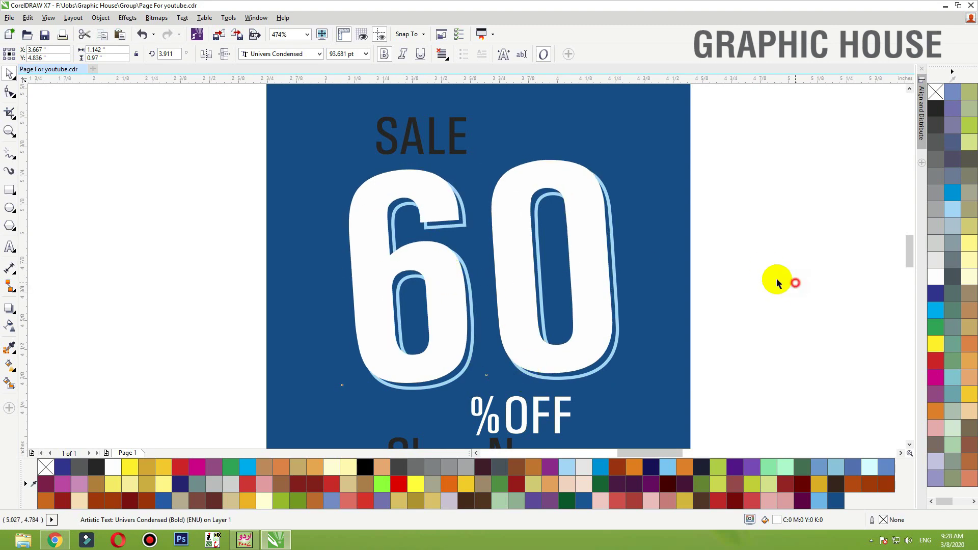
Step: Draw a rectangle about 0.87 by 0.24 inches across the upper part of "%OFF" and the base of the "60"
key(F3)
key(F2)
drag(729, 256, 388, 384)
click(9, 190)
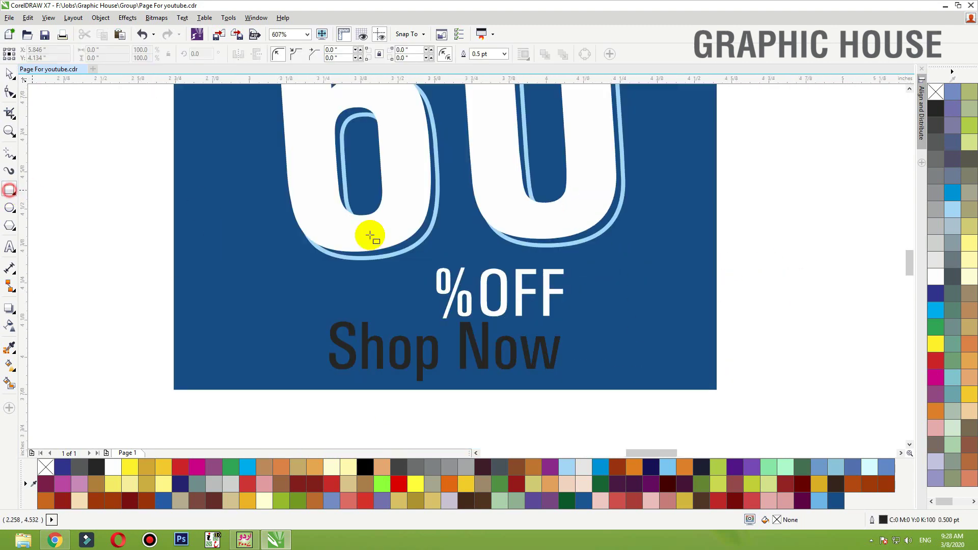
drag(656, 231, 402, 299)
key(space)
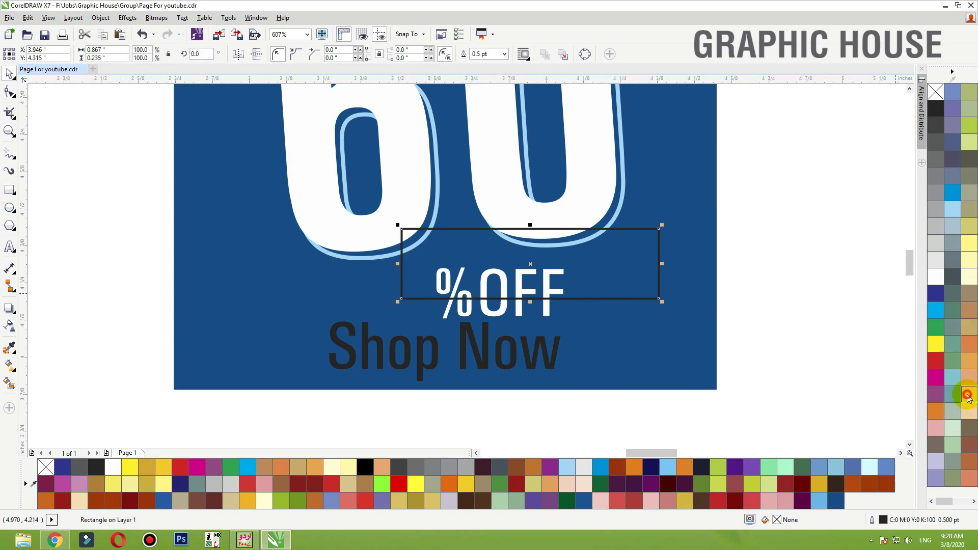
Step: Fill the rectangle yellow (C0 M20 Y100 K0), remove its outline and rotate it about 10° counterclockwise
click(968, 396)
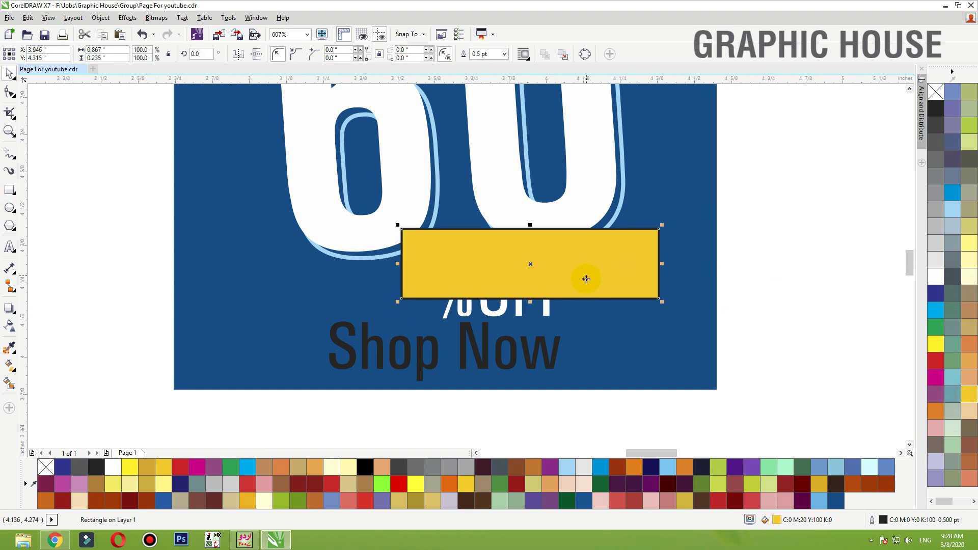
right_click(937, 93)
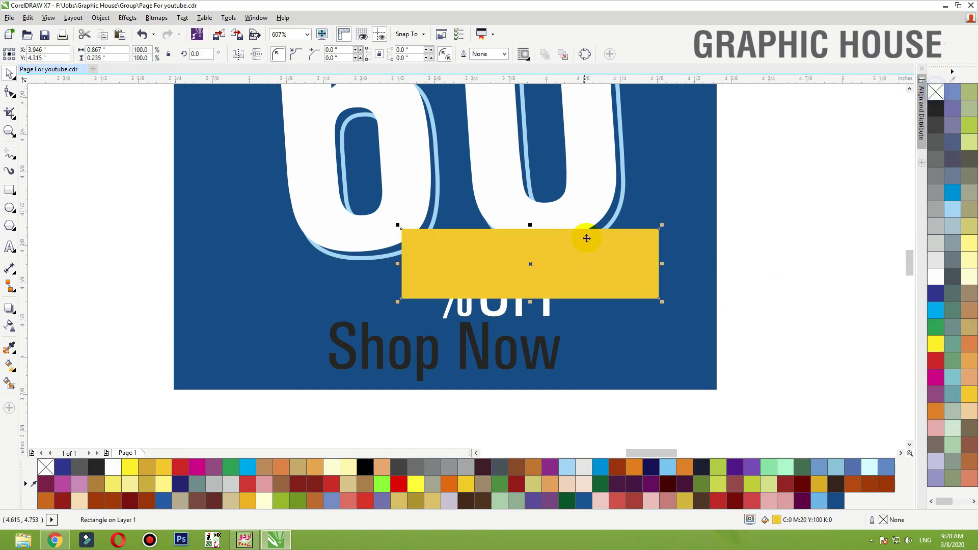
click(631, 263)
drag(664, 225, 665, 198)
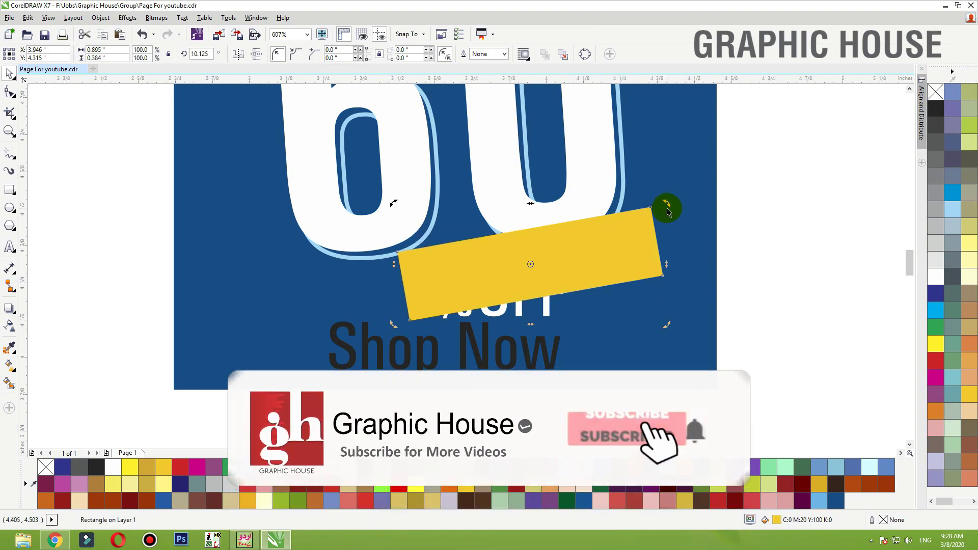
Step: Bring "%OFF" to the front and move it onto the yellow rectangle
click(547, 312)
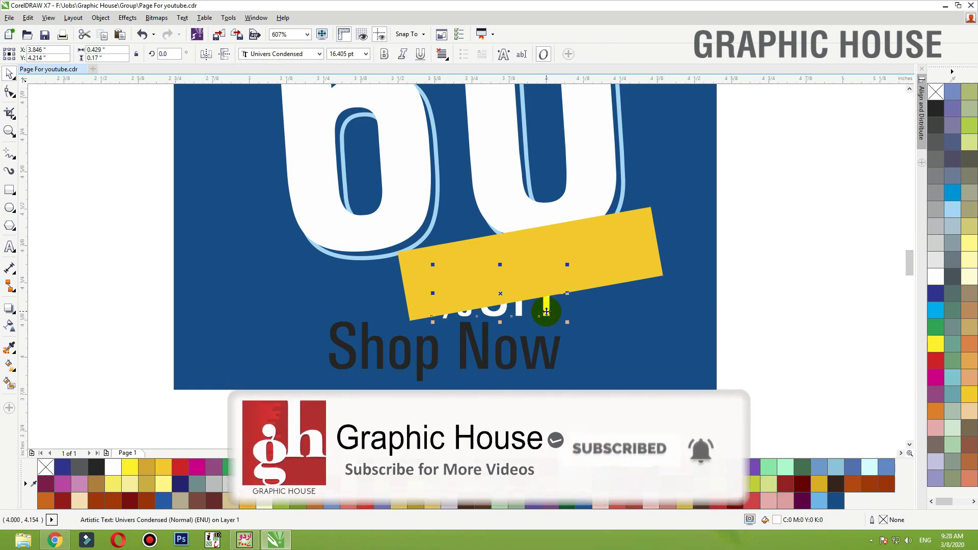
key(shift+Page_Up)
drag(546, 312, 572, 287)
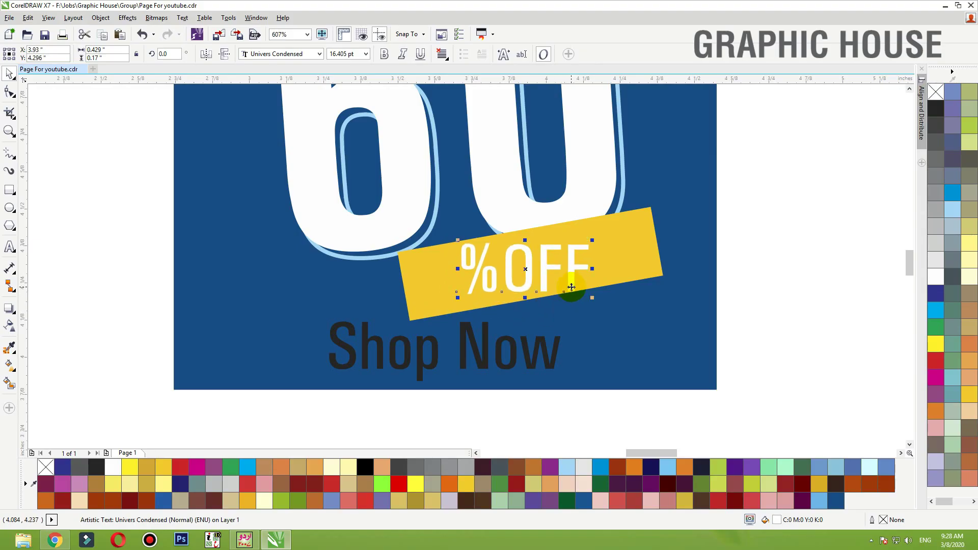
Step: Set the rotation of "%OFF" to 10° to match the yellow rectangle, and nudge the text slightly up and to the left
click(657, 212)
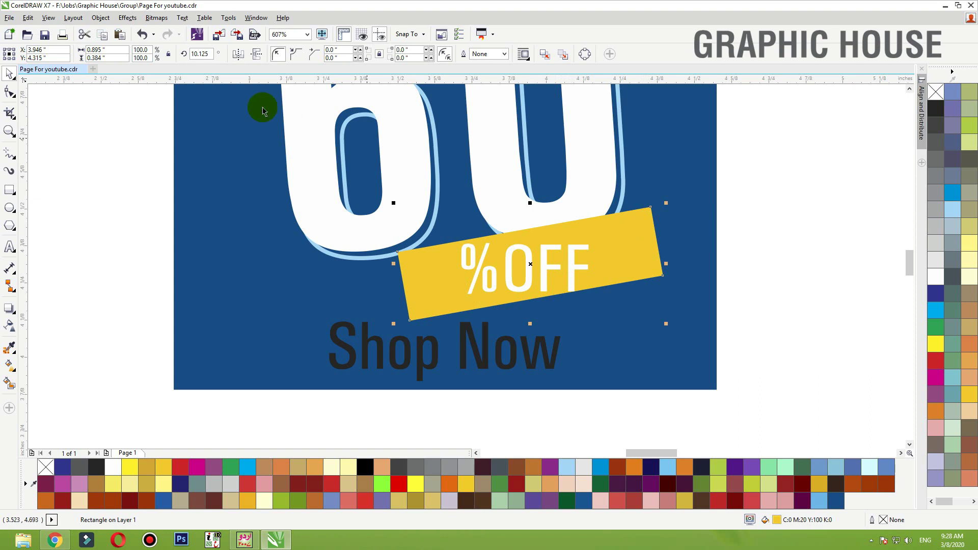
click(196, 54)
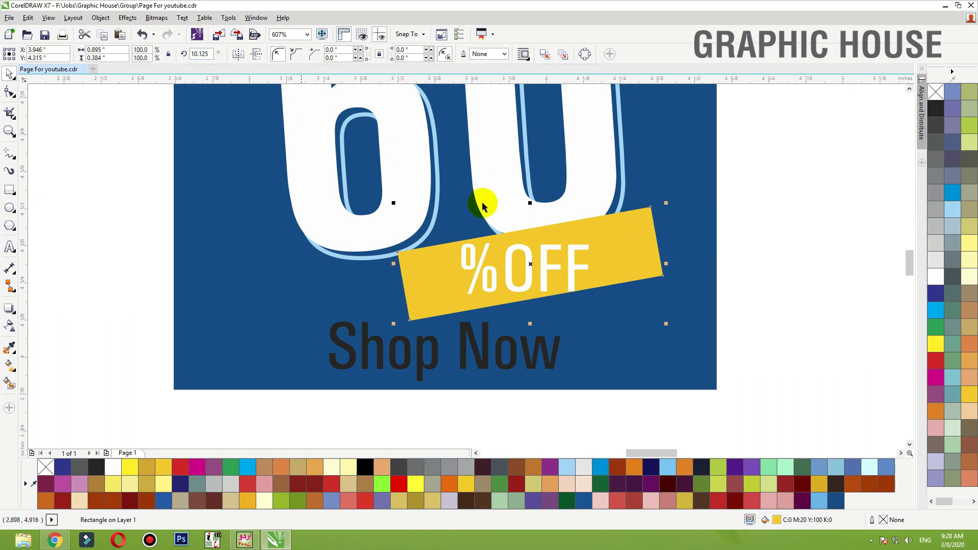
click(512, 267)
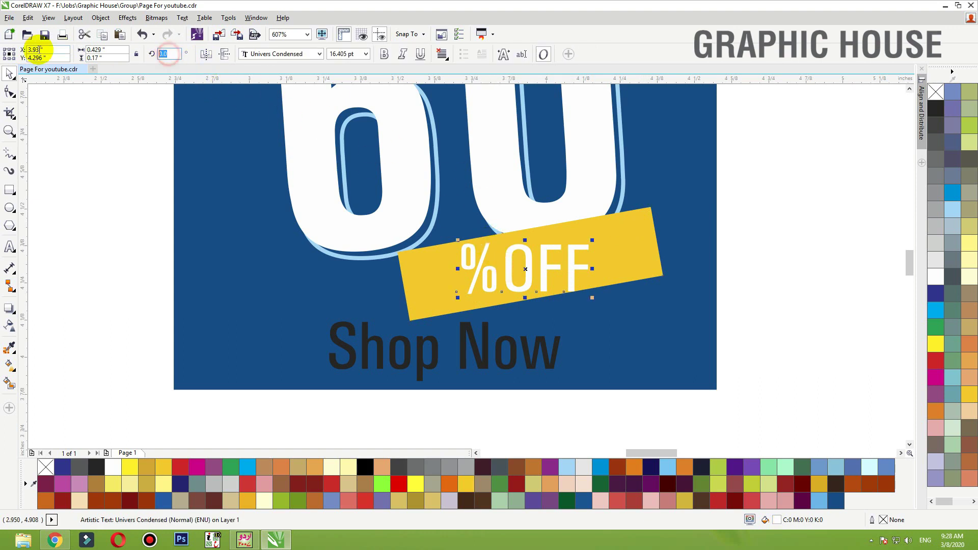
text(10)
key(Return)
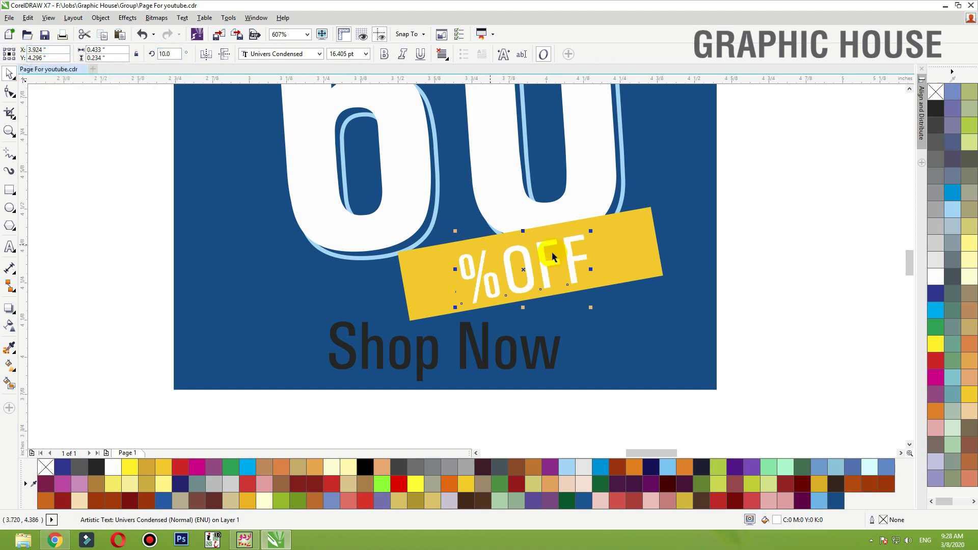
drag(545, 262, 543, 259)
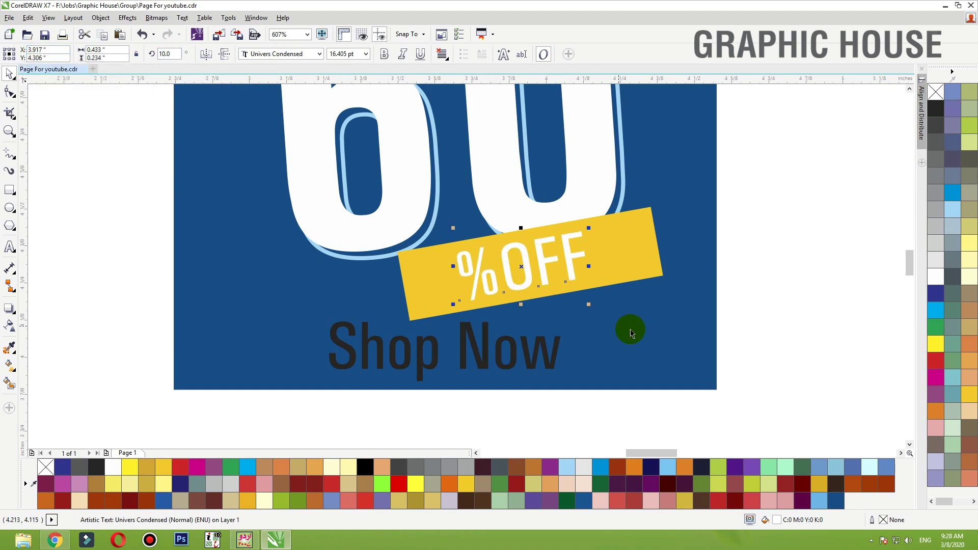
Step: Widen the letter spacing of "%OFF" until the text is about 0.54 inches wide
key(F10)
drag(588, 305, 615, 304)
key(space)
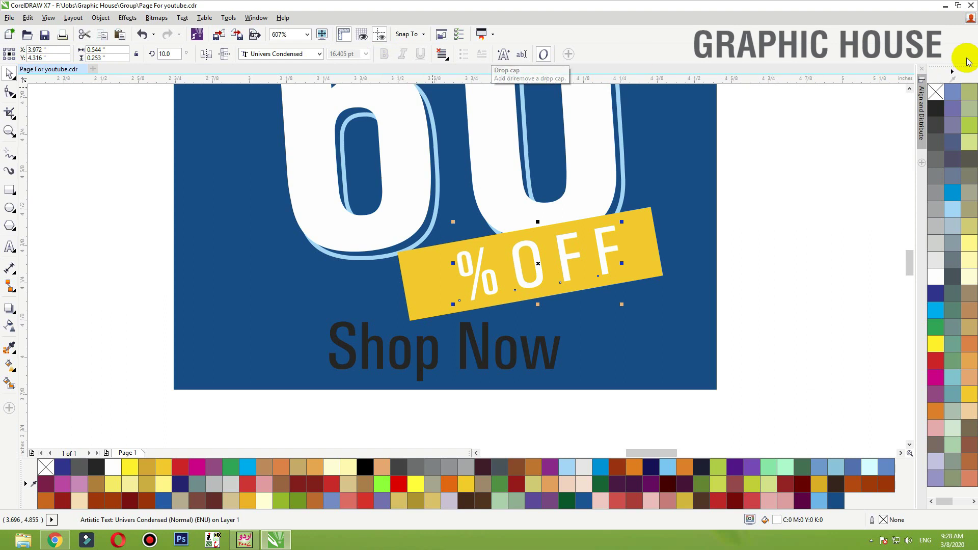
Step: Fill "%OFF" with black (K100), then shrink "Shop Now" and centre it horizontally on the blue square
click(937, 109)
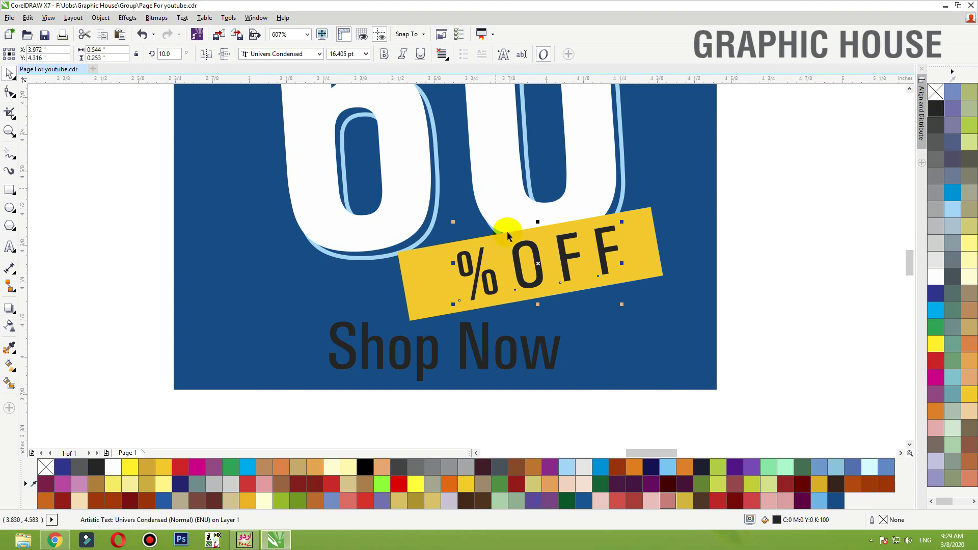
click(478, 363)
drag(562, 319, 530, 316)
shift+click(565, 320)
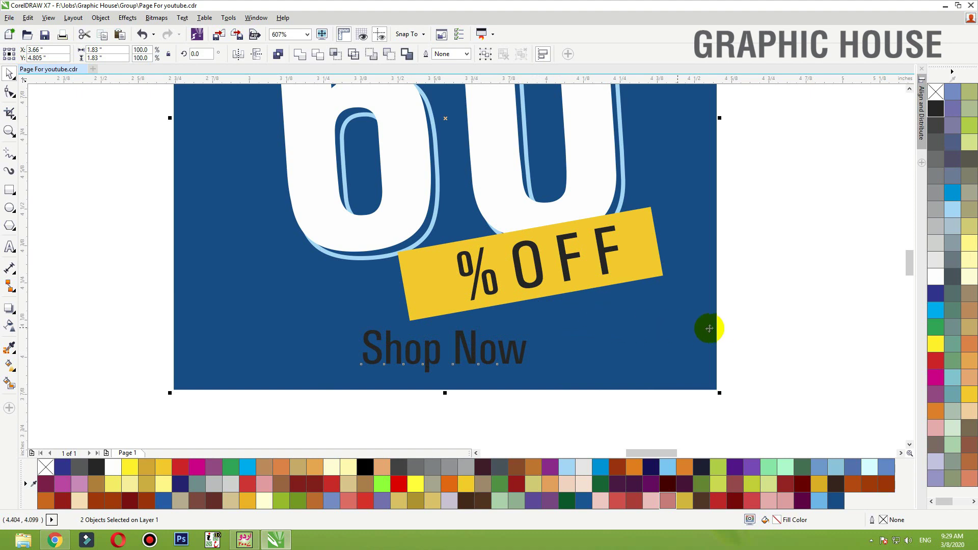
click(742, 313)
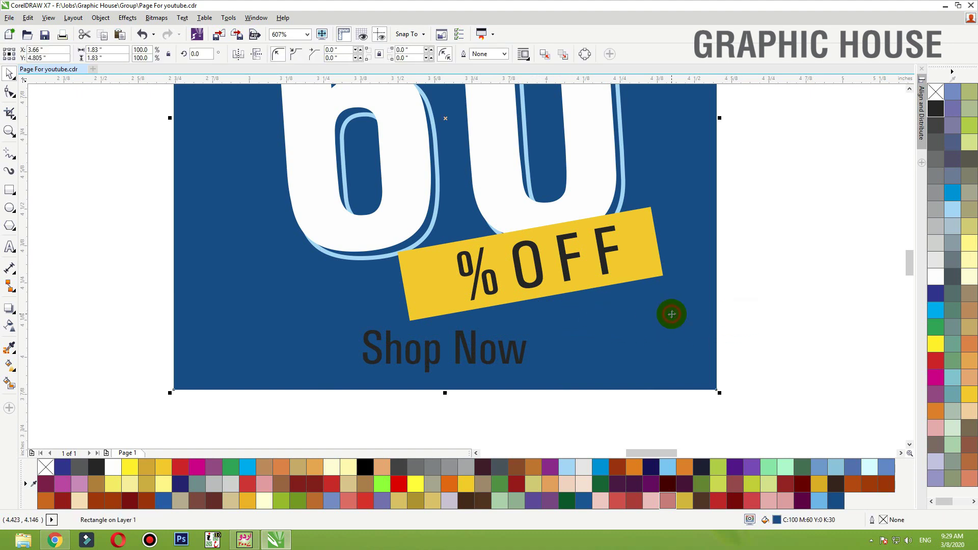
Step: Scale "%OFF" and its yellow rectangle together to about 90.8% and shift them slightly to the right
scroll(747, 257, down, 2)
click(551, 353)
shift+click(586, 325)
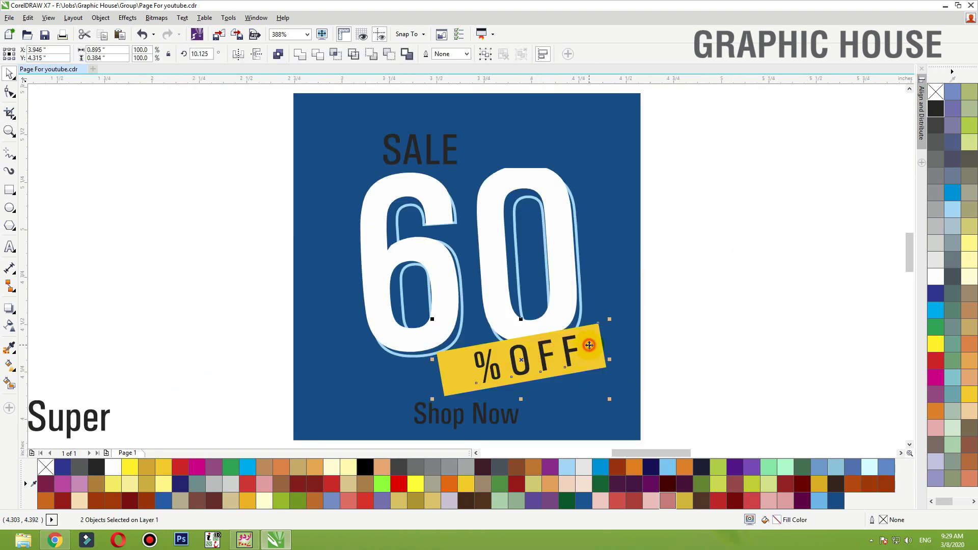
key(e)
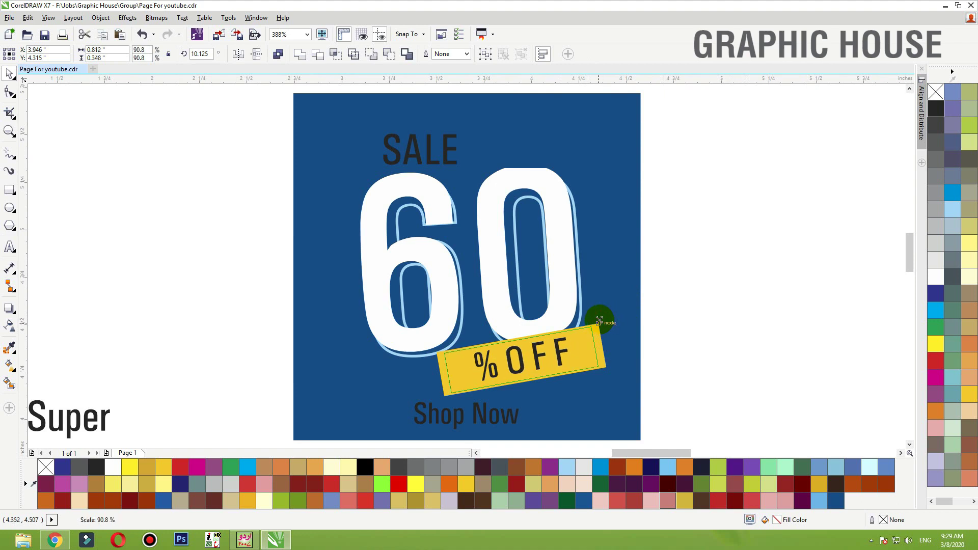
drag(610, 319, 569, 349)
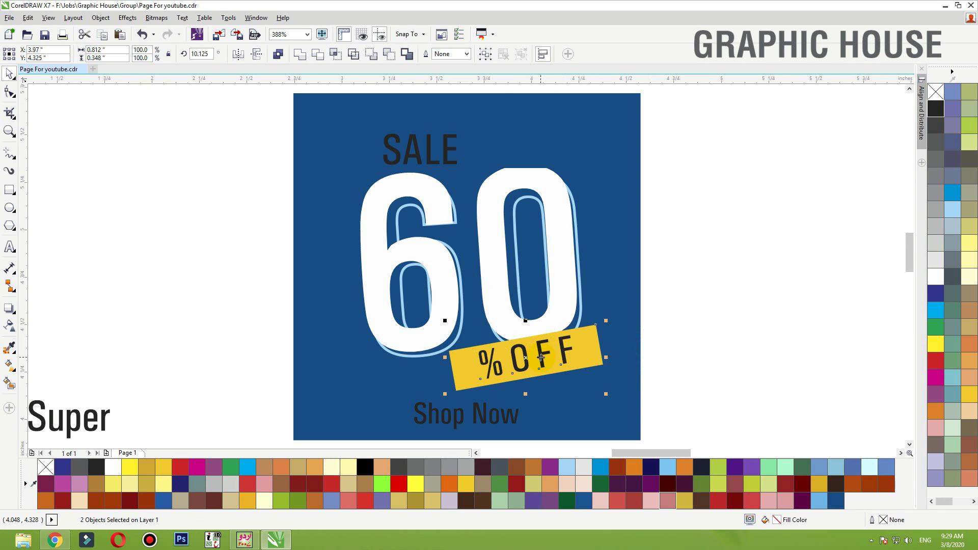
Step: Copy the yellow rectangle behind "SALE" and rotate the "SALE" text to 10°
click(592, 351)
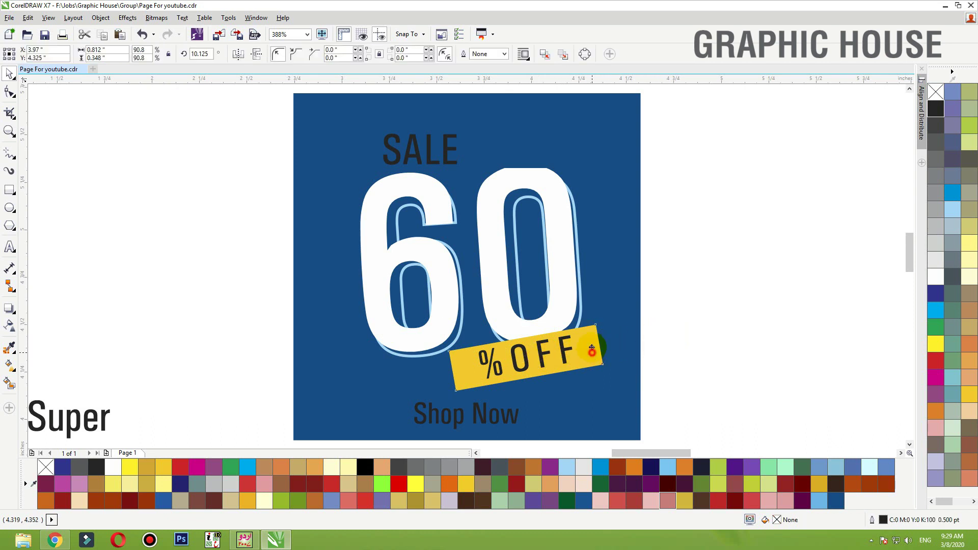
drag(592, 351, 485, 151)
alt+click(383, 132)
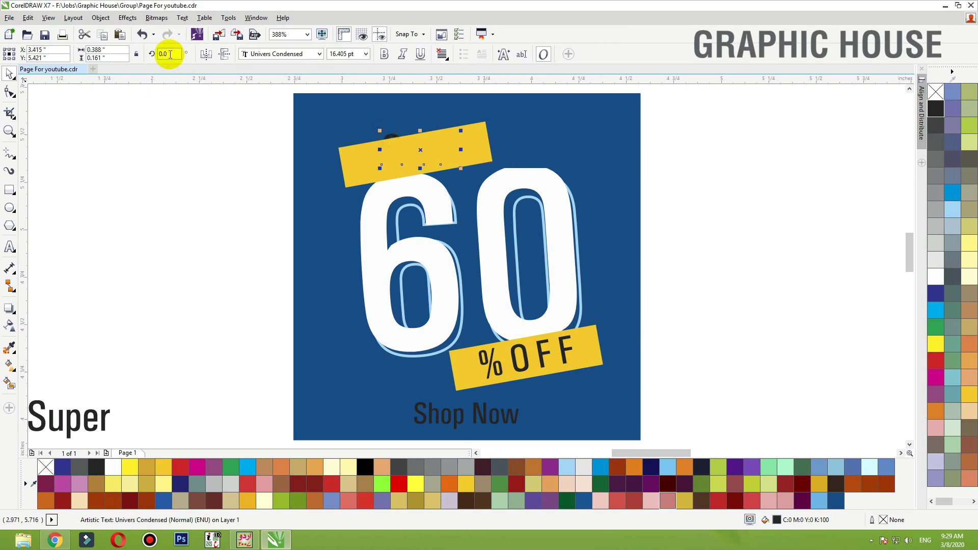
text(1)
key(Return)
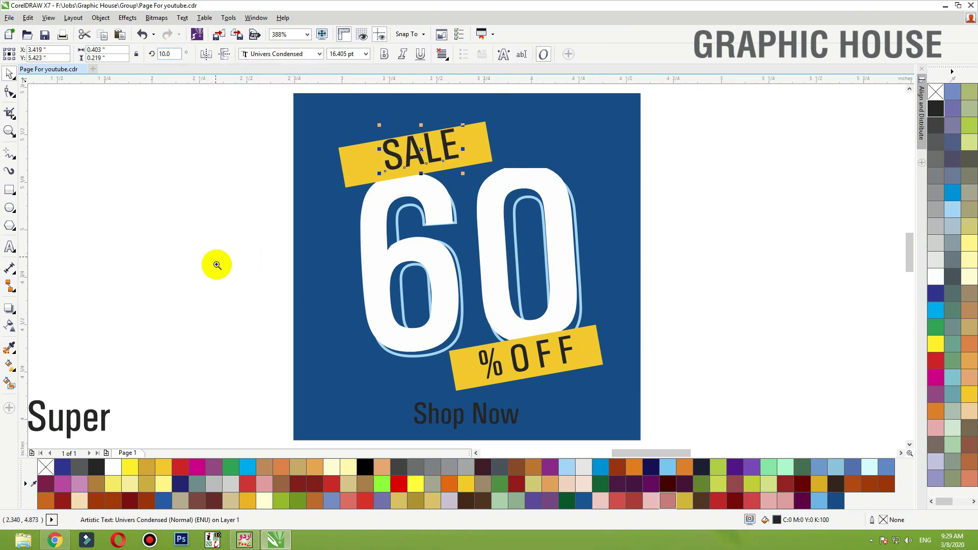
Step: Widen the letter spacing of "SALE" and centre the text on its yellow rectangle
drag(231, 264, 538, 112)
drag(554, 200, 521, 218)
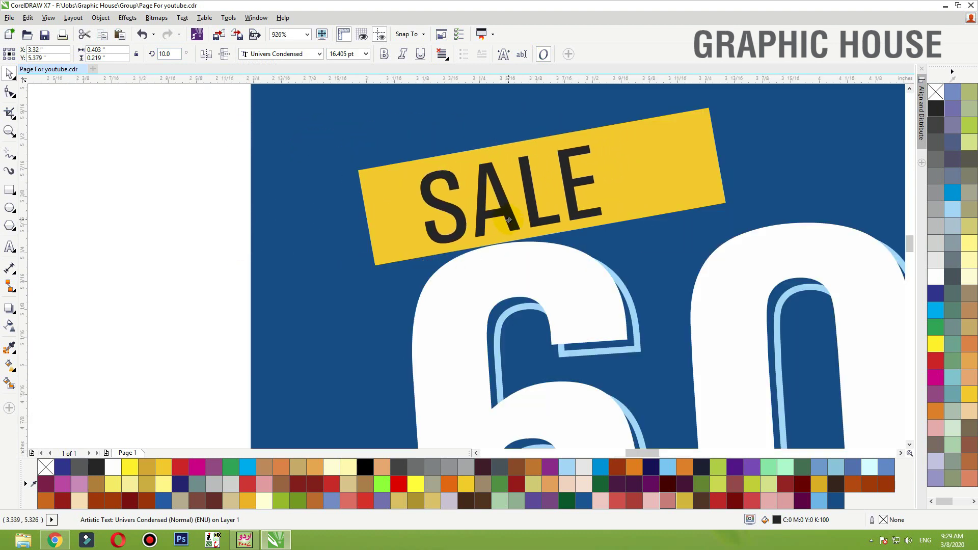
key(F10)
drag(607, 249, 663, 237)
key(space)
drag(629, 177, 632, 173)
shift+click(688, 170)
key(c)
scroll(593, 196, down, 4)
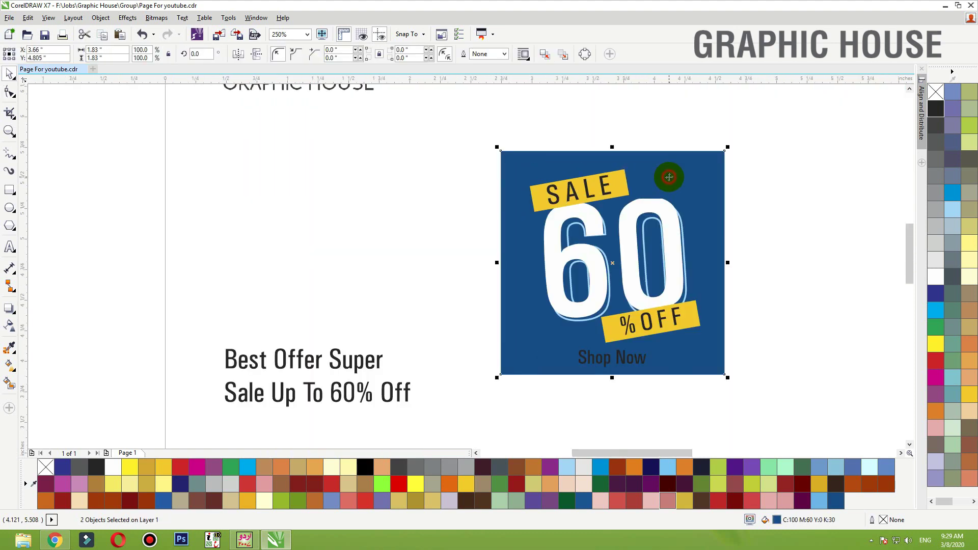
scroll(666, 175, up, 2)
click(718, 227)
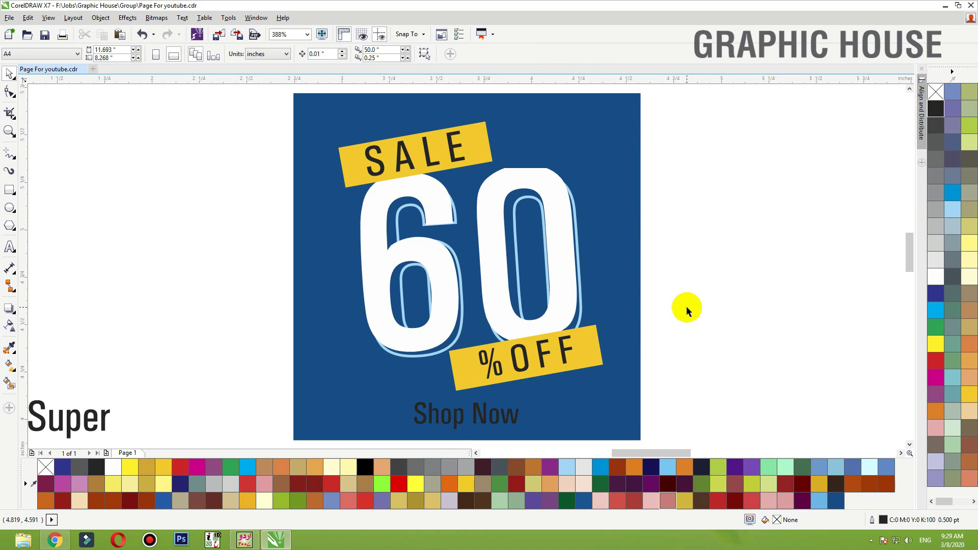
click(446, 262)
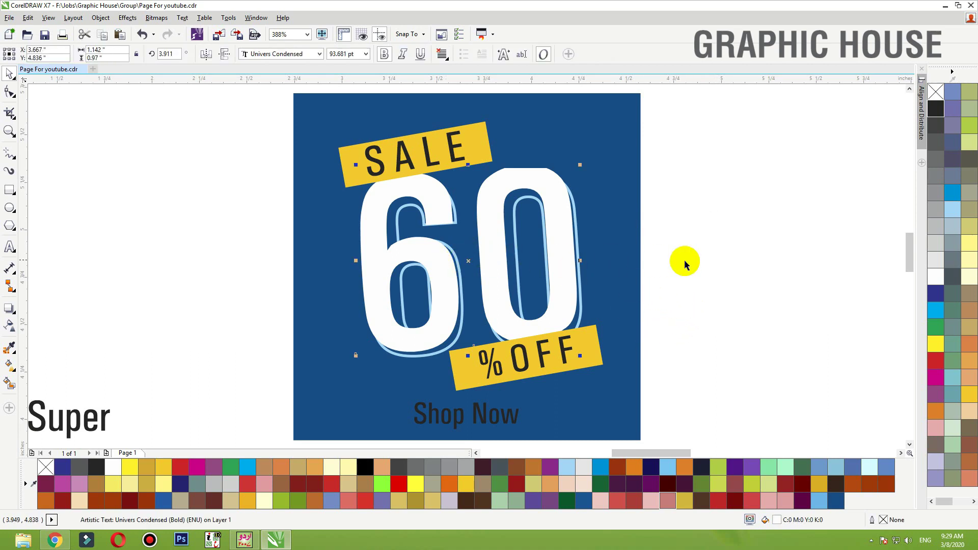
click(718, 255)
Step: Draw a slanted straight line about 0.48 inches wide and 0.25 inches high at the 6's lower left, outlined in yellow (C0 M20 Y100 K0)
click(10, 156)
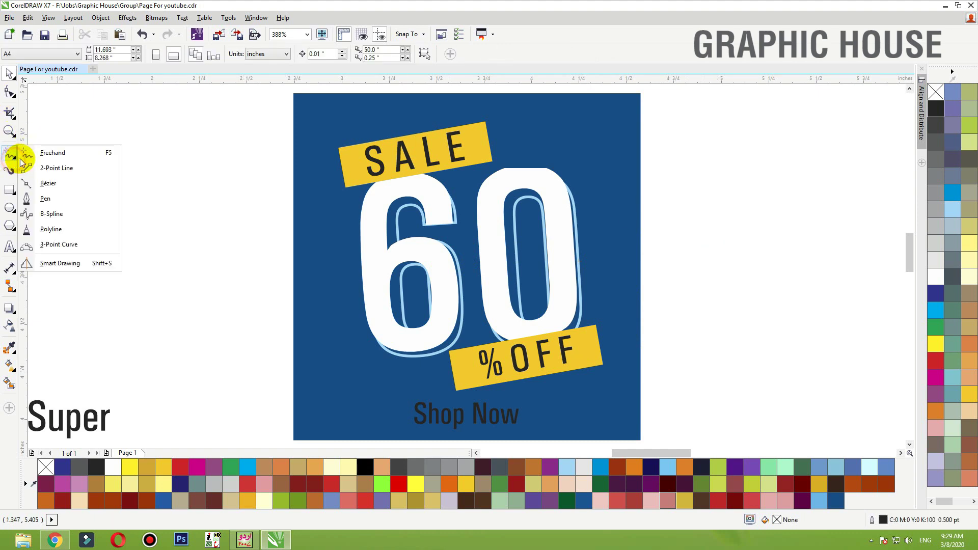
click(53, 153)
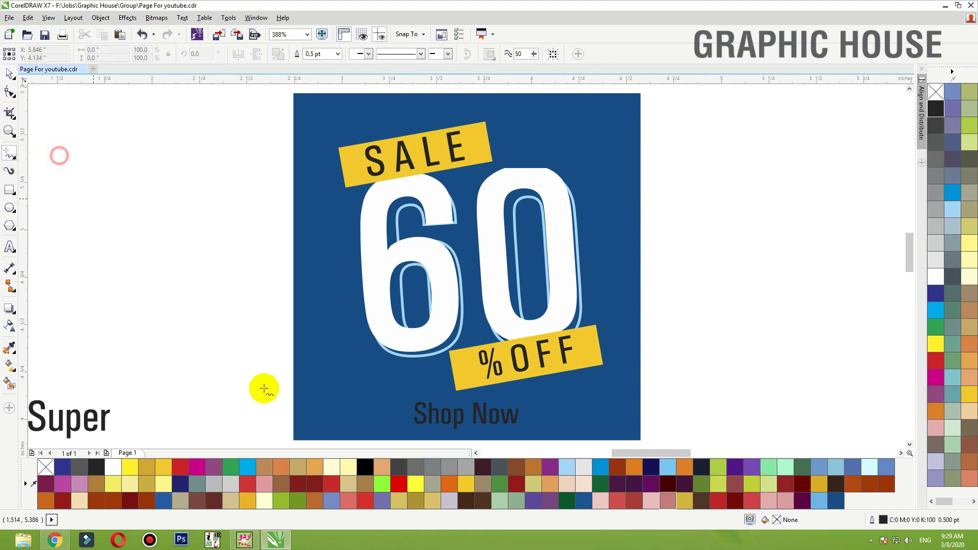
click(378, 323)
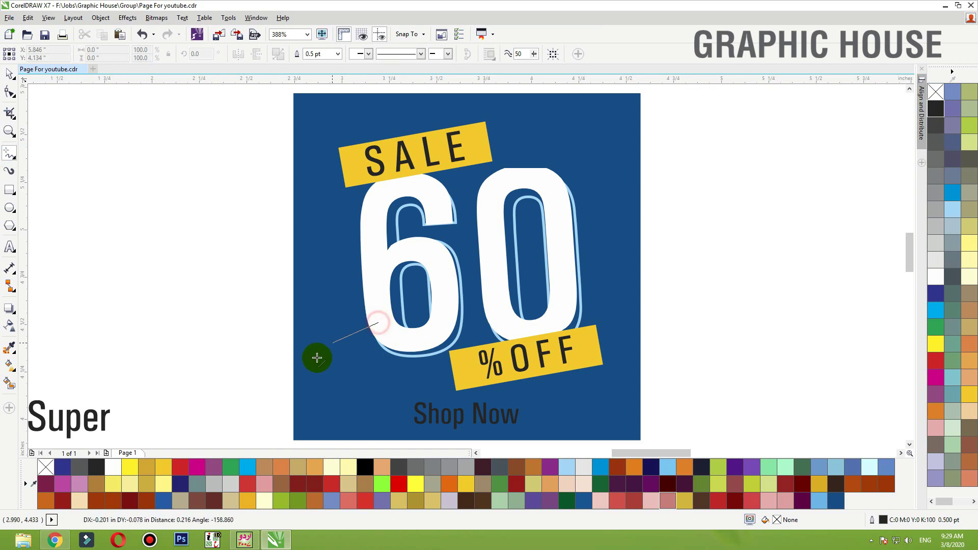
click(288, 371)
key(space)
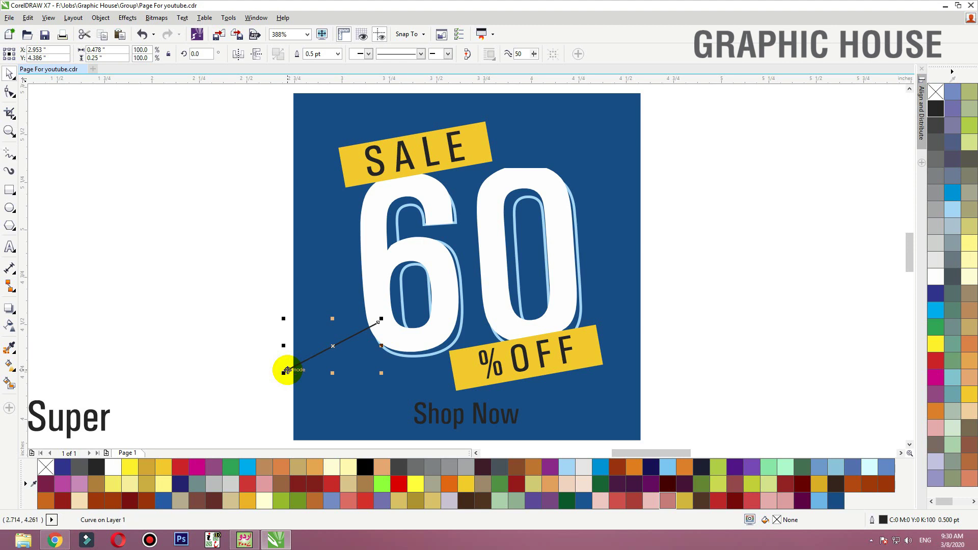
right_click(969, 394)
Step: Place shorter slanted copies of the yellow line above and beside "SALE", at the top of the 0 and below the 6
click(363, 335)
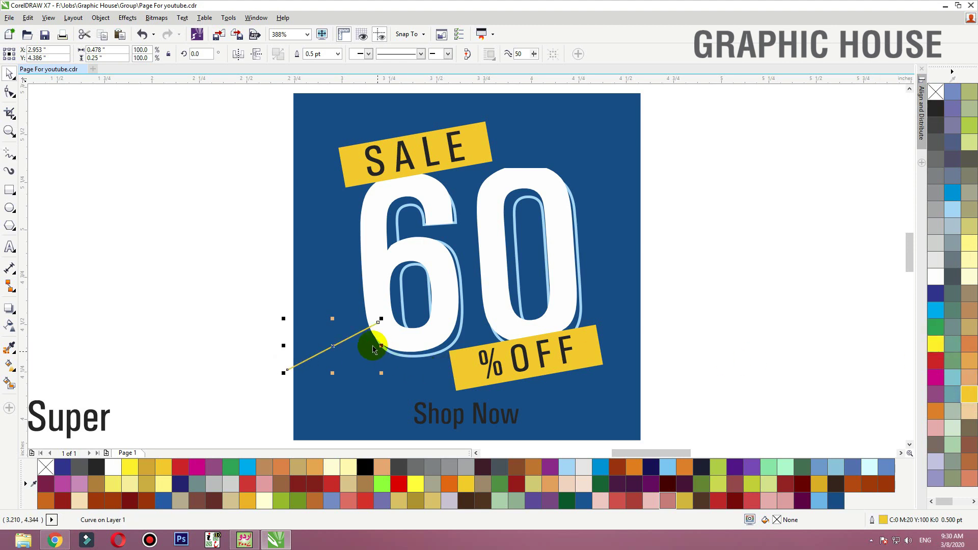
mouse_move(351, 337)
mouse_down()
mouse_move(393, 360)
mouse_move(371, 408)
mouse_move(334, 395)
mouse_move(330, 407)
mouse_move(408, 372)
mouse_move(347, 137)
mouse_move(335, 144)
mouse_move(335, 132)
mouse_move(375, 127)
mouse_move(306, 149)
mouse_move(388, 126)
mouse_move(574, 172)
mouse_move(516, 139)
mouse_up()
click(364, 124)
key(F10)
key(space)
click(699, 151)
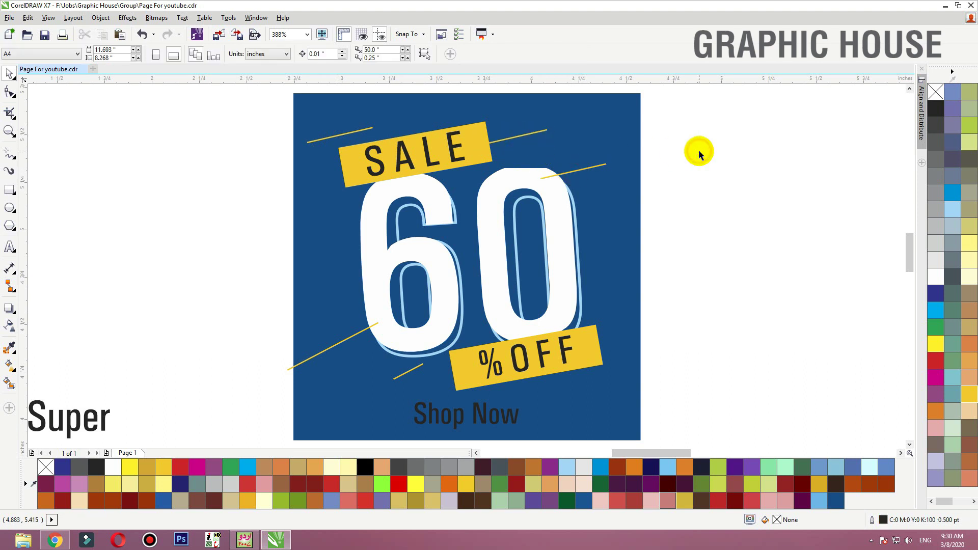
Step: Shorten the original yellow line to about 0.3 inches wide by moving its outer end inside the blue square
click(318, 354)
key(F10)
drag(289, 369, 322, 358)
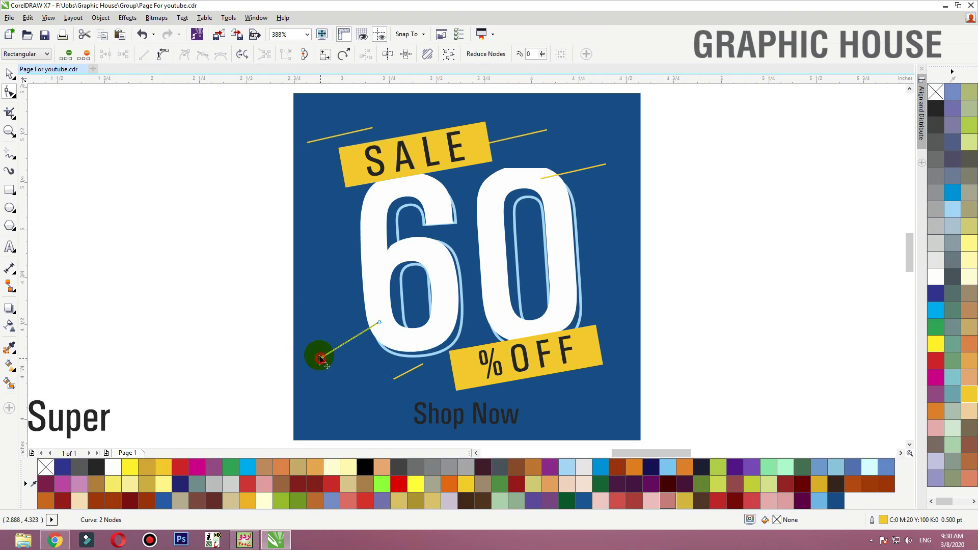
key(space)
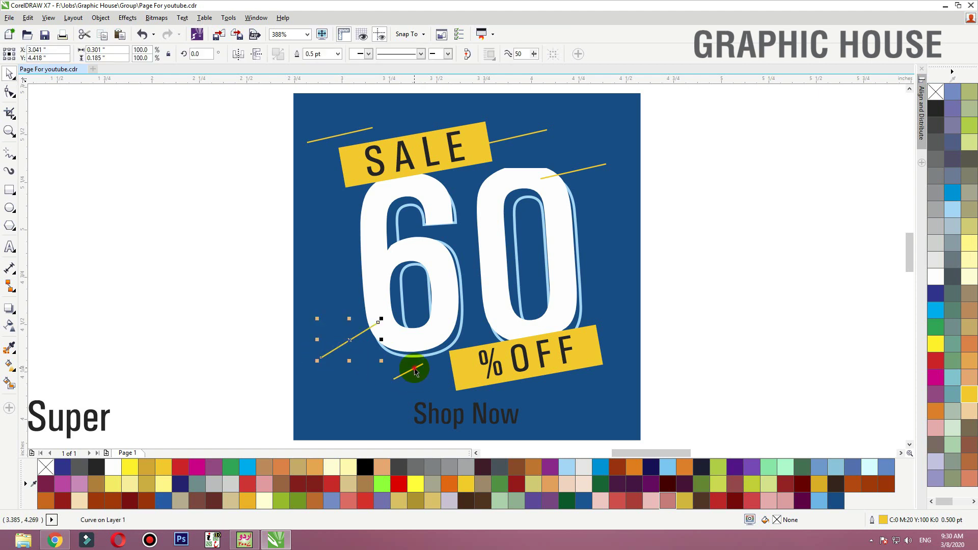
Step: Set the outline width of all five yellow accent lines to 0.75 pt
shift+click(415, 372)
shift+click(593, 172)
shift+click(509, 141)
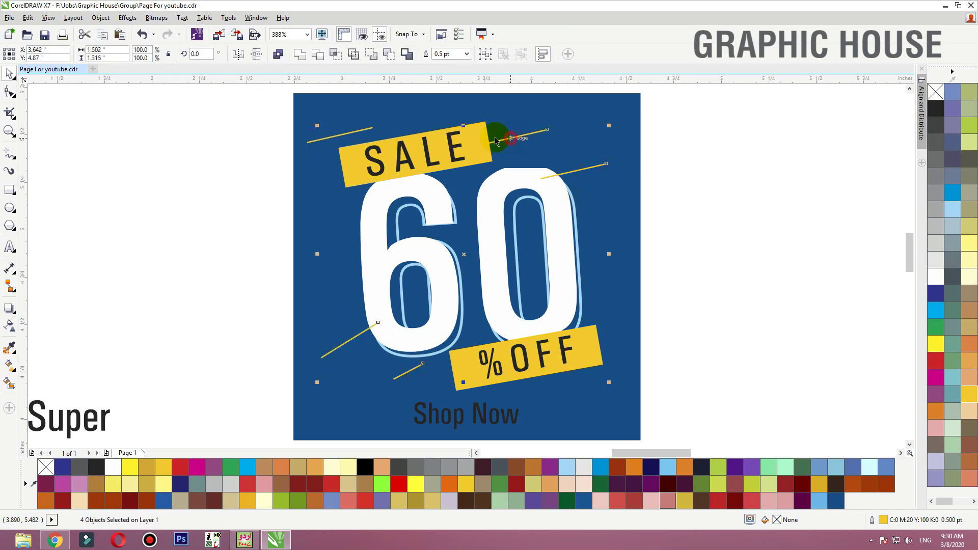
shift+click(361, 134)
key(F12)
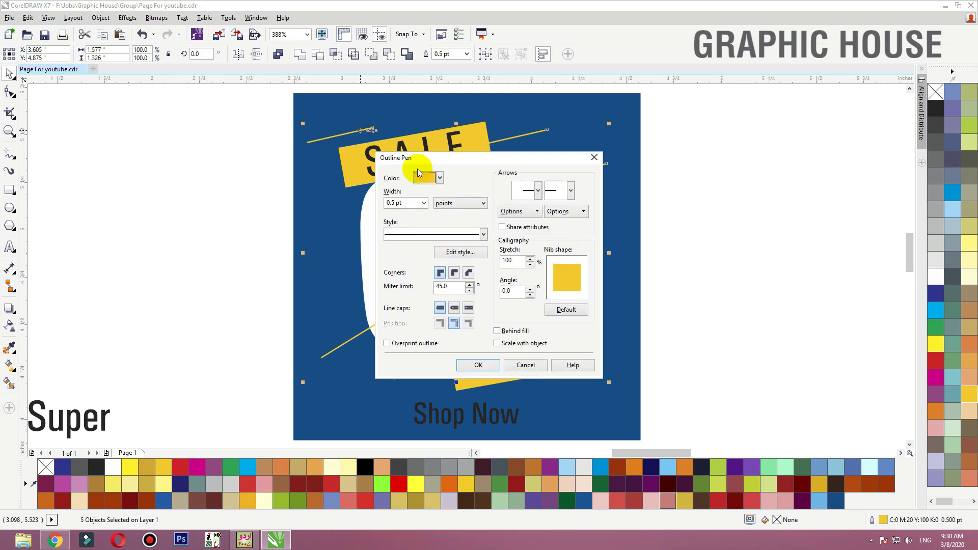
click(424, 203)
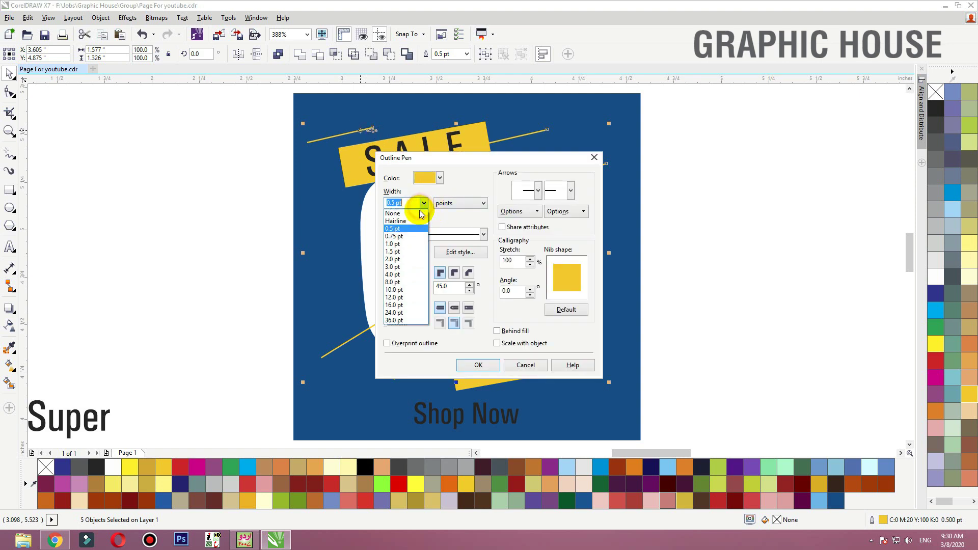
click(401, 237)
click(481, 365)
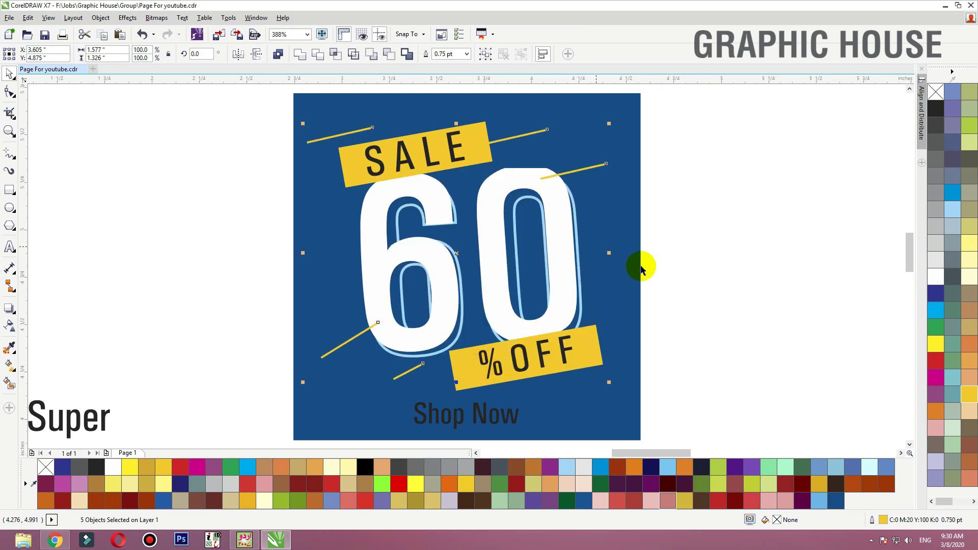
click(696, 264)
click(721, 262)
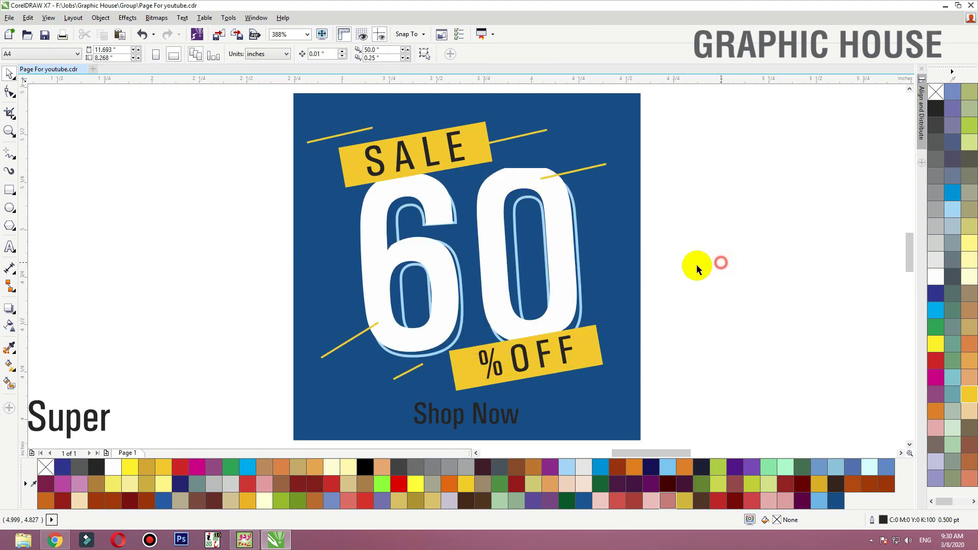
Step: Change the case of the "Shop Now" text to UPPERCASE
key(F2)
drag(741, 336, 198, 513)
click(511, 266)
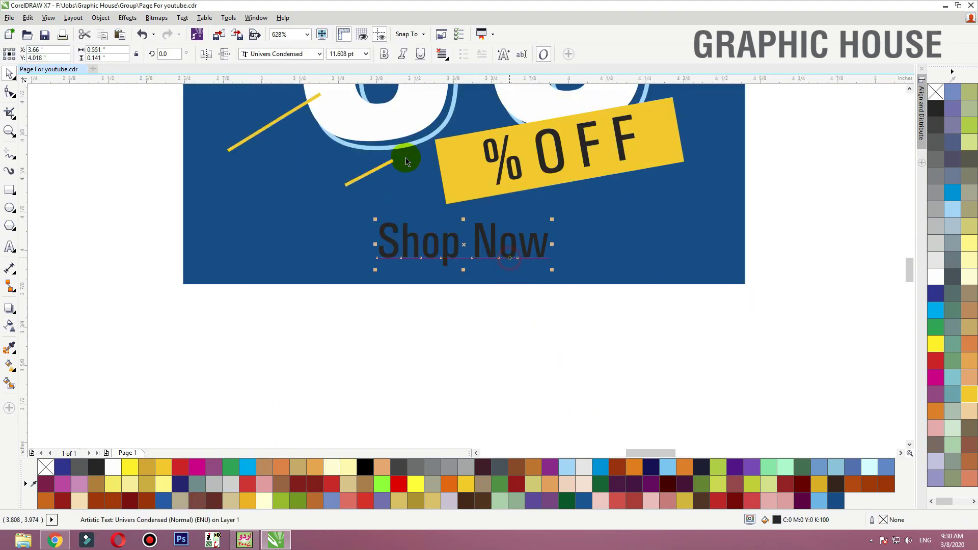
click(182, 17)
click(236, 345)
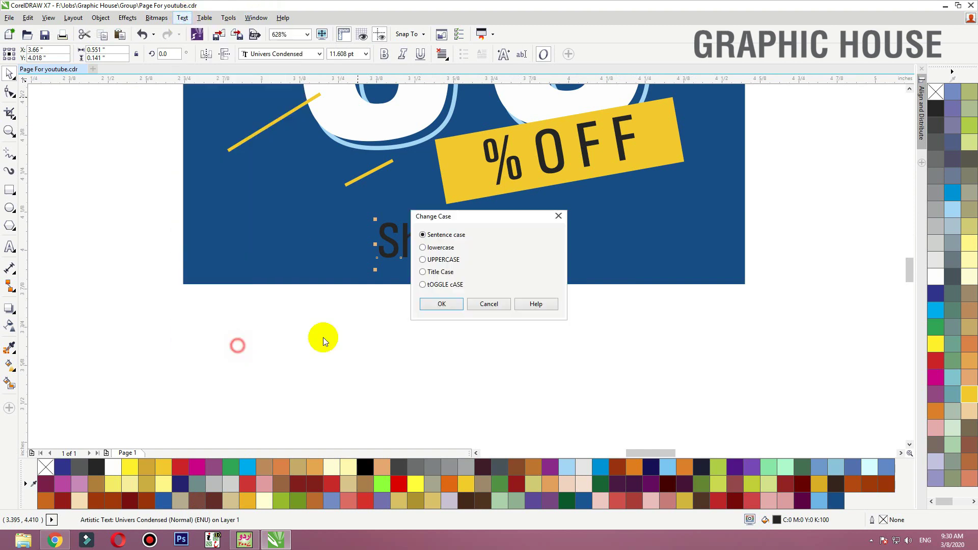
click(430, 259)
click(441, 305)
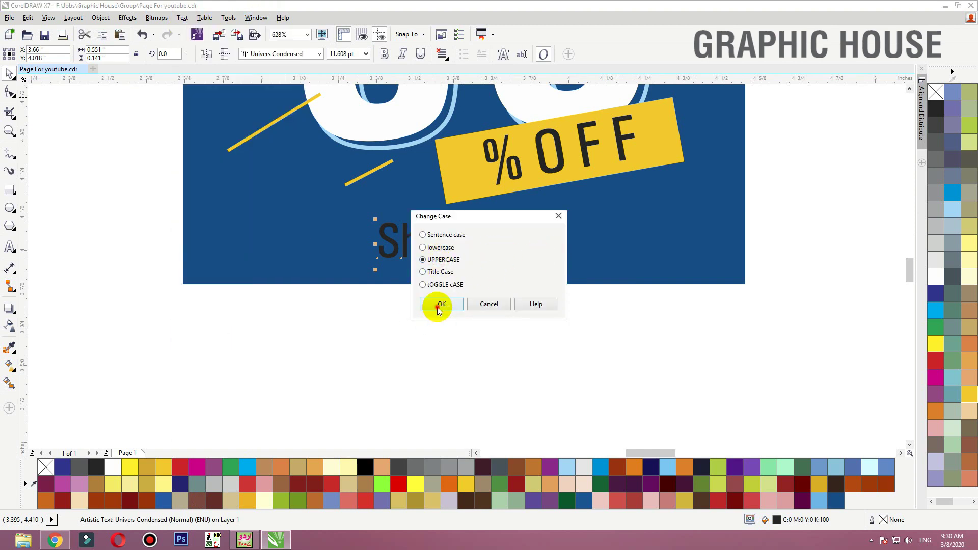
Step: Shrink "SHOP NOW" to about 0.44 inches wide and centre it horizontally on the blue square
drag(573, 219, 546, 220)
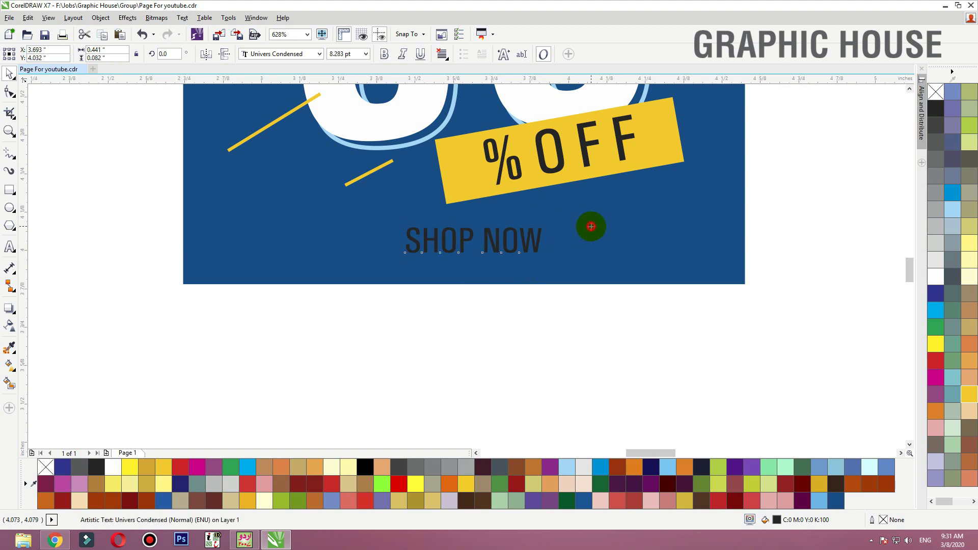
drag(683, 334, 513, 246)
scroll(429, 244, up, 2)
click(725, 228)
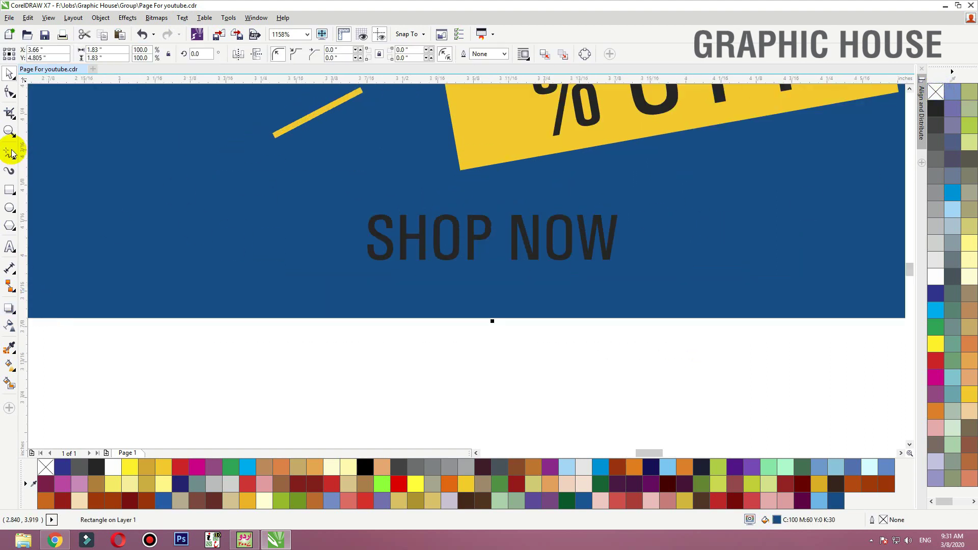
Step: Draw a rectangle about 0.545 by 0.145 inches around "SHOP NOW", outline it in light blue (C40 M0 Y0 K0) and centre it on the text
click(10, 190)
drag(356, 198, 654, 282)
right_click(949, 213)
drag(703, 350, 312, 168)
click(544, 347)
Step: Fill "SHOP NOW" with the same light blue and extend the right edge of its box outward
click(537, 253)
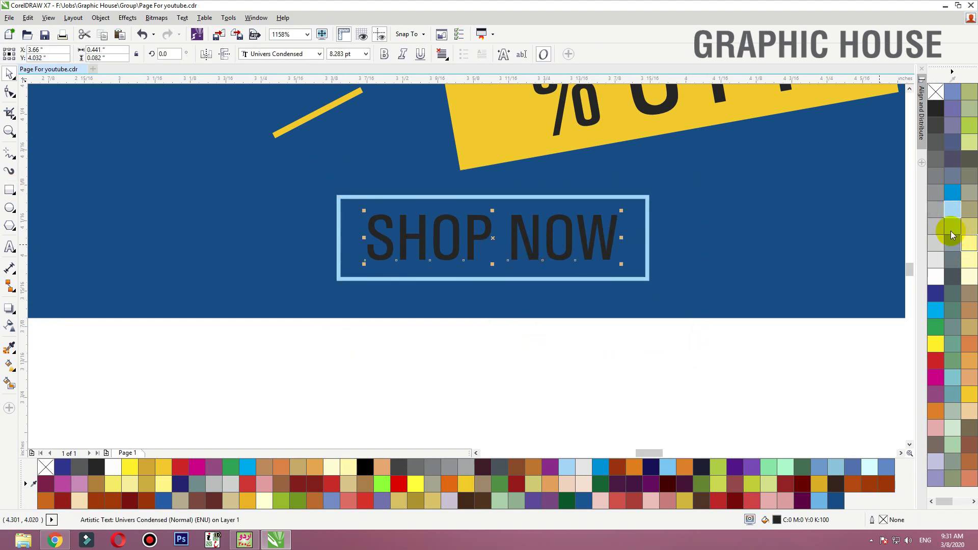
click(952, 209)
click(648, 246)
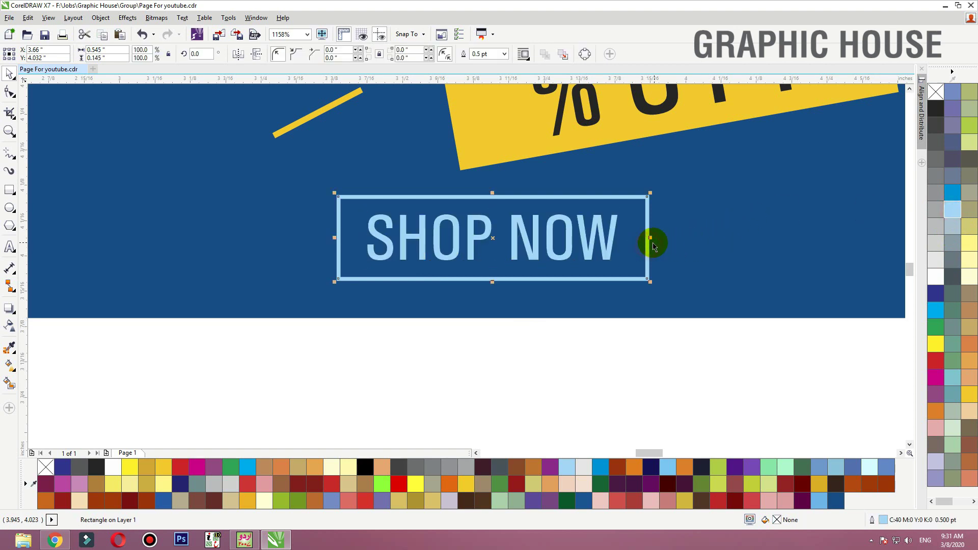
drag(664, 237, 685, 238)
click(679, 334)
Step: Draw a small square about 0.157 inches wide in the empty space below the banner
click(10, 190)
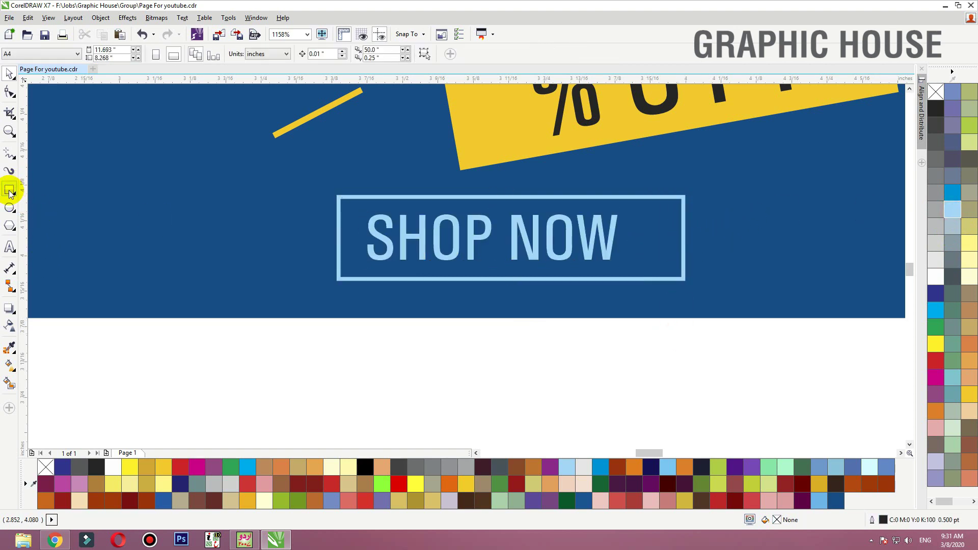
drag(364, 332, 456, 387)
key(space)
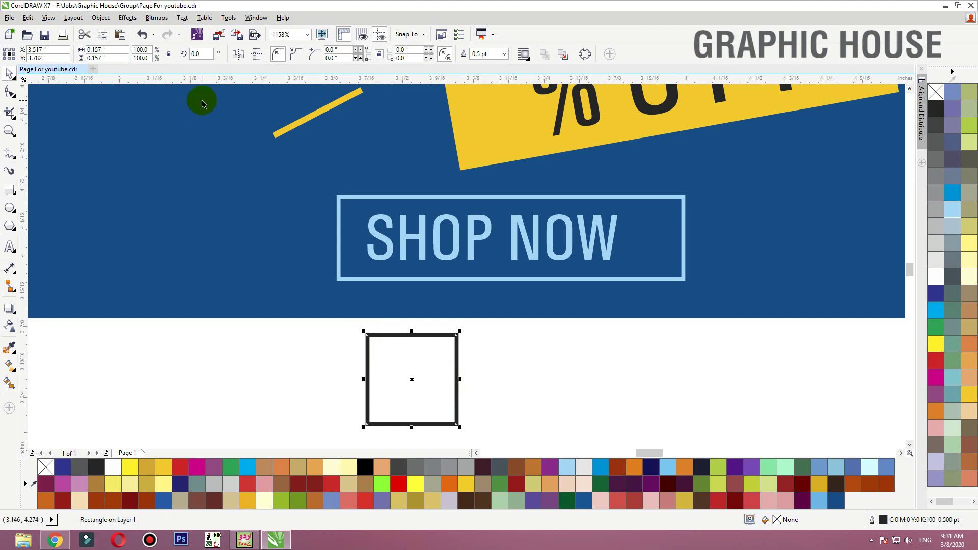
Step: Rotate the small square below the banner by 45 degrees
click(201, 53)
text(3)
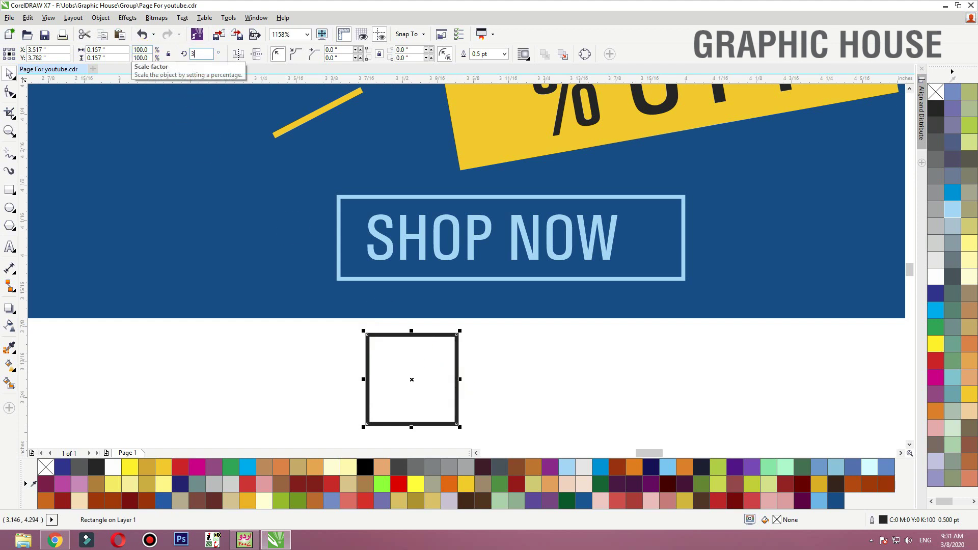
text(.5)
key(Return)
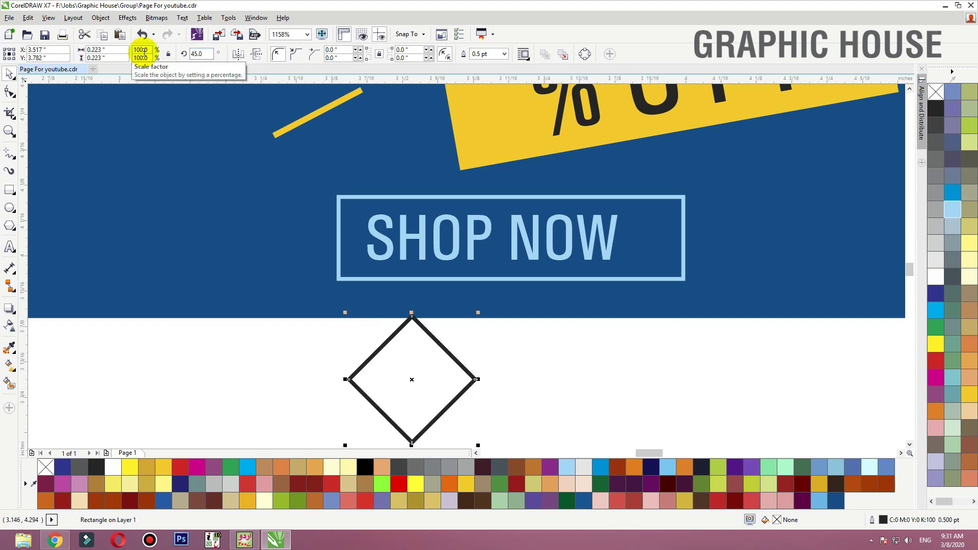
Step: Set the diamond's outline width to 3 pt
scroll(432, 201, up, 2)
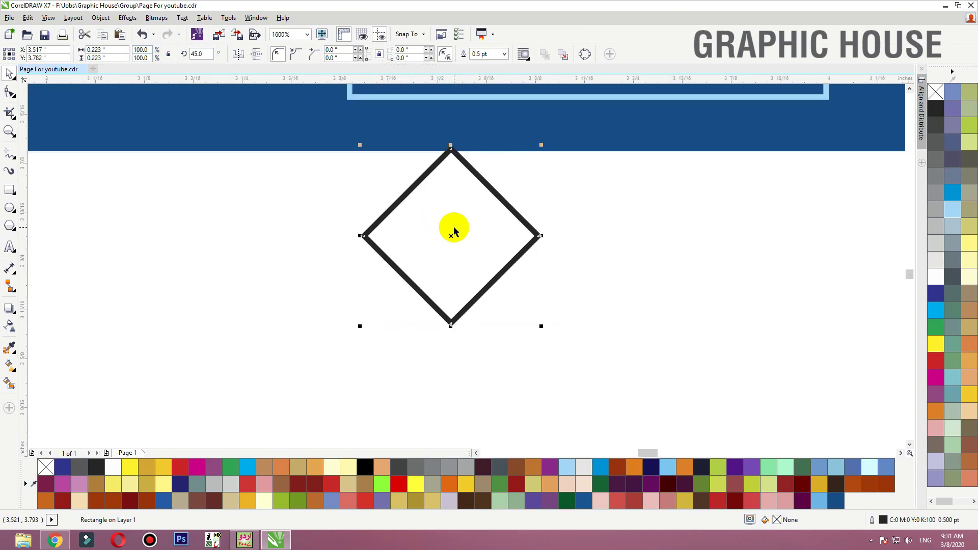
key(F12)
text(3)
key(Return)
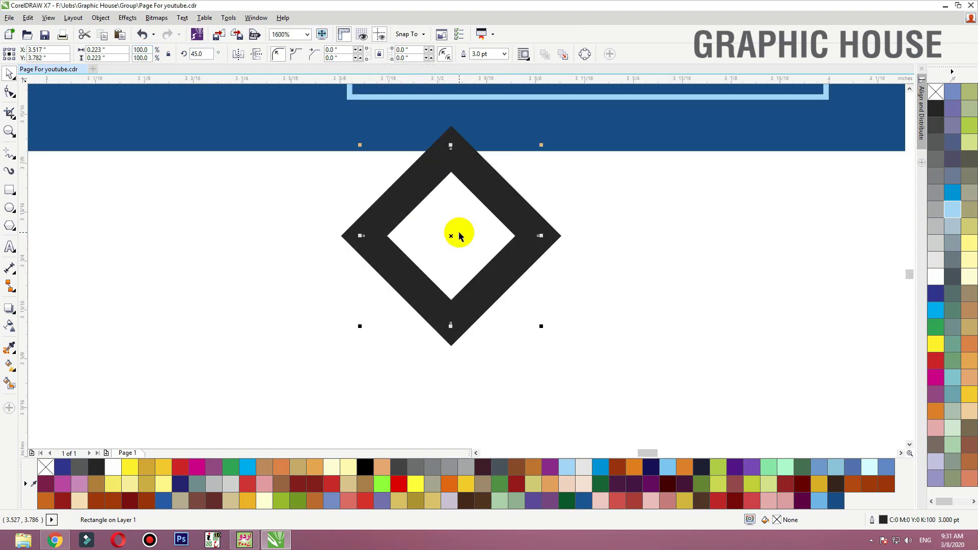
key(F12)
key(Return)
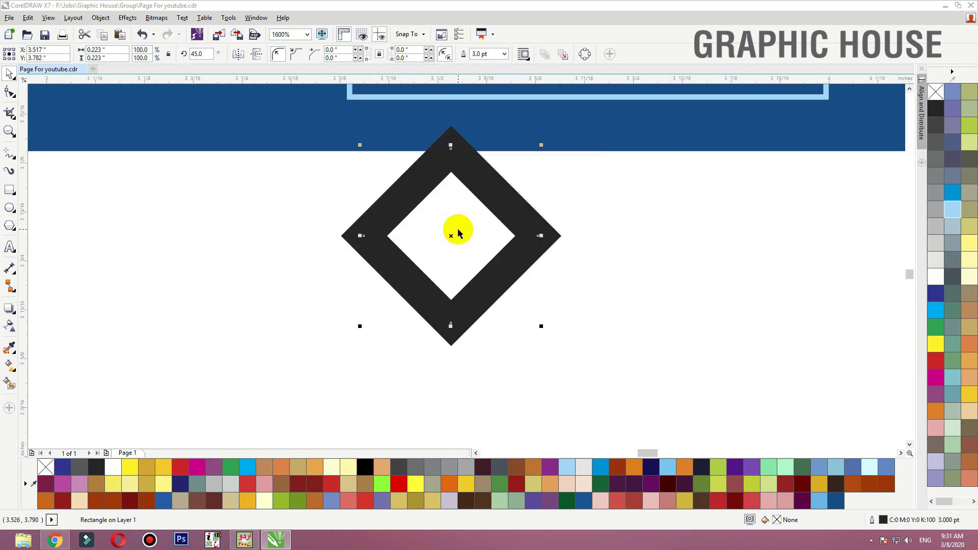
Step: Convert the diamond's outline to an object and fill it with bright blue (C100 M20 Y0 K0)
click(127, 18)
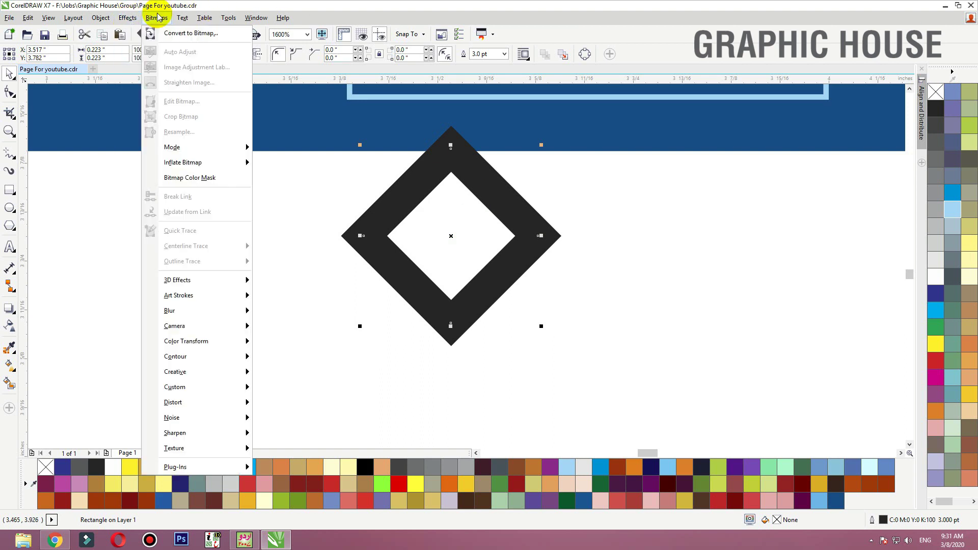
mouse_move(98, 18)
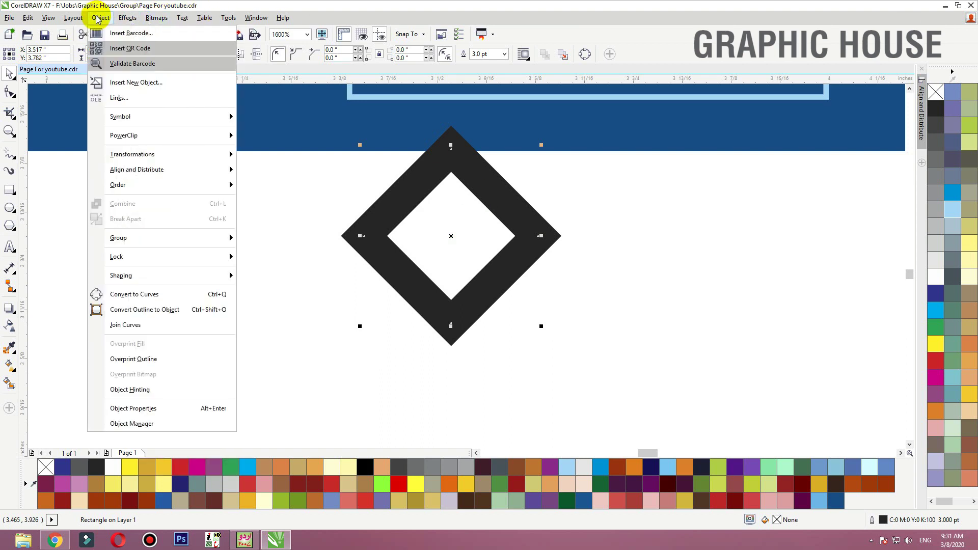
click(165, 313)
click(952, 192)
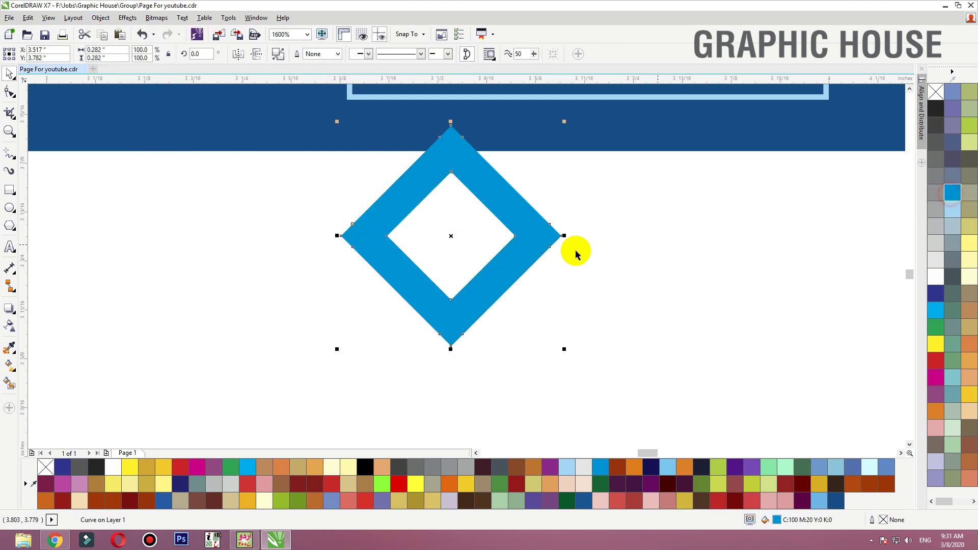
Step: Trim off the diamond's left half with a rectangle about 0.268 by 0.574 inches, and delete that rectangle
scroll(533, 240, down, 2)
mouse_move(713, 130)
mouse_down()
mouse_move(284, 405)
mouse_move(465, 122)
mouse_move(449, 118)
mouse_up()
click(9, 189)
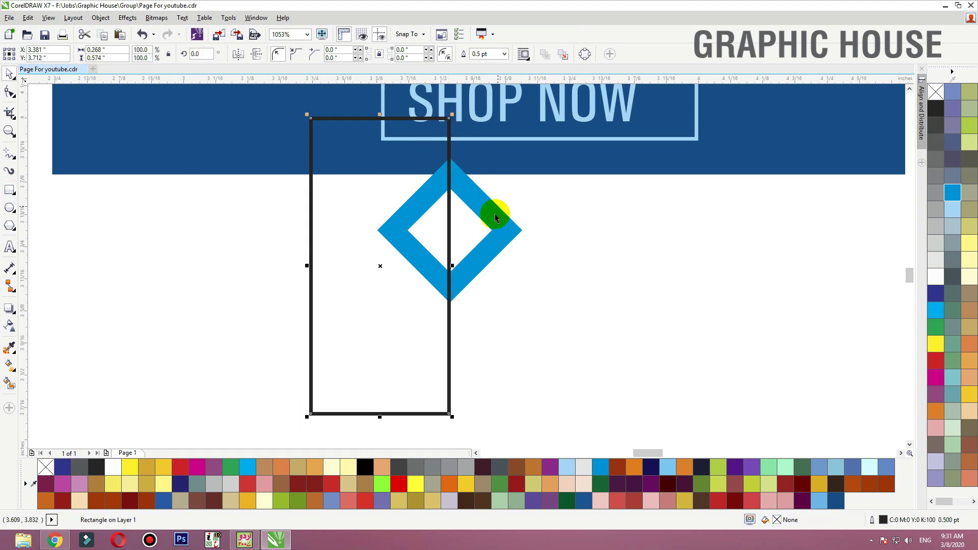
shift+click(493, 214)
click(320, 58)
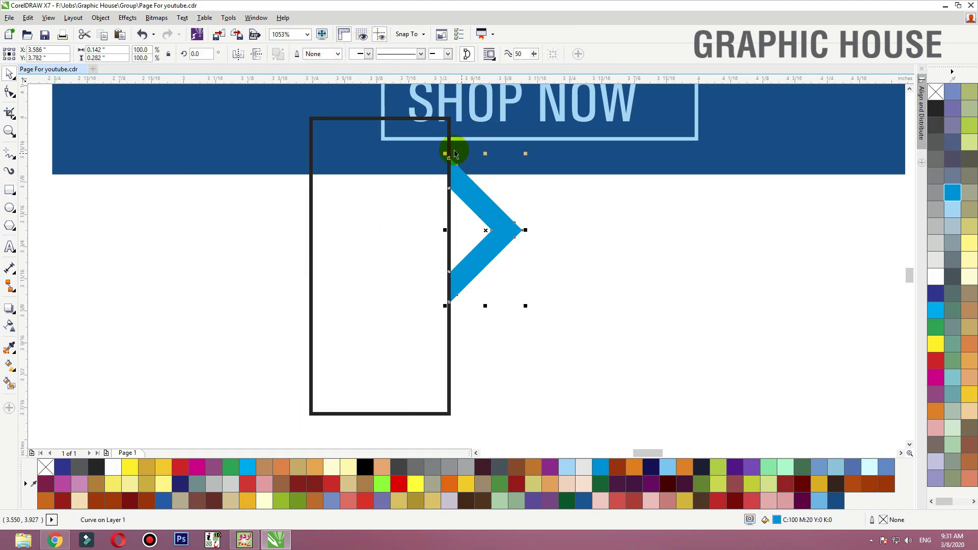
click(446, 142)
key(Delete)
Step: Shrink the arrow into the box beside "SHOP NOW" and fill it with light blue (C40 M0 Y0 K0)
click(507, 223)
drag(526, 153, 661, 101)
scroll(596, 157, down, 2)
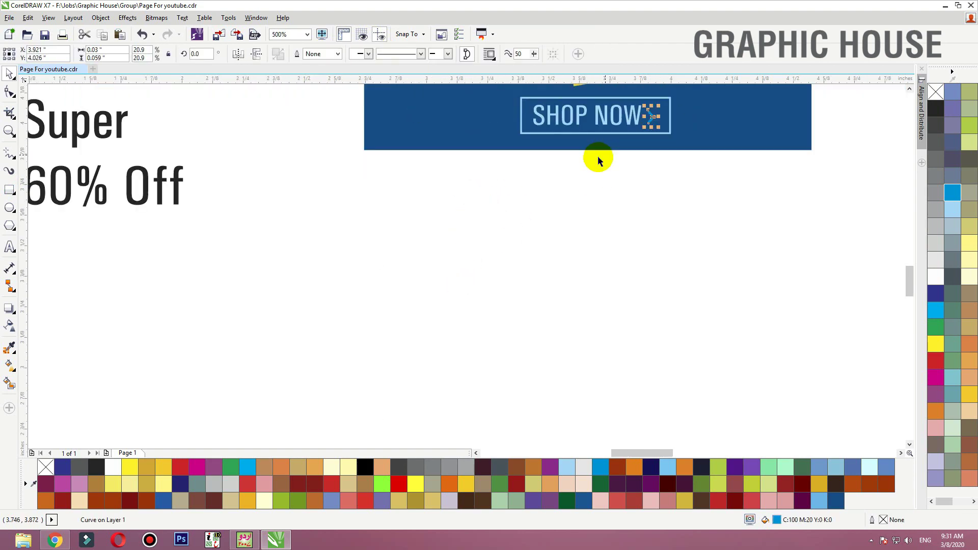
scroll(713, 80, up, 1)
scroll(714, 80, up, 3)
click(949, 214)
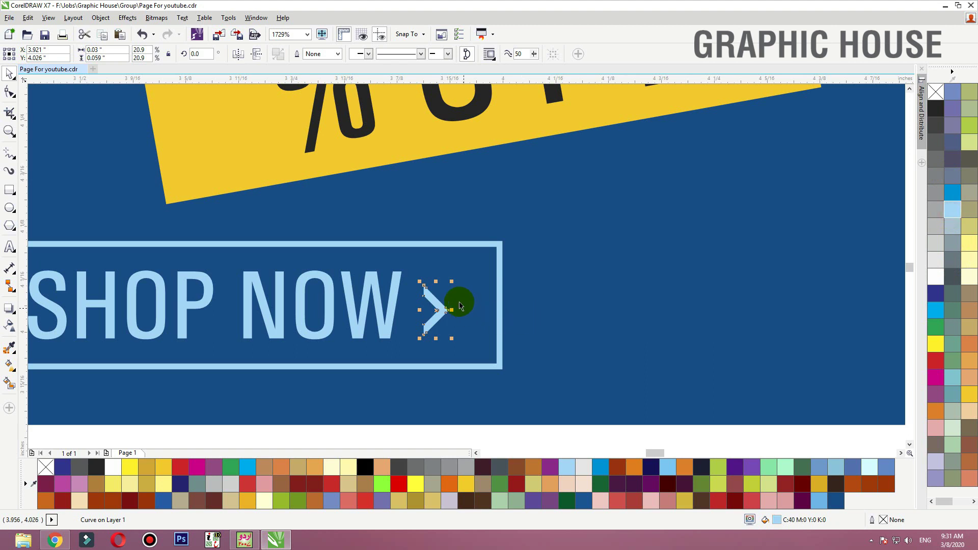
Step: Group the arrow and "SHOP NOW" together with their surrounding box
shift+click(394, 297)
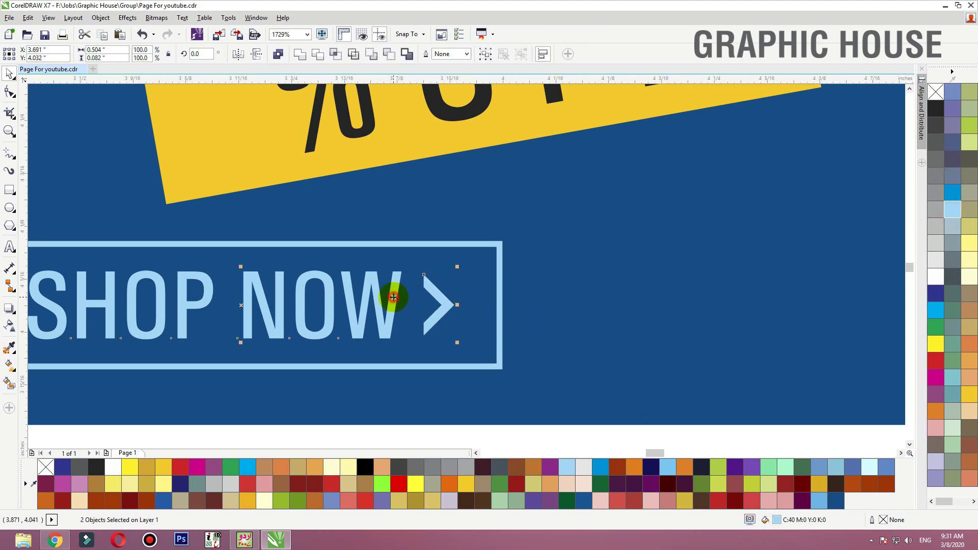
shift+click(497, 246)
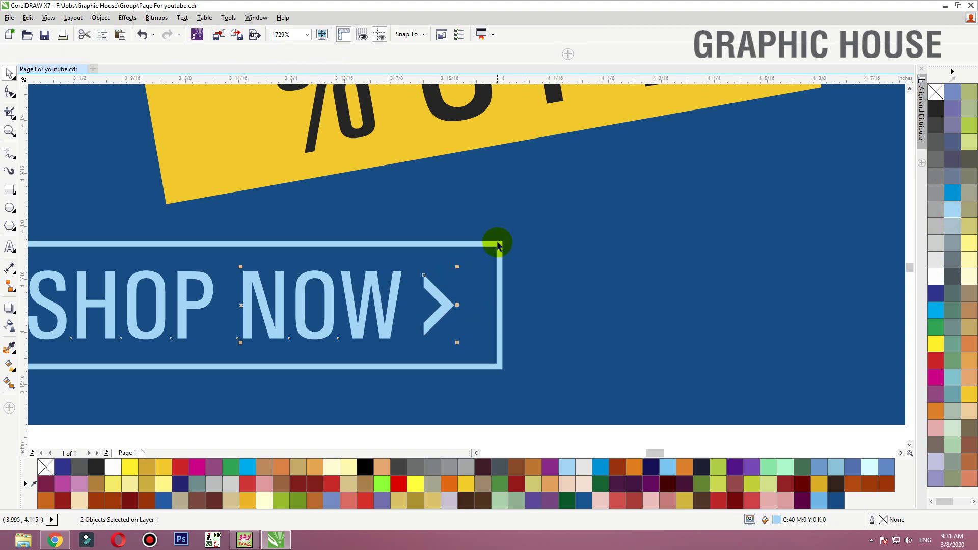
scroll(535, 306, down, 4)
click(610, 299)
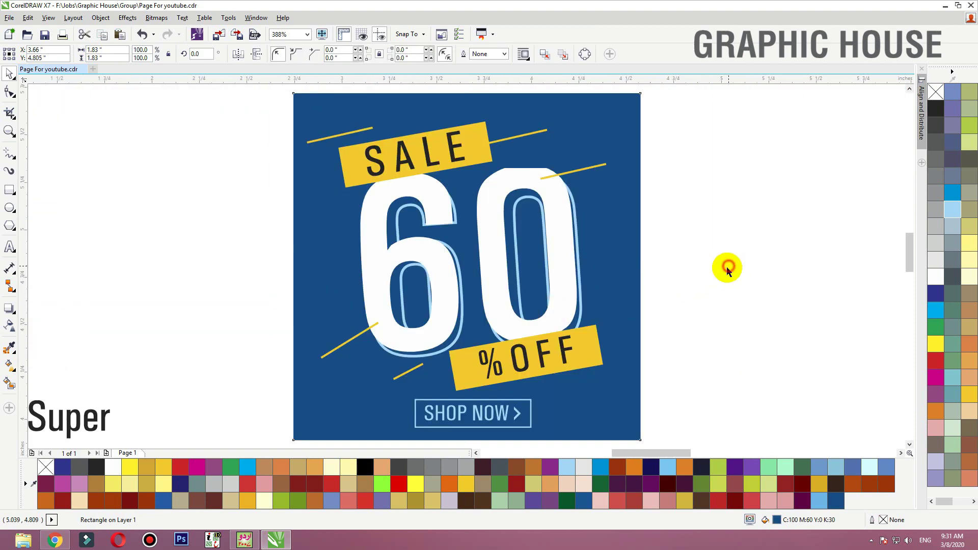
click(727, 268)
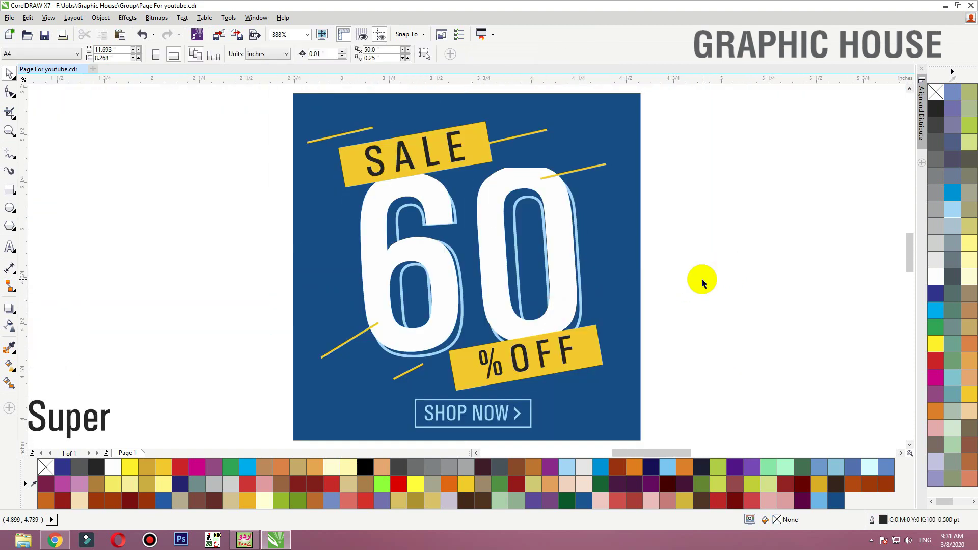
Step: Shrink the "SHOP NOW" button group slightly and centre it horizontally on the blue square
scroll(400, 255, down, 2)
drag(561, 152, 355, 383)
click(355, 383)
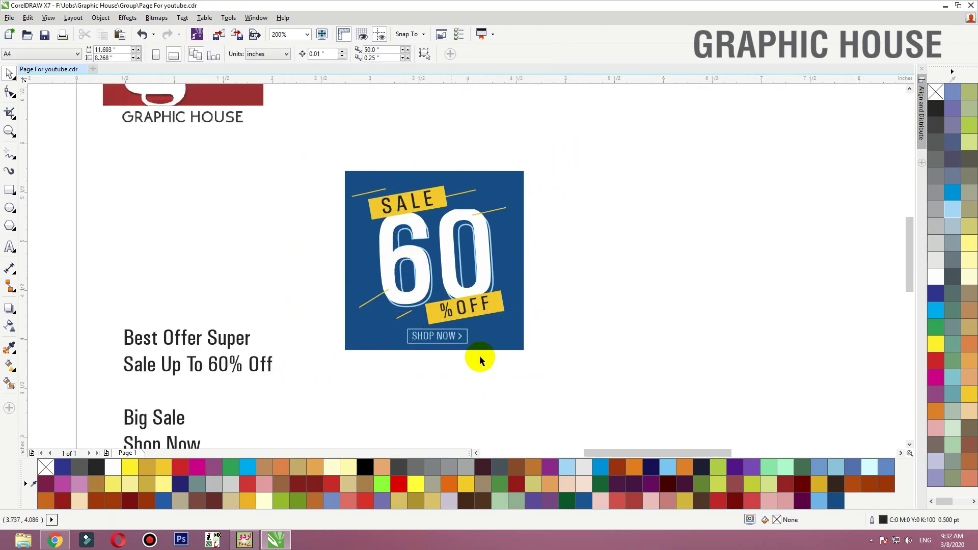
drag(493, 378, 350, 320)
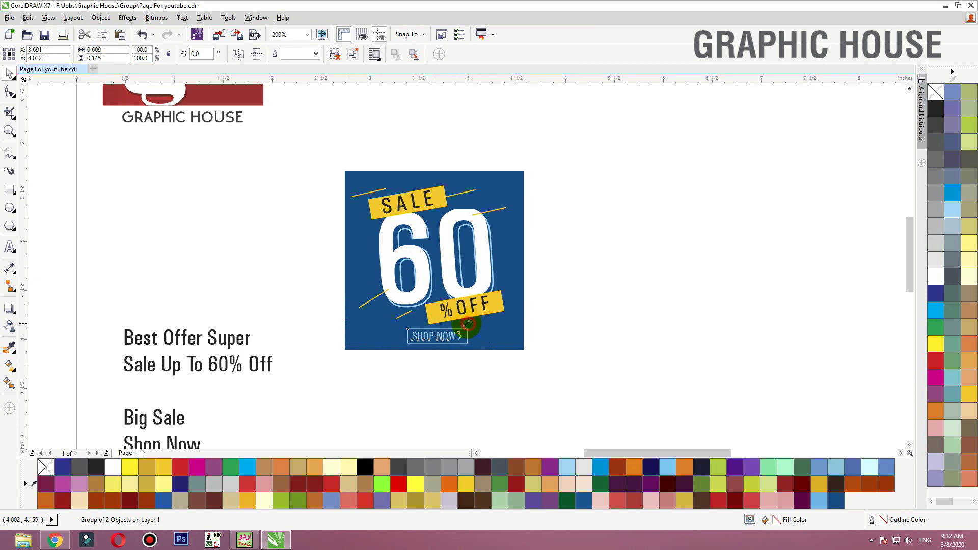
click(466, 324)
click(565, 316)
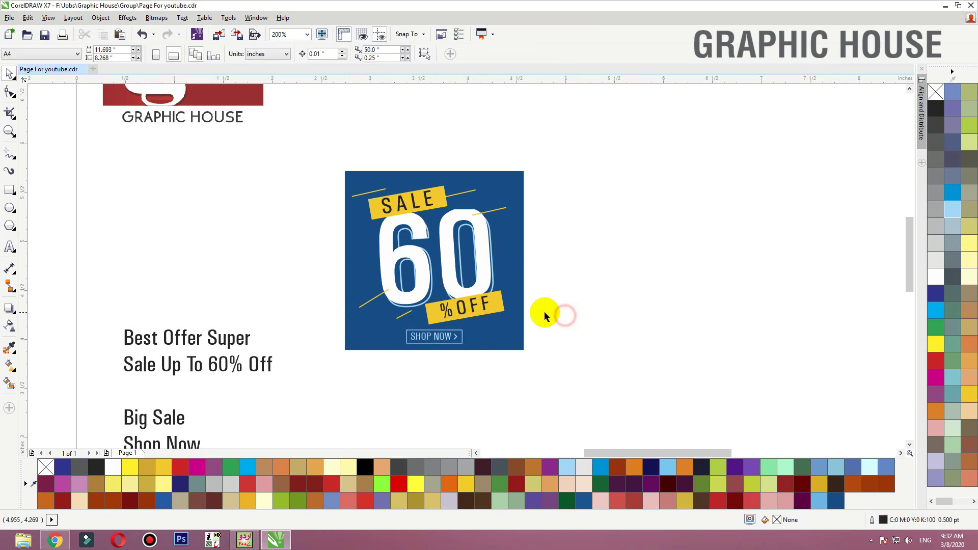
Step: Scale down the "60", its yellow labels and the accent lines together slightly
click(492, 317)
click(566, 334)
drag(572, 151, 319, 327)
drag(509, 182, 510, 183)
click(596, 190)
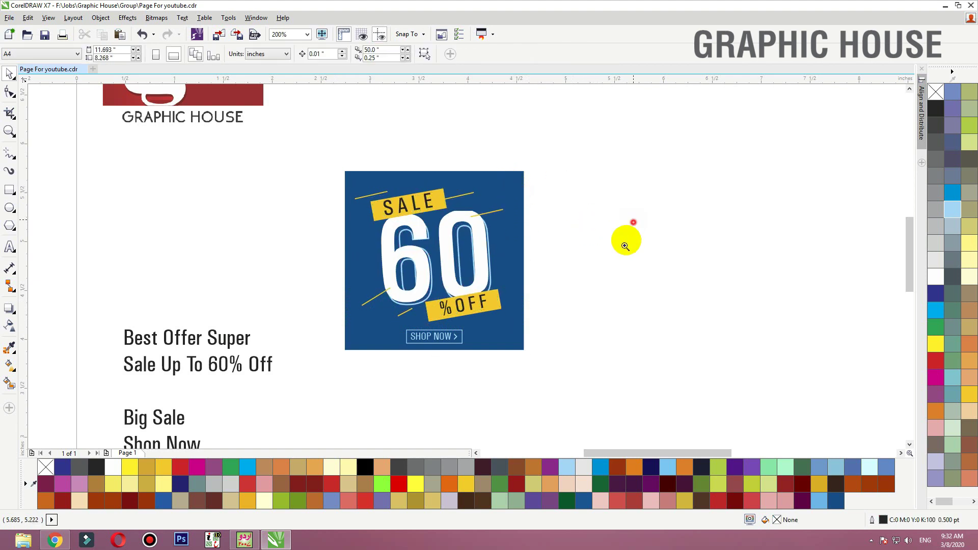
Step: Draw a flat ellipse about 1.061 by 0.076 inches above the "SHOP NOW" button, filled dark blue (C100 M100 Y0 K50) without an outline
drag(625, 246, 559, 365)
click(9, 207)
click(652, 468)
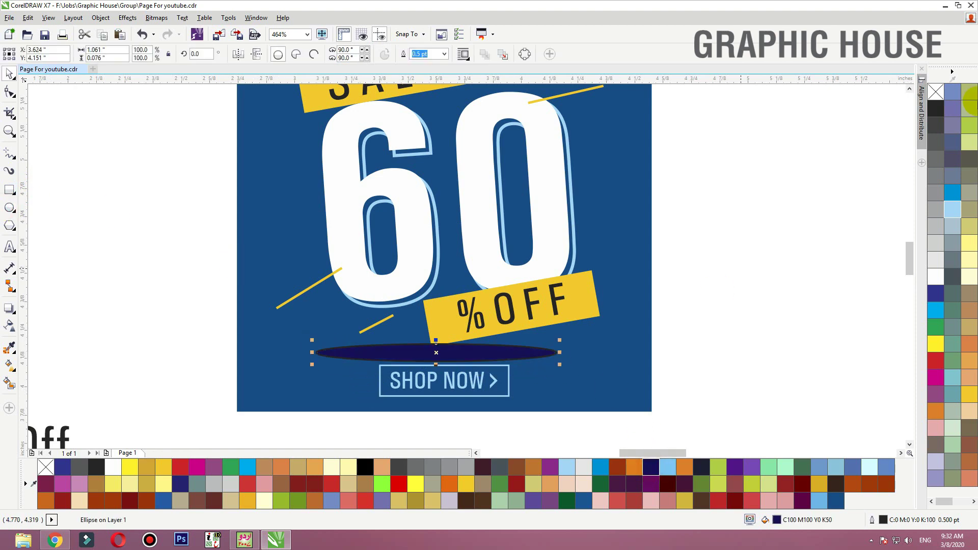
right_click(936, 92)
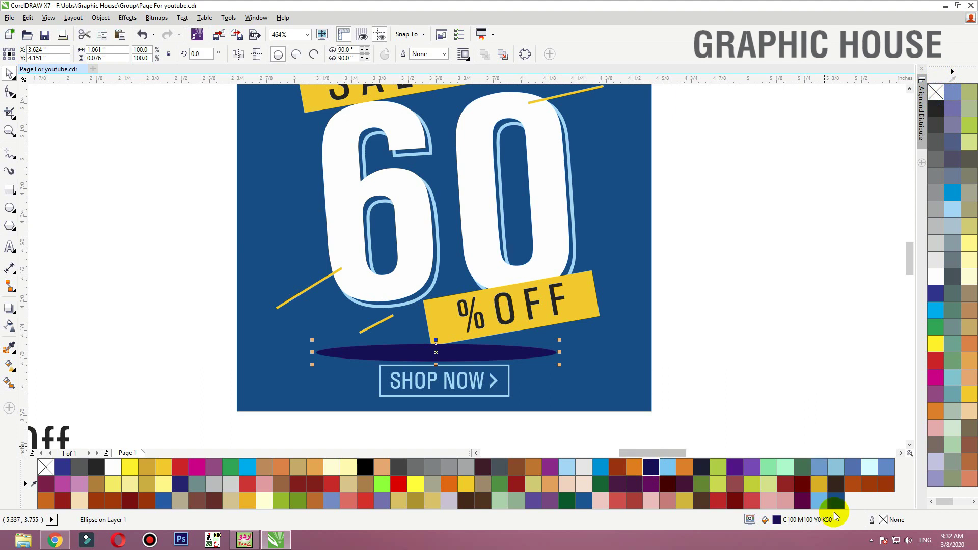
Step: Recolour the ellipse with a darker shade of the background blue, C100 M60 Y0 K60
drag(837, 501, 484, 354)
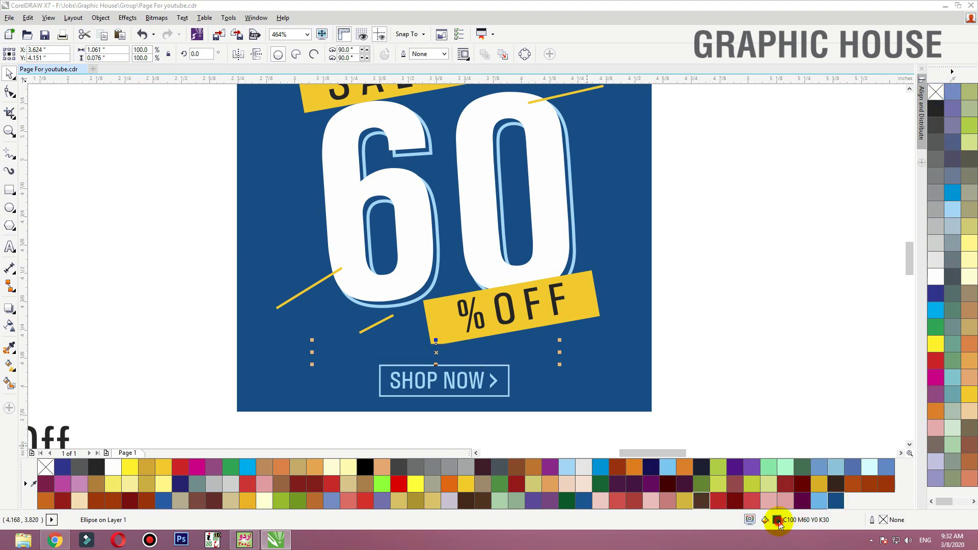
double_click(778, 521)
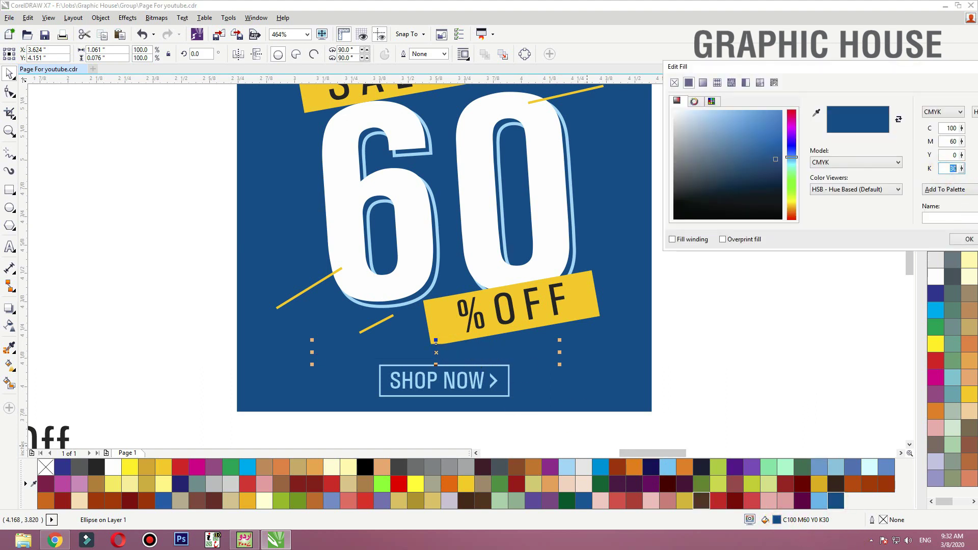
text(60)
key(shift+Tab)
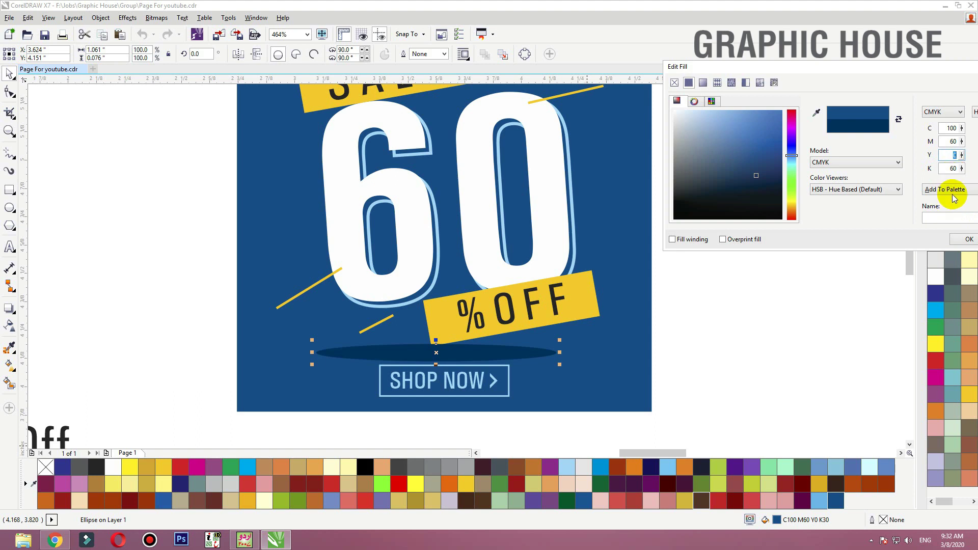
click(969, 239)
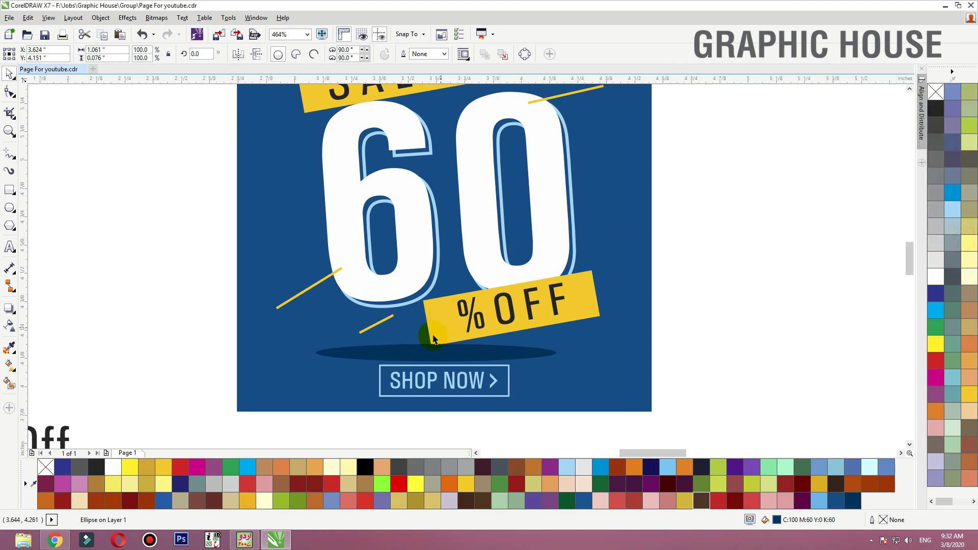
Step: Try converting the ellipse to a 600 dpi RGB bitmap, and undo the conversion
click(156, 18)
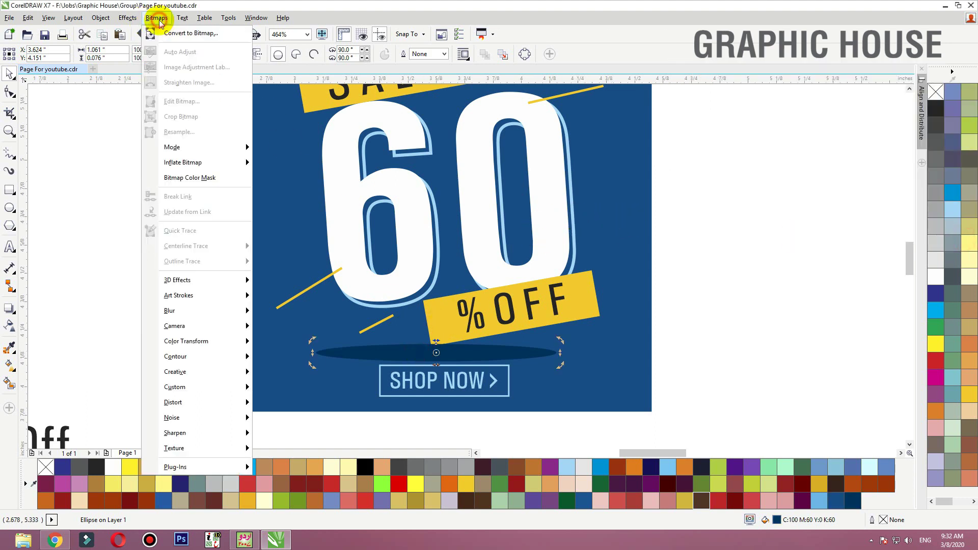
click(168, 34)
click(462, 319)
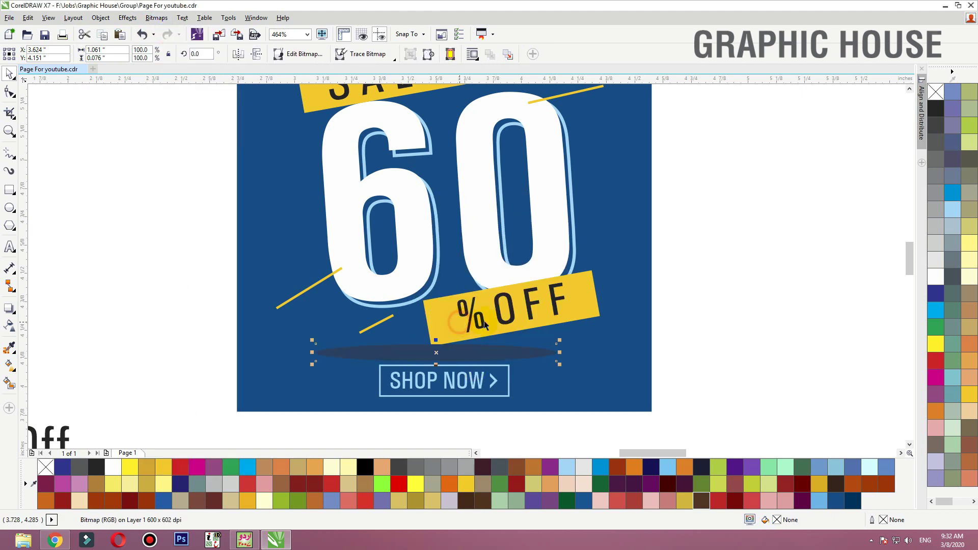
key(ctrl+z)
Step: Convert the ellipse to a 600 dpi CMYK Color (32-bit) bitmap with anti-aliasing and a transparent background
click(157, 18)
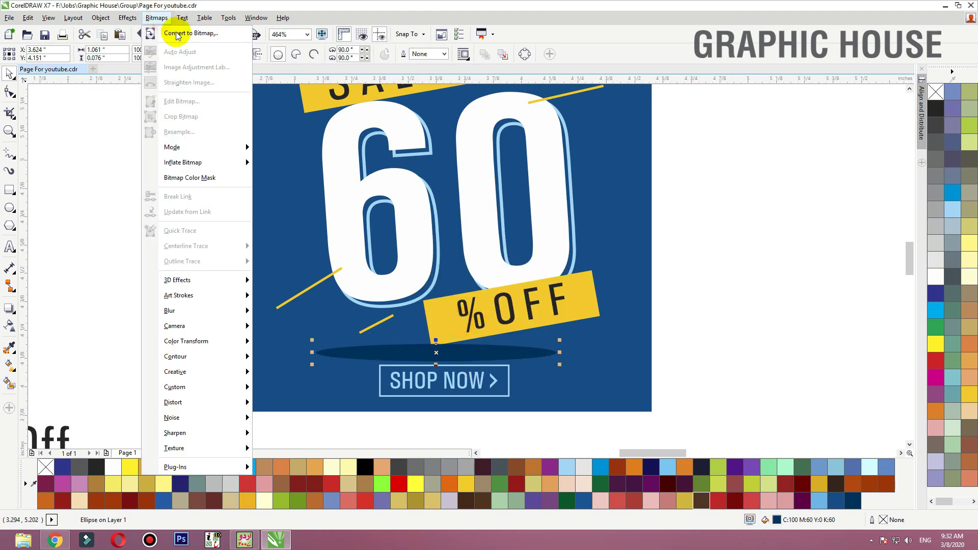
click(173, 34)
click(484, 241)
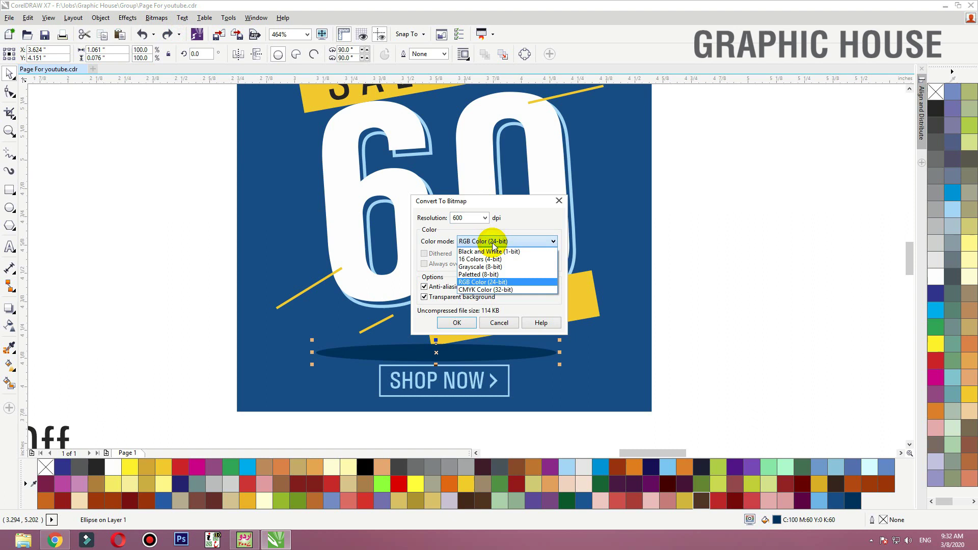
click(486, 290)
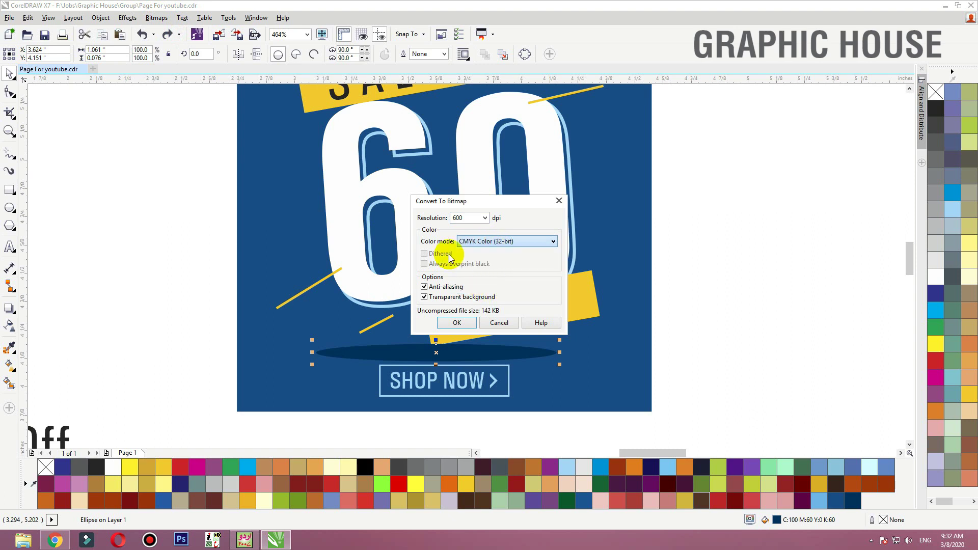
click(456, 323)
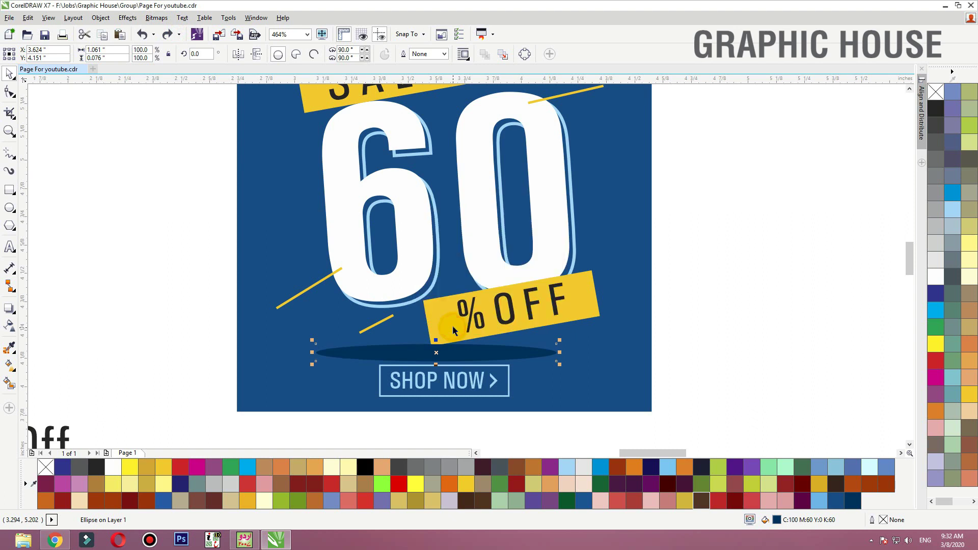
Step: Apply a Gaussian Blur with an 18-pixel radius to the ellipse bitmap above the "SHOP NOW" button
click(154, 19)
mouse_move(225, 309)
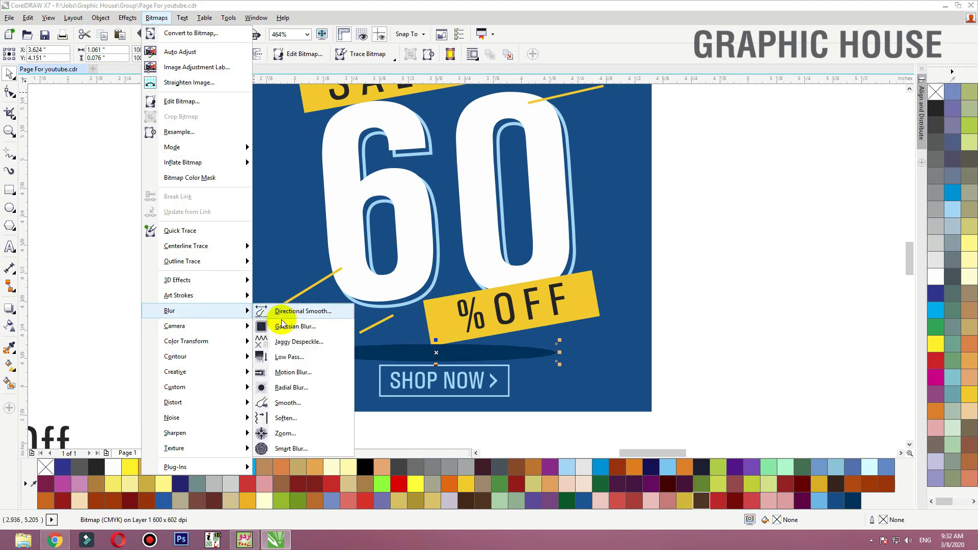
click(288, 330)
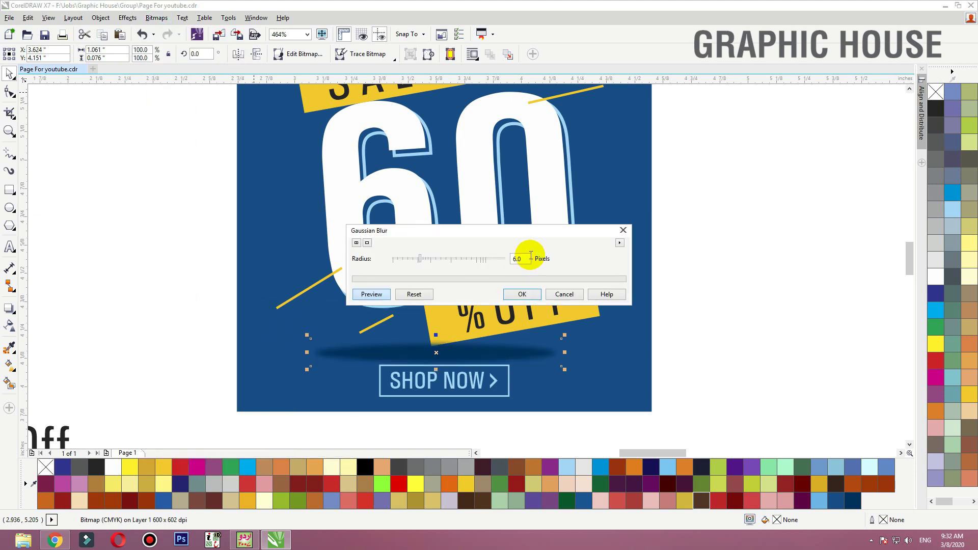
click(436, 259)
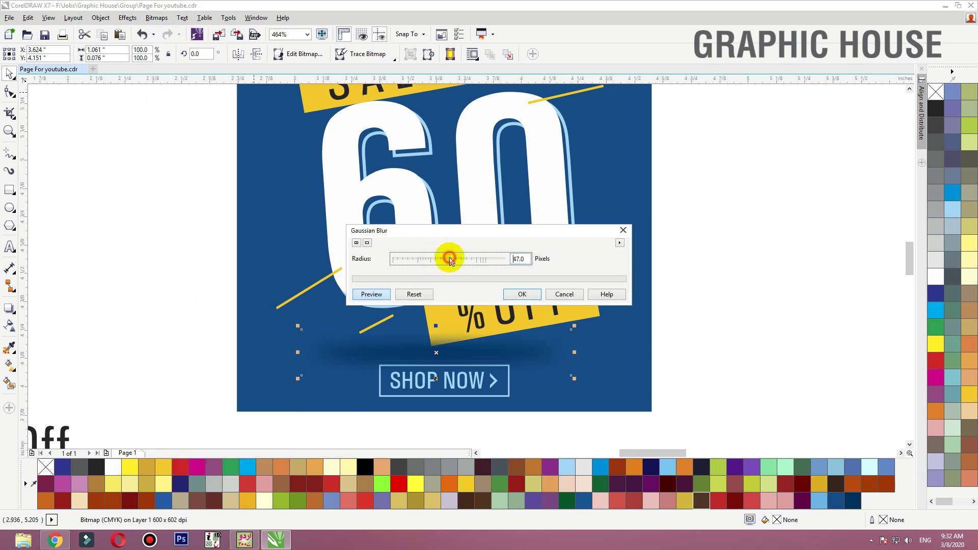
drag(450, 260, 439, 260)
click(514, 293)
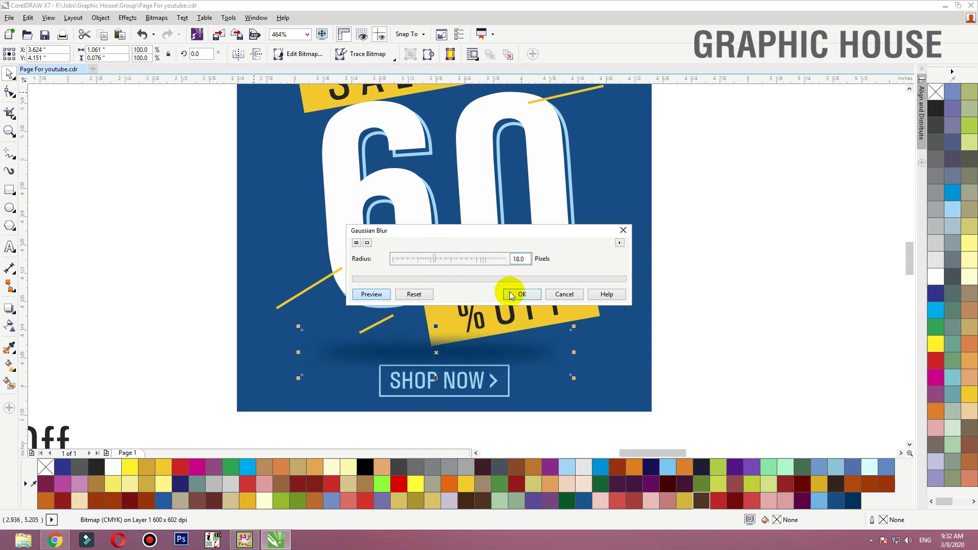
Step: Scale the blurred shadow down proportionally to about 1.144 by 0.192 inches, undoing the last change
drag(575, 326, 570, 326)
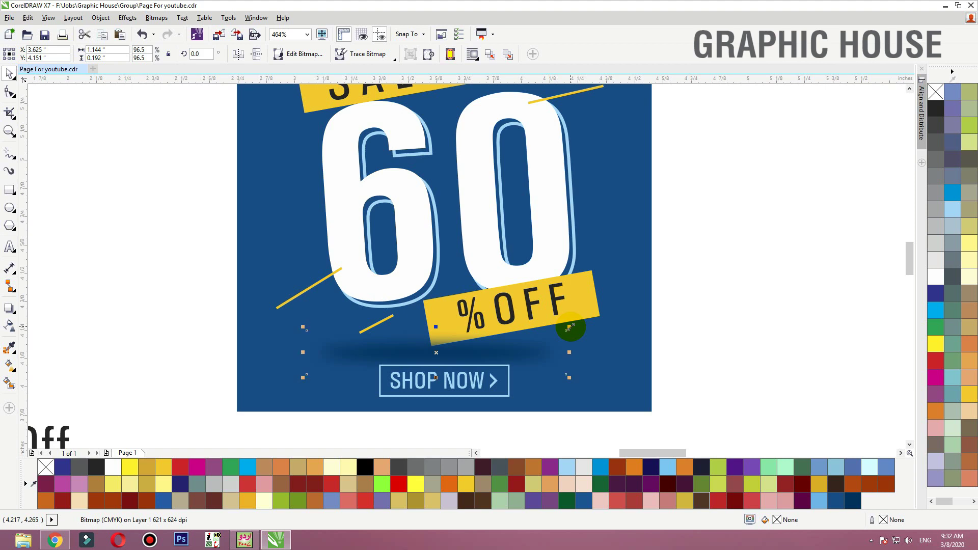
drag(570, 327, 569, 328)
click(578, 319)
key(ctrl+z)
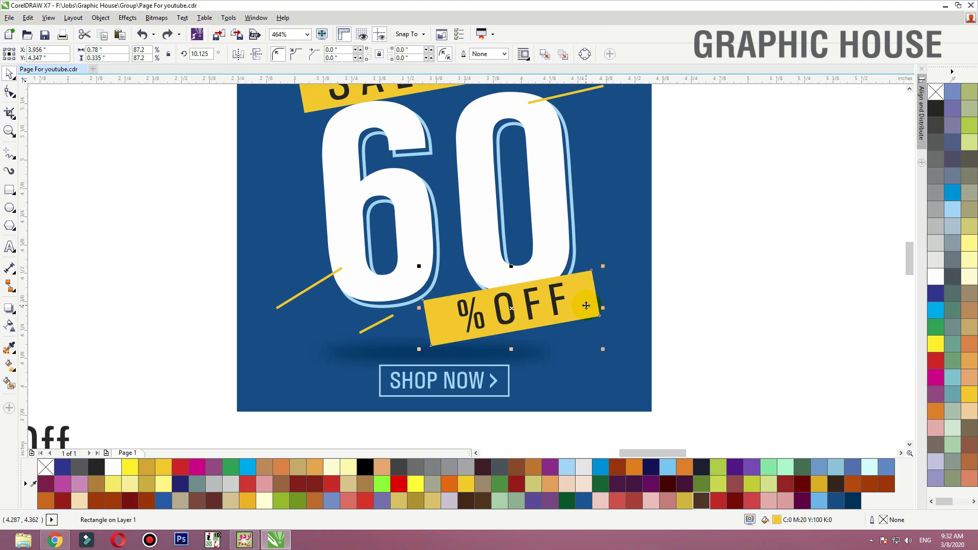
Step: Give the "%OFF" label a linear fountain fill running from orange at its left end to yellow at its right
key(g)
click(442, 319)
click(936, 410)
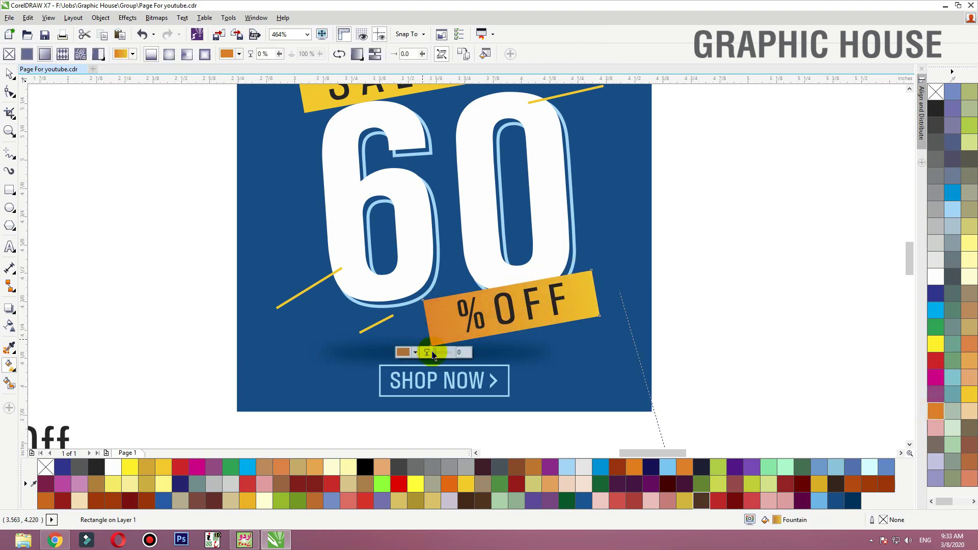
Step: Repeat the orange-to-yellow fountain fill on the "SALE" label
key(space)
scroll(498, 356, down, 2)
click(484, 203)
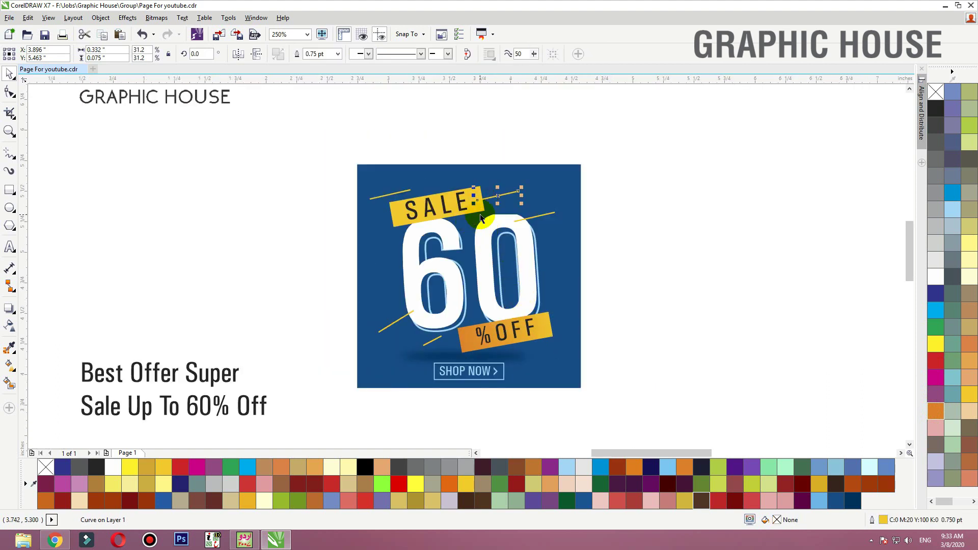
click(480, 209)
key(ctrl+r)
click(569, 175)
key(shift+F2)
click(780, 184)
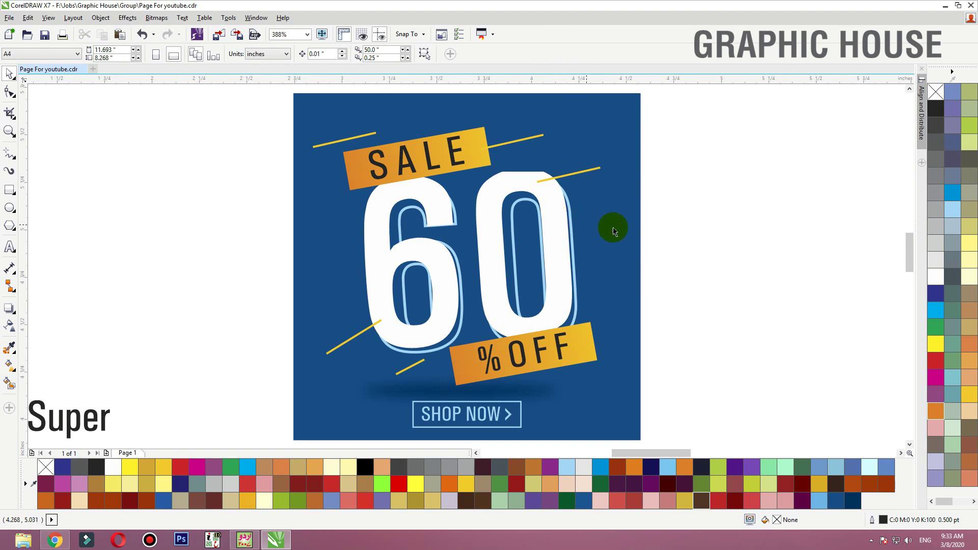
Step: Duplicate the whole banner to its right and delete everything from the copy except the blue square
key(F3)
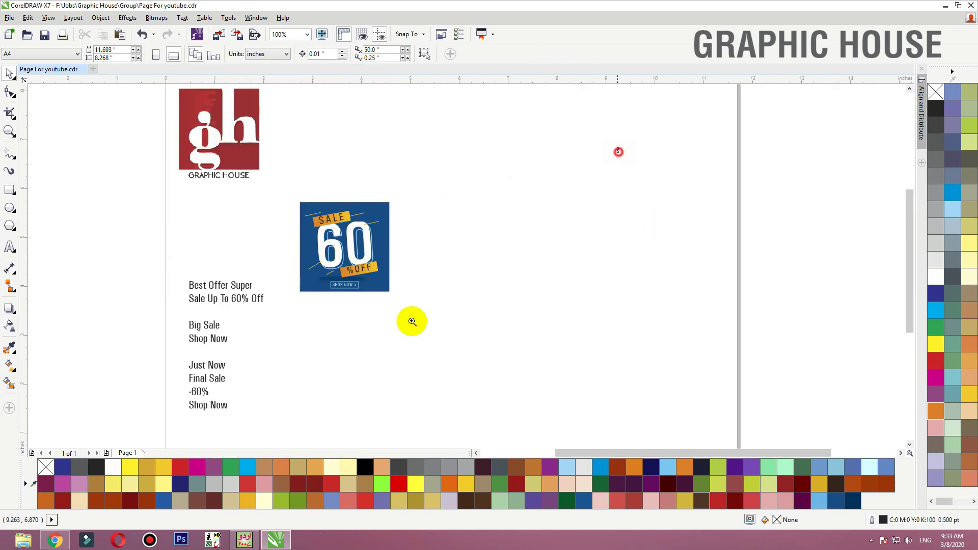
scroll(408, 321, up, 1)
drag(434, 203, 358, 141)
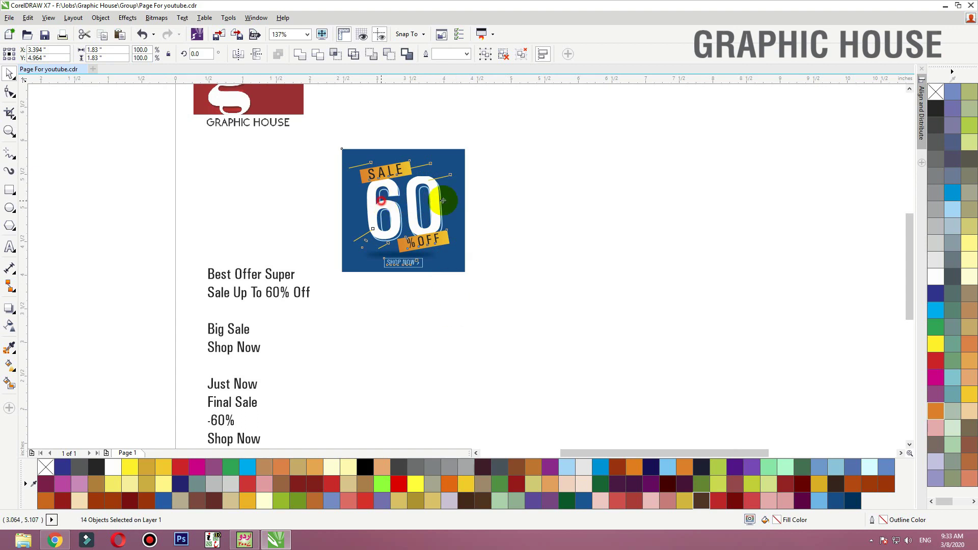
drag(387, 204, 522, 203)
drag(649, 117, 477, 312)
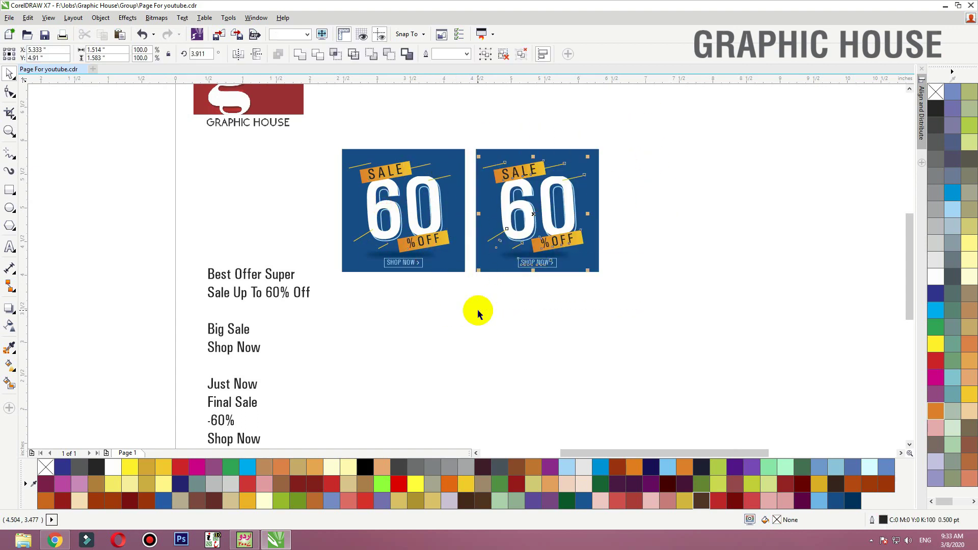
key(Delete)
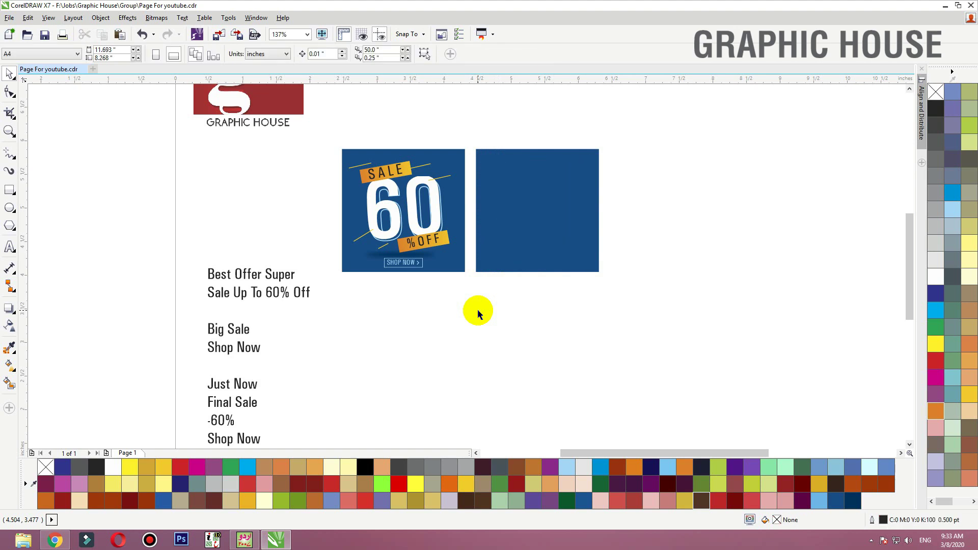
Step: Move the "Big Sale" and "Shop Now" text lines together to the right of the blank blue square
click(261, 277)
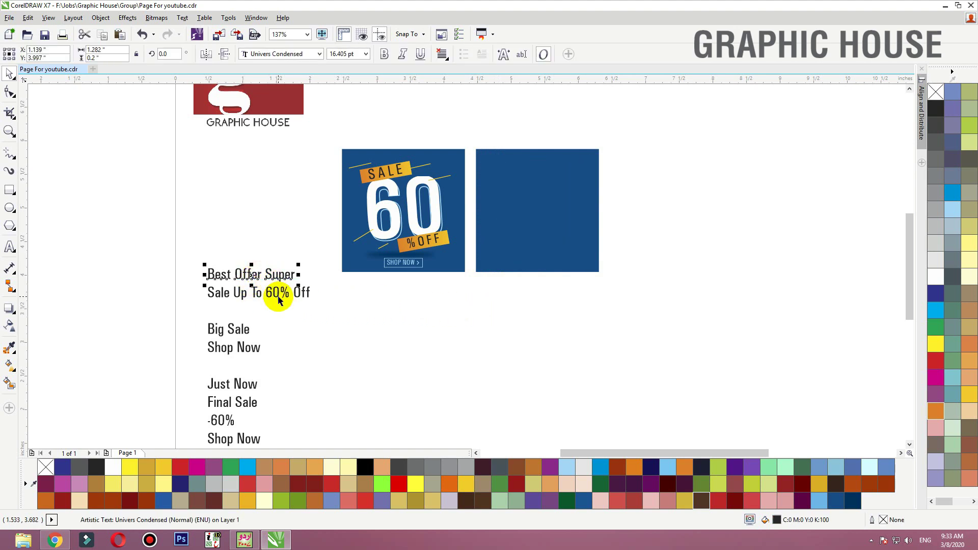
click(236, 331)
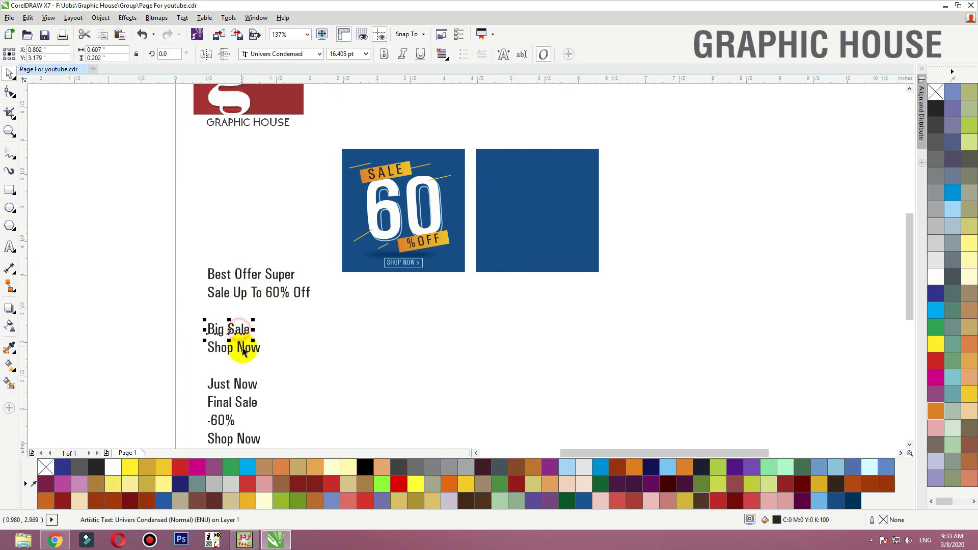
shift+click(241, 345)
drag(240, 345, 668, 219)
click(746, 321)
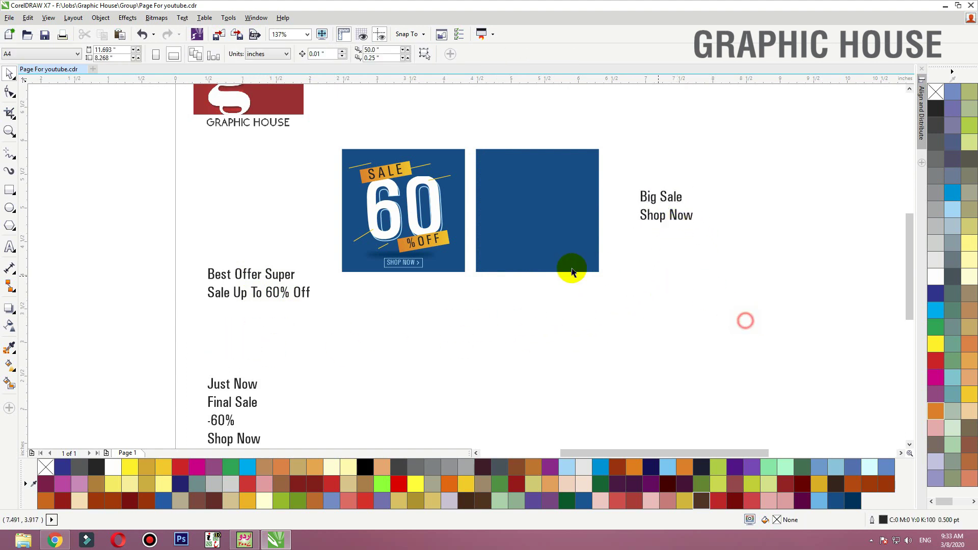
Step: Draw a diagonal line about 2.586 by 0.637 inches across the blank square's upper-left corner, outline it yellow (C0 M20 Y100 K0) and shift it left
drag(762, 298, 354, 121)
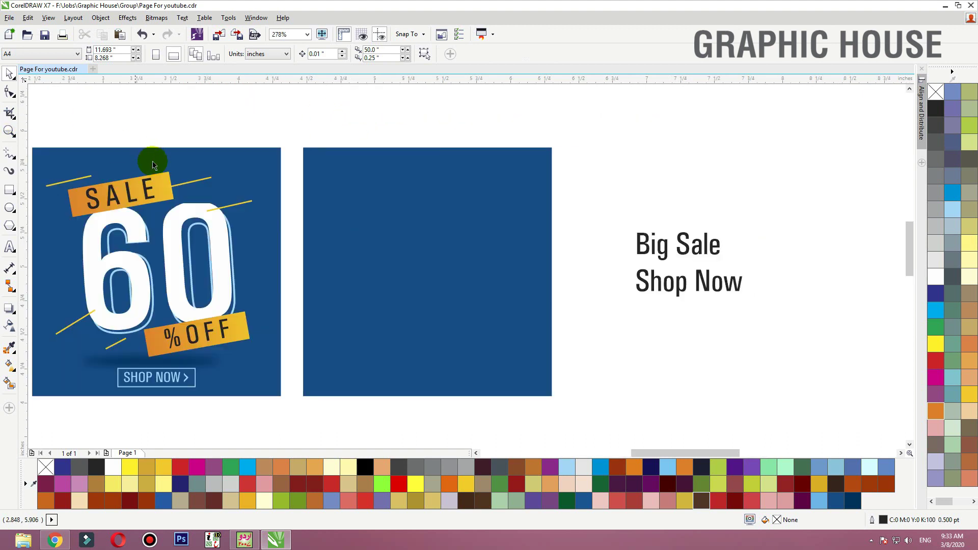
click(9, 153)
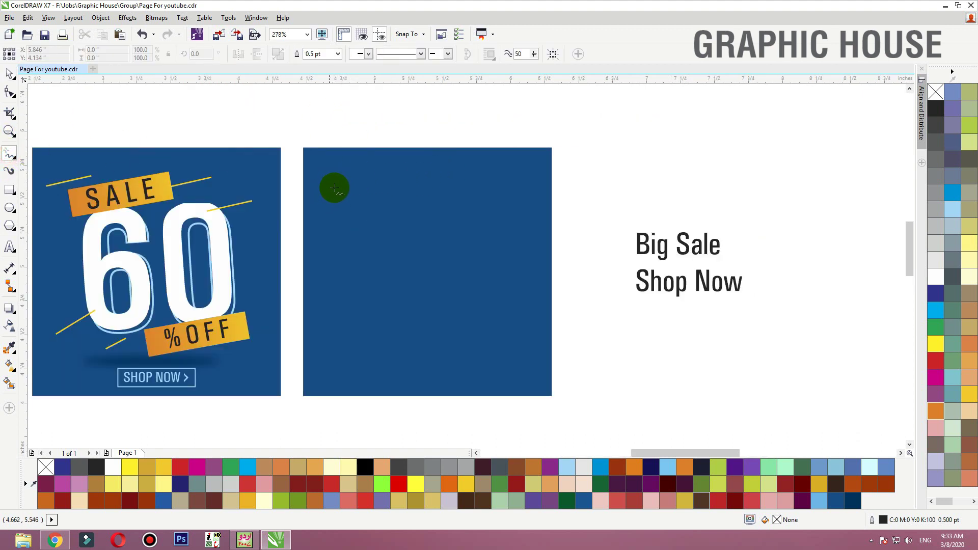
click(297, 181)
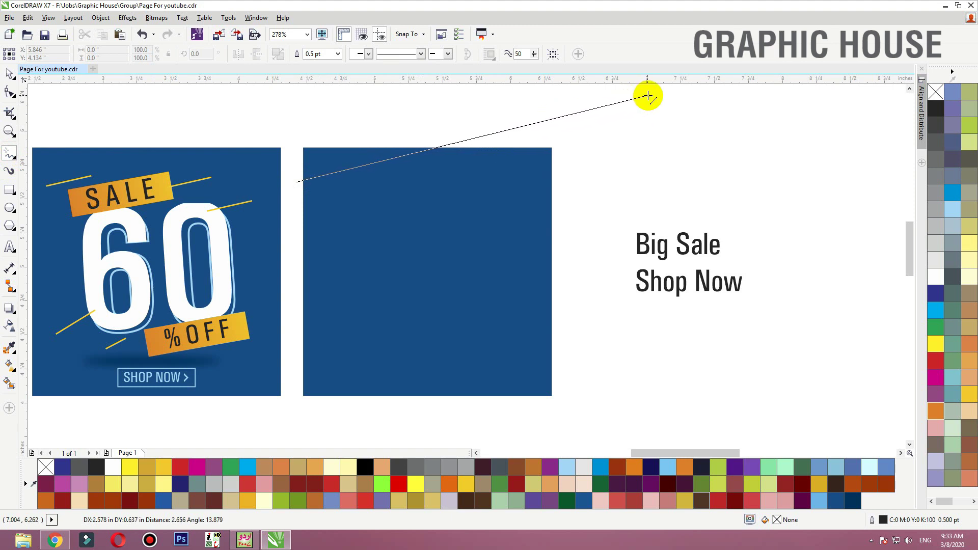
click(647, 96)
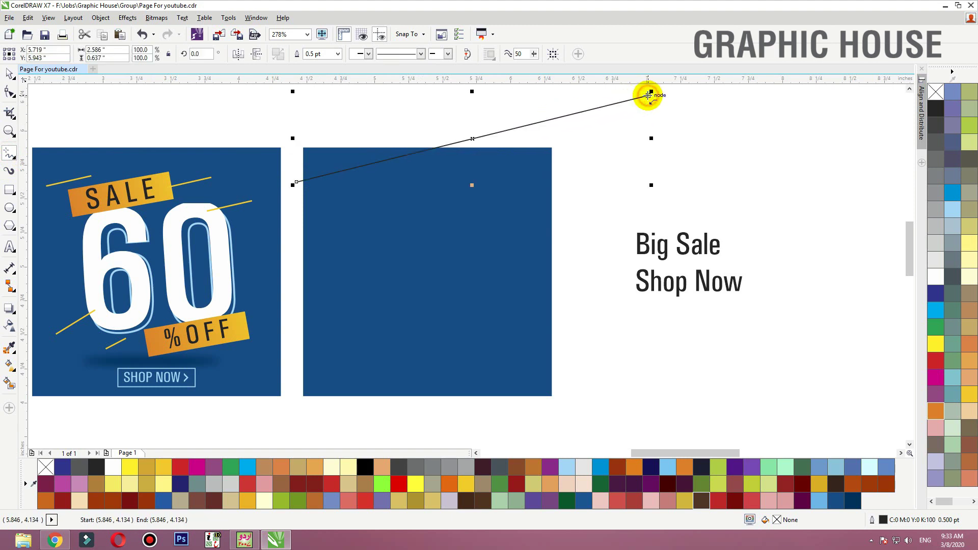
right_click(970, 394)
drag(453, 142, 247, 184)
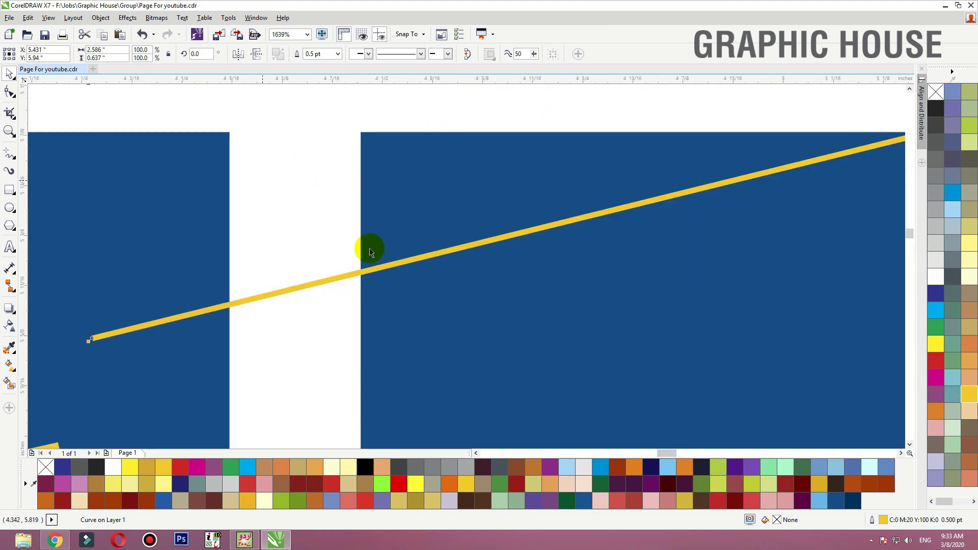
Step: Duplicate the yellow diagonal line just below the original and set the copy's outline width to 0.2 pt
drag(357, 275, 358, 281)
key(F12)
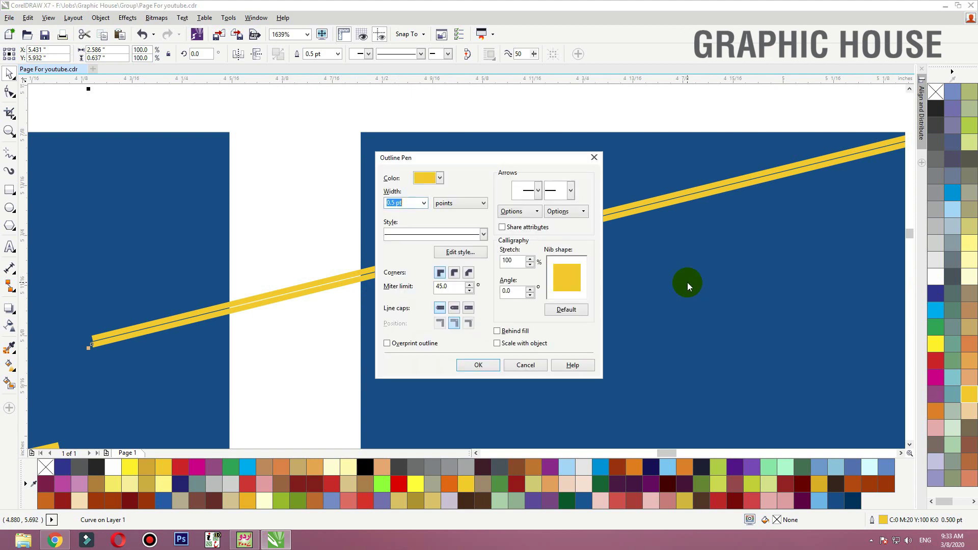
text(.)
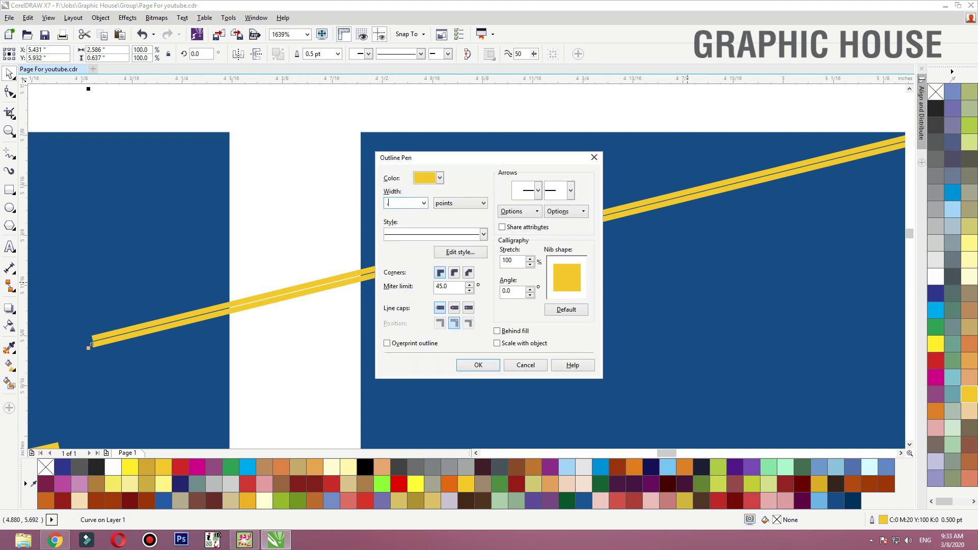
text(2)
key(Return)
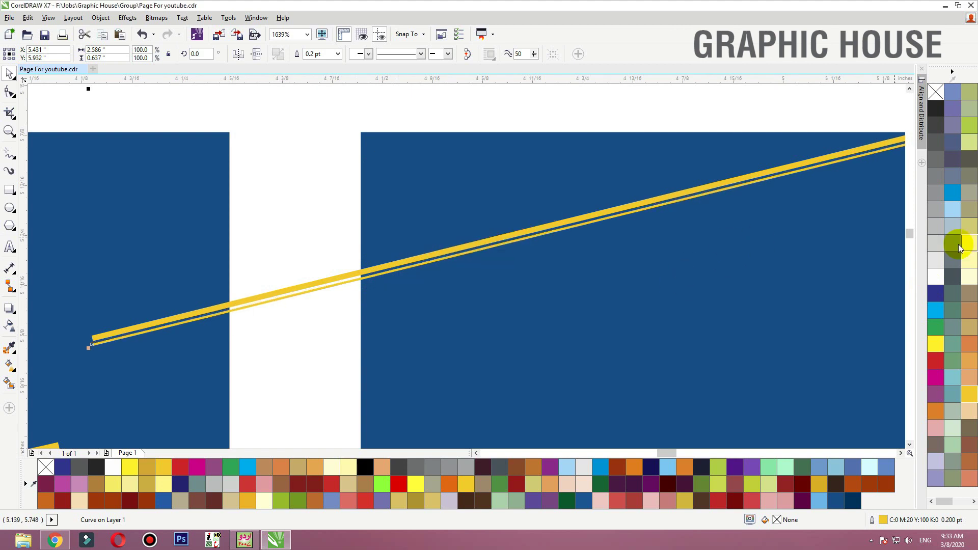
Step: Recolour the thin line's outline with the background blue, C100 M60 Y0 K30
right_click(953, 192)
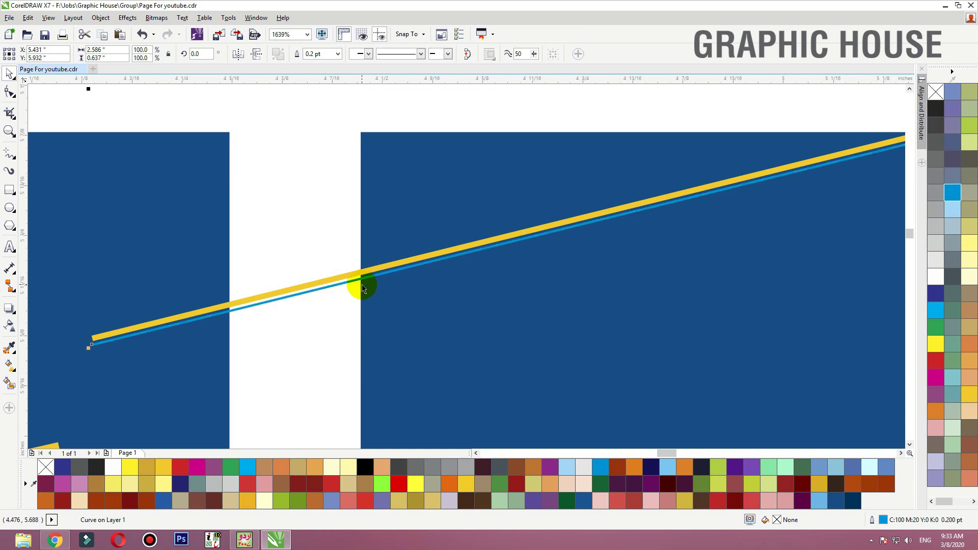
right_click(836, 502)
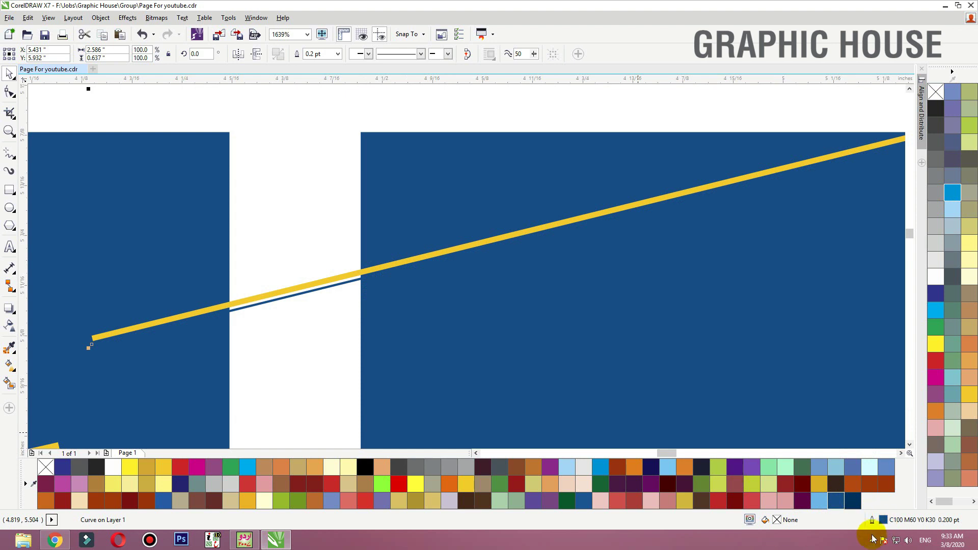
double_click(884, 523)
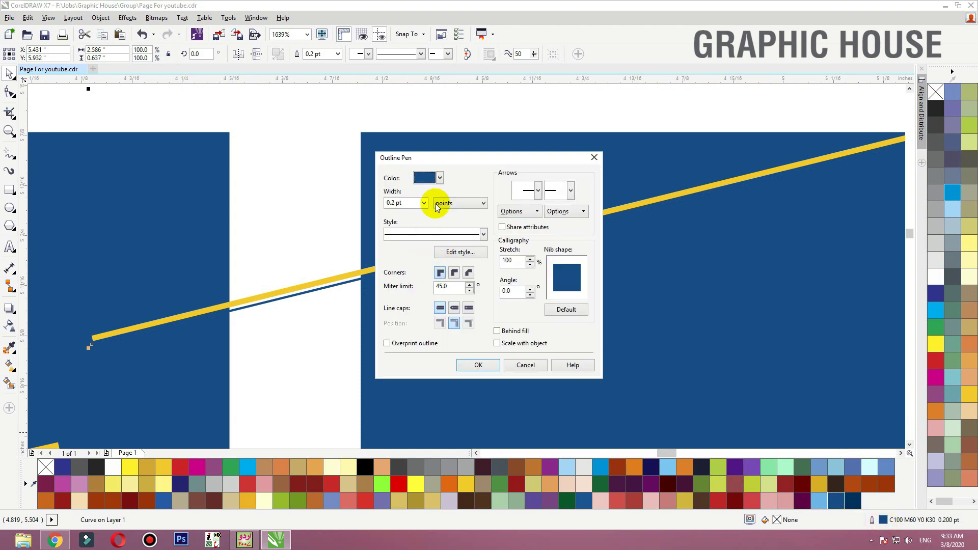
click(440, 178)
click(421, 258)
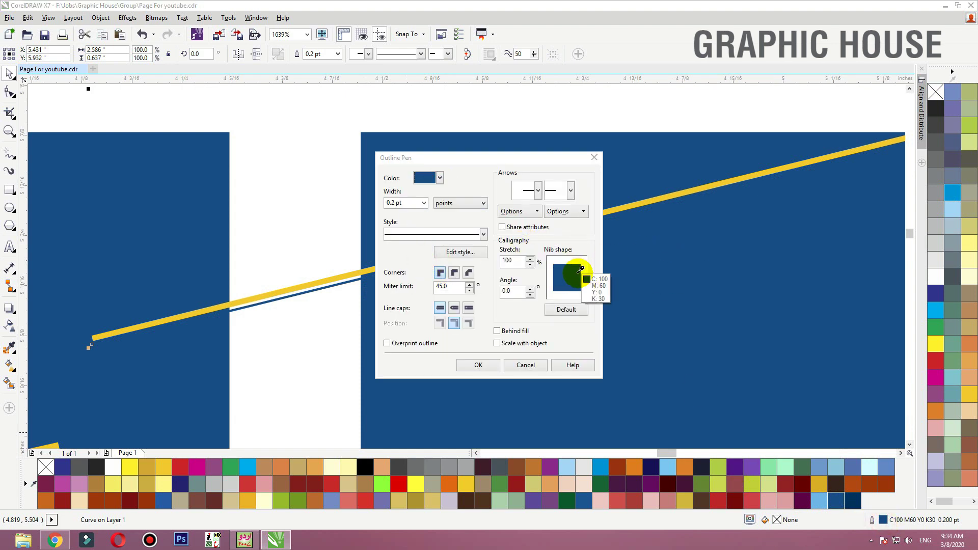
click(441, 195)
key(Escape)
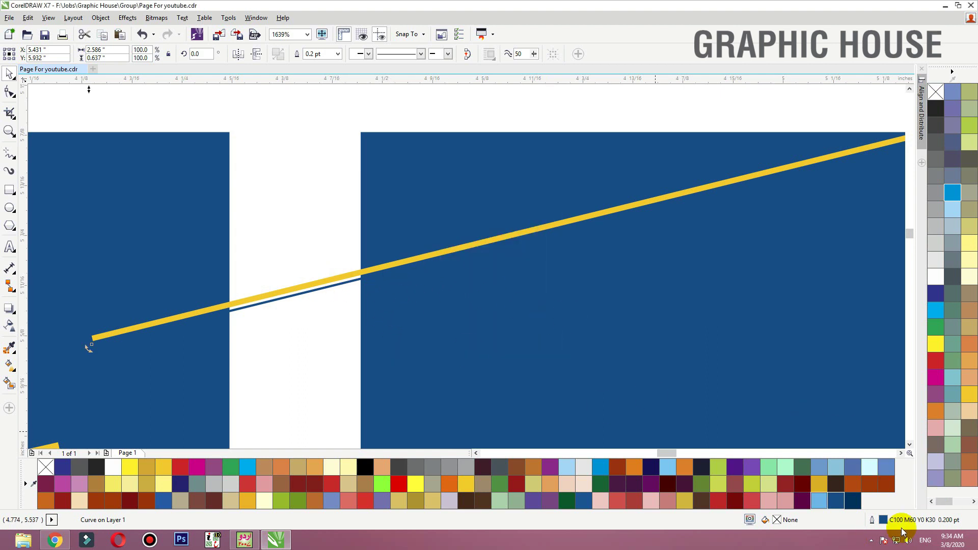
Step: Lighten the thin line's outline colour by mixing CMYK C100 M60 Y0 K10
double_click(887, 524)
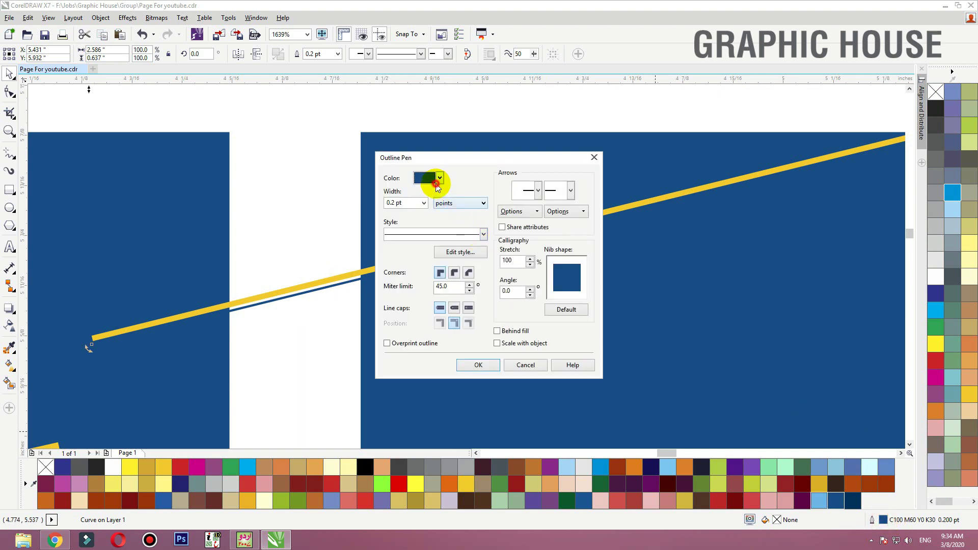
click(437, 178)
click(435, 260)
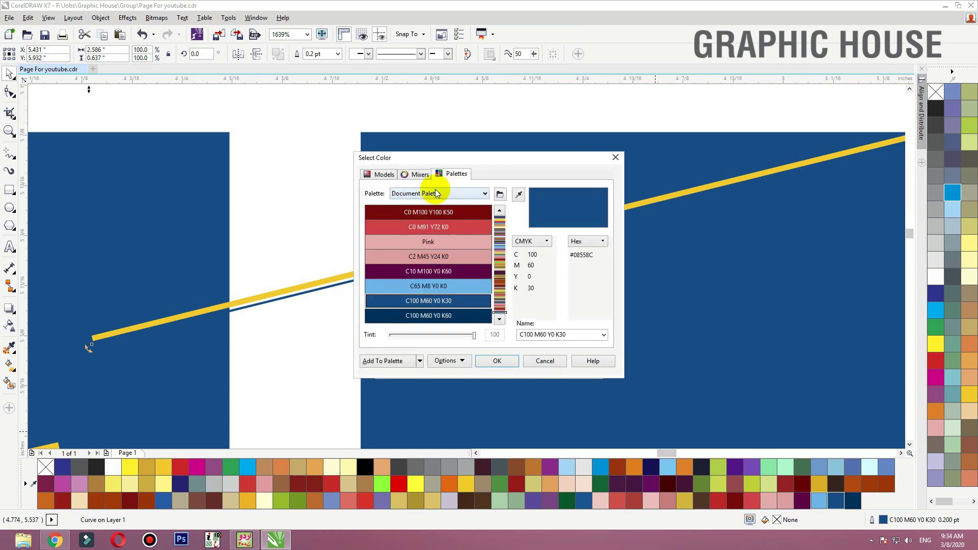
click(421, 176)
click(379, 174)
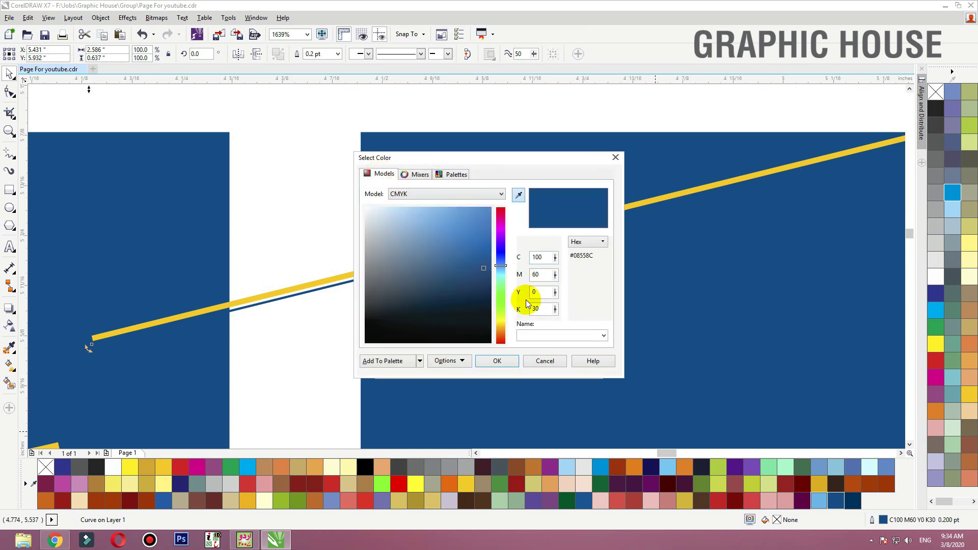
click(542, 308)
text(10)
key(shift+Tab)
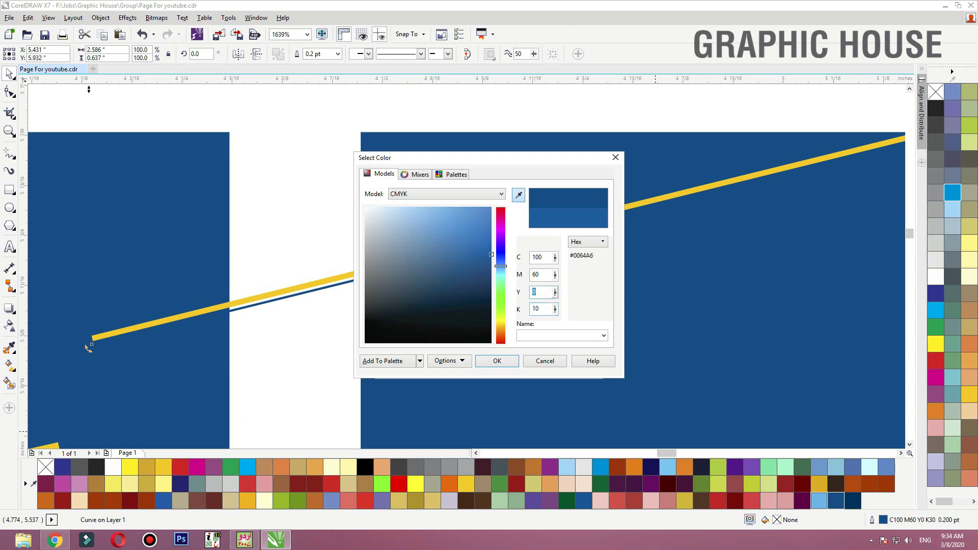
click(498, 361)
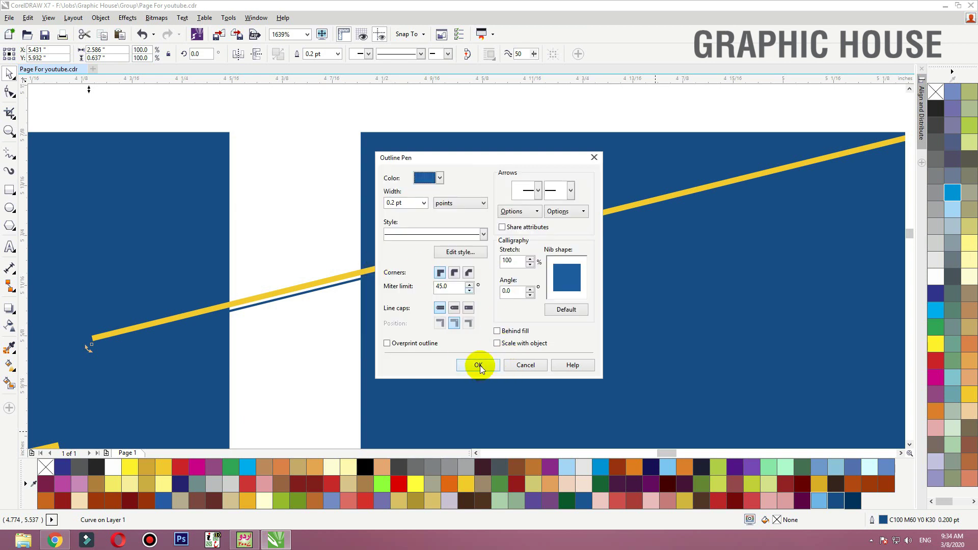
click(479, 365)
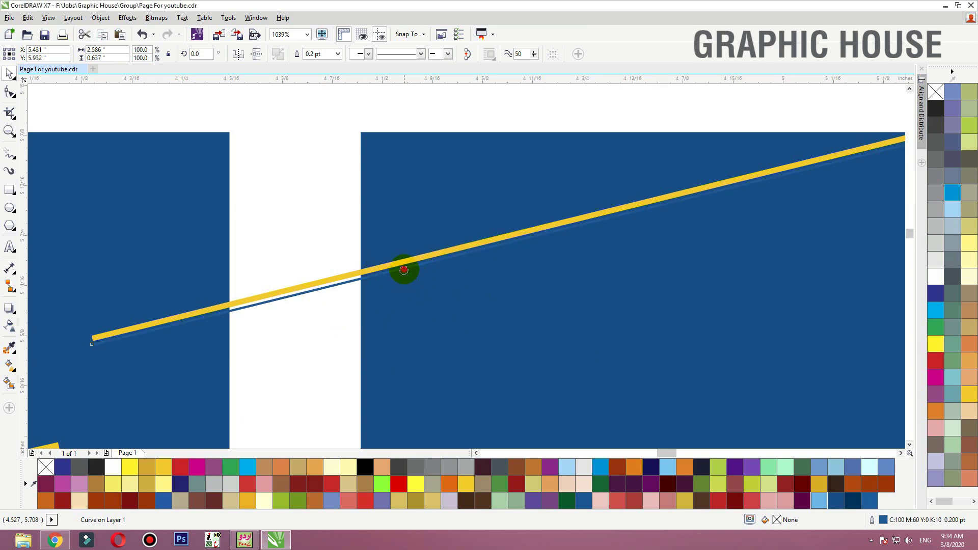
Step: Copy the thin blue line to just above the yellow diagonal line and group the three lines
scroll(408, 301, up, 5)
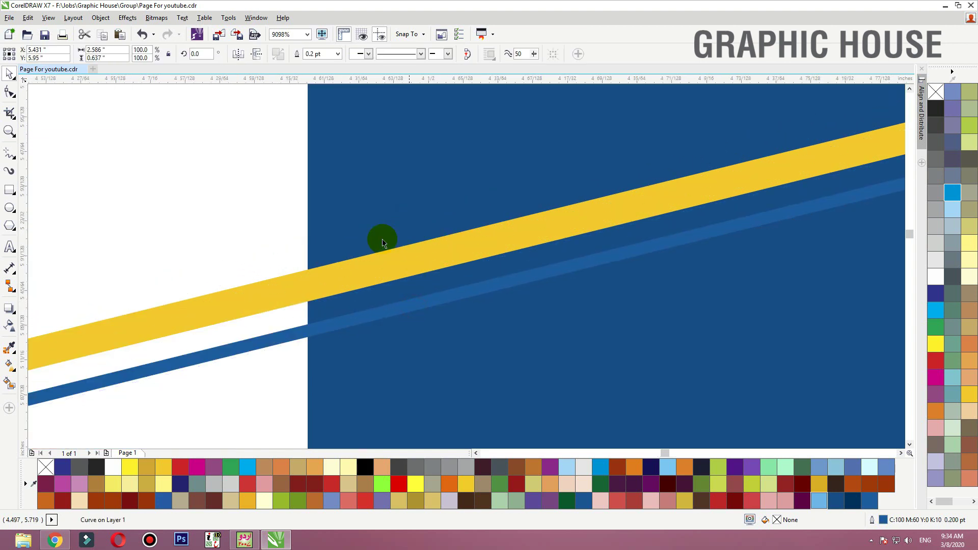
scroll(371, 267, down, 2)
click(371, 267)
scroll(321, 273, down, 6)
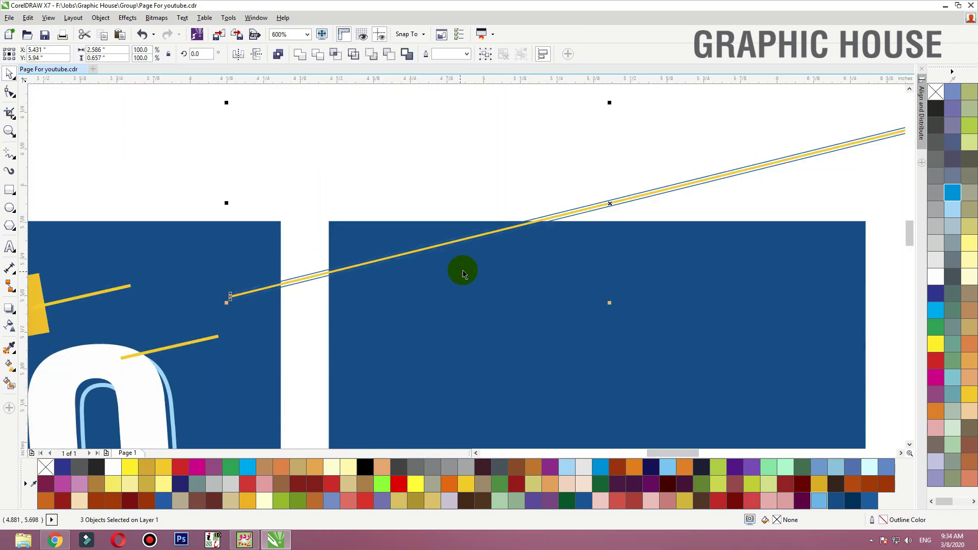
scroll(421, 244, down, 5)
scroll(299, 371, up, 3)
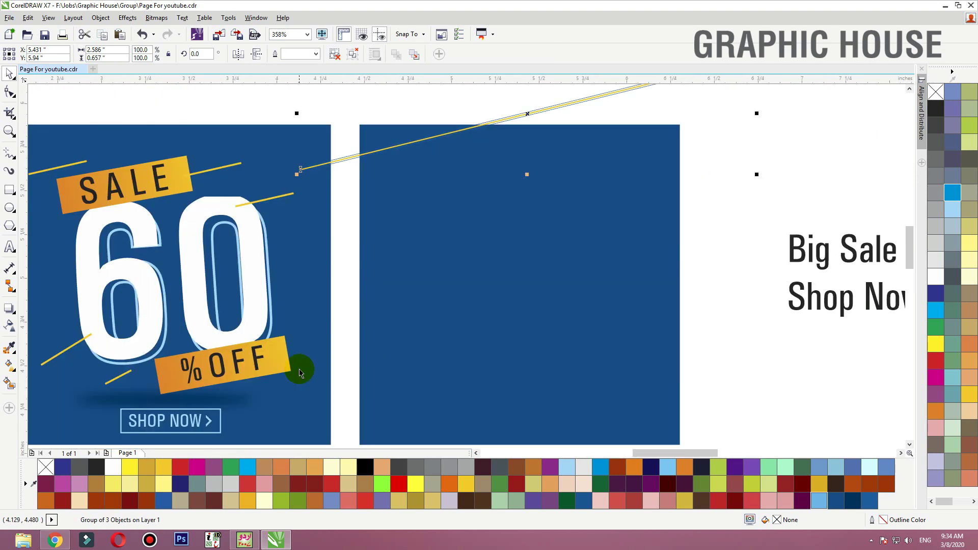
Step: Move the line group slightly upward and PowerClip it inside the blank blue square
click(495, 120)
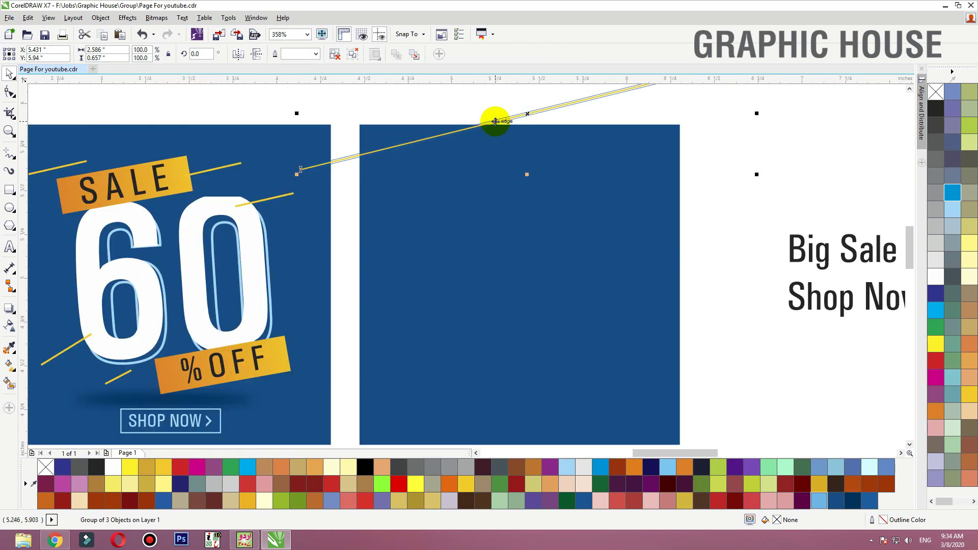
drag(495, 120, 496, 103)
right_click(497, 103)
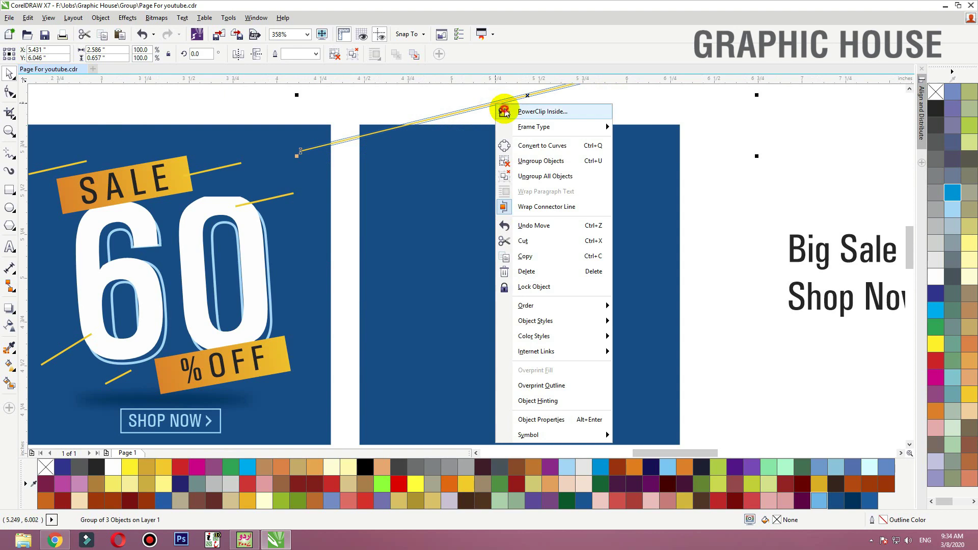
click(543, 112)
click(460, 131)
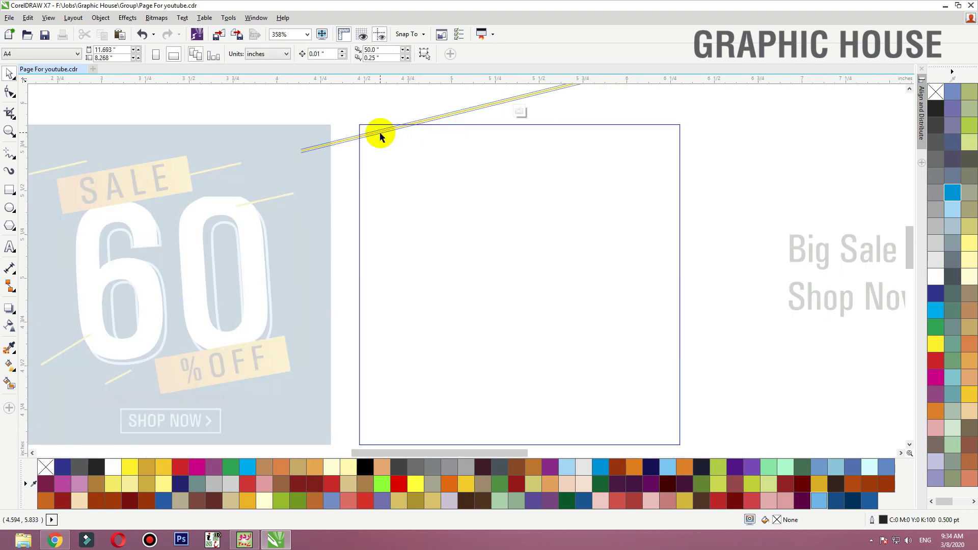
Step: Inside the PowerClip, repeat copies of the line group downward about 0.09 inches apart until they fill the square, and finish editing the contents
drag(381, 137, 382, 148)
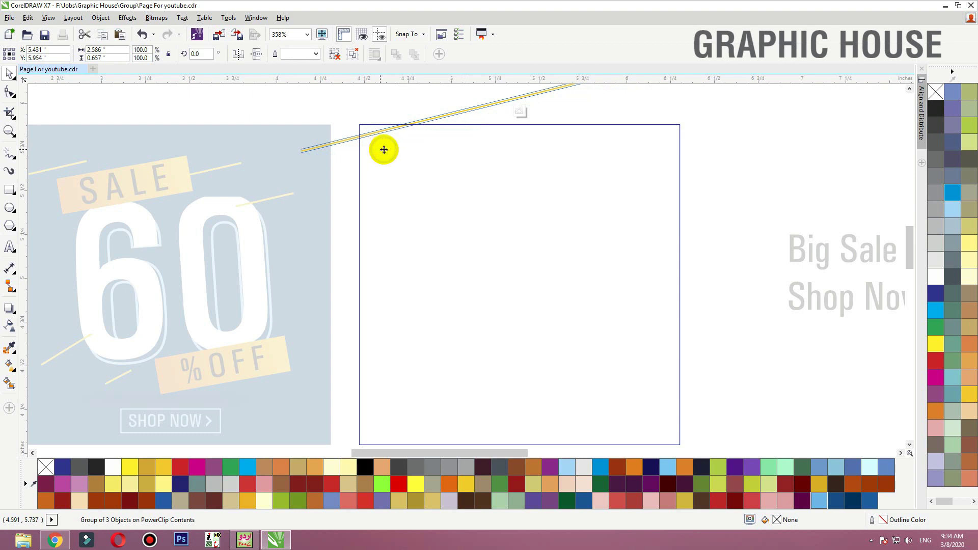
scroll(402, 227, down, 2)
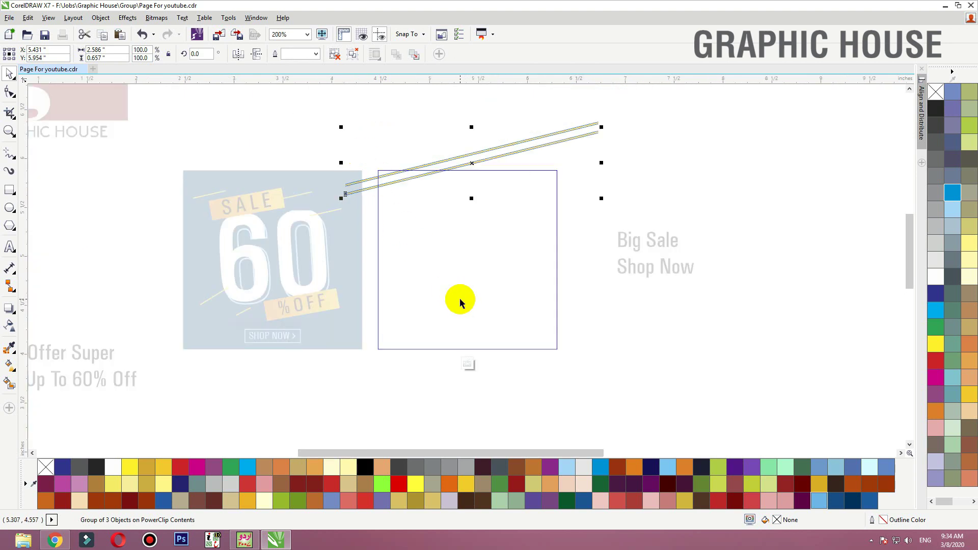
key(Down)
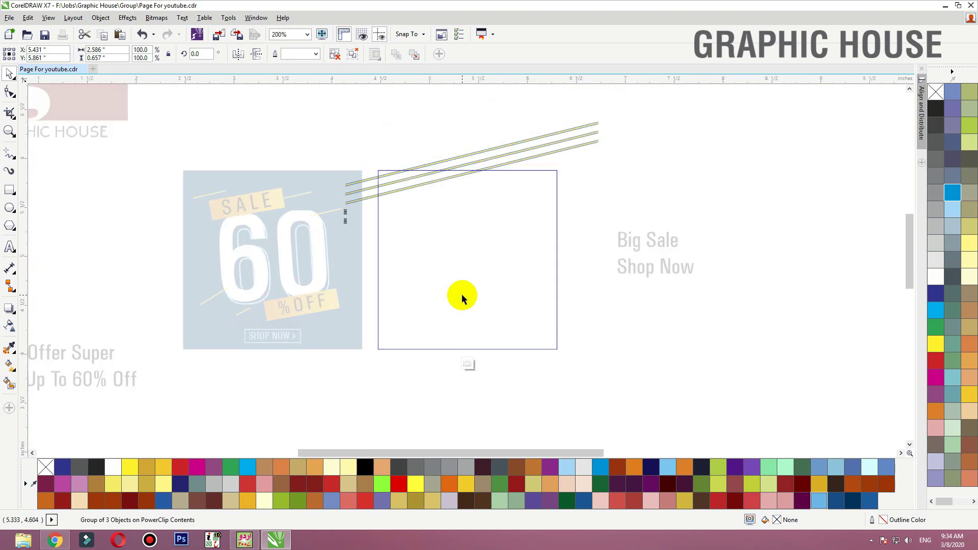
key(ctrl+d)
key(ctrl+d)
key(ctrl+d)
key(ctrl+d)
key(ctrl+d)
key(ctrl+d)
key(ctrl+d)
key(ctrl+d)
key(ctrl+d)
key(ctrl+d)
key(ctrl+d)
key(ctrl+d)
key(ctrl+d)
key(ctrl+d)
key(ctrl+d)
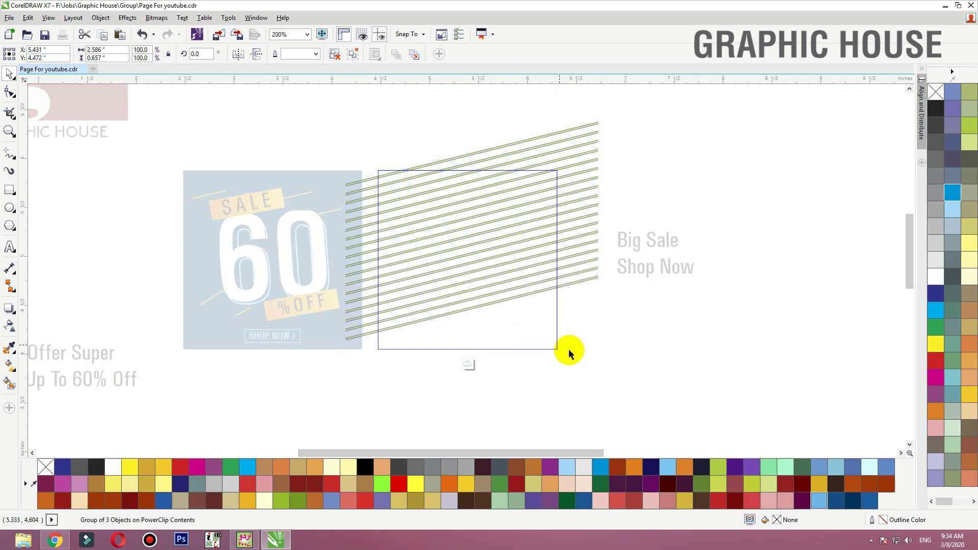
key(ctrl+d)
key(ctrl+d)
key(ctrl+d)
key(ctrl+d)
key(ctrl+d)
key(ctrl+d)
key(ctrl+d)
click(683, 353)
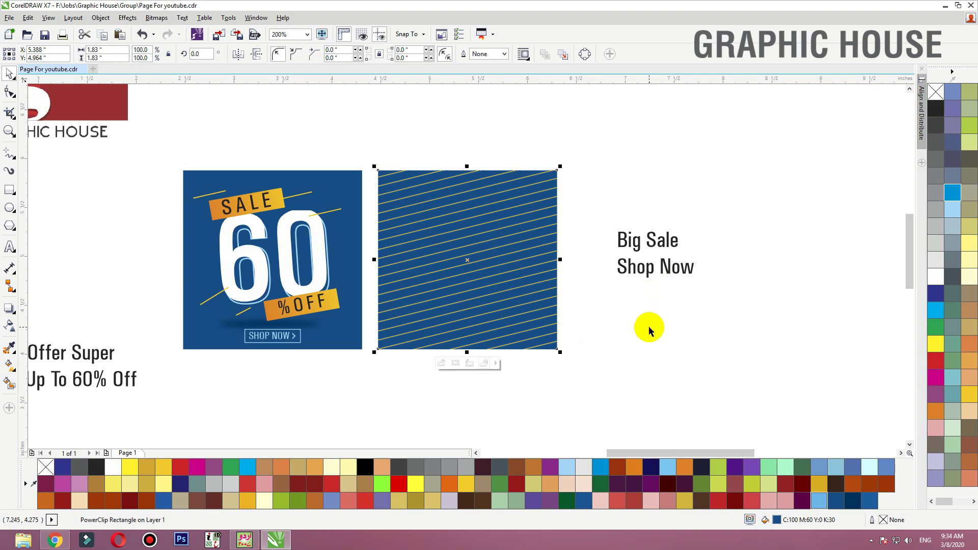
Step: Draw a white-filled rectangle about 1.269 by 1.265 inches over the striped square and centre it on the square
key(shift+F4)
key(F2)
drag(662, 175, 423, 286)
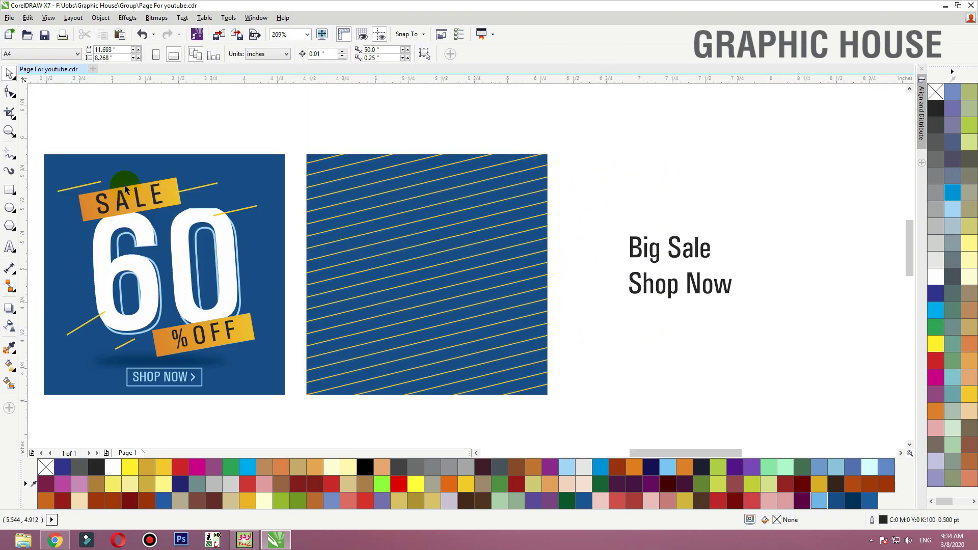
click(9, 191)
drag(345, 194, 513, 362)
click(941, 280)
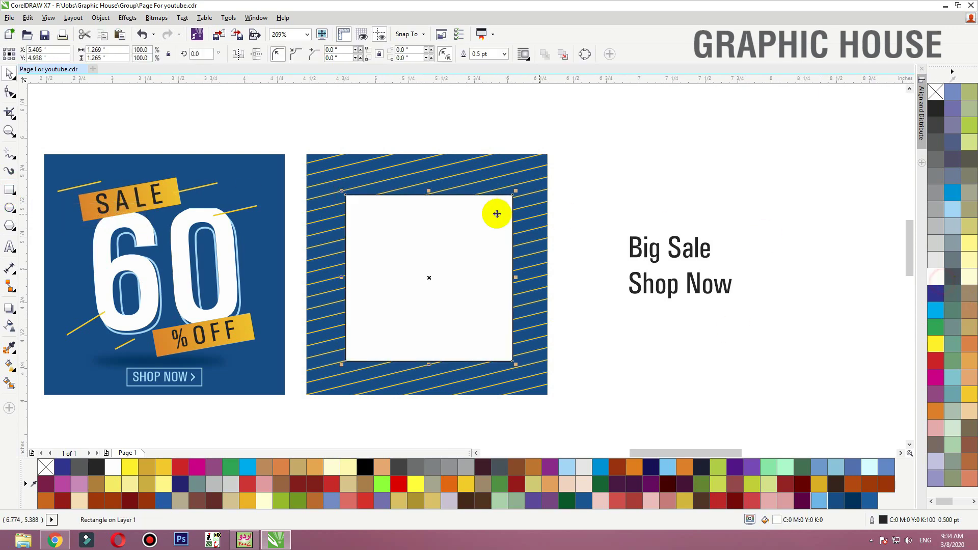
shift+click(535, 232)
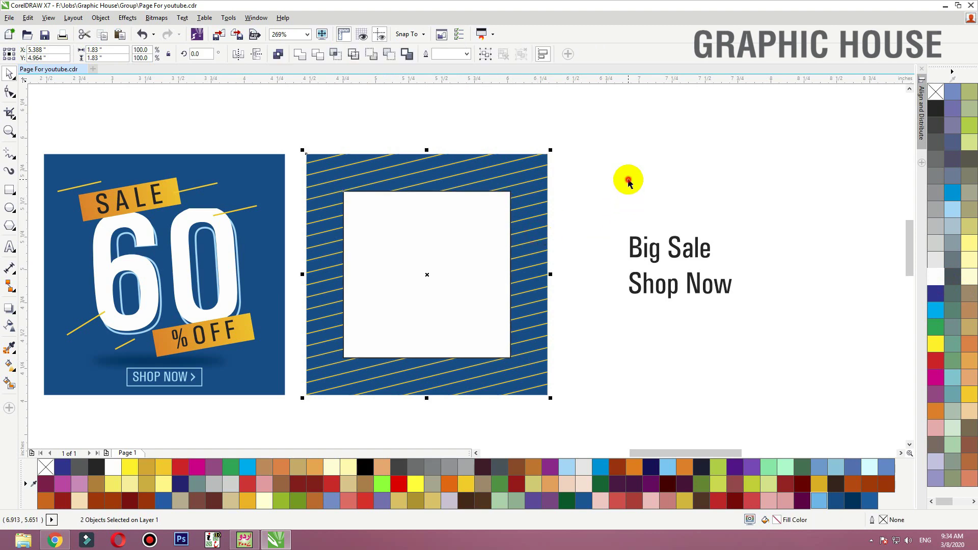
click(438, 192)
click(801, 137)
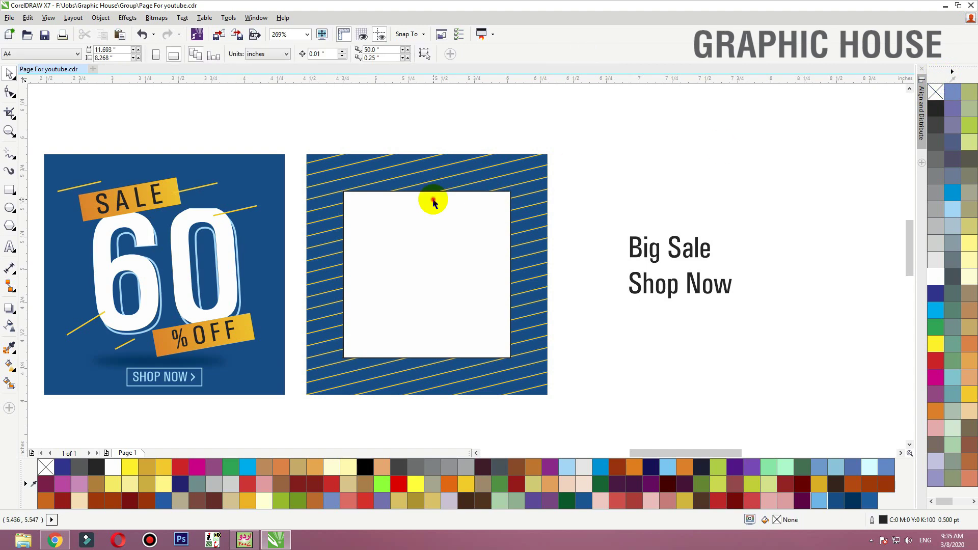
Step: Remove the inner rectangle's outline and fill it with the lighter blue C100 M60 Y0 K10
click(432, 199)
key(F2)
drag(642, 163, 245, 420)
right_click(943, 96)
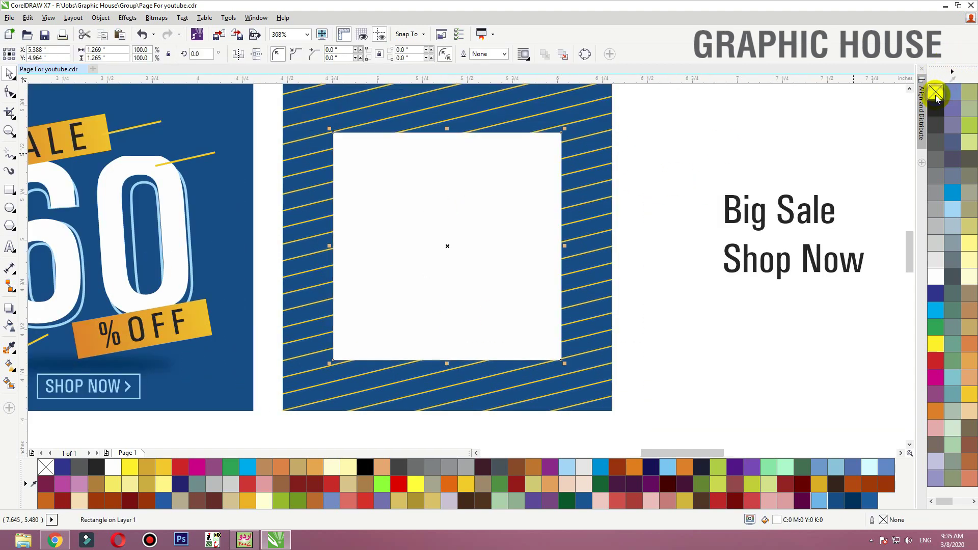
click(853, 500)
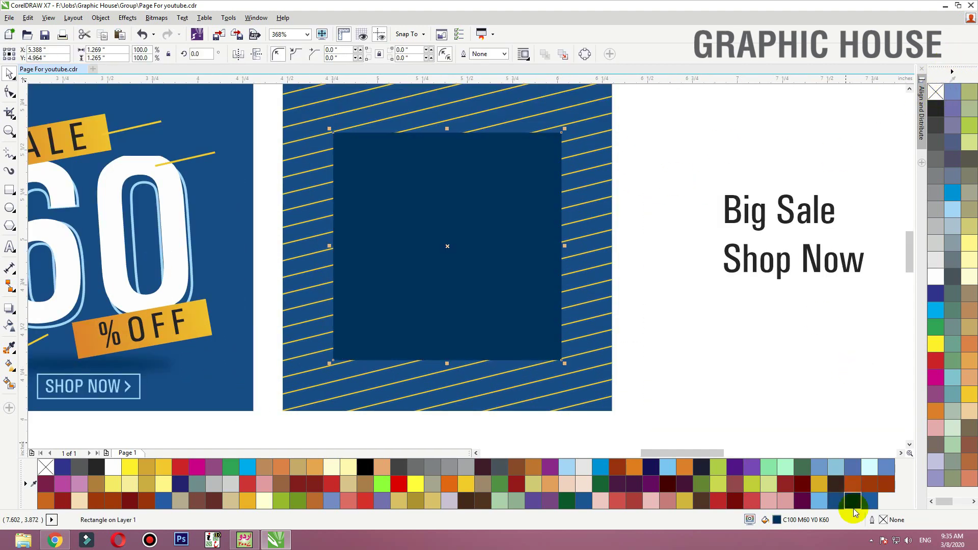
click(871, 502)
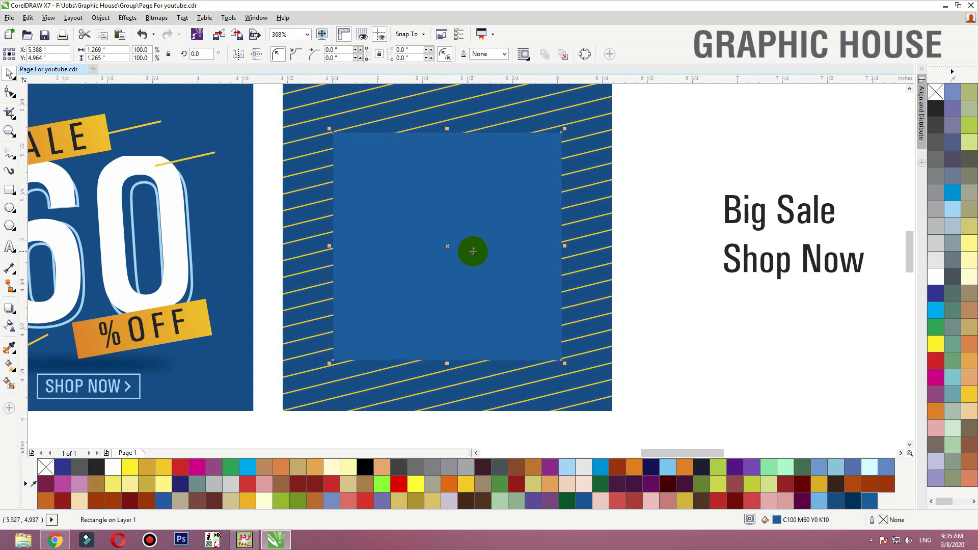
Step: Convert the inner rectangle to curves and shift its corner nodes so the top and bottom edges slope up to the right, about 1.423 inches high overall
key(ctrl+q)
key(F10)
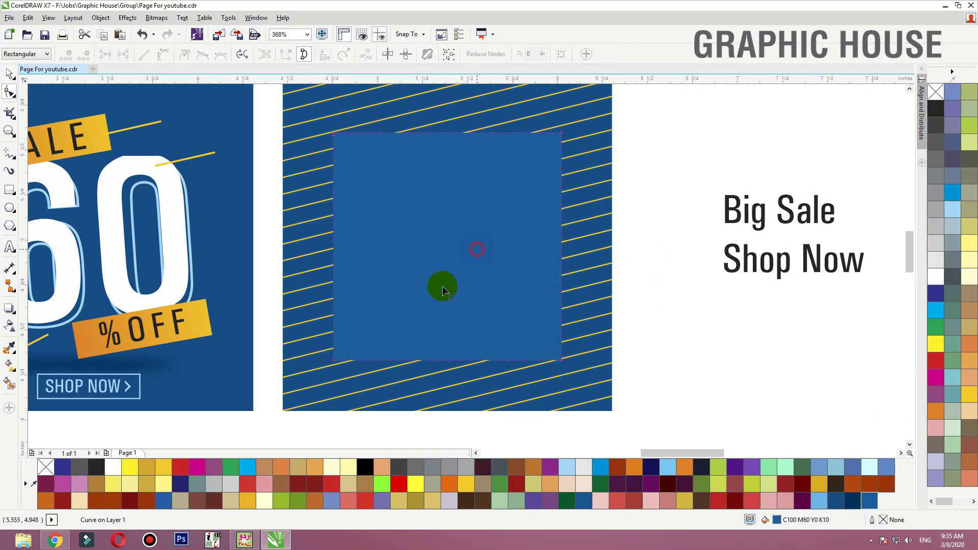
drag(333, 361, 333, 376)
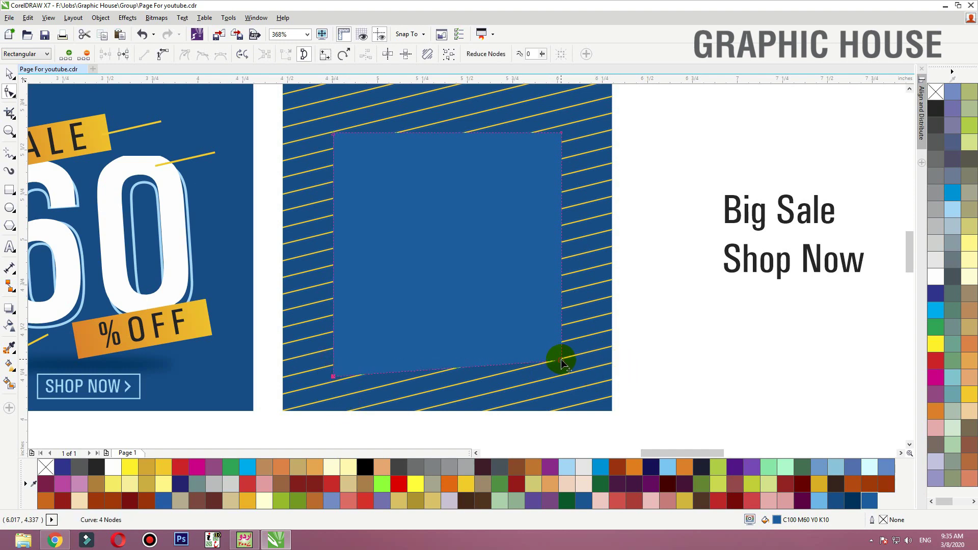
drag(563, 363, 562, 347)
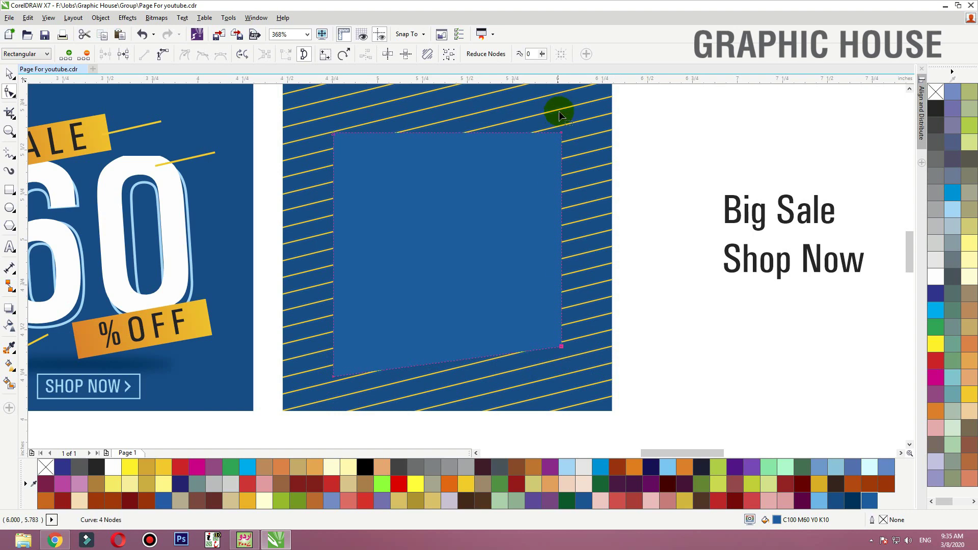
drag(563, 137, 563, 122)
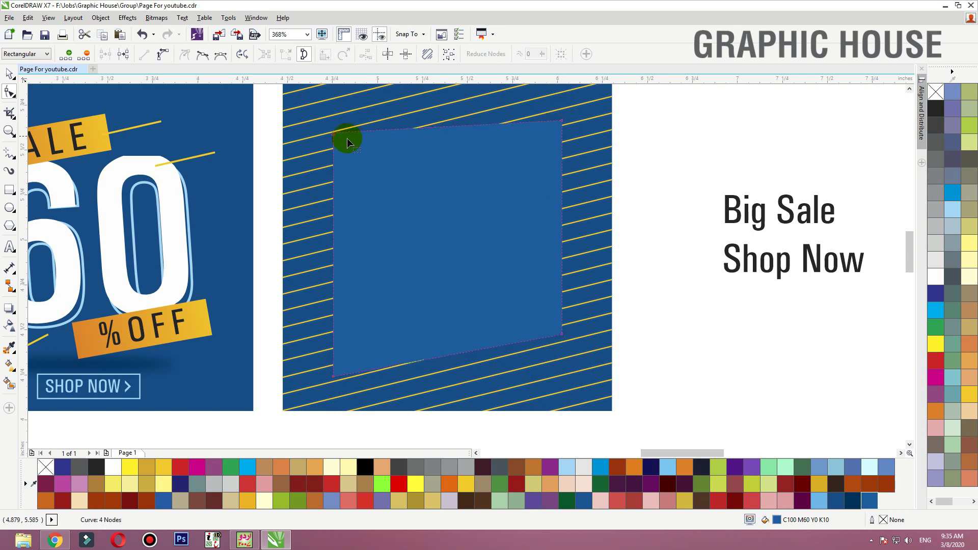
drag(333, 135, 335, 153)
key(space)
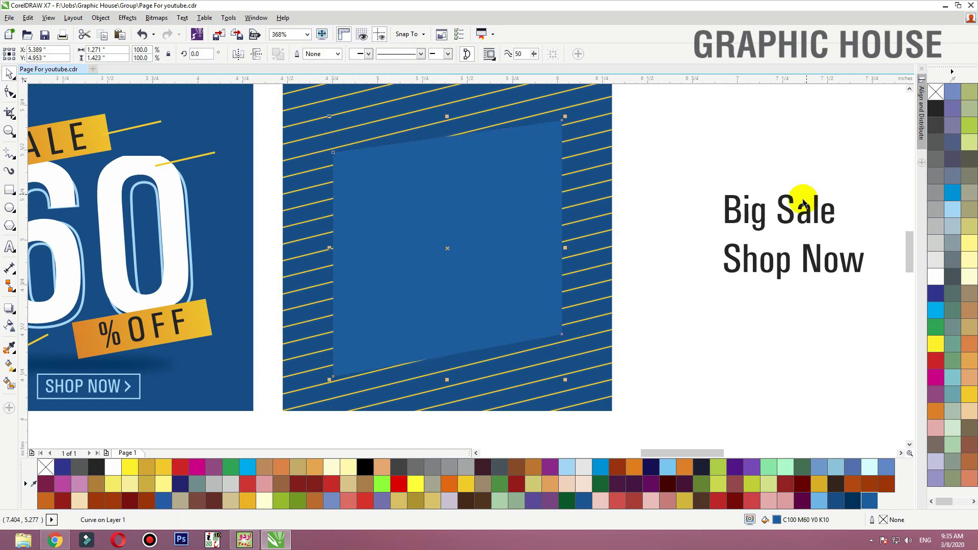
Step: Move the "Big Sale" text onto the slanted panel and break it into two lines after "Big"
click(797, 217)
drag(795, 218, 458, 198)
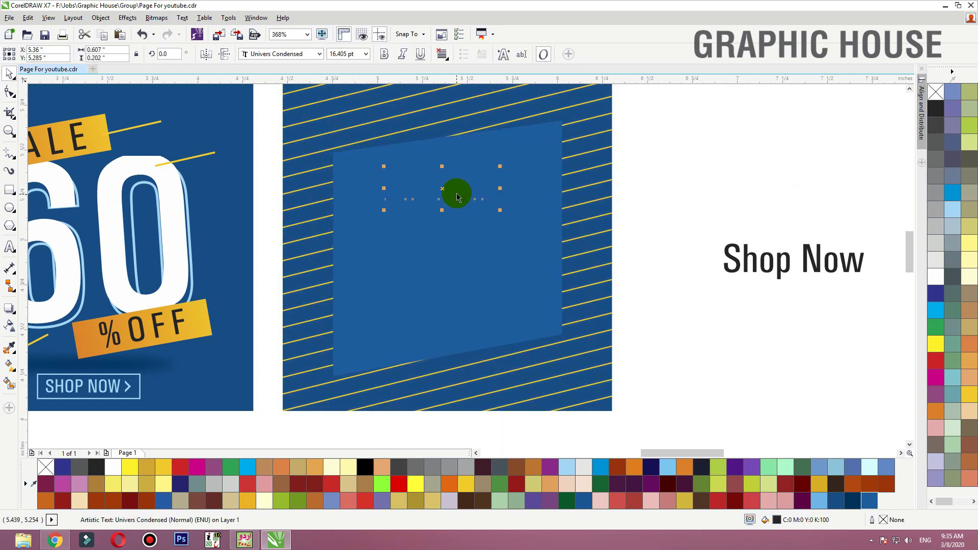
double_click(426, 187)
key(Return)
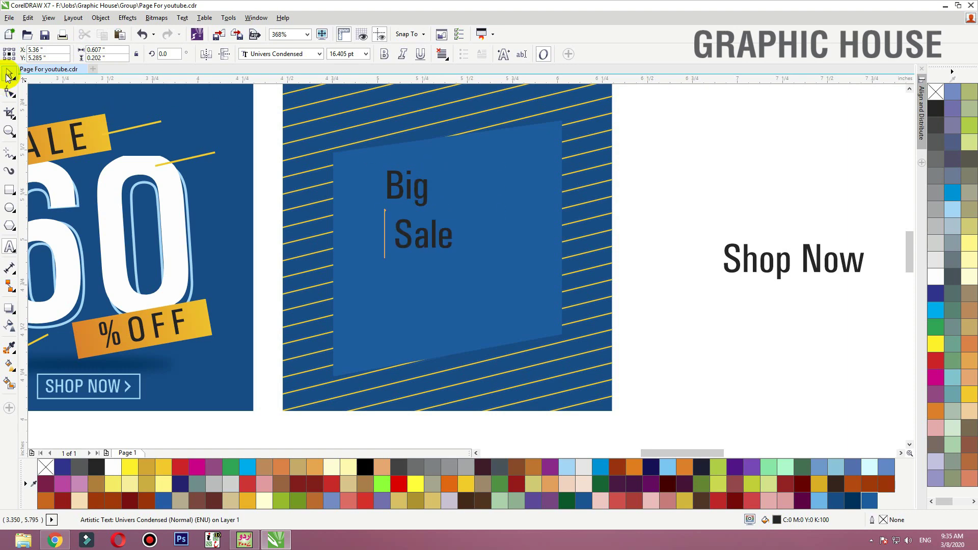
Step: Change the case of the two-line "Big Sale" text to uppercase
click(182, 18)
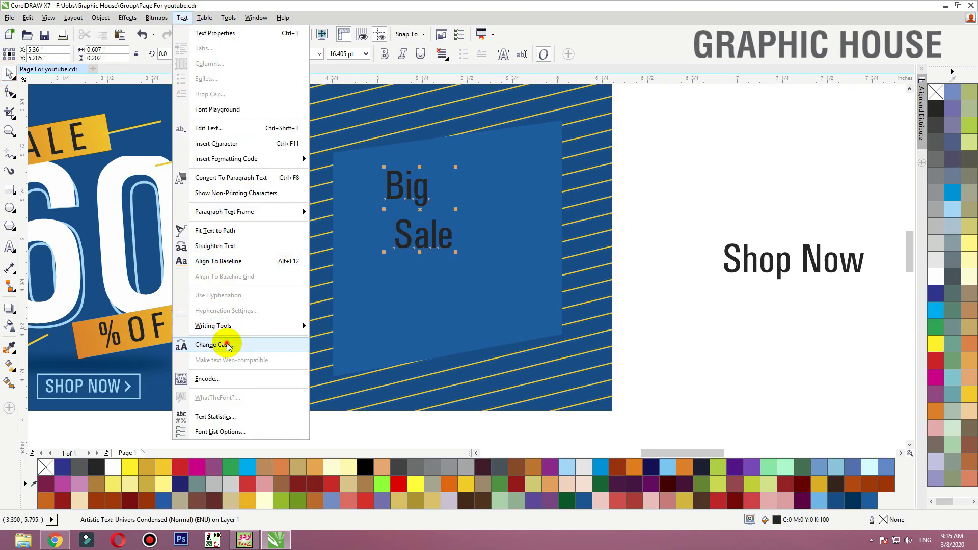
click(271, 343)
click(434, 260)
click(440, 304)
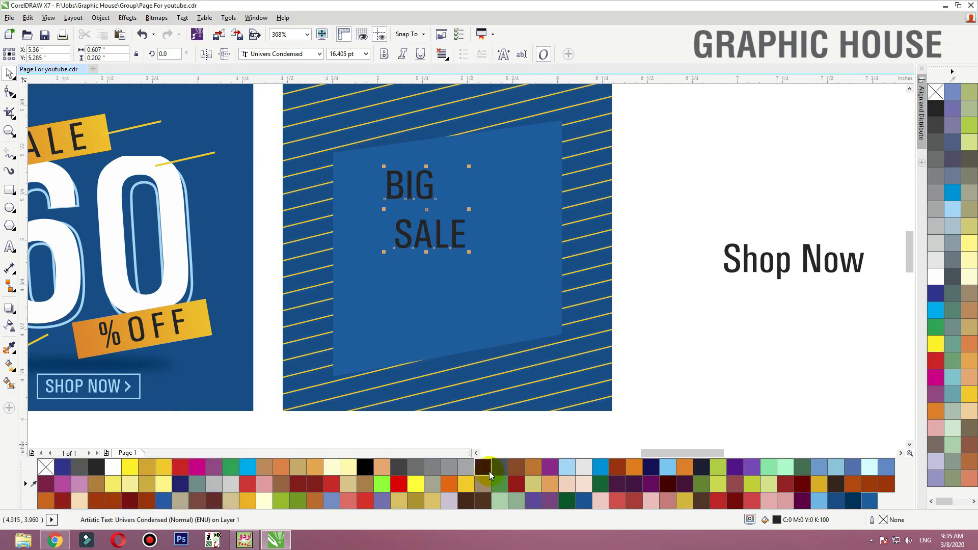
Step: Break the text apart into "BIG" and "SALE", centre them on each other and enlarge both to about 33.379 pt
key(ctrl+k)
shift+click(461, 250)
key(c)
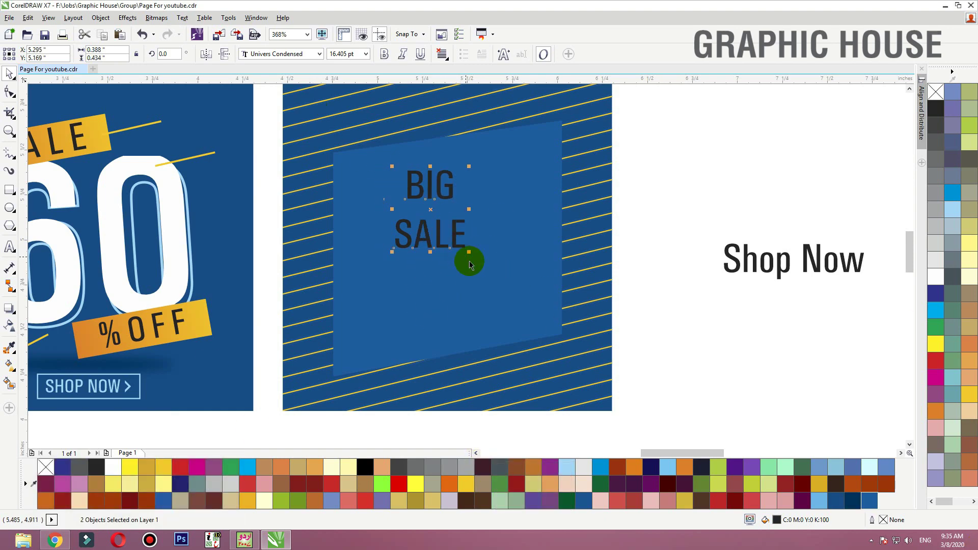
drag(469, 252, 542, 331)
click(656, 313)
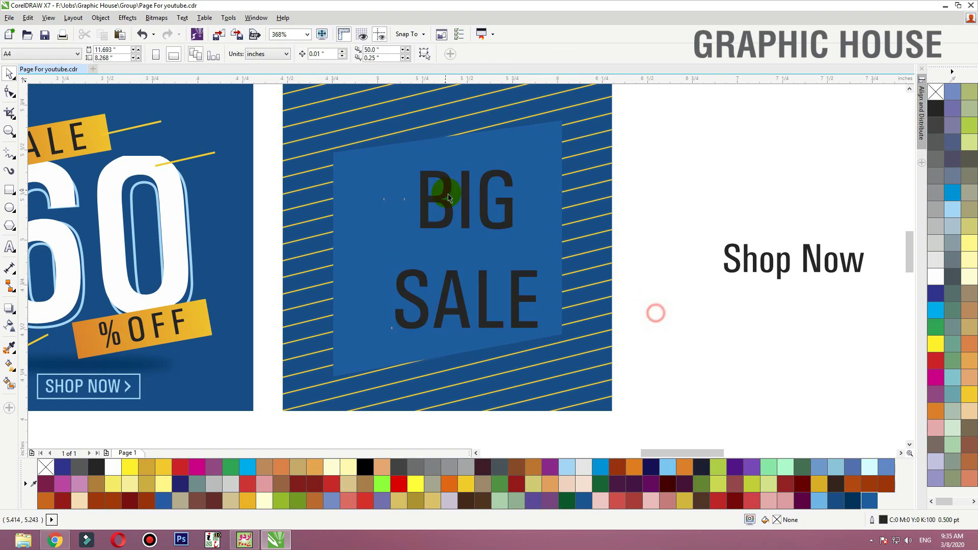
Step: Rotate "BIG" about 5° and enlarge it to about 59.32 pt across the panel's upper part, filled with the diagonal lines' golden yellow
click(488, 218)
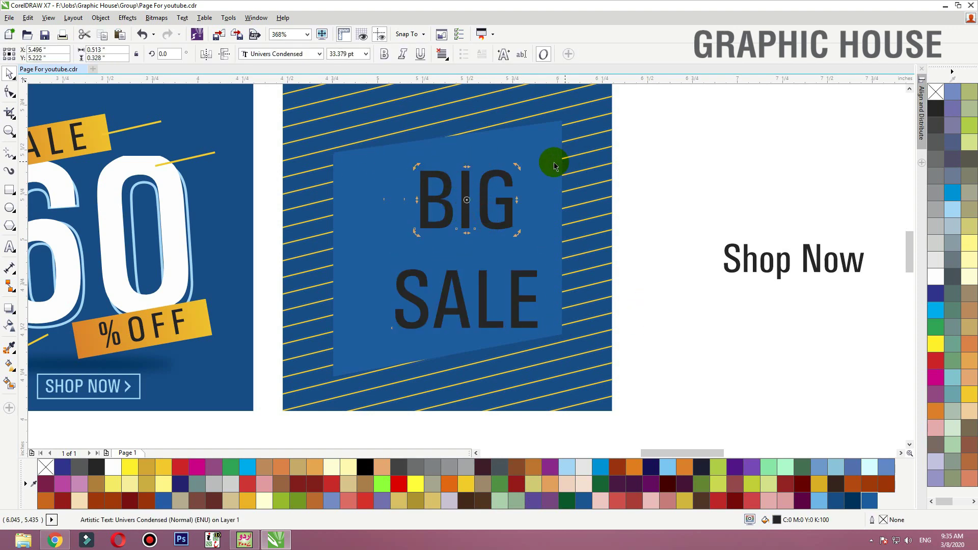
drag(519, 167, 566, 133)
click(492, 168)
drag(494, 186, 472, 194)
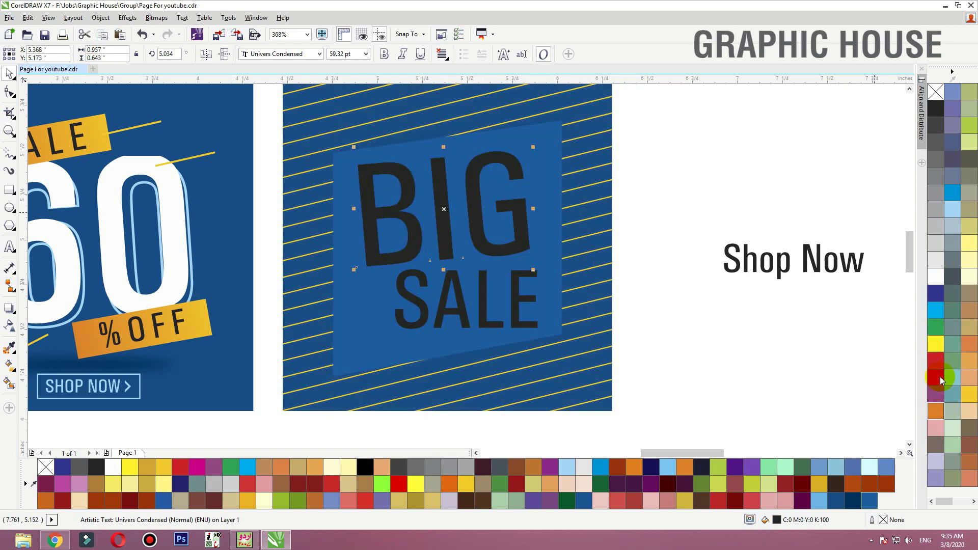
click(936, 347)
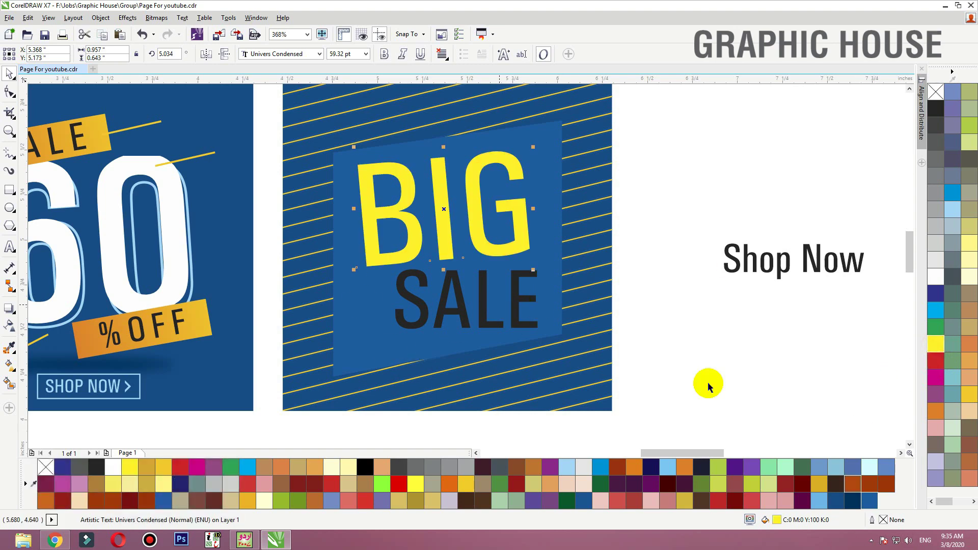
click(969, 391)
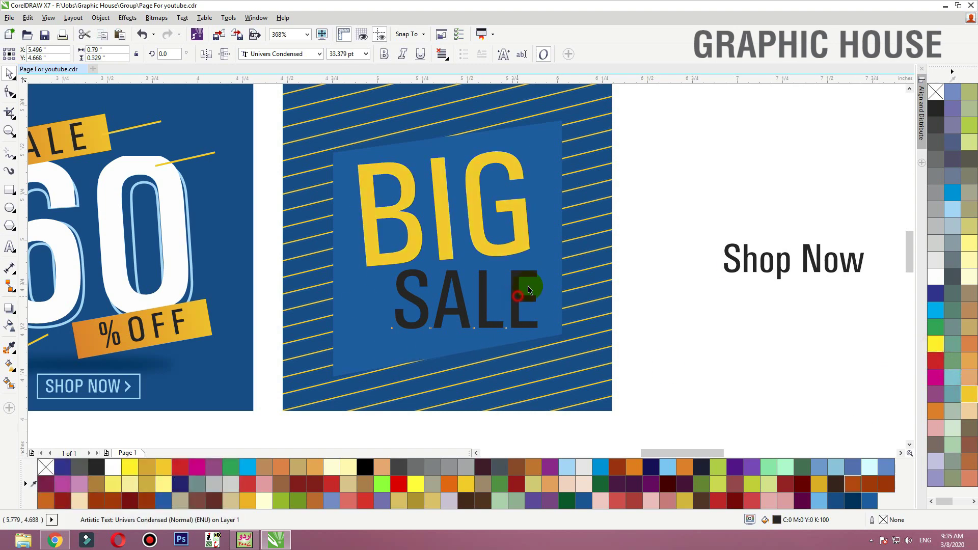
Step: Rotate "SALE" about 8.9° to follow the panel's slope and fill it white
drag(540, 269, 537, 253)
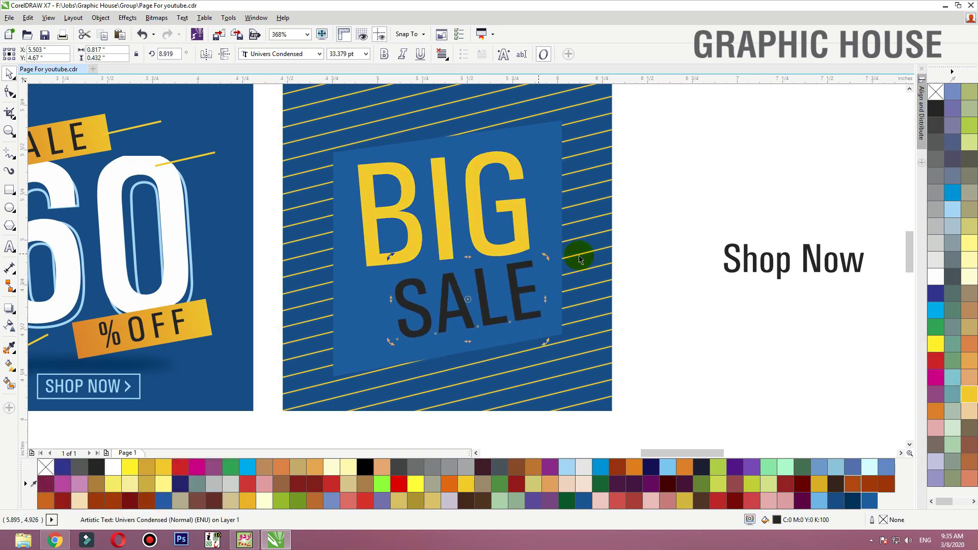
click(936, 281)
key(z)
drag(622, 214, 290, 371)
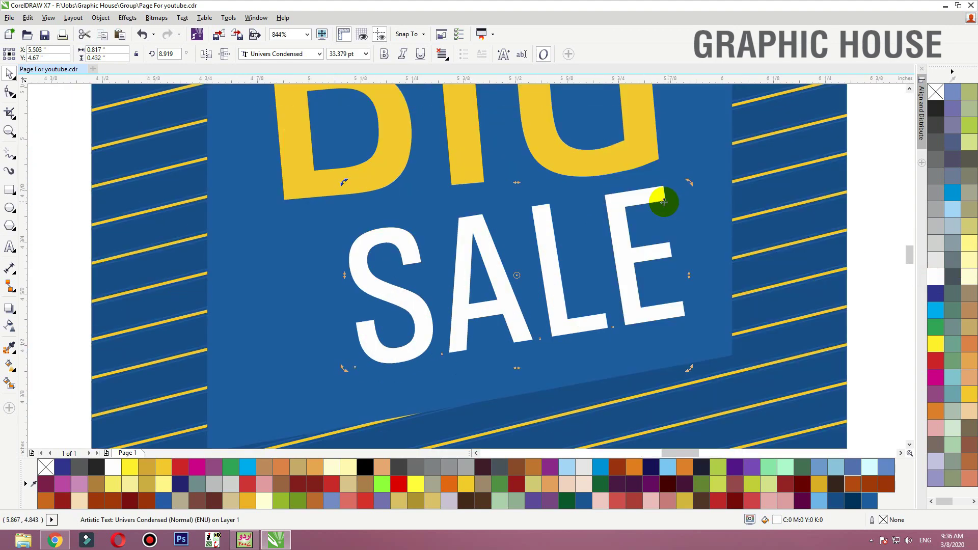
Step: Adjust the tilt of "SALE" and reposition it so that it sits centrally beneath "BIG" inside the slanted panel
click(665, 193)
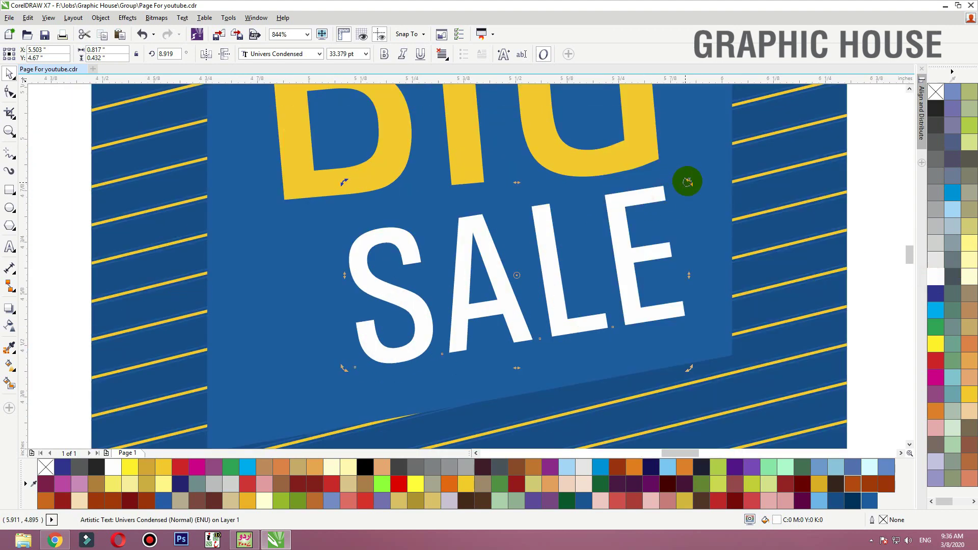
drag(689, 184, 579, 236)
scroll(579, 236, down, 5)
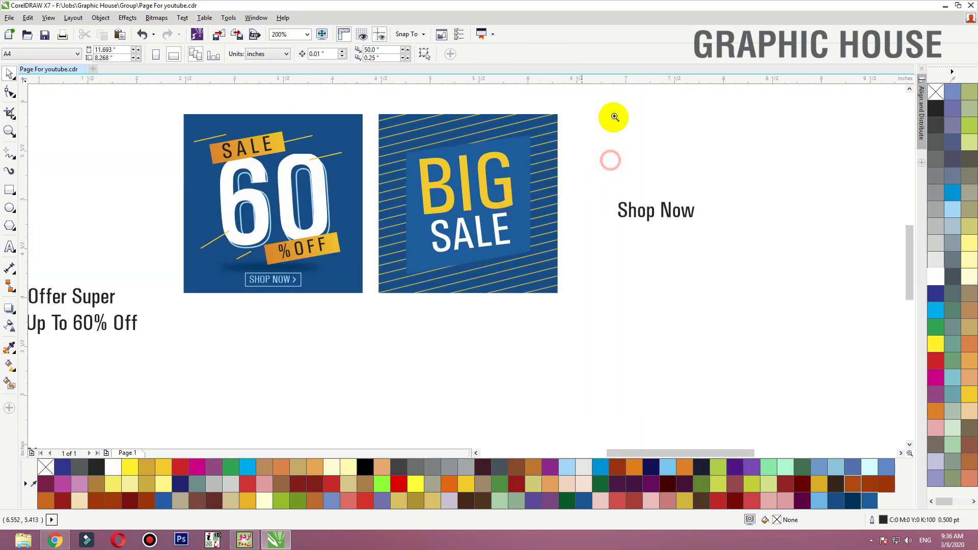
Step: Duplicate "BIG" and turn the lower copy into unfilled letters with a Deep Yellow hairline outline
drag(613, 115, 328, 218)
scroll(448, 267, up, 4)
drag(448, 266, 422, 225)
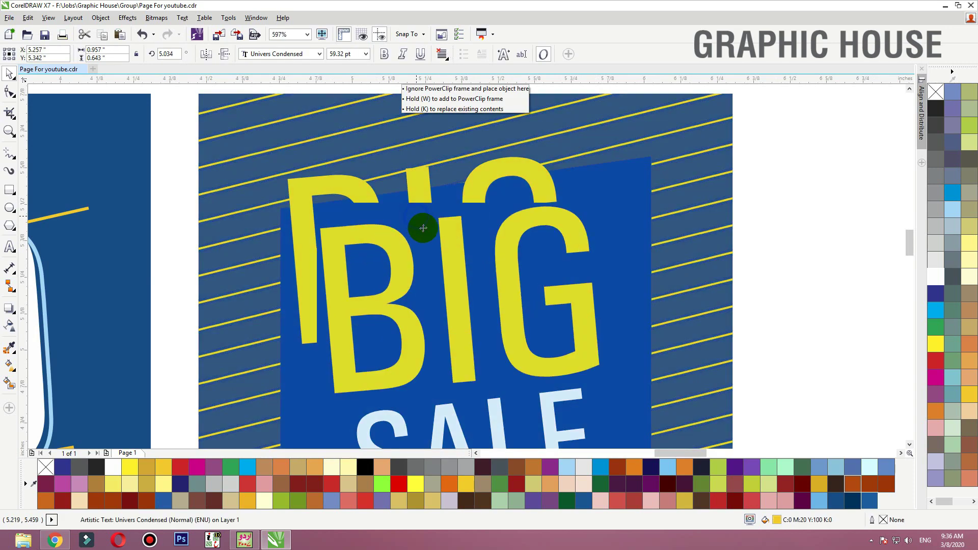
click(587, 366)
right_click(937, 345)
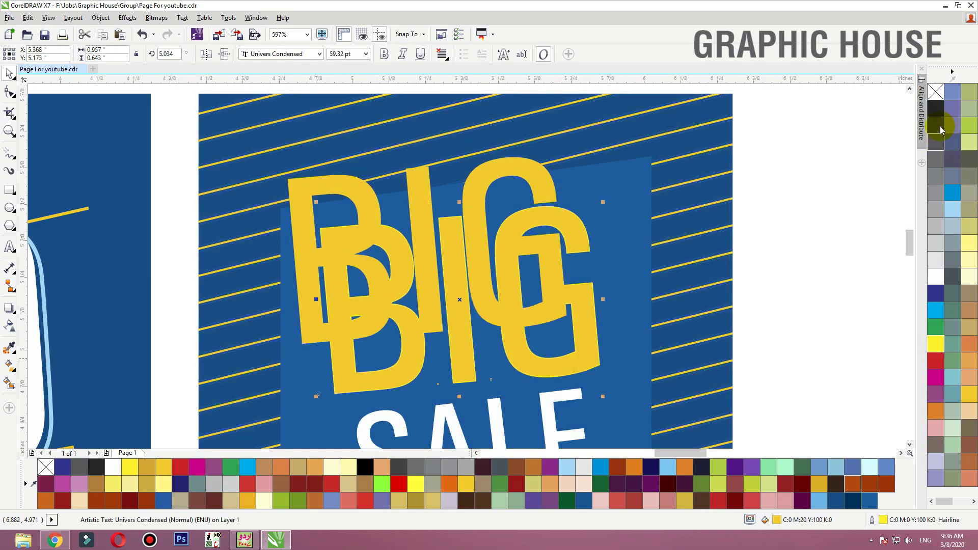
click(936, 92)
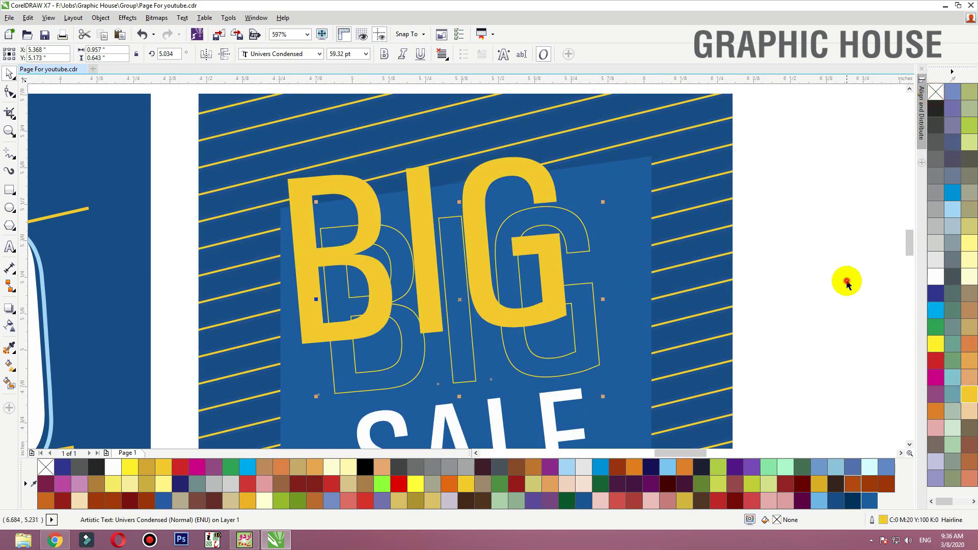
Step: Move the filled "BIG" back over the outlined copy, offset slightly so the outline shows as a shadow line
drag(553, 321, 579, 361)
click(824, 288)
scroll(491, 206, down, 3)
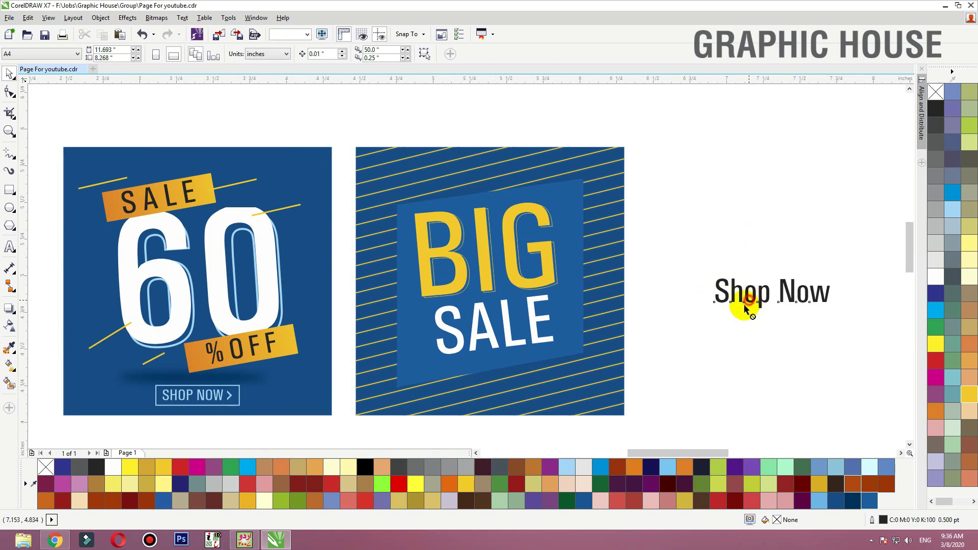
Step: Move the loose "Shop Now" text aside and copy the first banner's "SHOP NOW >" button below "SALE" on the striped banner
drag(745, 308, 729, 332)
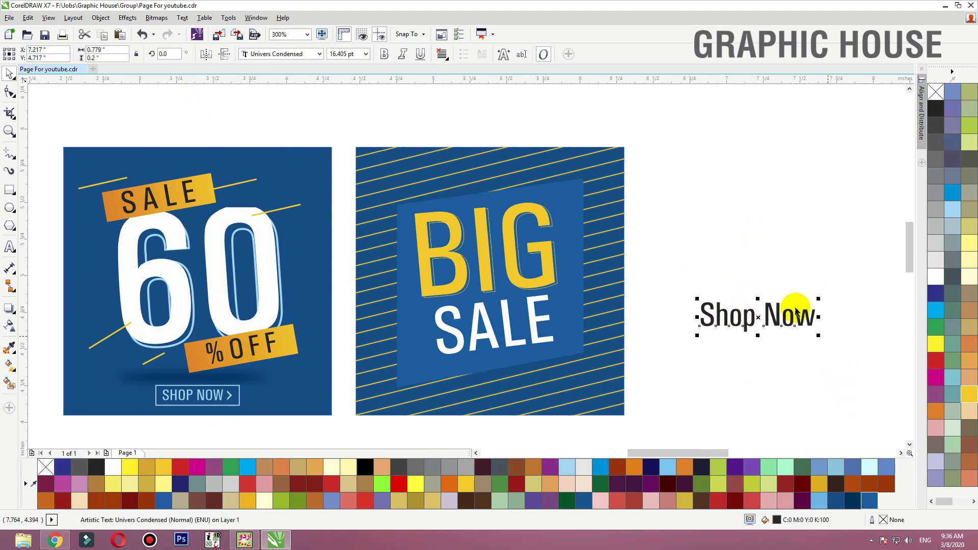
click(248, 397)
drag(241, 396, 527, 399)
right_click(527, 399)
key(F2)
drag(754, 310, 348, 502)
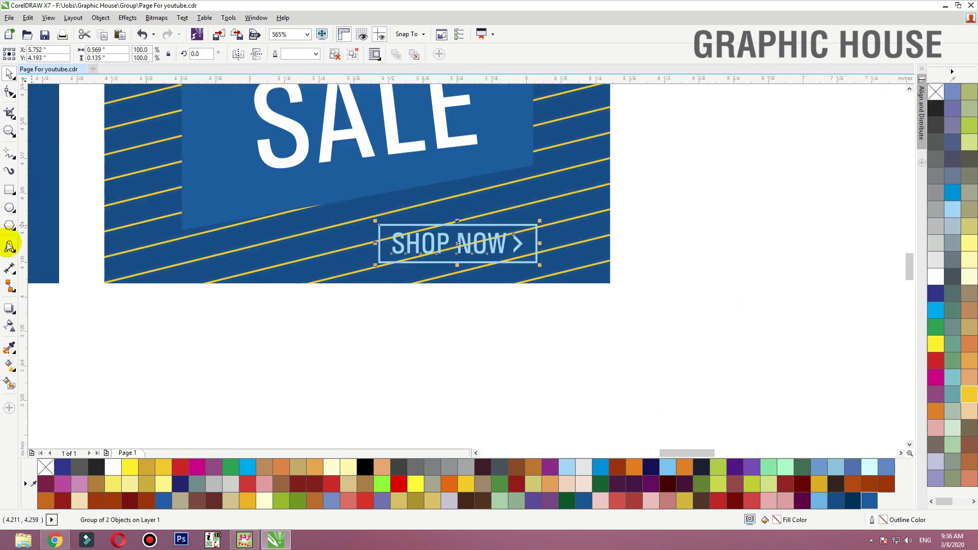
Step: Draw a rectangle about 0.888 × 0.158 in above the copied button, filled Deep Yellow and without an outline
click(10, 191)
drag(297, 185, 543, 229)
click(969, 389)
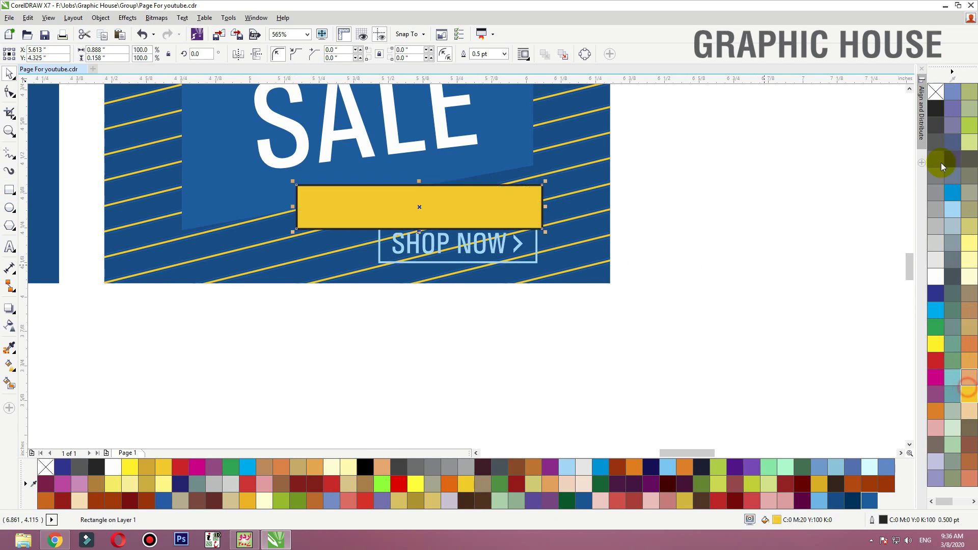
right_click(936, 92)
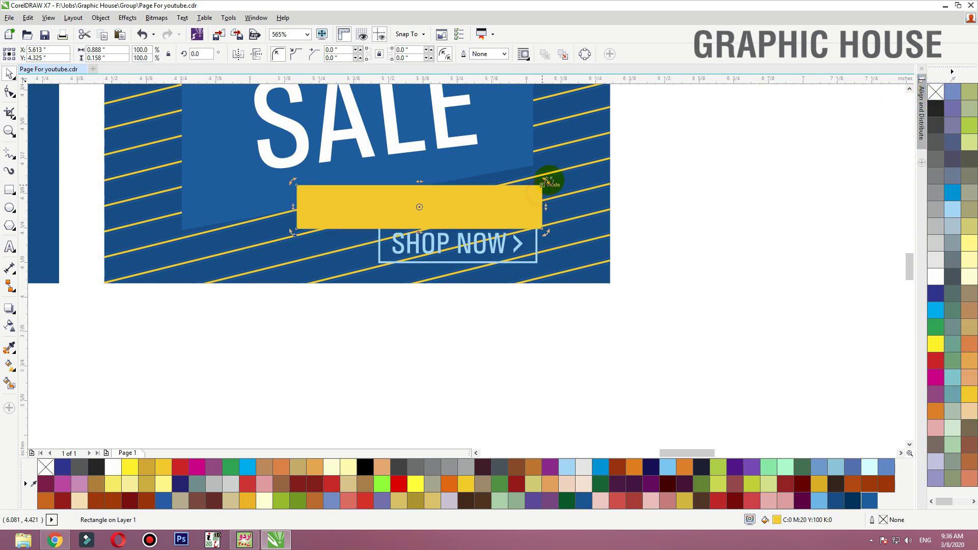
Step: Rotate the yellow bar to match the panel's slope, shrink it slightly and place it just below "SALE"
drag(549, 180, 542, 158)
drag(513, 197, 494, 193)
drag(543, 152, 516, 155)
drag(484, 201, 494, 191)
Step: Separate the frame from the copied "SHOP NOW >" button on the striped banner and delete the frame
click(494, 262)
click(335, 55)
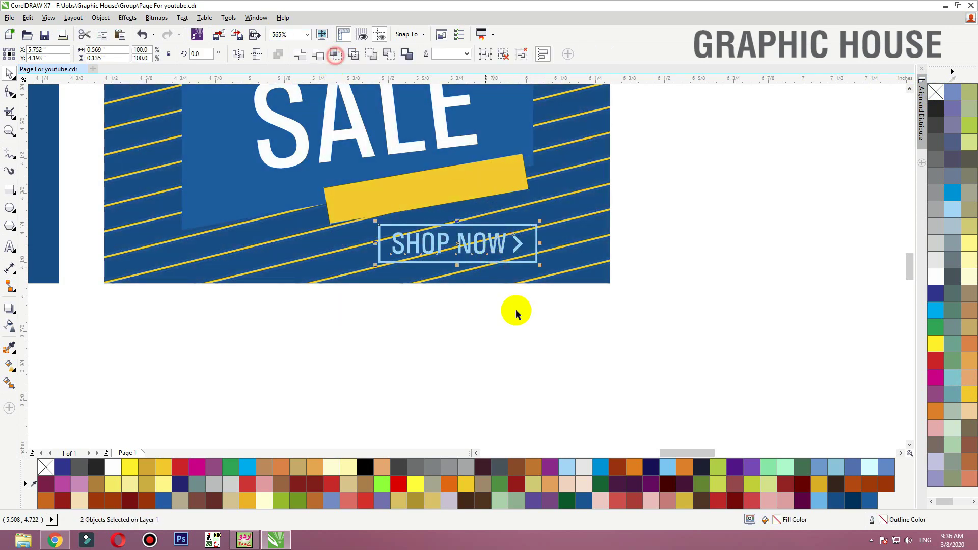
click(516, 310)
click(537, 261)
key(Delete)
Step: Place the "SHOP NOW >" lettering on the yellow bar and rotate it about 9.36° to follow the bar's slope
click(477, 244)
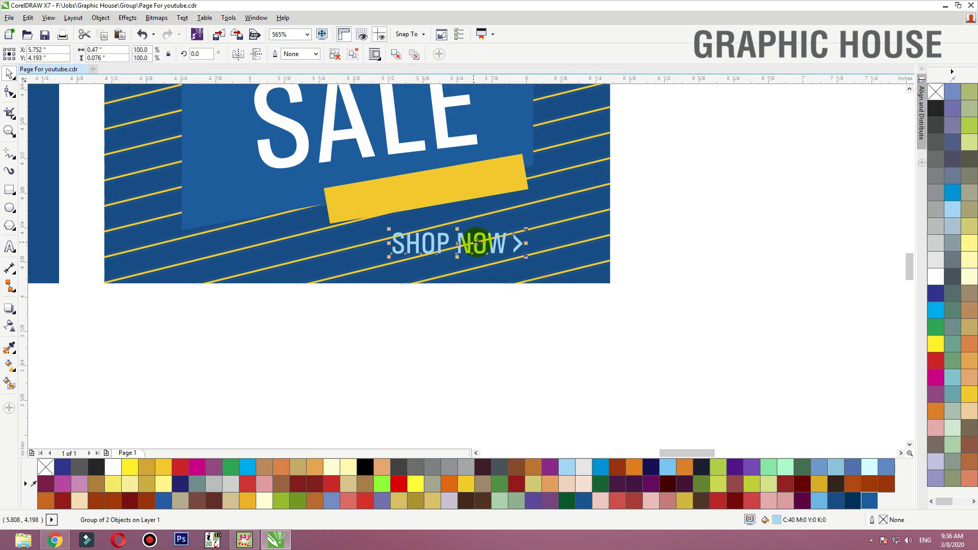
drag(469, 246, 444, 190)
scroll(448, 153, up, 3)
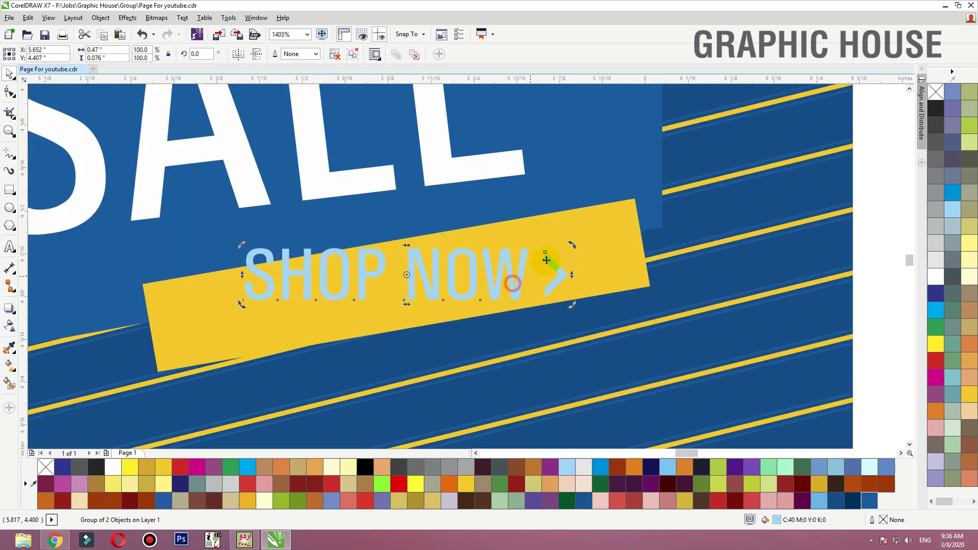
drag(570, 246, 571, 223)
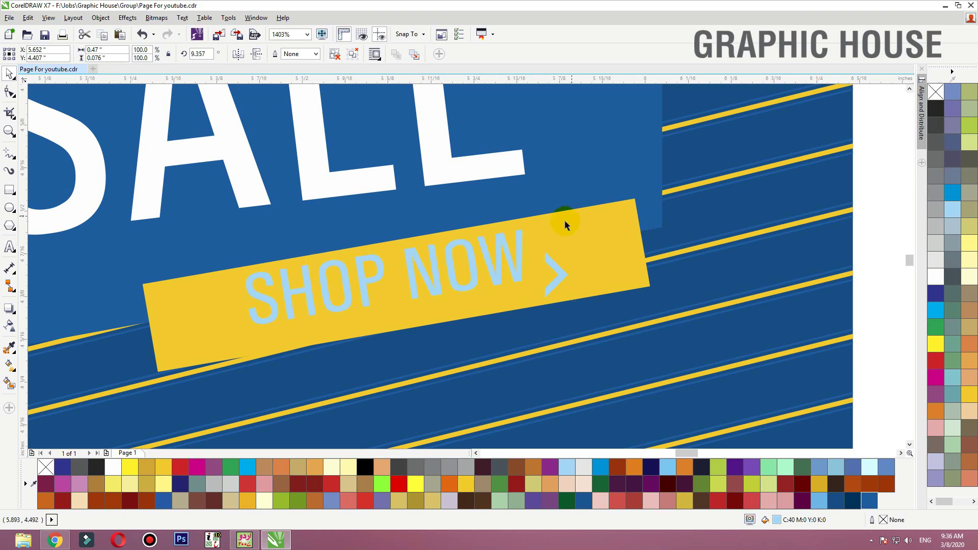
drag(502, 262, 502, 269)
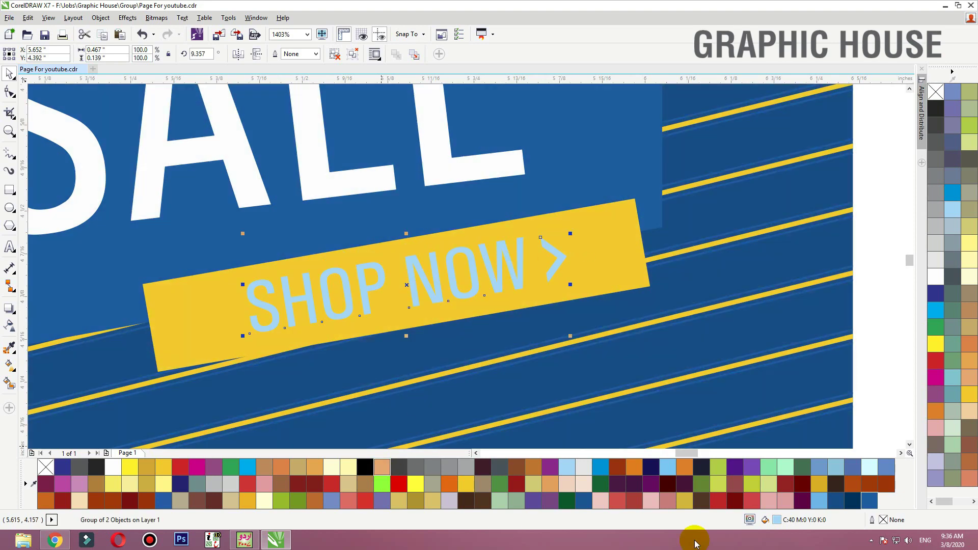
Step: Fill the "SHOP NOW >" lettering on the yellow bar with dark blue C100 M60 Y0 K60
click(853, 501)
scroll(655, 338, down, 10)
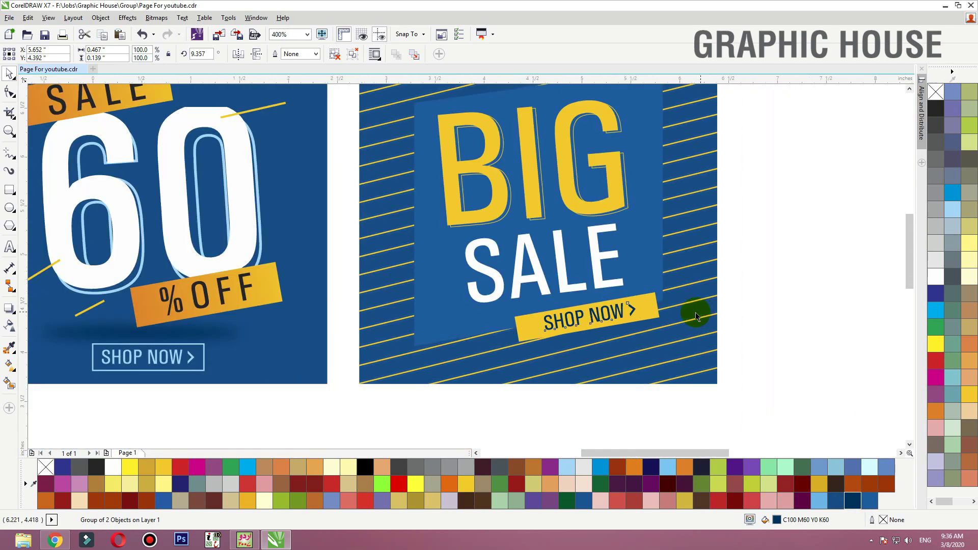
click(703, 312)
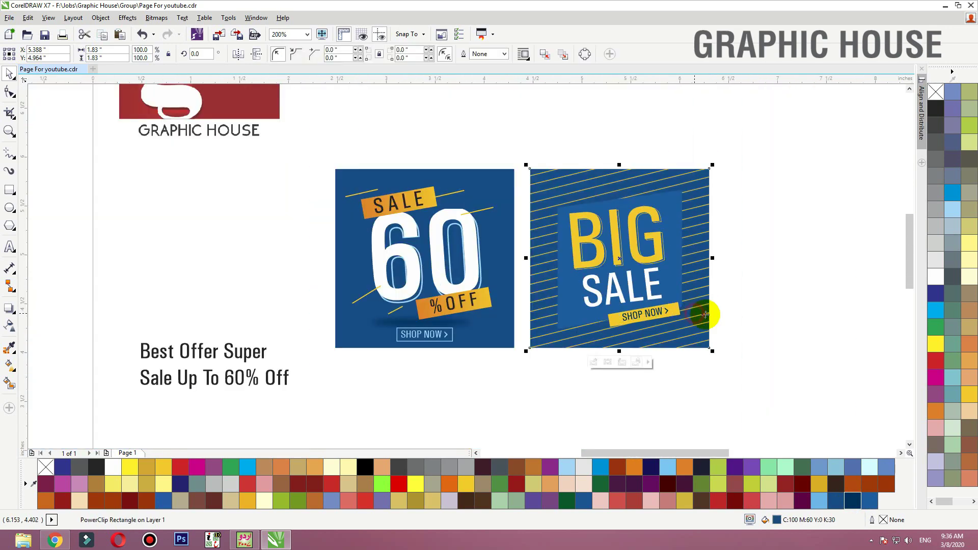
click(771, 305)
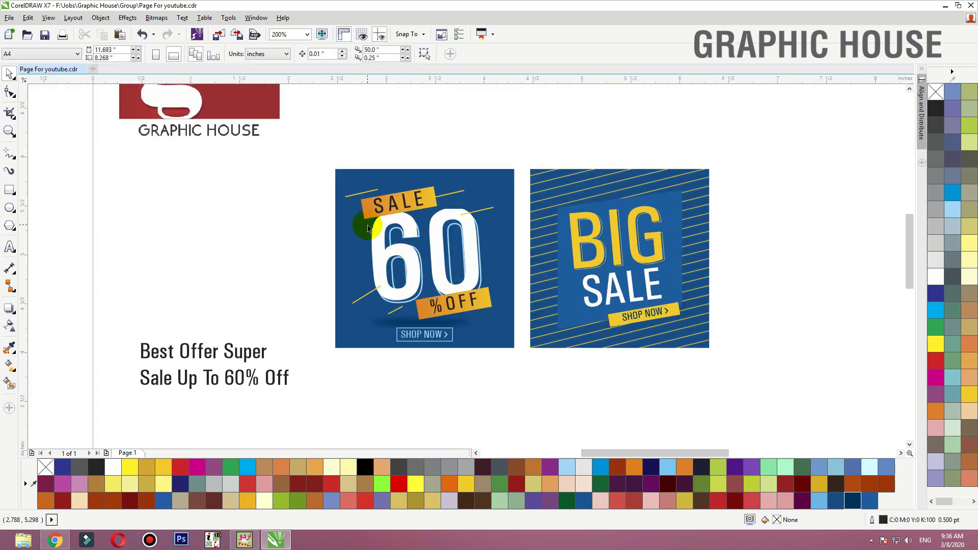
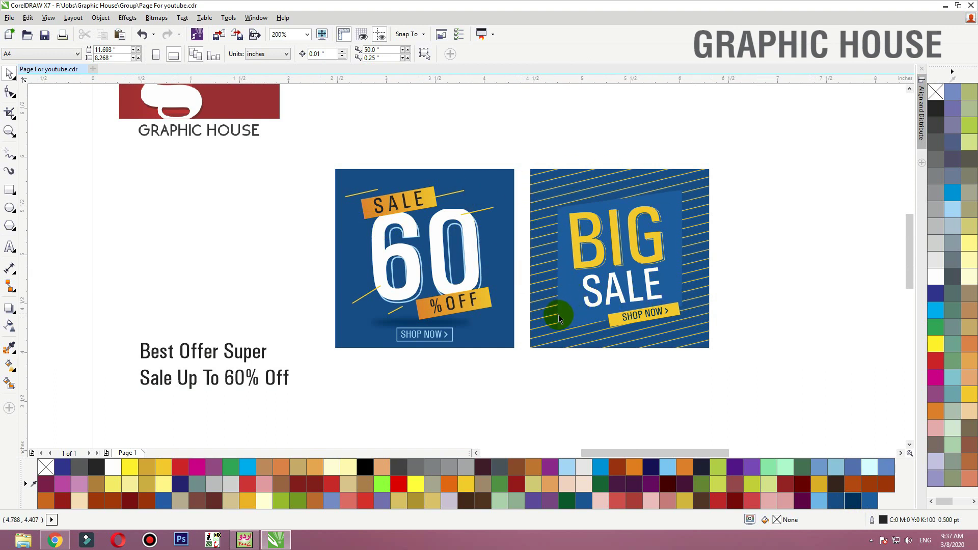
Step: Duplicate the first banner beside the striped one and delete everything in the copy except its plain blue background square
key(z)
right_click(121, 216)
drag(165, 178, 653, 361)
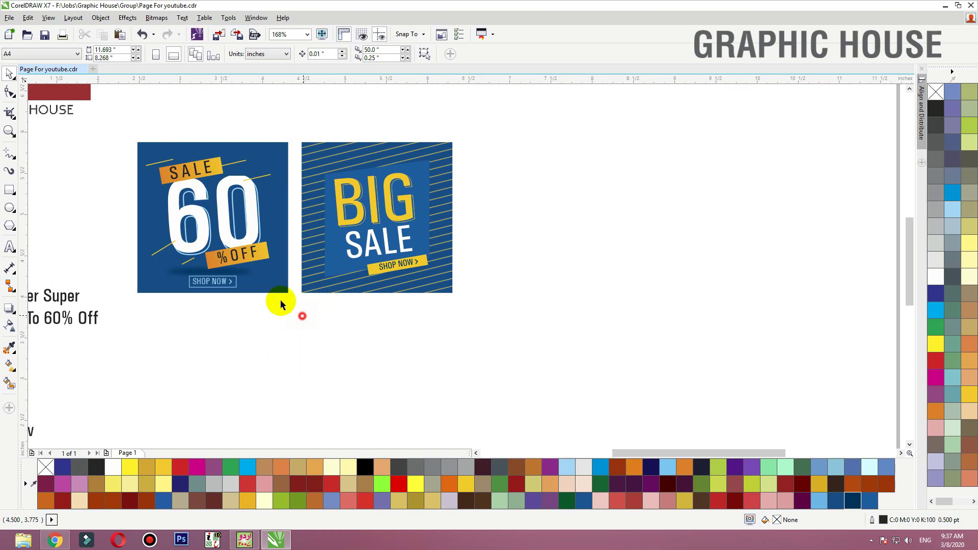
scroll(126, 131, up, 1)
drag(161, 175, 562, 215)
drag(743, 148, 498, 309)
key(Delete)
drag(744, 271, 501, 353)
key(Delete)
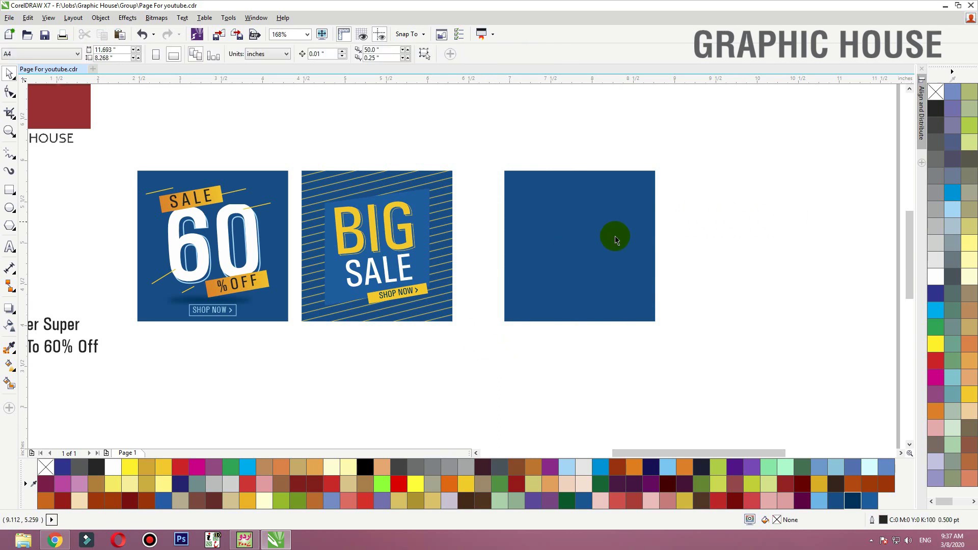
Step: Fill the new background square with a vertical linear gradient from orange (C0 M60 Y100 K0) at the top to Deep Yellow at the bottom
click(614, 236)
key(shift+F2)
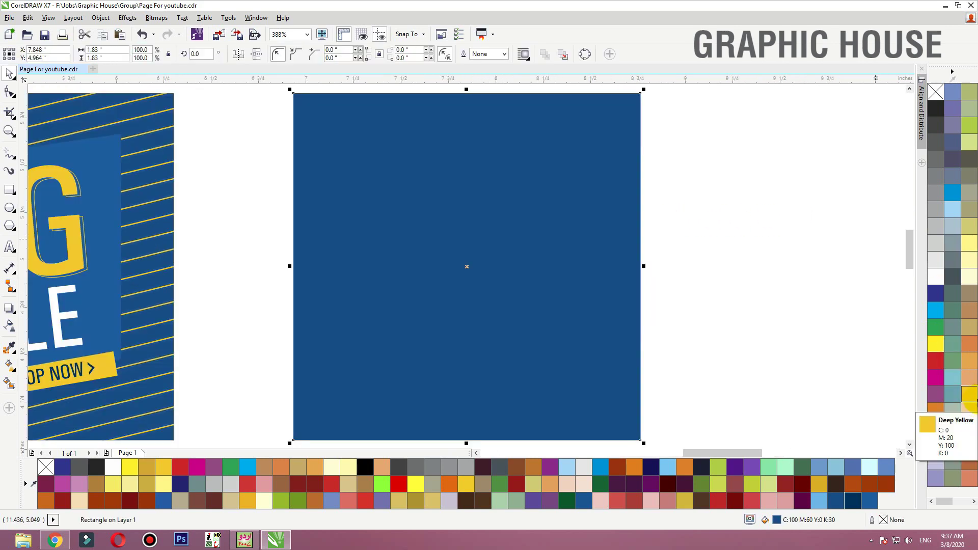
click(935, 411)
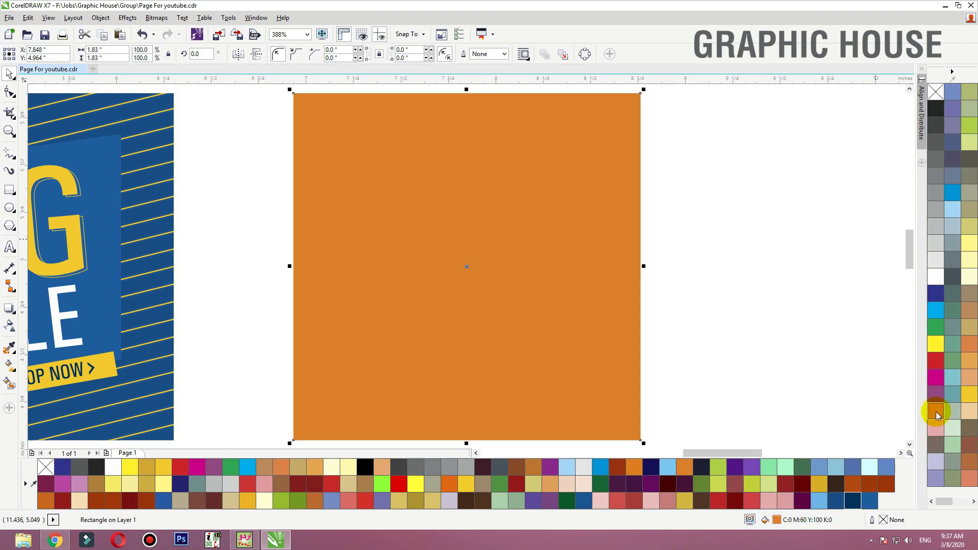
key(g)
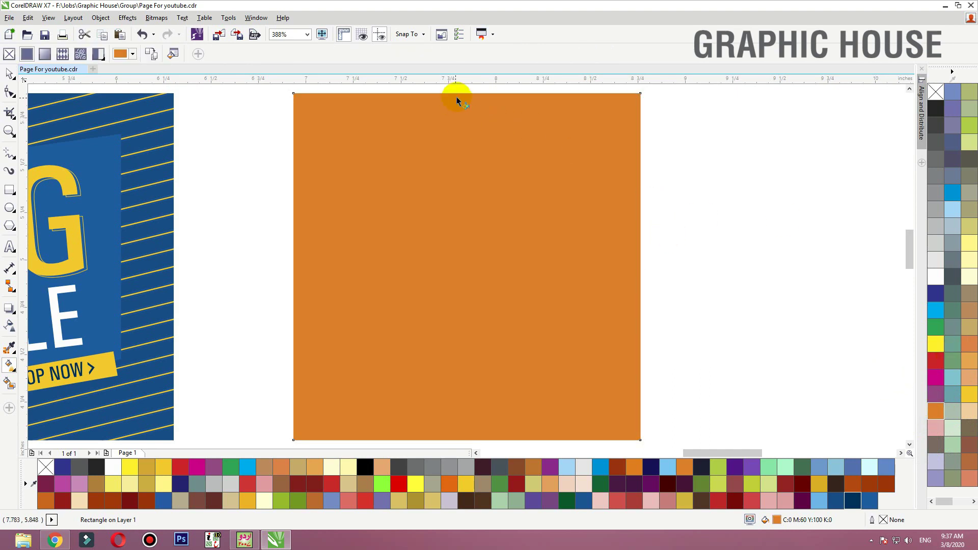
drag(461, 405, 460, 417)
click(970, 395)
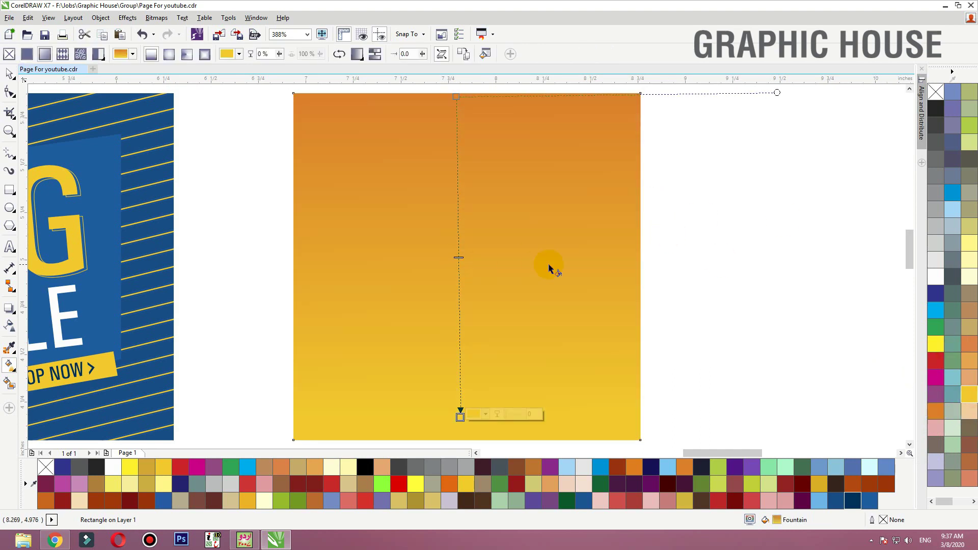
scroll(506, 216, down, 2)
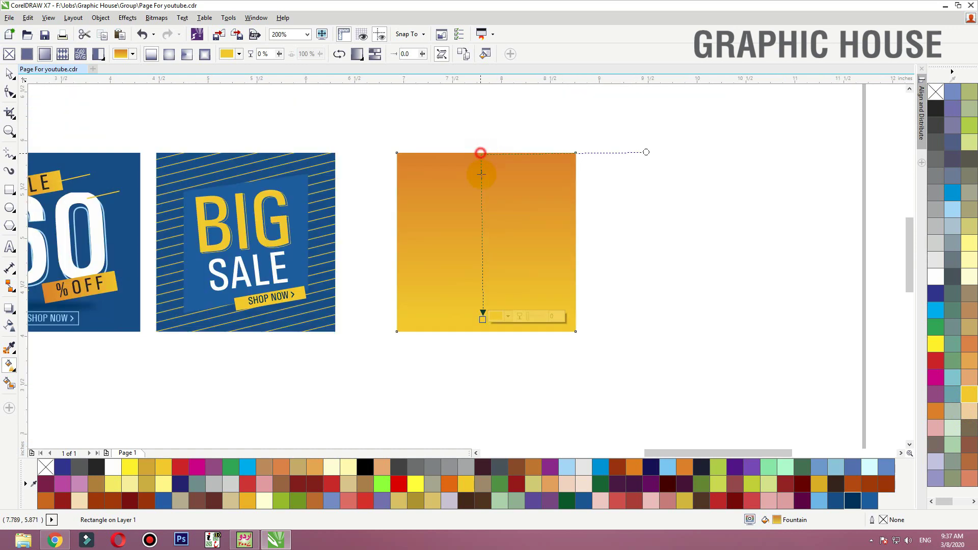
drag(481, 174, 482, 182)
key(space)
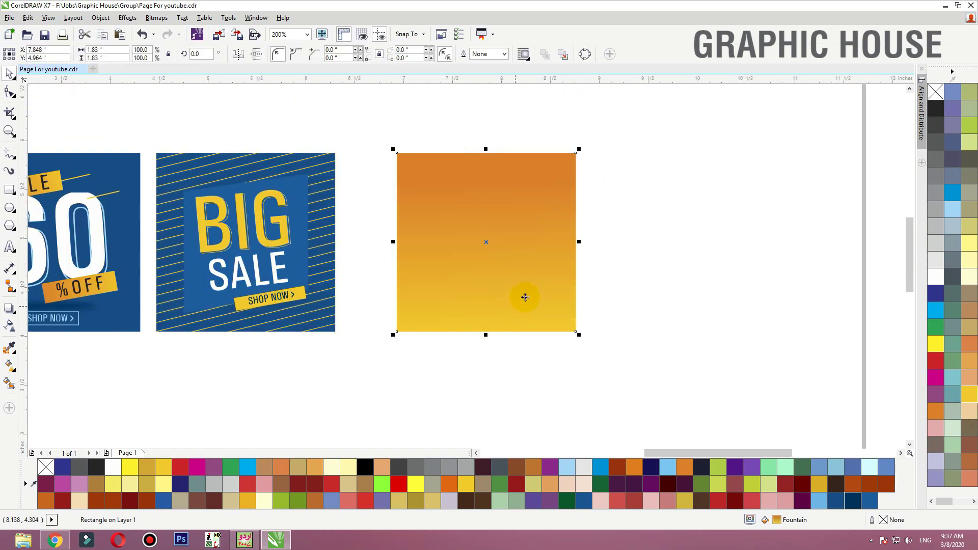
click(646, 247)
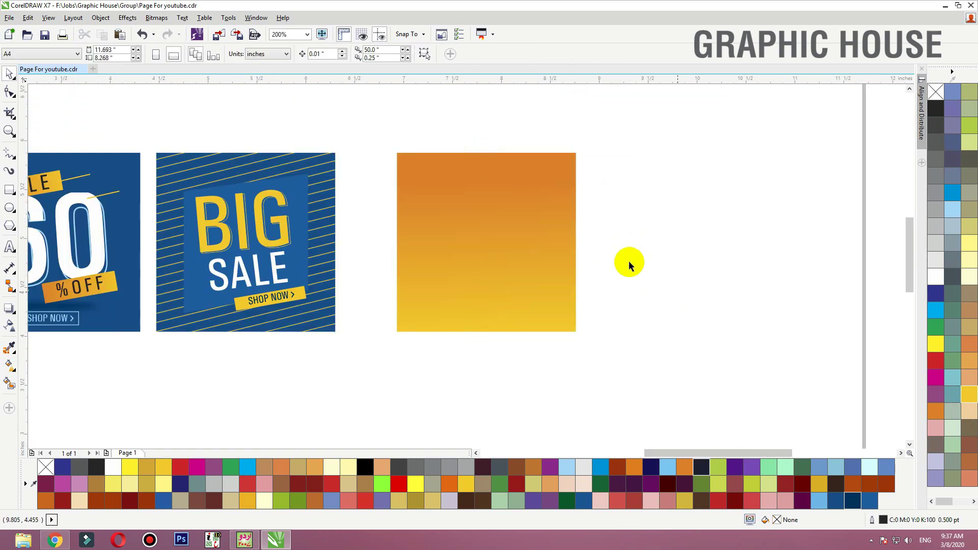
Step: Draw a white-filled rectangle about 1.447 × 0.559 in on the upper part of the orange square, centred horizontally
scroll(534, 215, up, 1)
click(9, 190)
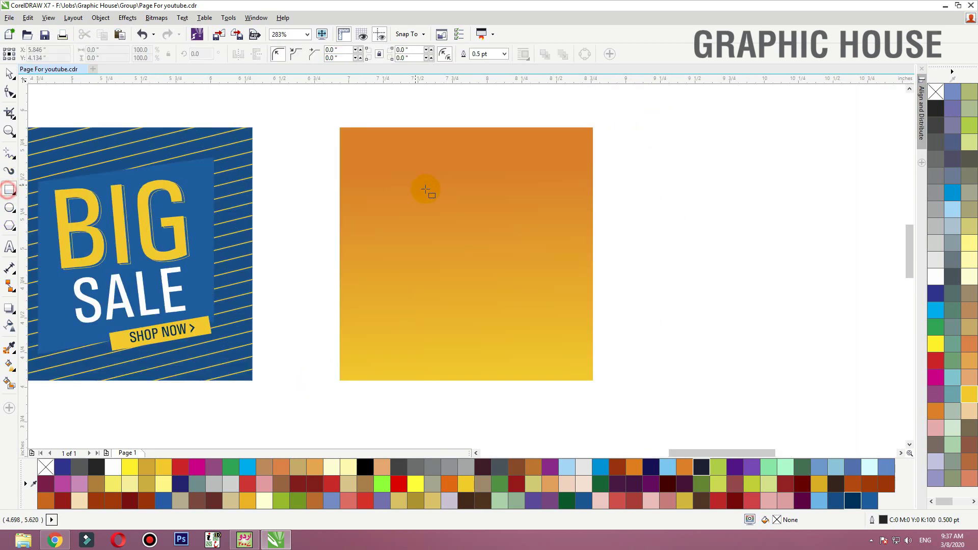
mouse_move(368, 165)
mouse_down()
mouse_move(512, 243)
mouse_move(569, 242)
mouse_up()
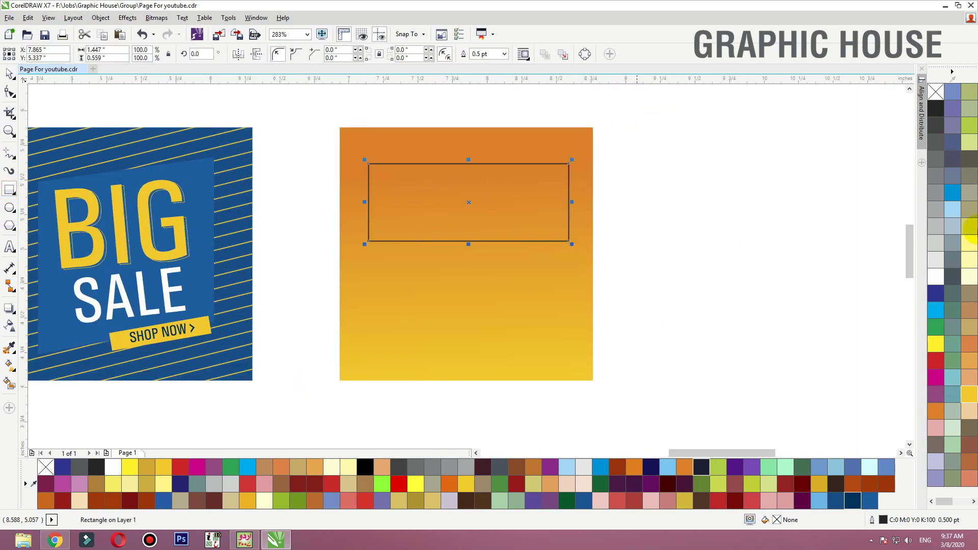
click(935, 276)
click(677, 245)
drag(504, 212, 502, 212)
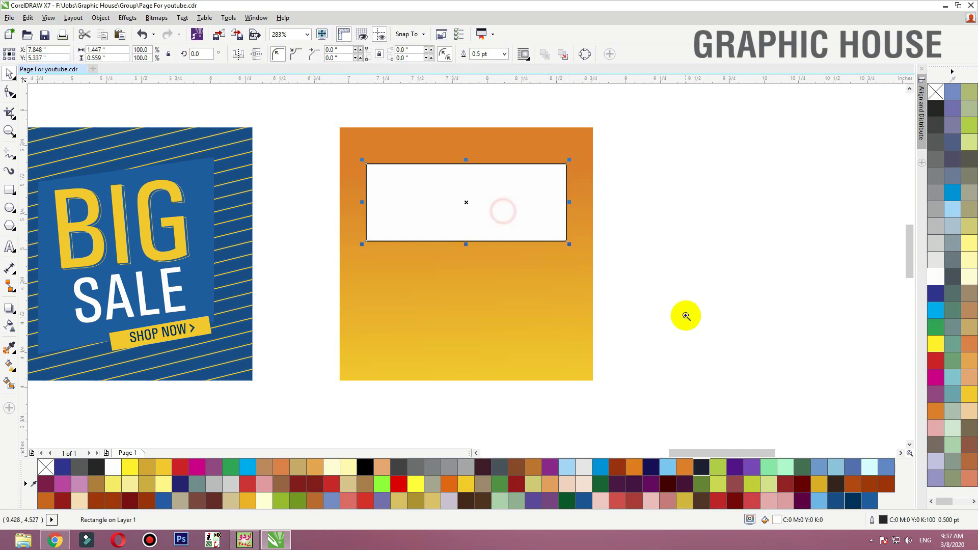
Step: Tilt the white rectangle slightly counterclockwise and remove its outline
drag(684, 316, 299, 118)
click(566, 218)
drag(611, 174, 484, 214)
right_click(936, 92)
Step: Add two smaller dark blue (C100 M60 Y0 K60) copies stepping down from the white rectangle, the lowest about 0.578 × 0.157 in
drag(415, 277, 500, 324)
click(851, 502)
click(458, 224)
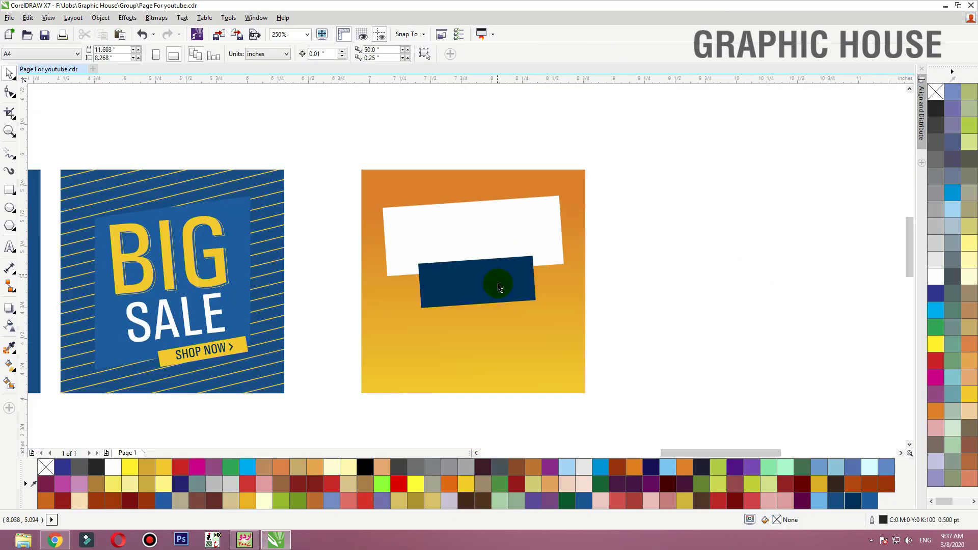
drag(497, 280, 518, 305)
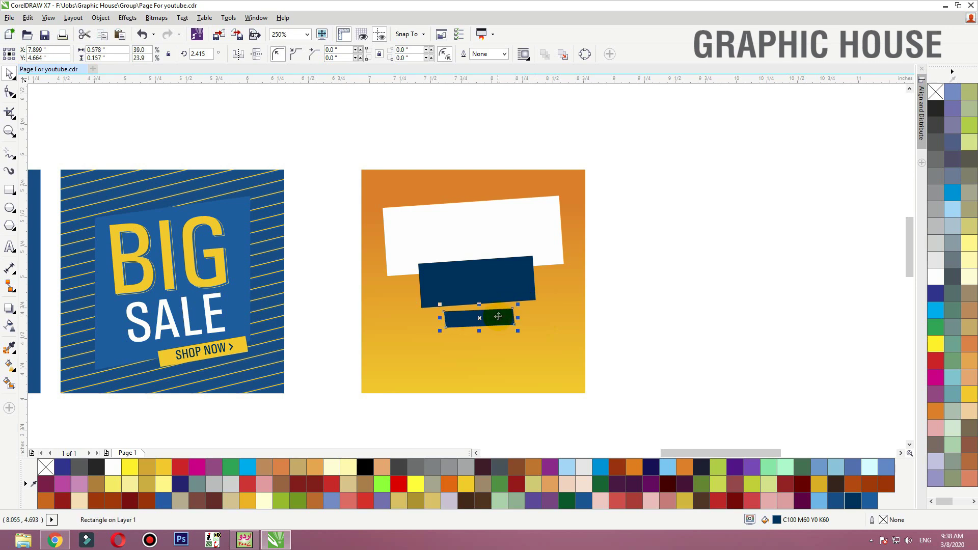
Step: Stretch the white rectangle and both dark blue ones downward together to make them taller
shift+click(495, 294)
shift+click(498, 223)
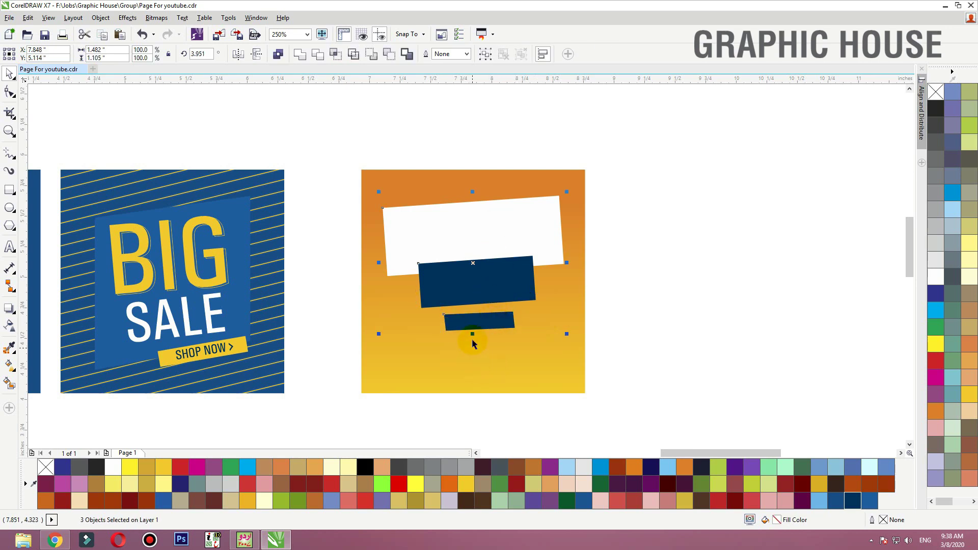
drag(473, 337, 479, 358)
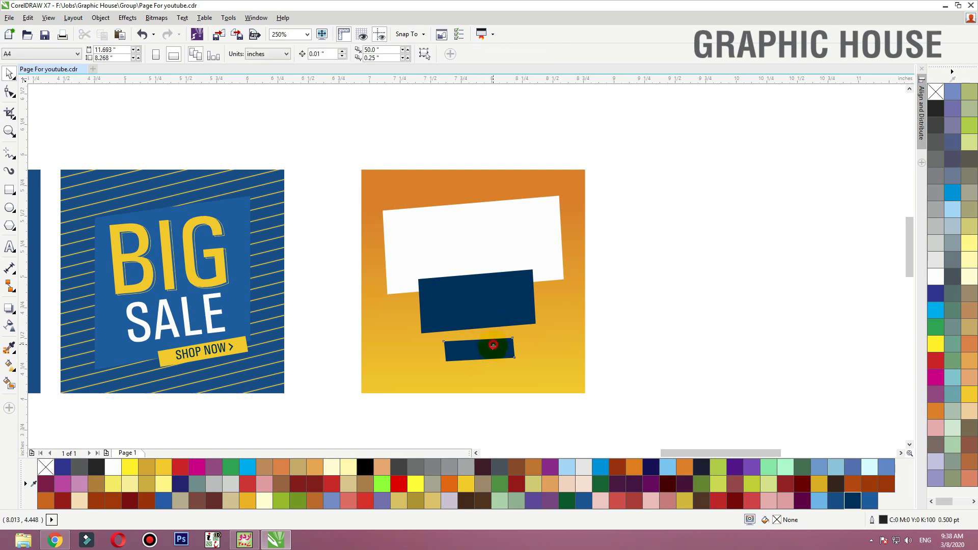
Step: Move the two dark blue panels slightly further down on the orange banner
click(483, 344)
shift+click(491, 305)
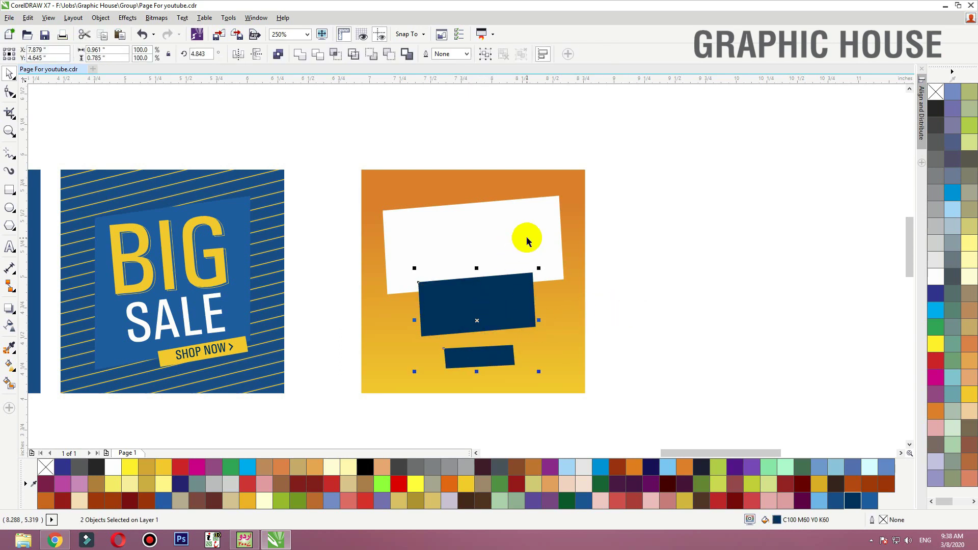
click(637, 240)
Step: Copy the smallest dark blue panel onto the white panel's upper edge, widen it to about 0.867 × 0.212 in and tilt it to match
drag(482, 358, 461, 204)
scroll(301, 261, up, 3)
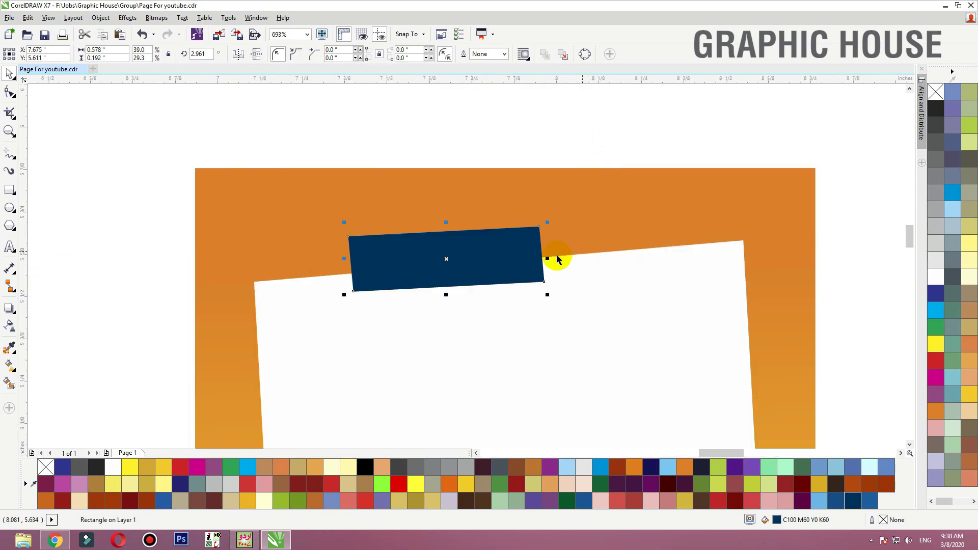
drag(547, 259, 600, 258)
mouse_move(598, 223)
mouse_down()
mouse_move(597, 212)
mouse_move(582, 220)
mouse_up()
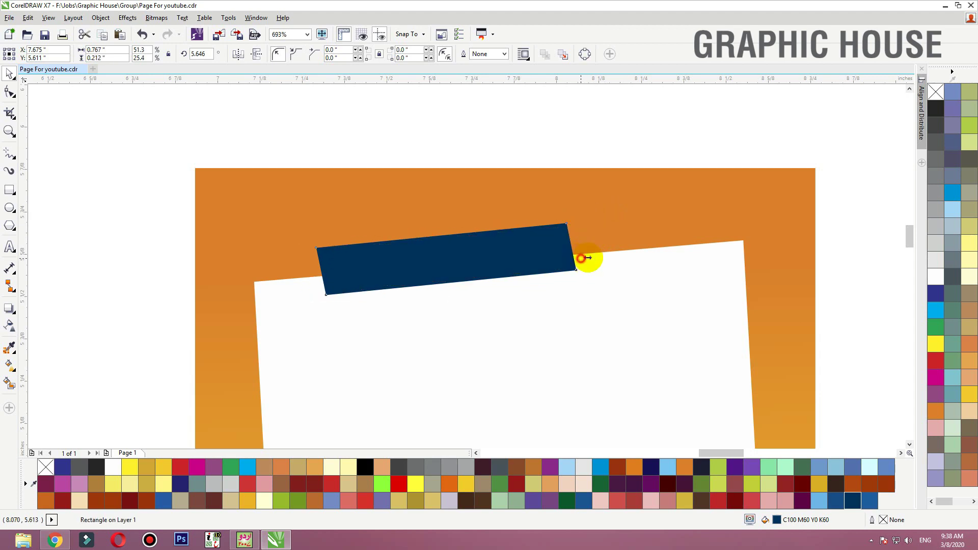
drag(588, 258, 597, 258)
scroll(516, 170, down, 3)
click(651, 159)
Step: Shift the white panel and all three dark blue panels together slightly down and to the right within the orange banner
drag(662, 139, 283, 353)
click(567, 287)
shift+click(551, 326)
shift+click(541, 196)
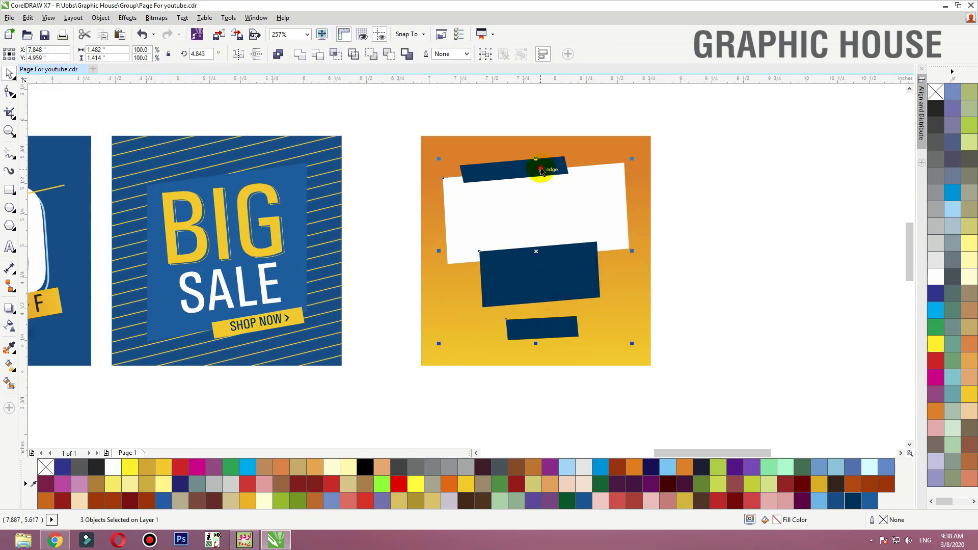
shift+click(542, 173)
shift+click(556, 203)
drag(553, 204, 559, 208)
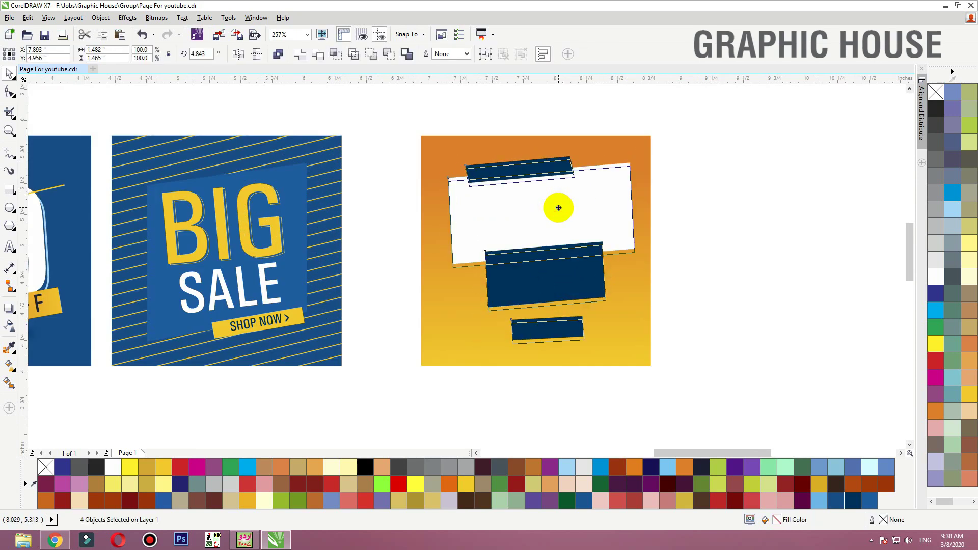
click(696, 209)
Step: Move the text "Best Offer Super" above the orange banner and place a copy of "Sale Up To 60% Off" below it
scroll(505, 252, down, 2)
scroll(212, 336, up, 1)
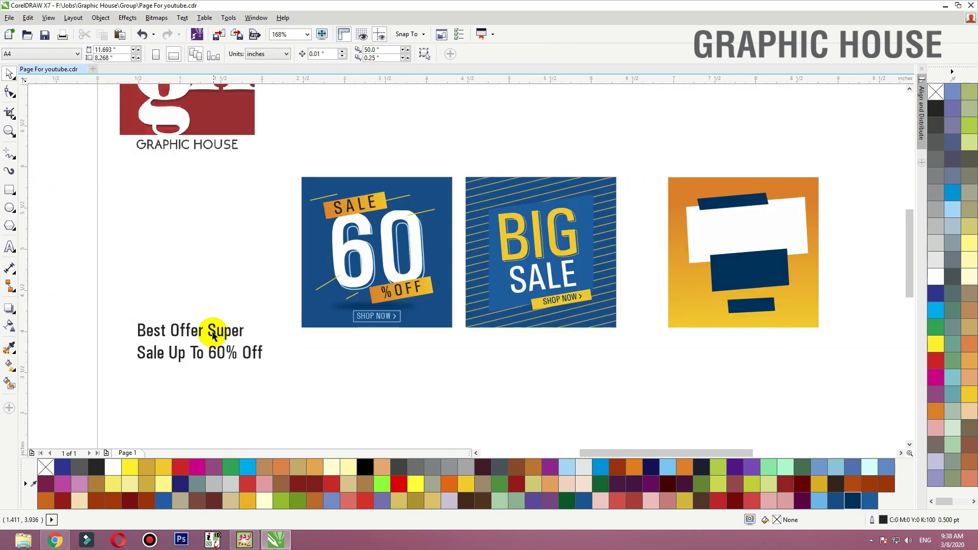
drag(212, 336, 745, 159)
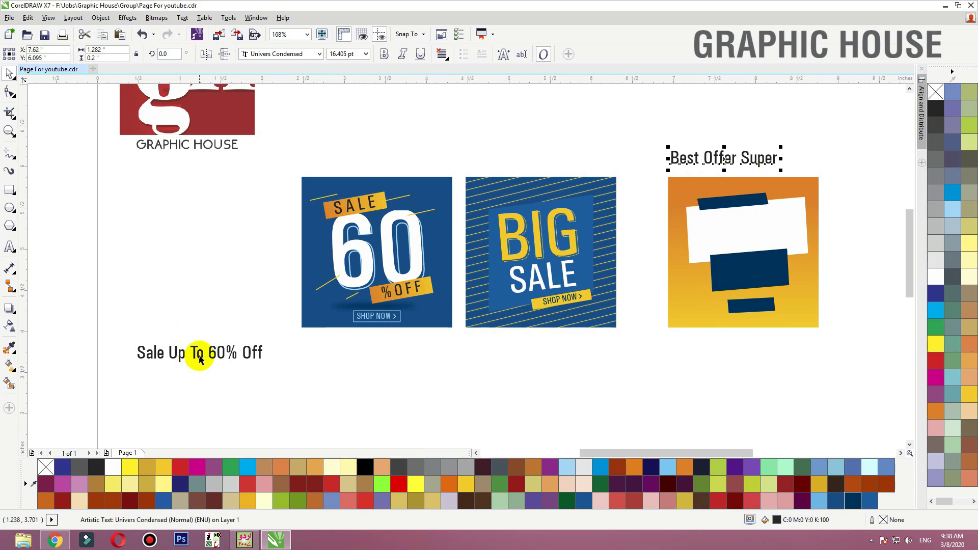
drag(219, 359, 788, 359)
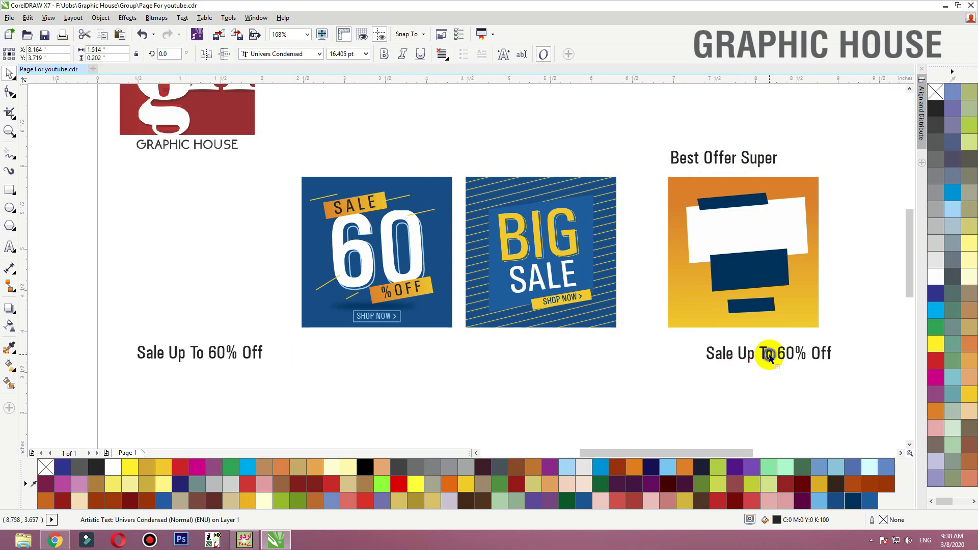
Step: Copy the "SHOP NOW >" label onto the lowest dark blue panel, colour it white and fit it inside at about 0.446 × 0.085 in
click(562, 299)
drag(563, 299, 758, 312)
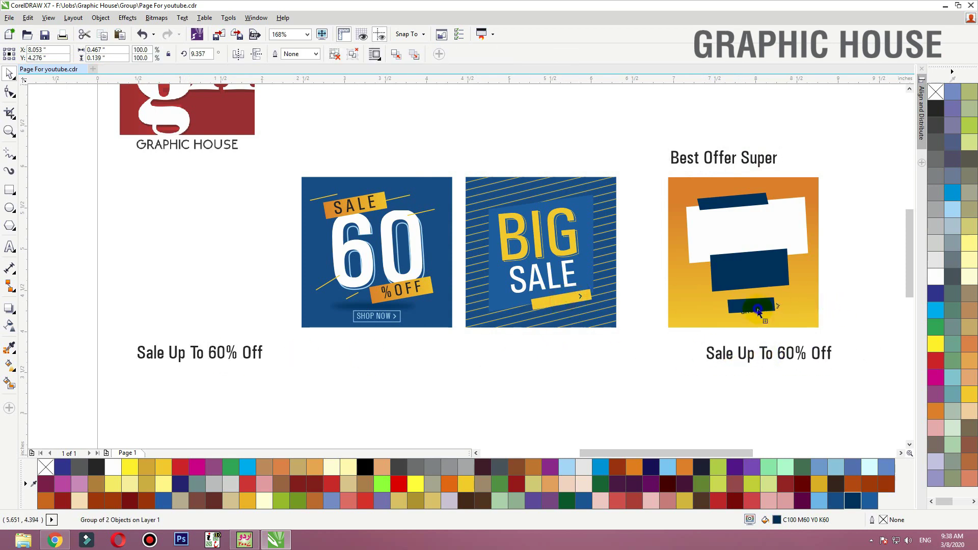
drag(685, 289, 818, 337)
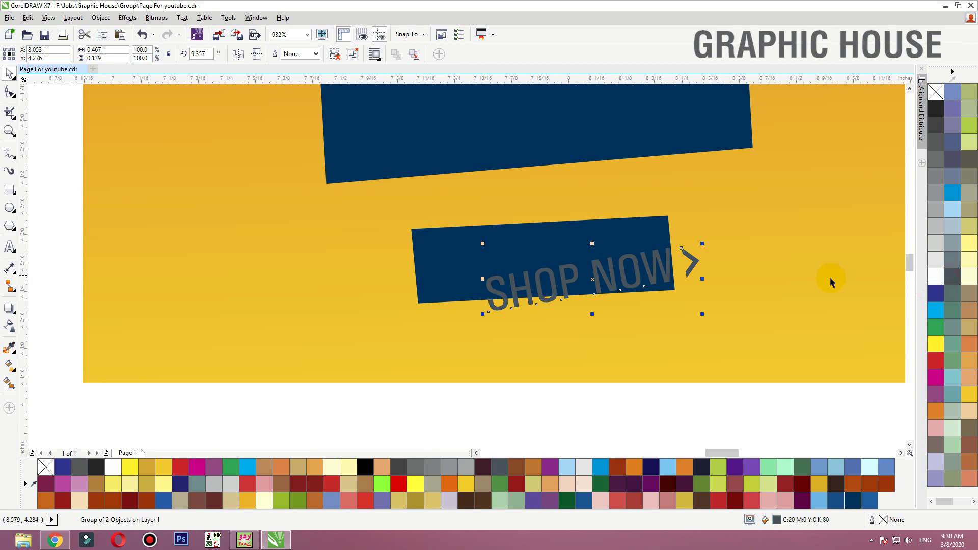
click(938, 277)
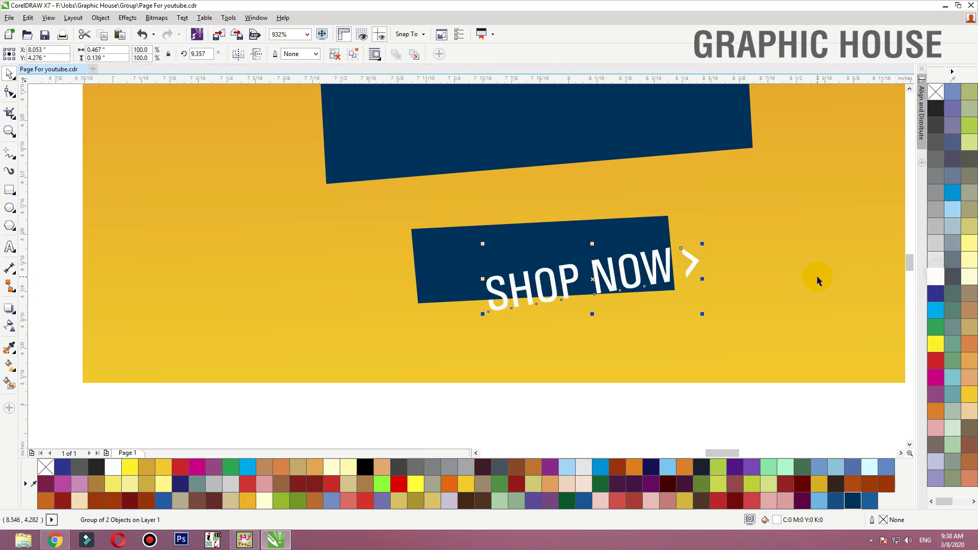
drag(703, 245, 619, 261)
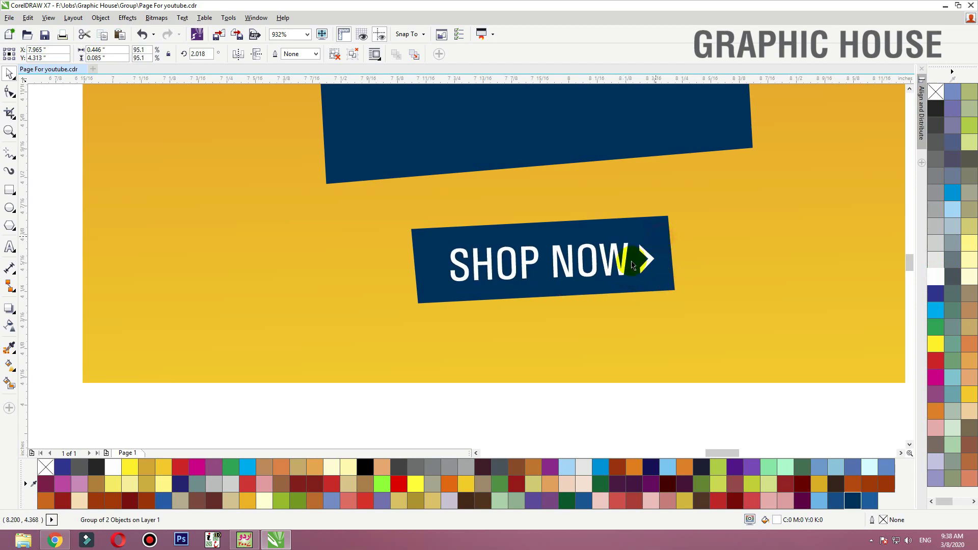
scroll(556, 319, down, 3)
Step: Split "60% Off" out of the copied "Sale Up To 60% Off" text into a separate text object beside the orange banner
click(575, 374)
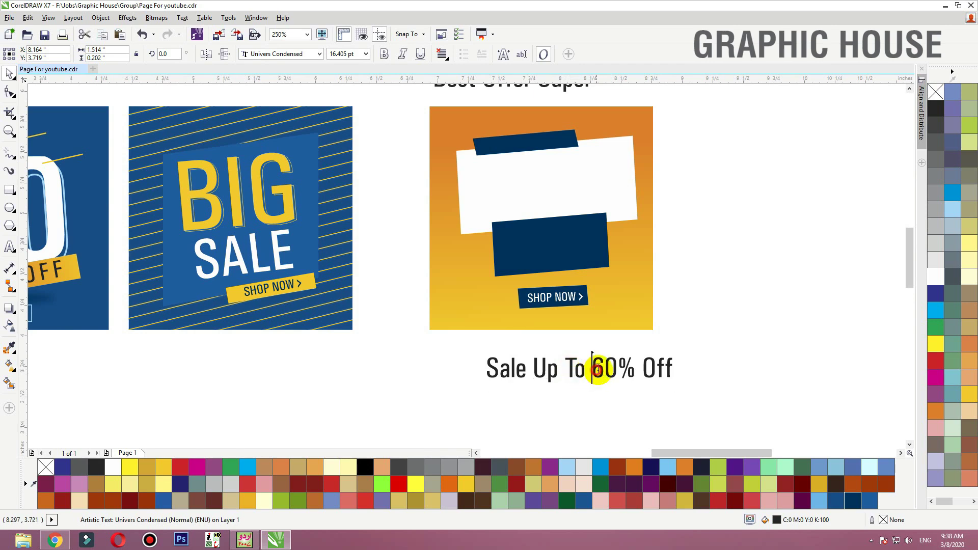
drag(597, 370, 712, 367)
key(ctrl+x)
click(722, 277)
key(ctrl+v)
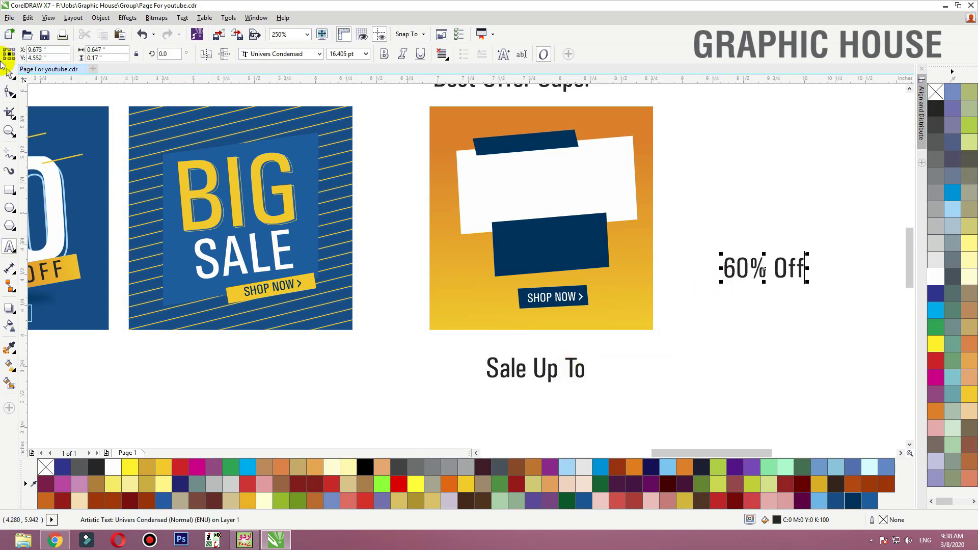
click(8, 72)
Step: Place "60% Off" on the large dark blue panel in white, enlarged to about 19.42 pt and tilted to match the panel
click(726, 262)
drag(716, 268, 557, 250)
scroll(826, 278, up, 2)
click(931, 279)
click(559, 258)
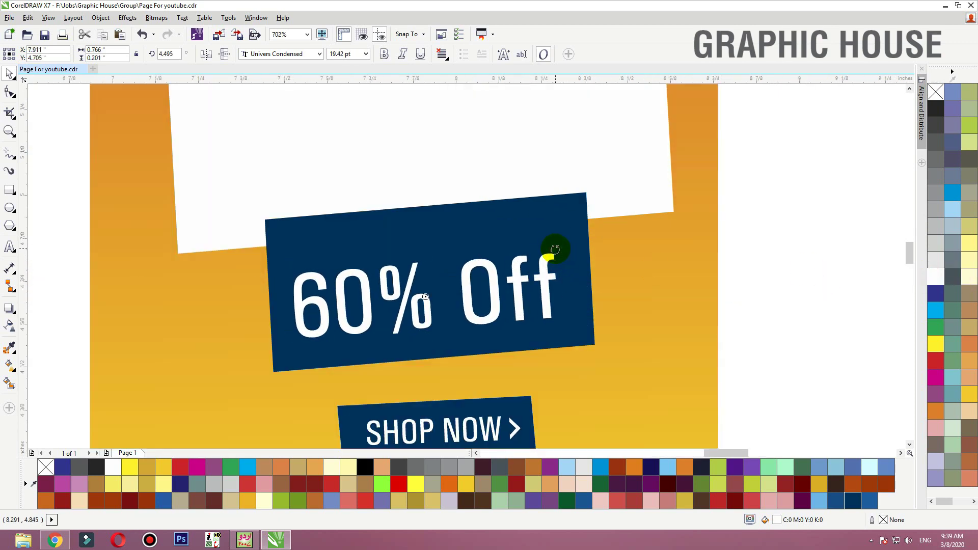
Step: Change the discount text on the large dark blue panel to "50% Off"
click(313, 306)
double_click(314, 306)
drag(313, 306, 301, 305)
text(5)
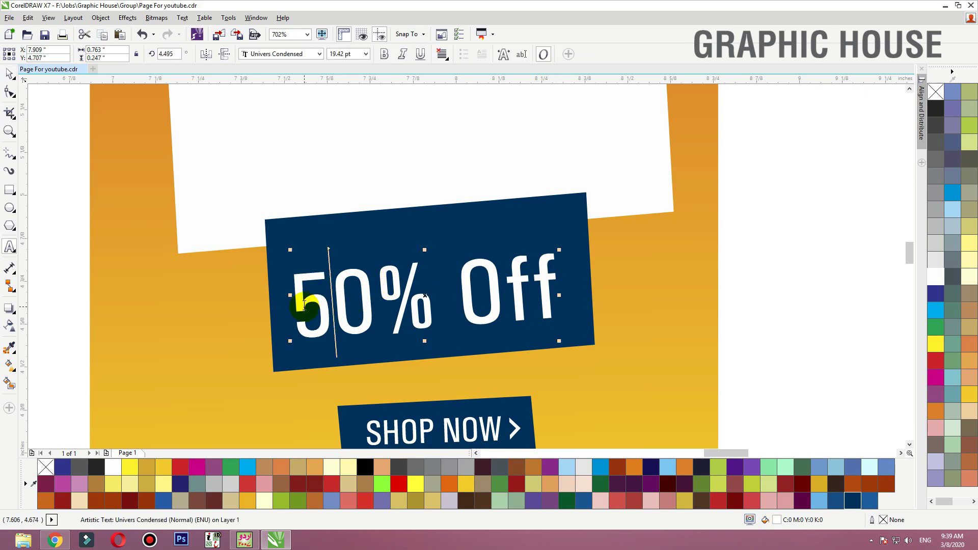
click(9, 74)
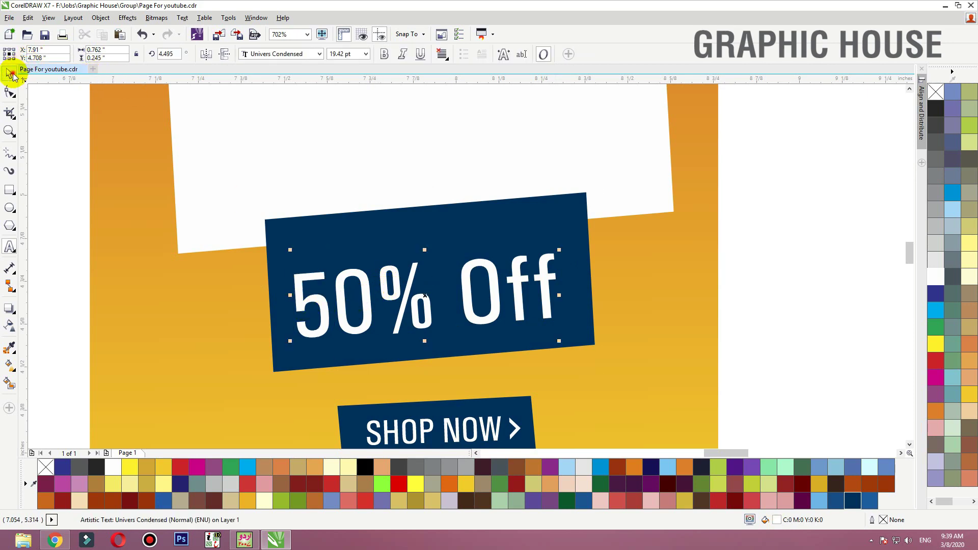
Step: Make the "50% Off" text bold and enlarge it to about 20.448 pt to fill the panel
click(383, 55)
mouse_move(570, 249)
mouse_down()
mouse_move(574, 234)
mouse_move(567, 258)
mouse_up()
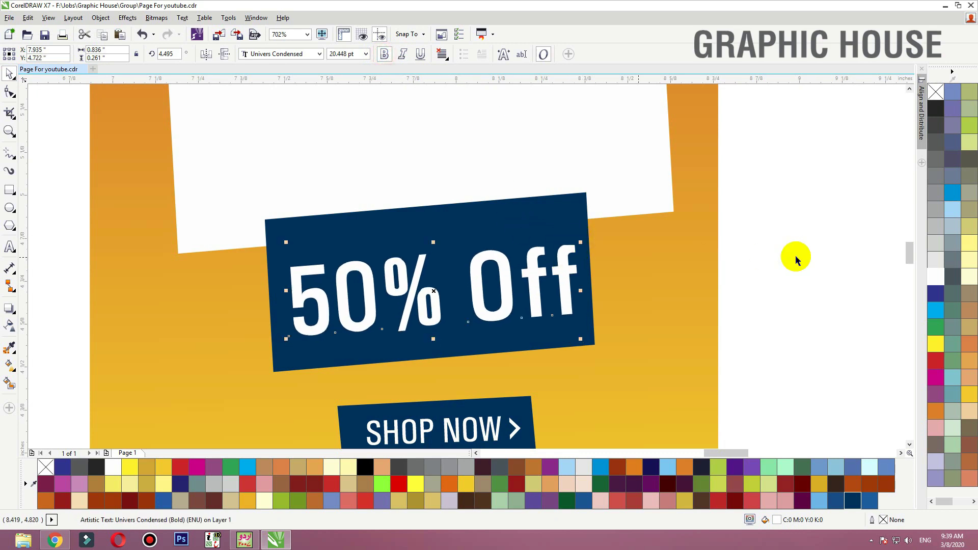
click(860, 251)
scroll(815, 245, down, 2)
Step: Fill the SHOP NOW panel with white and recolour its label dark blue (C100 M60 Y0 K60)
click(641, 333)
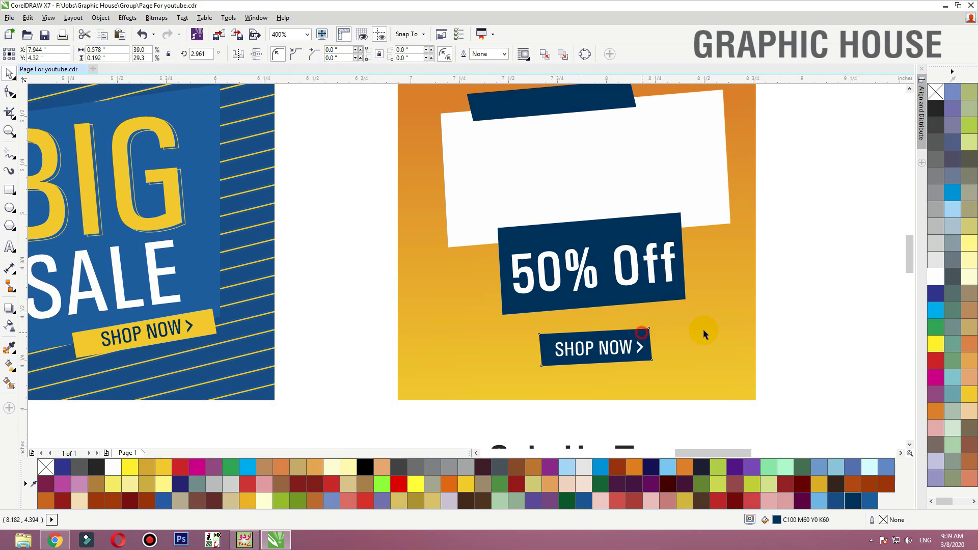
click(936, 277)
drag(875, 262, 398, 431)
click(455, 264)
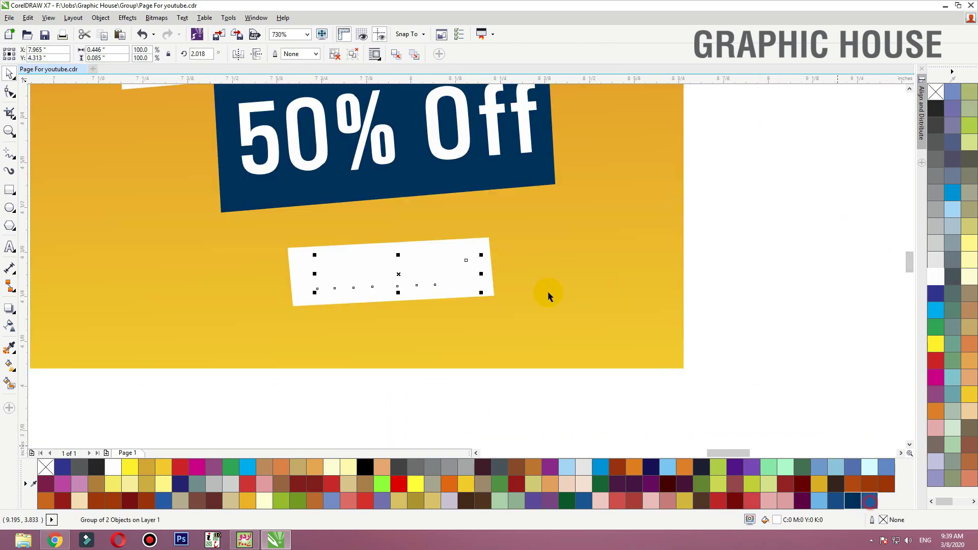
key(ctrl+z)
click(791, 393)
click(455, 283)
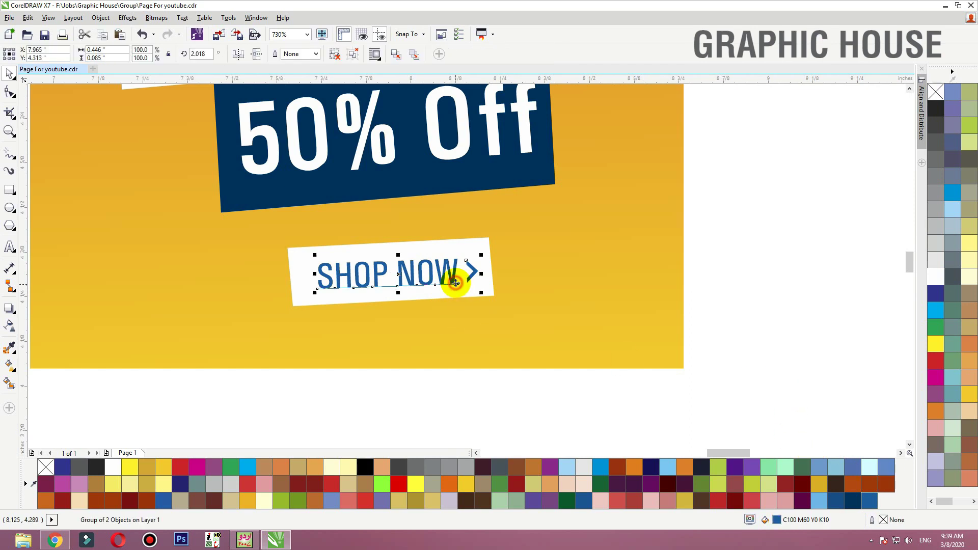
click(853, 501)
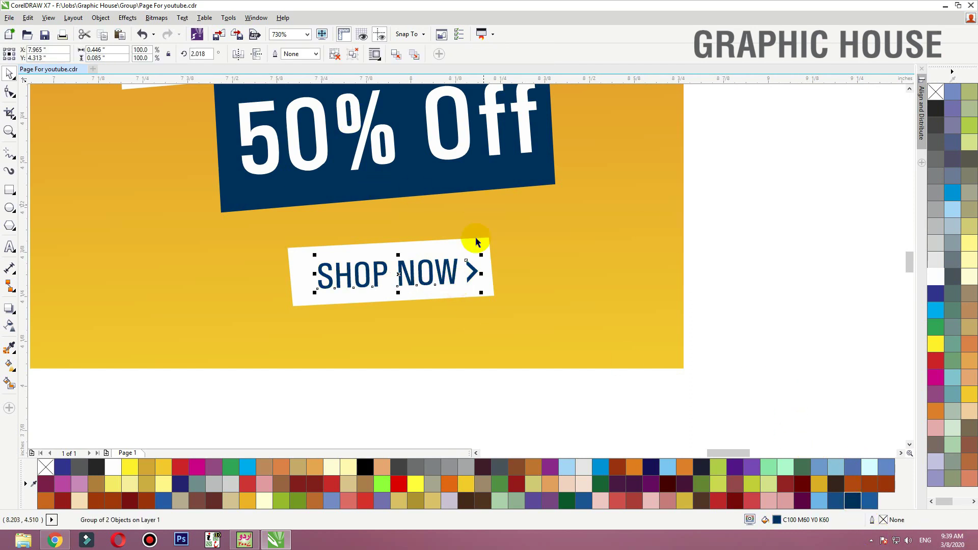
Step: Move the SHOP NOW panel and its label together slightly up, centred horizontally on the orange banner
shift+click(452, 248)
drag(444, 249, 446, 235)
click(769, 306)
scroll(590, 327, down, 3)
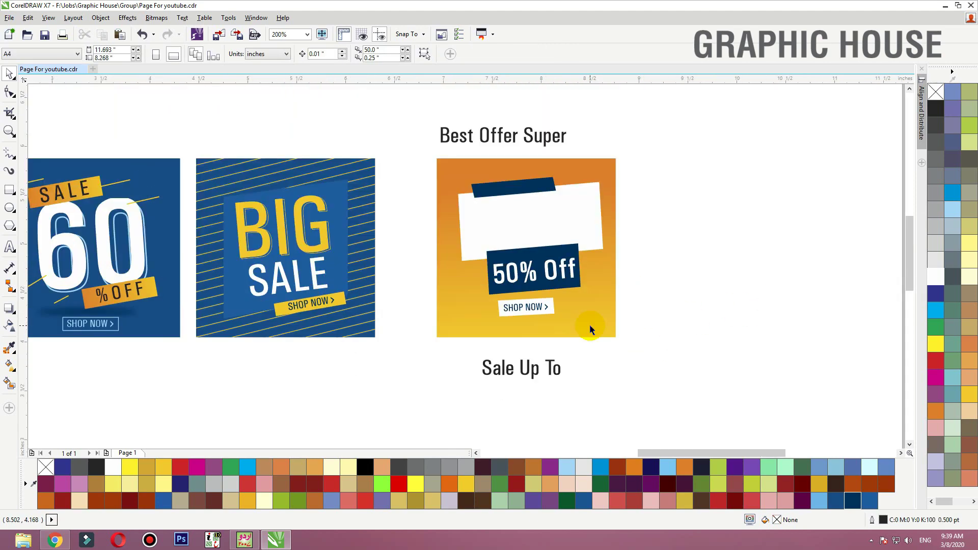
Step: Centre the "50% Off" panel with its text, and the white panel, horizontally on the orange square
click(590, 327)
scroll(540, 244, up, 1)
drag(749, 188, 359, 338)
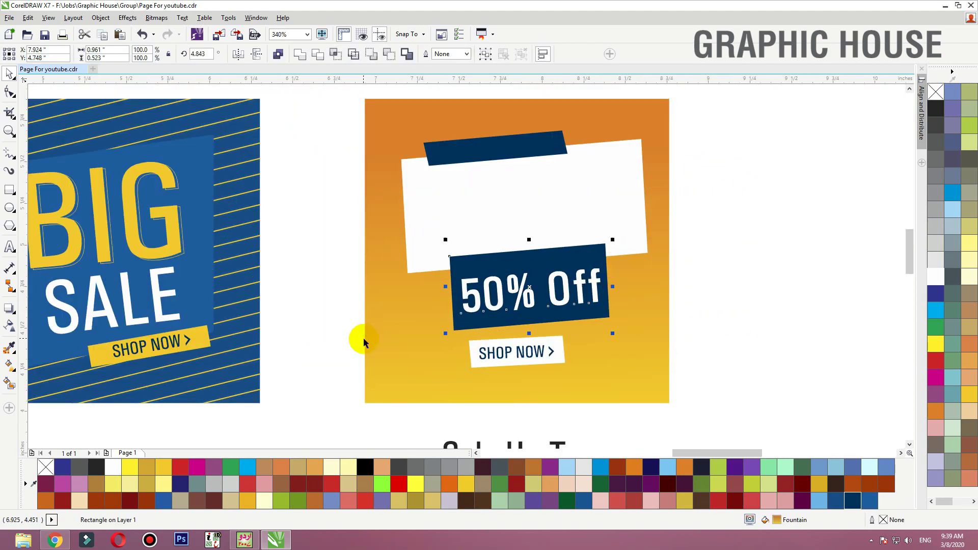
shift+click(421, 338)
key(c)
click(627, 245)
shift+click(630, 302)
key(c)
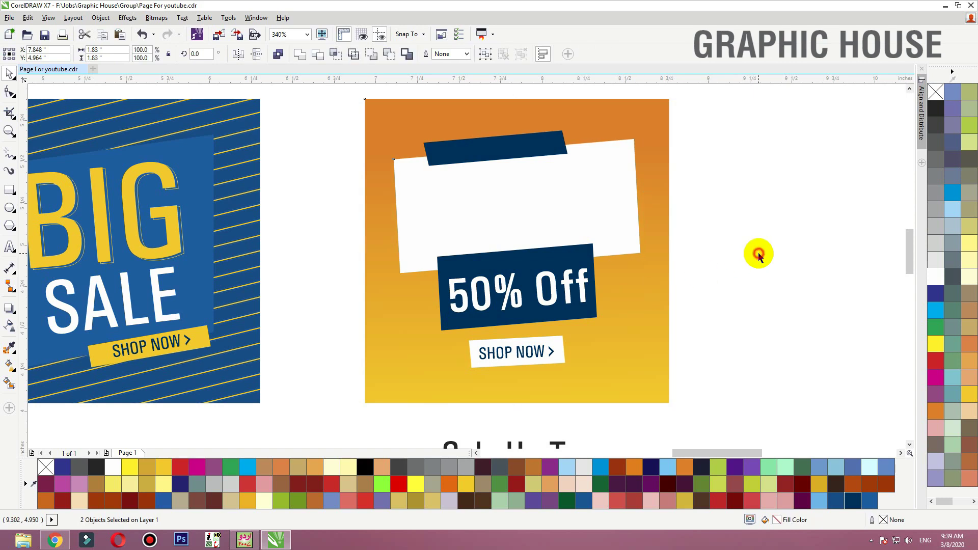
click(759, 255)
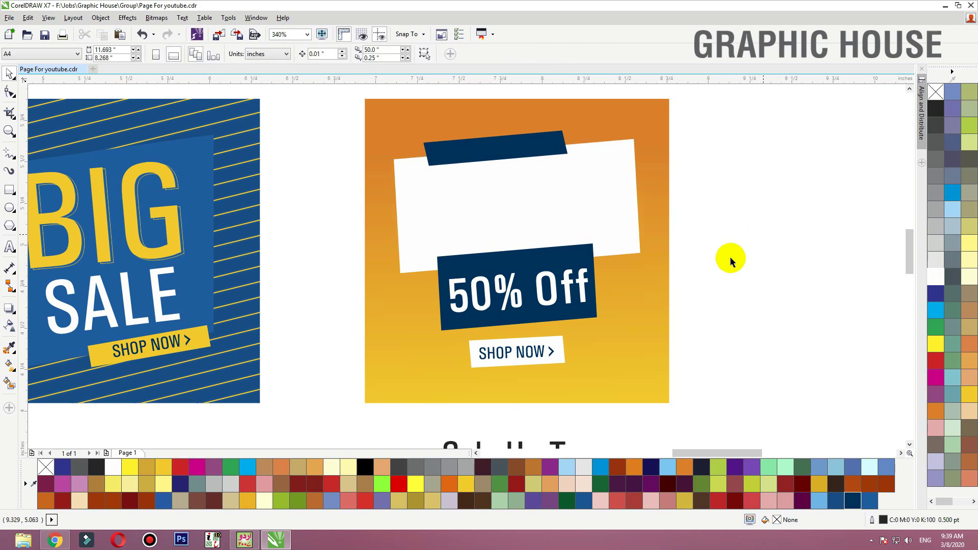
Step: Move "Best Offer Super" onto the dark blue strip across the white panel's upper edge and shrink it to about 8.085 pt
click(494, 151)
scroll(505, 153, down, 4)
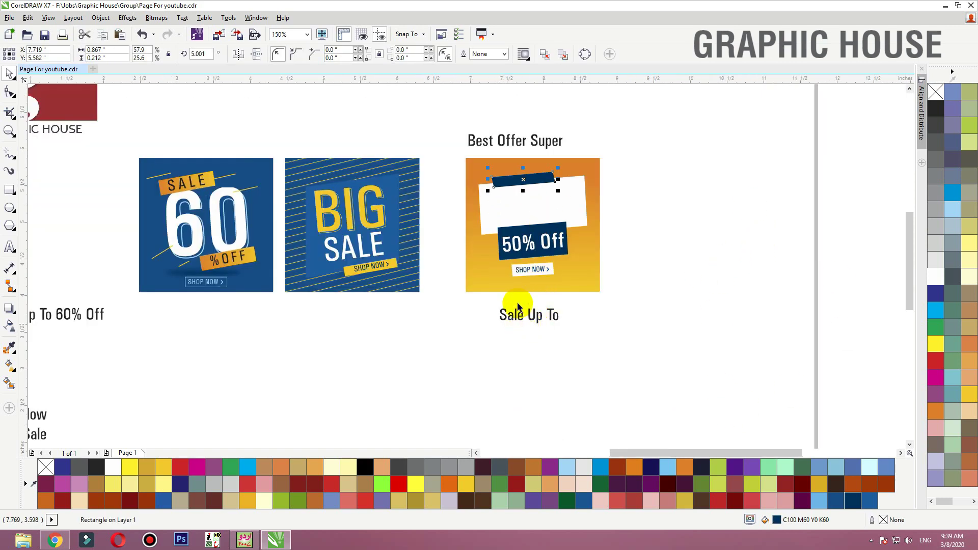
drag(541, 165, 543, 170)
scroll(546, 136, up, 5)
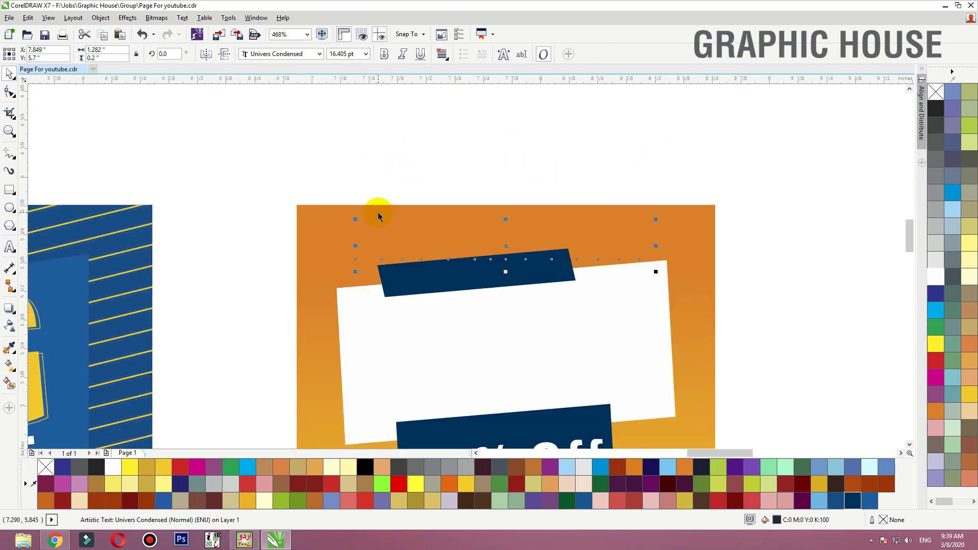
drag(656, 218, 487, 217)
drag(229, 220, 659, 287)
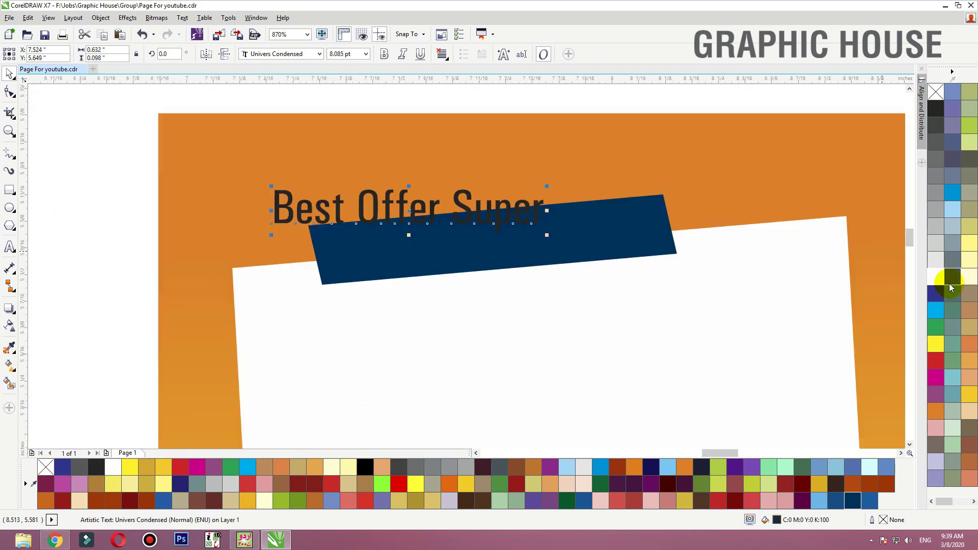
Step: Fill the "Best Offer Super" text with white and place it on the navy banner, rotated to match the banner's tilt
click(936, 277)
drag(494, 227, 564, 254)
drag(629, 218, 649, 202)
click(650, 145)
scroll(695, 221, down, 3)
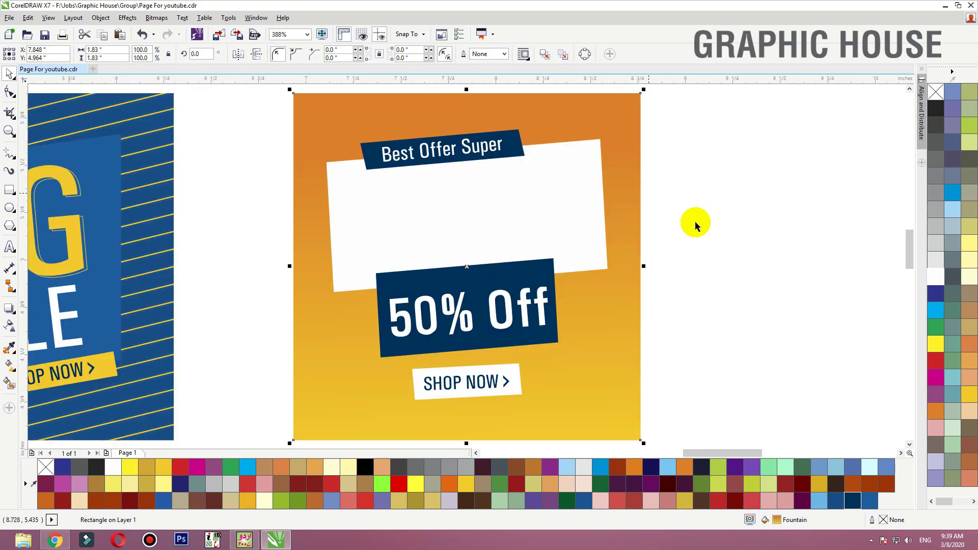
Step: Shift all the panels and text on the orange square slightly to the right as one selection
click(739, 220)
drag(703, 123, 302, 413)
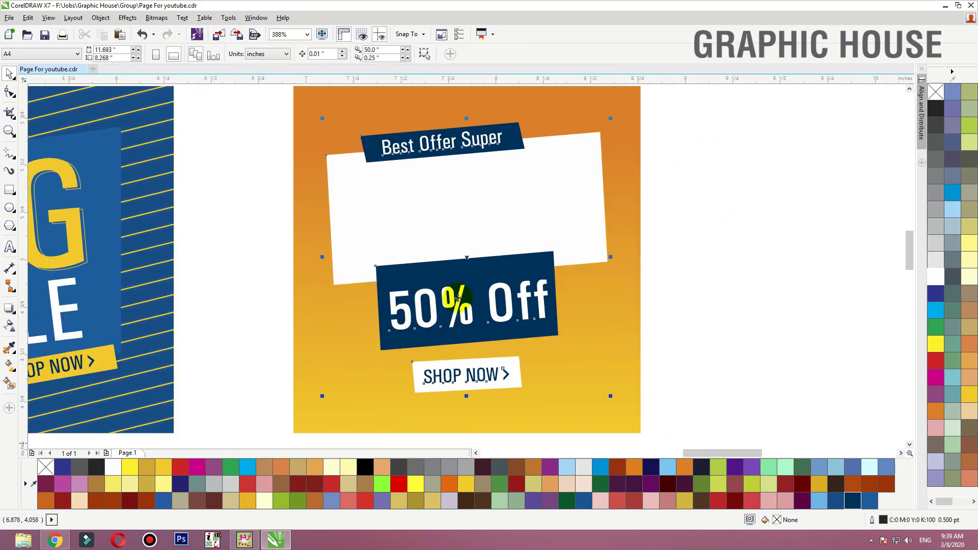
drag(465, 277, 465, 279)
click(683, 269)
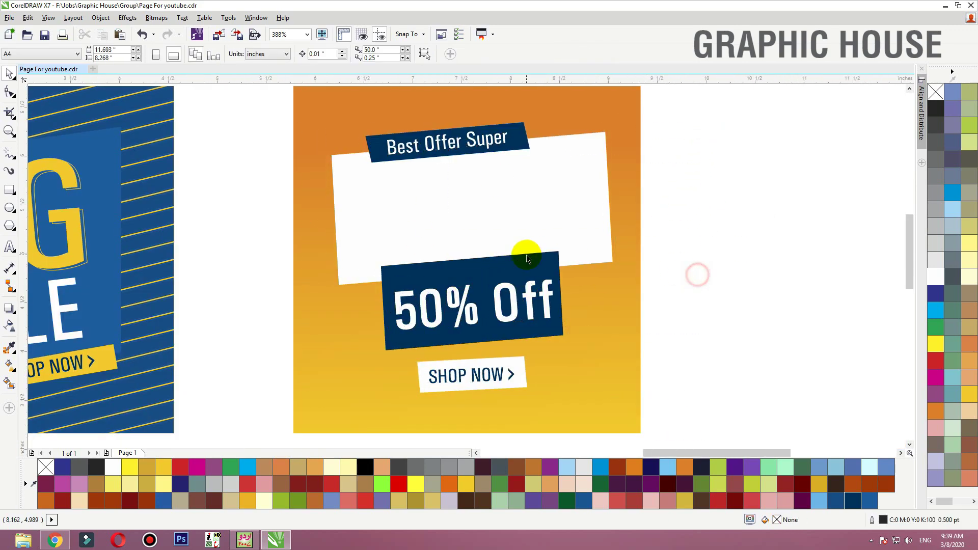
scroll(528, 257, down, 2)
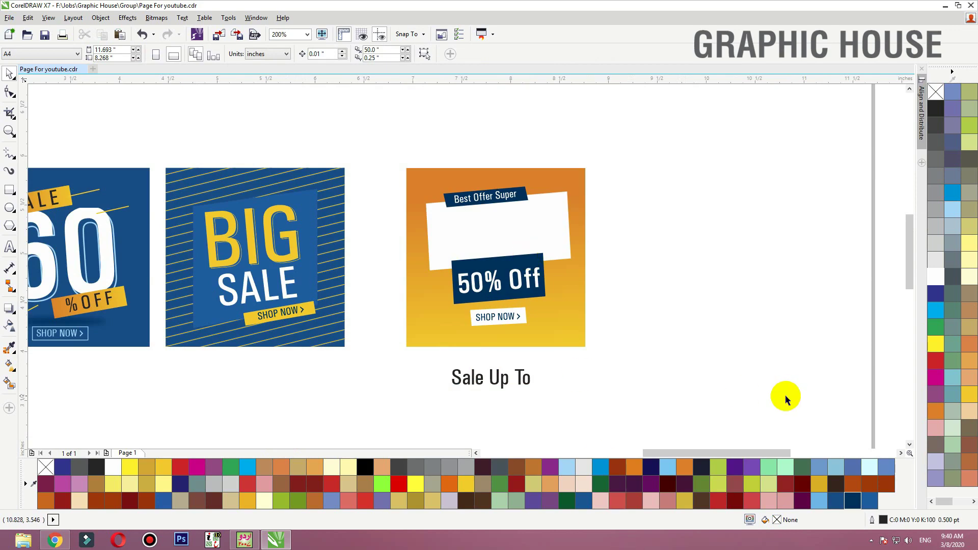
click(762, 312)
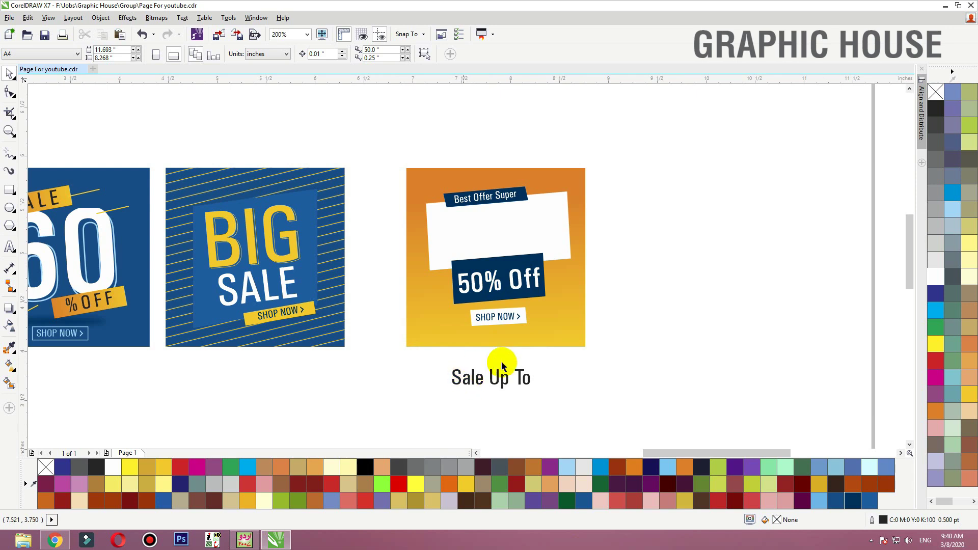
Step: Move the "Sale Up To" text beside the orange square's upper right corner and shorten it to "Sale"
key(shift+F4)
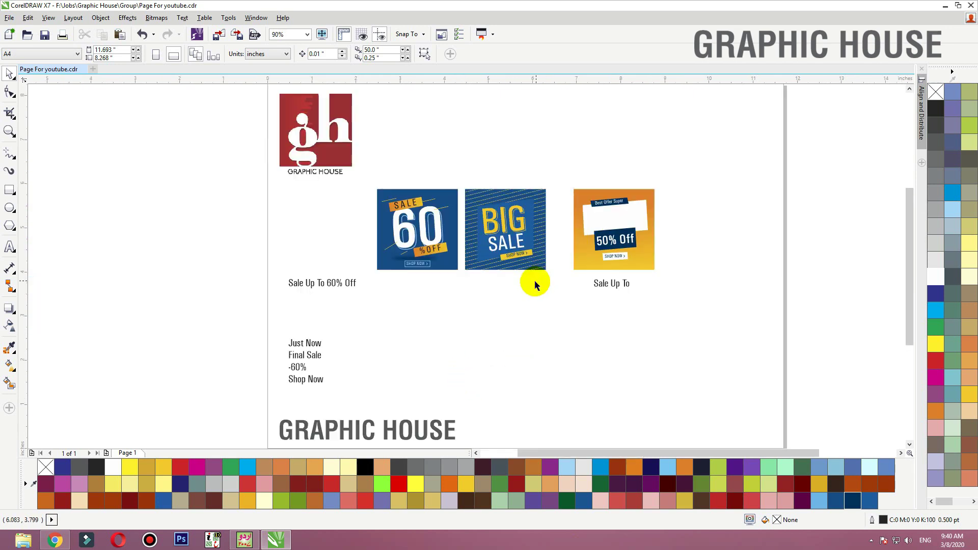
drag(311, 288, 672, 198)
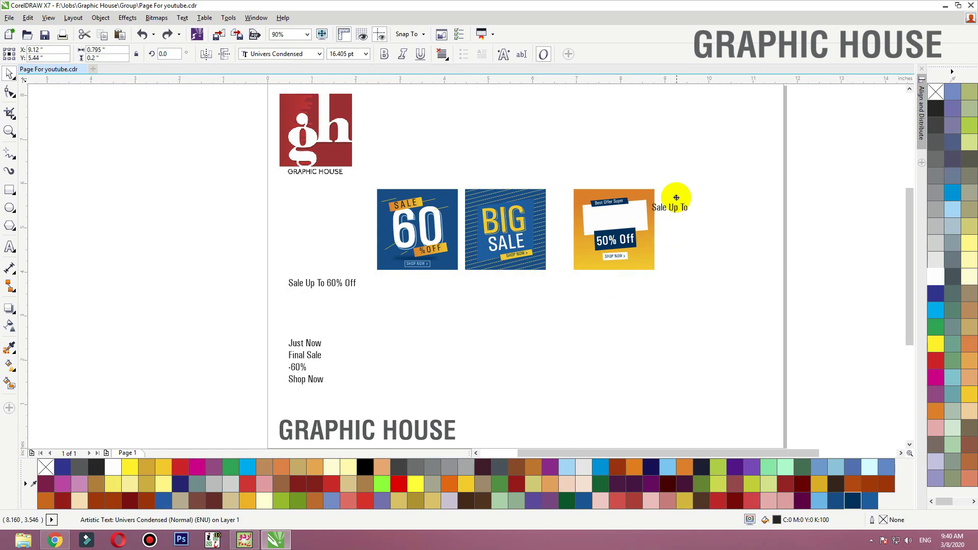
scroll(670, 192, up, 4)
double_click(596, 197)
shift+click(709, 196)
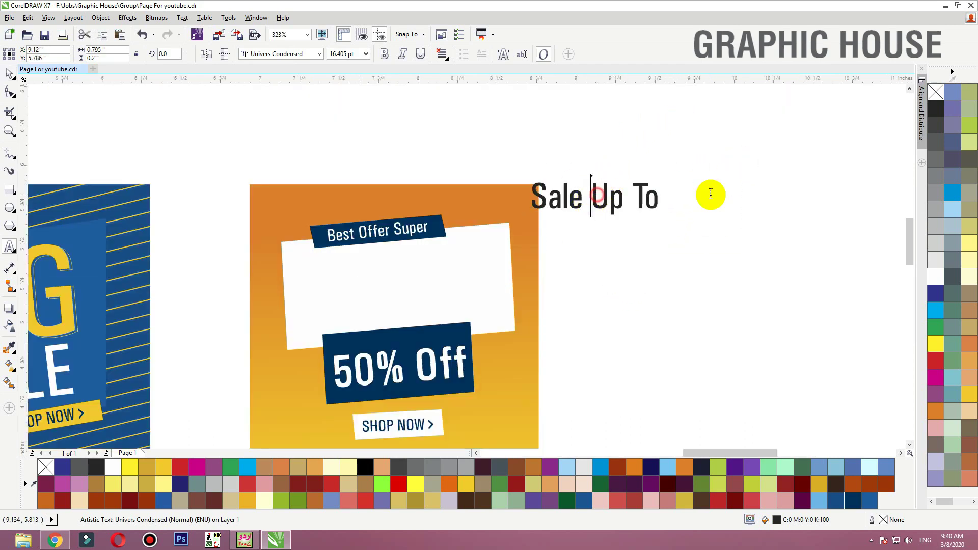
key(Delete)
Step: Convert the word "Sale" to uppercase
key(ctrl+a)
key(shift+F3)
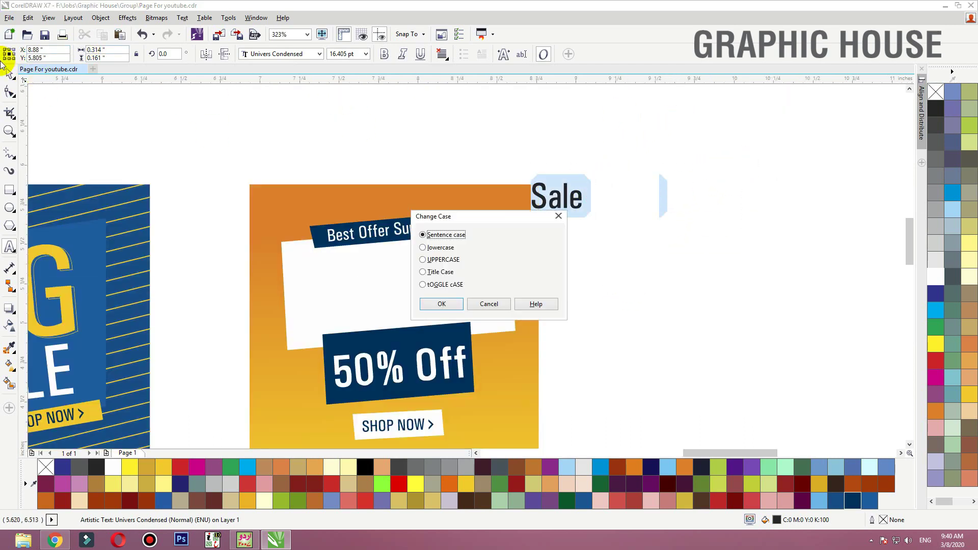
key(Down)
key(Down)
key(Return)
click(10, 73)
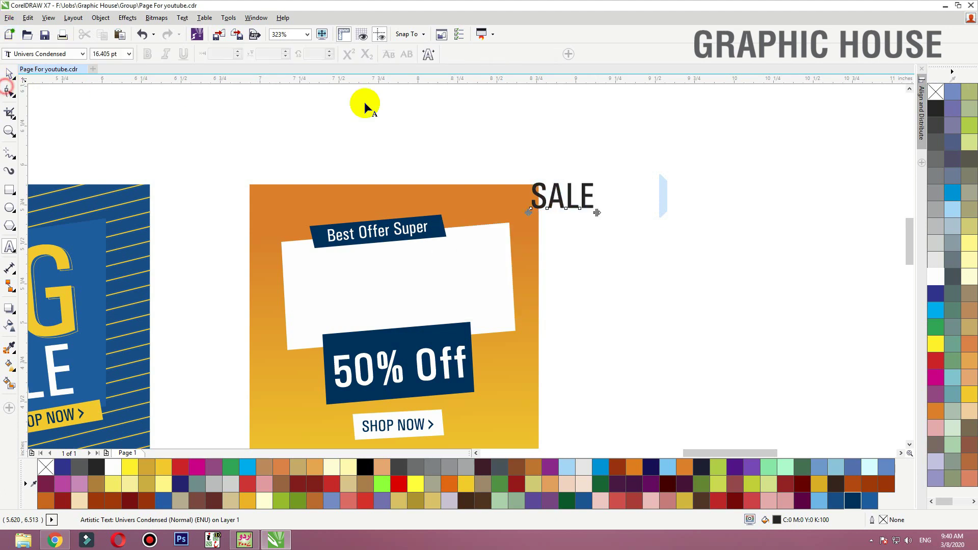
Step: Move the SALE text onto the white panel and fill it with navy blue, C100 M60 Y0 K60
click(561, 203)
drag(561, 203, 366, 315)
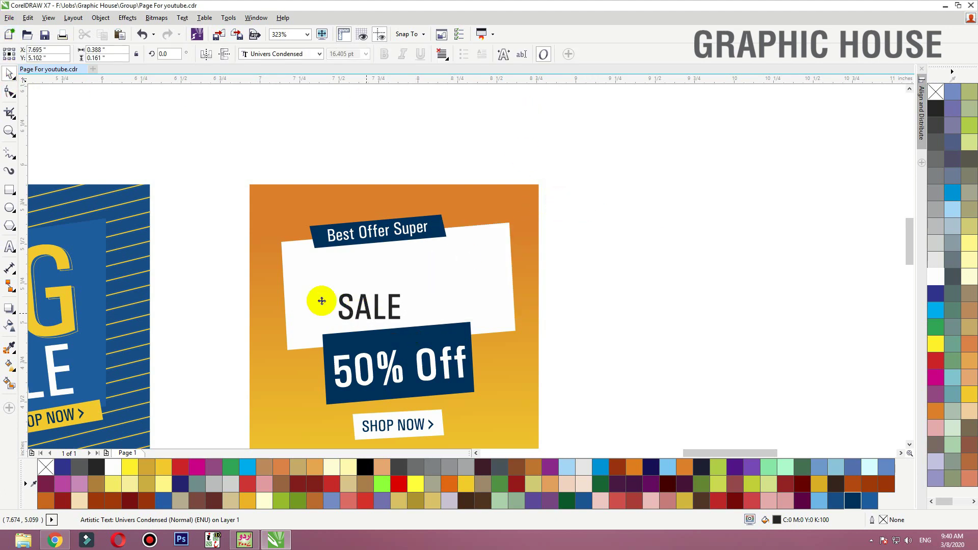
drag(192, 212, 815, 380)
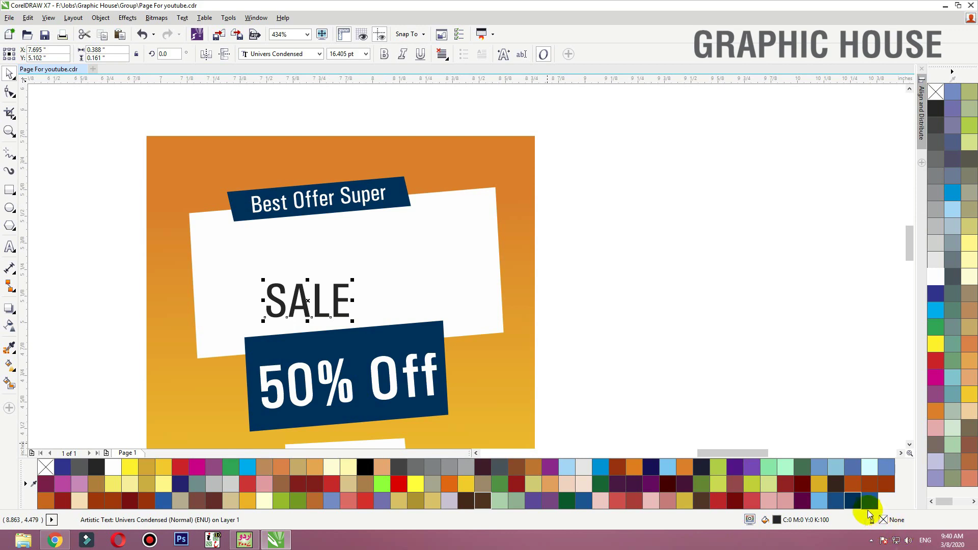
click(853, 501)
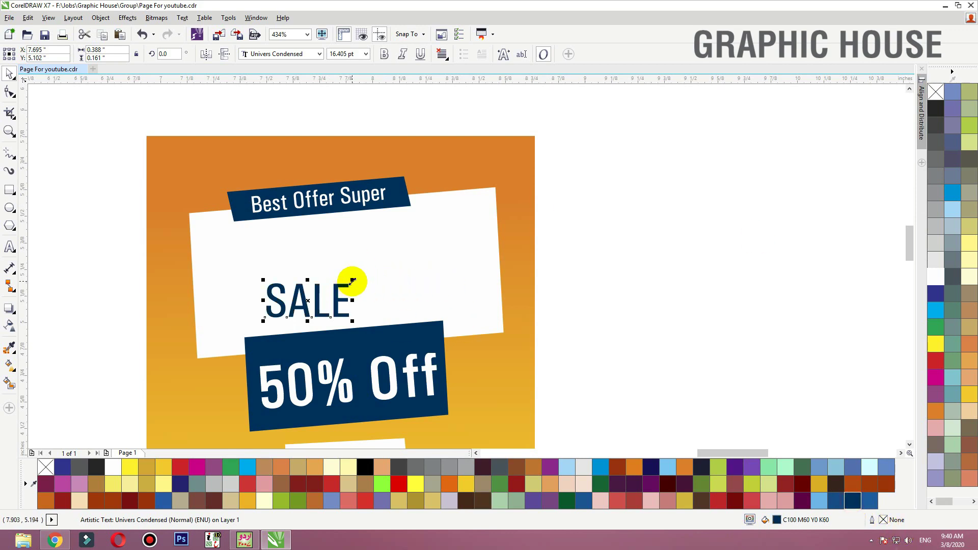
Step: Enlarge the SALE text to about 41.5 pt on the white panel and make it bold
drag(353, 280, 474, 225)
drag(429, 273, 411, 274)
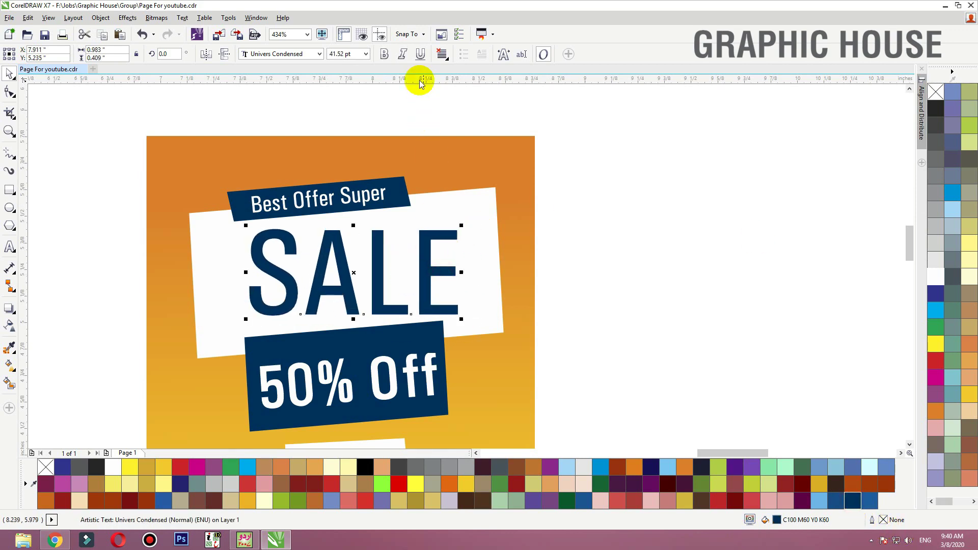
click(385, 54)
Step: Rotate the SALE text by about 5.85 degrees and enlarge it to about 48 pt to fill the white panel
click(460, 250)
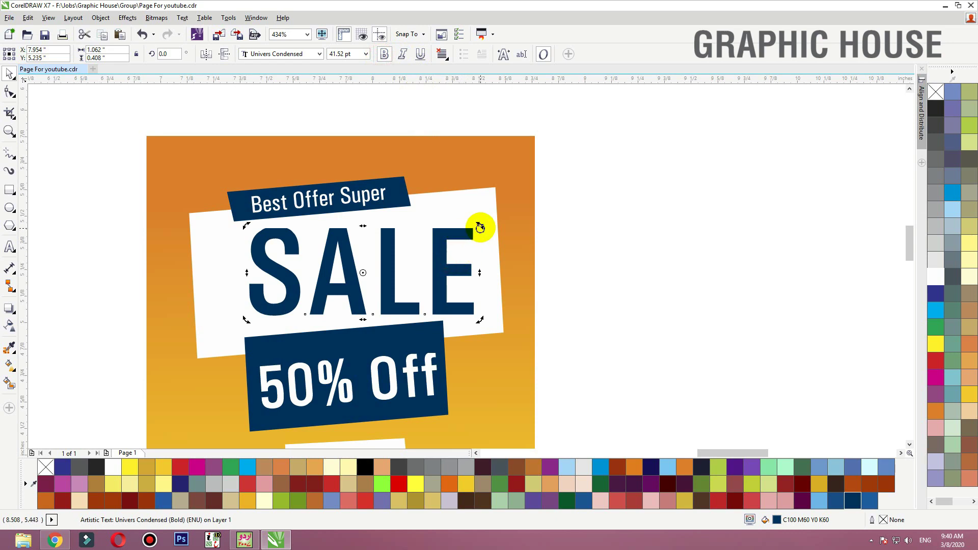
drag(481, 227, 479, 210)
drag(440, 270, 400, 273)
click(400, 273)
drag(444, 220, 480, 203)
Step: Reduce the height of the navy box behind "50% Off" to about 0.44 inches and nudge its text up slightly
click(337, 334)
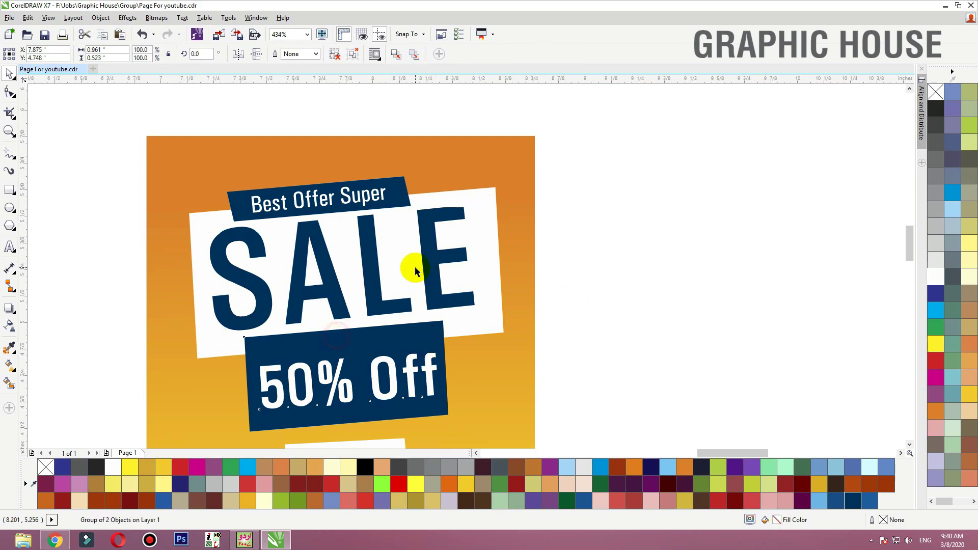
scroll(415, 272, up, 2)
ctrl+click(461, 205)
drag(443, 348, 442, 331)
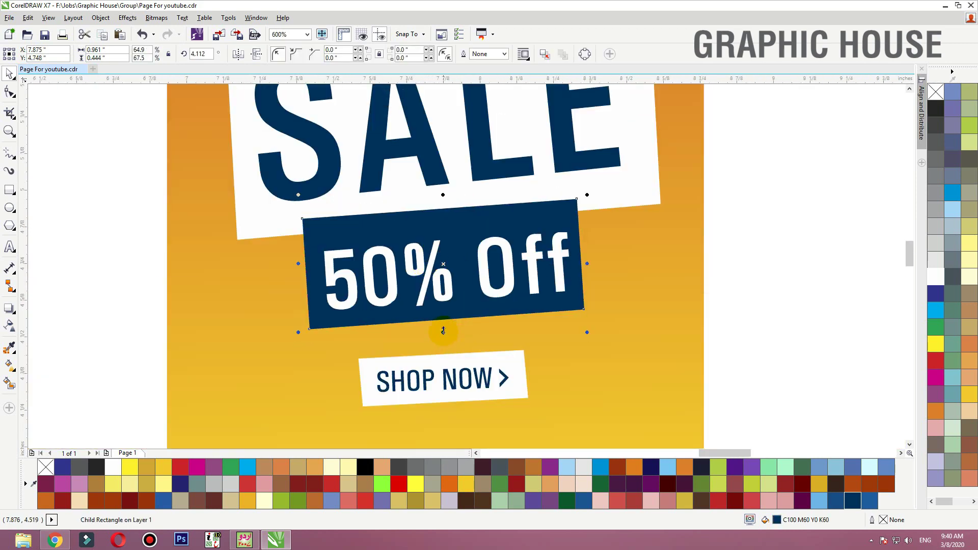
ctrl+click(440, 299)
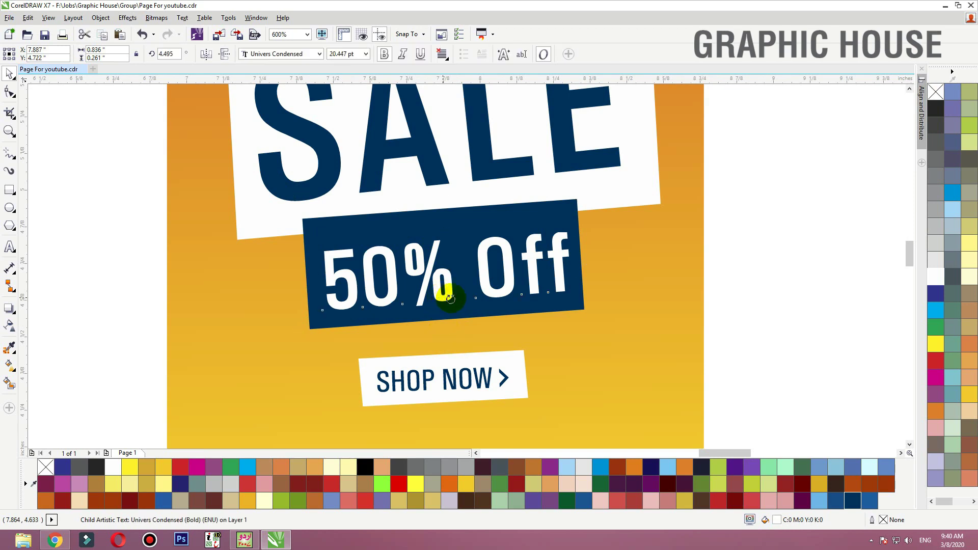
drag(449, 298, 450, 294)
click(466, 284)
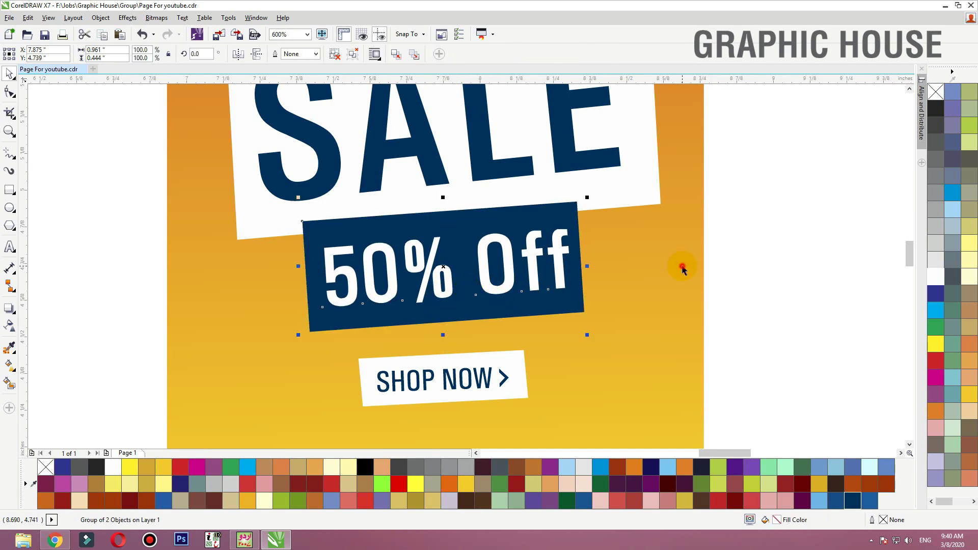
Step: Nudge the "Best Offer Super" text and its navy banner upward together, away from SALE
key(shift+F4)
scroll(491, 131, up, 2)
ctrl+click(471, 188)
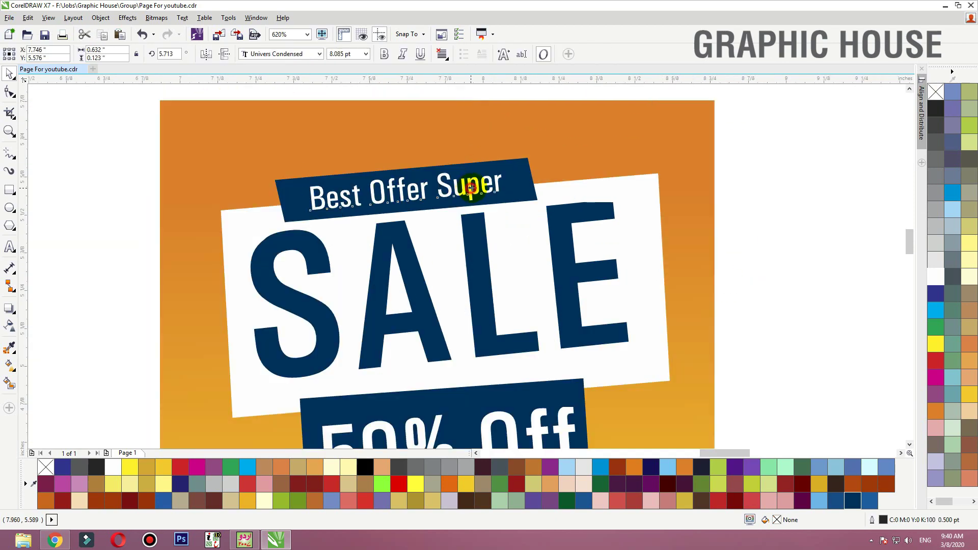
ctrl+shift+click(517, 185)
key(Up)
key(Up)
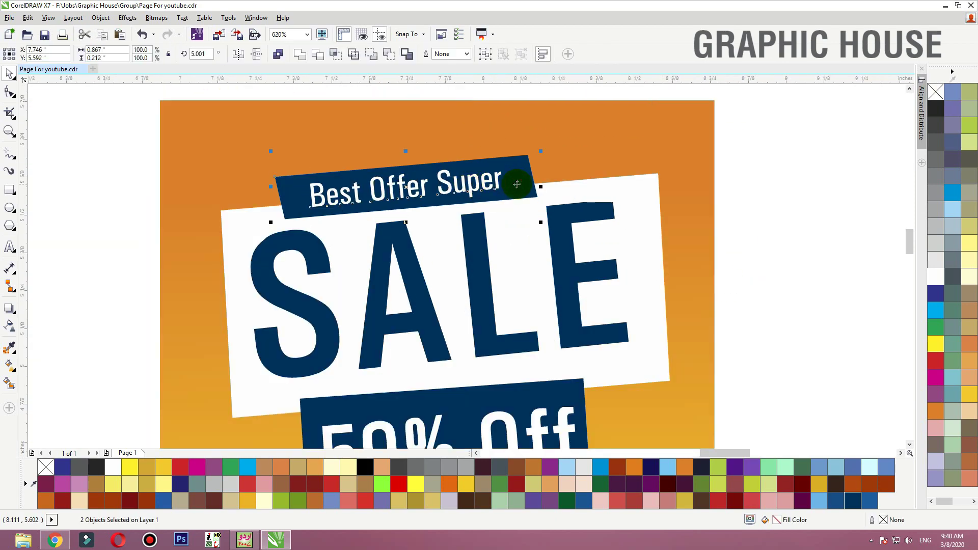
Step: Adjust the SALE text's rotation to about 4.5 degrees and place a copy of it higher up, over the top banner
ctrl+click(473, 288)
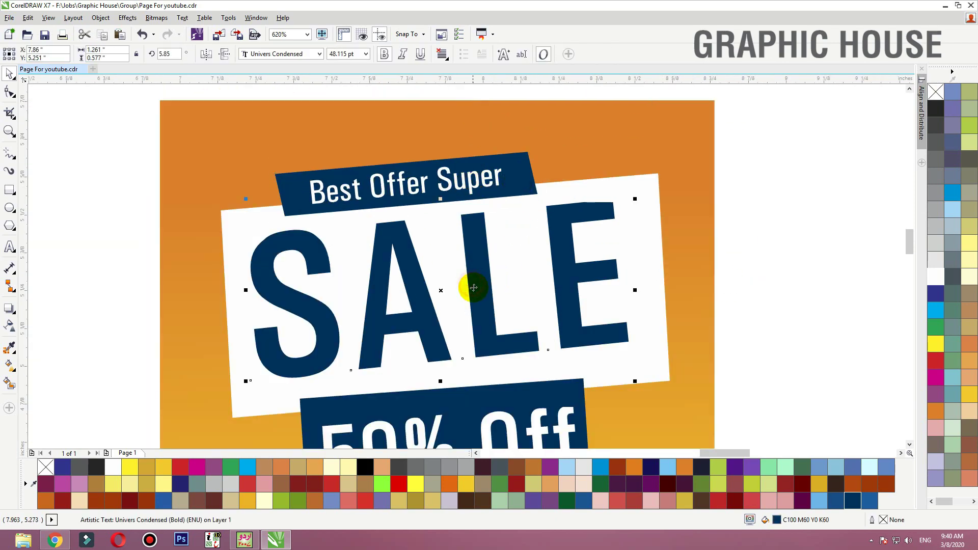
click(476, 286)
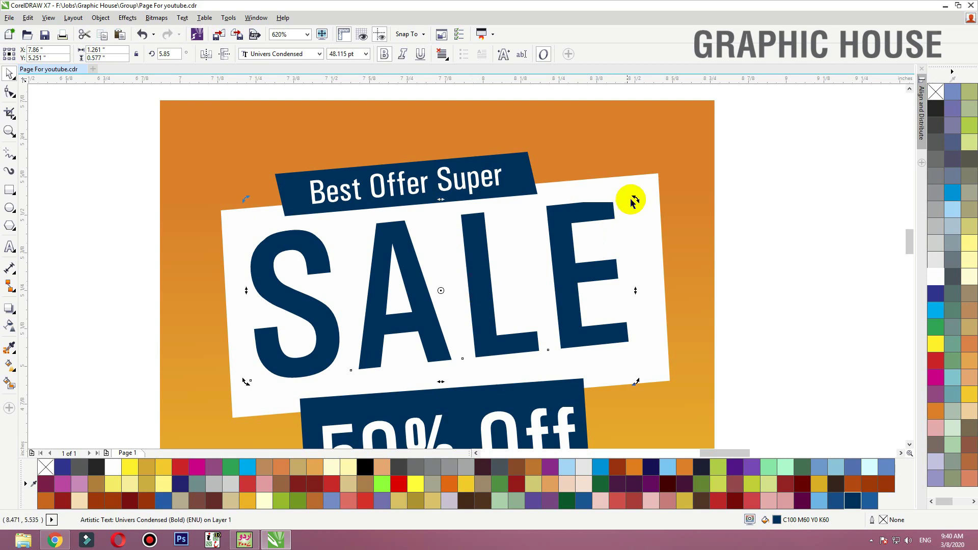
drag(636, 201, 571, 225)
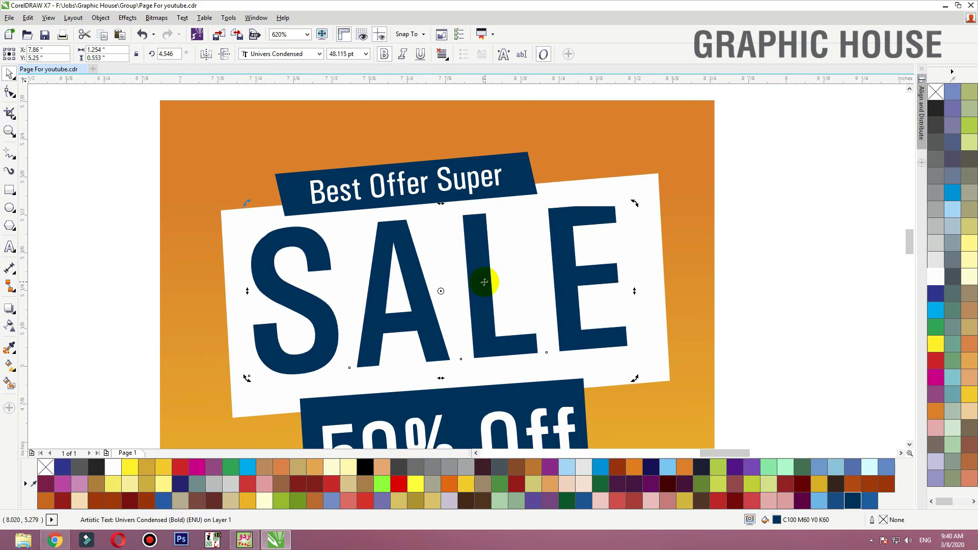
drag(475, 275, 497, 186)
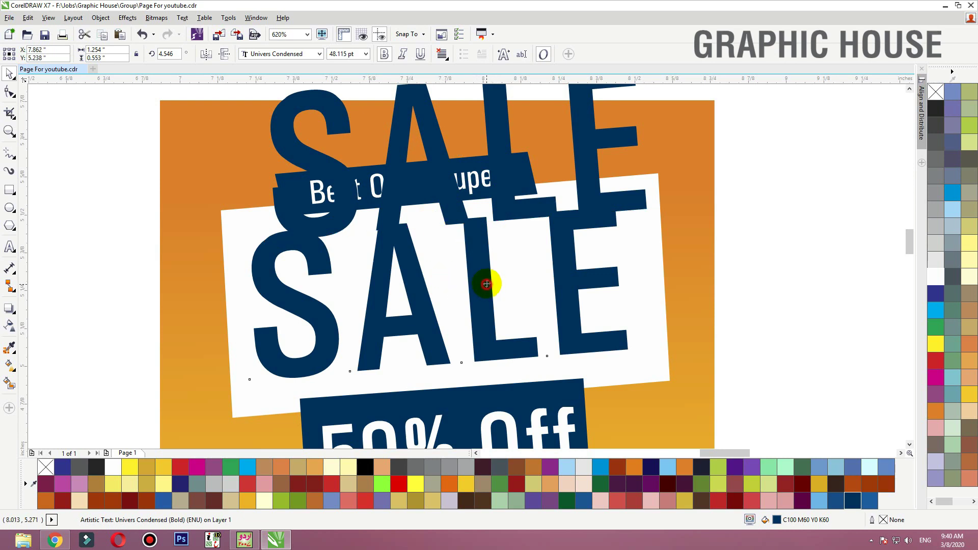
click(484, 311)
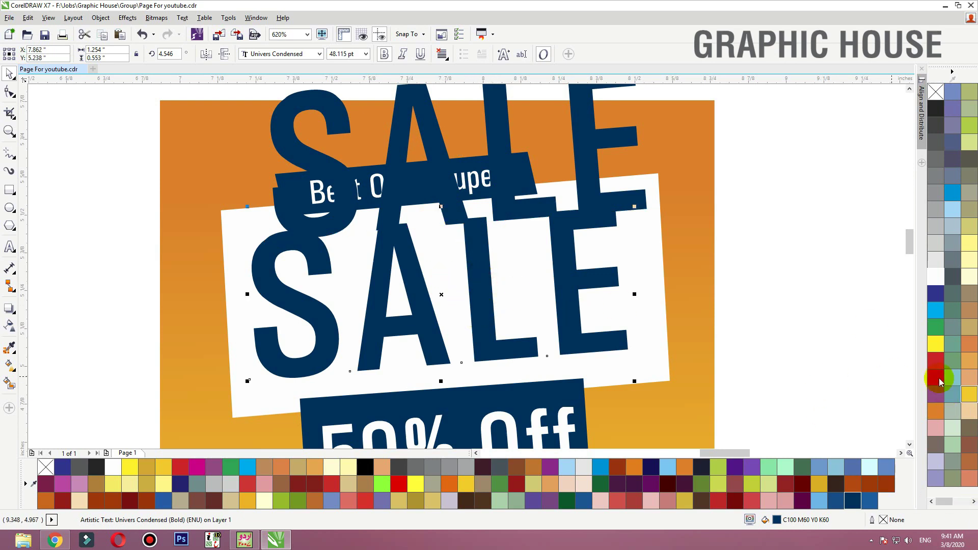
right_click(937, 295)
key(ctrl+z)
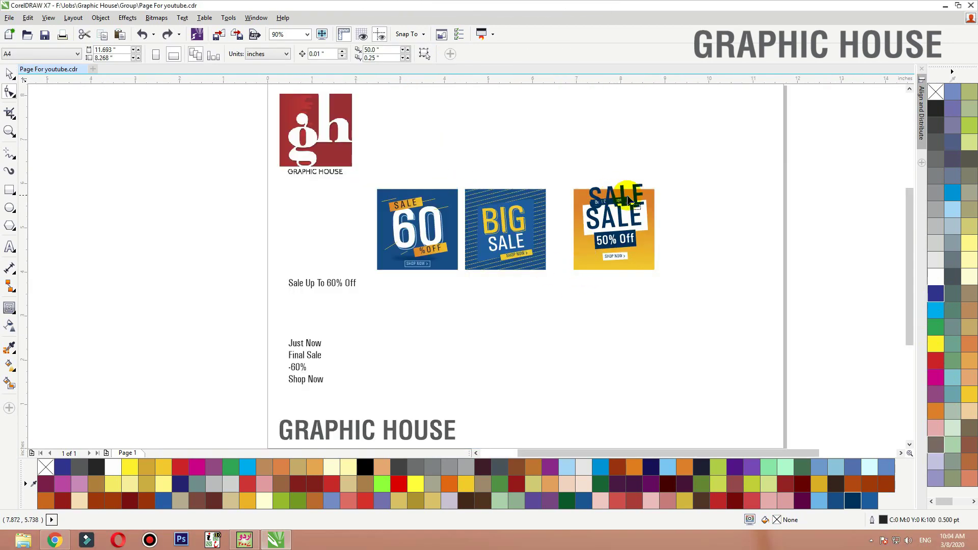
Step: Give the lower SALE text a hairline outline in navy C100 M60 Y0 K60 and remove its fill
scroll(657, 204, up, 3)
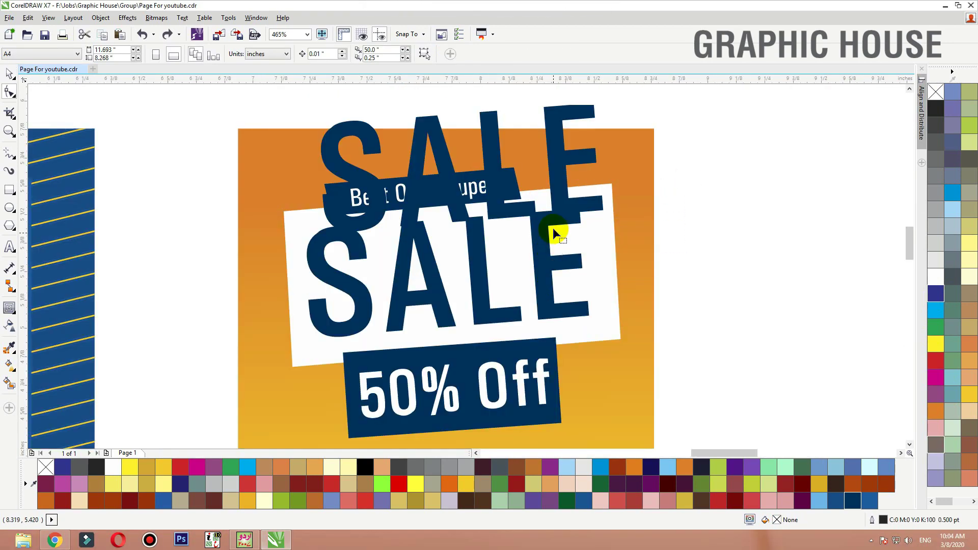
key(space)
click(544, 230)
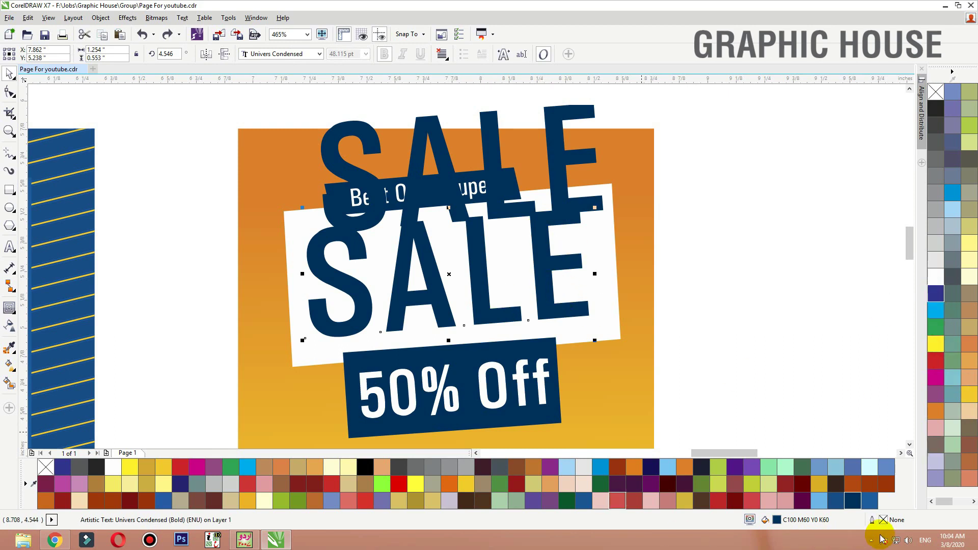
right_click(858, 504)
click(937, 92)
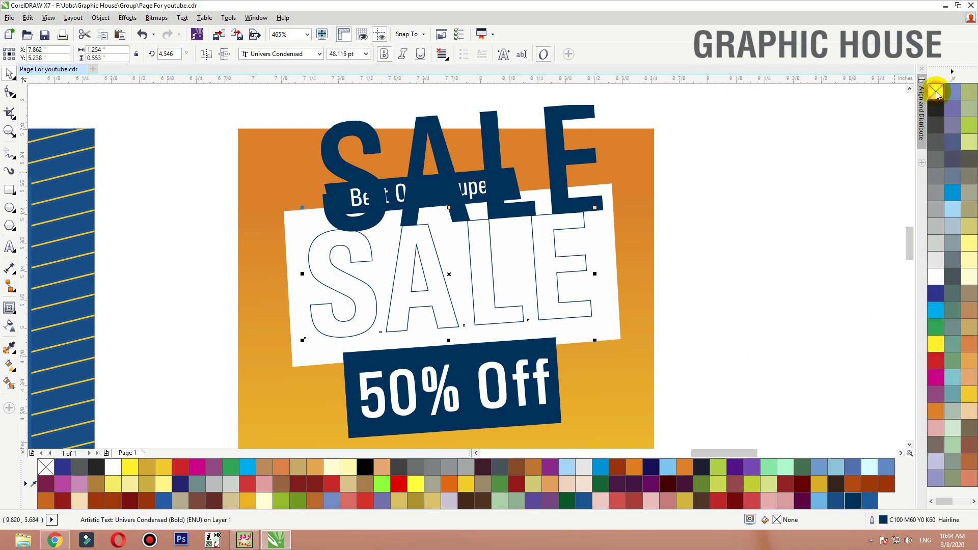
Step: Move the solid SALE copy over the outlined one, offset slightly up and left so the outline reads as a shadow
drag(574, 153, 546, 258)
click(808, 247)
scroll(571, 143, down, 2)
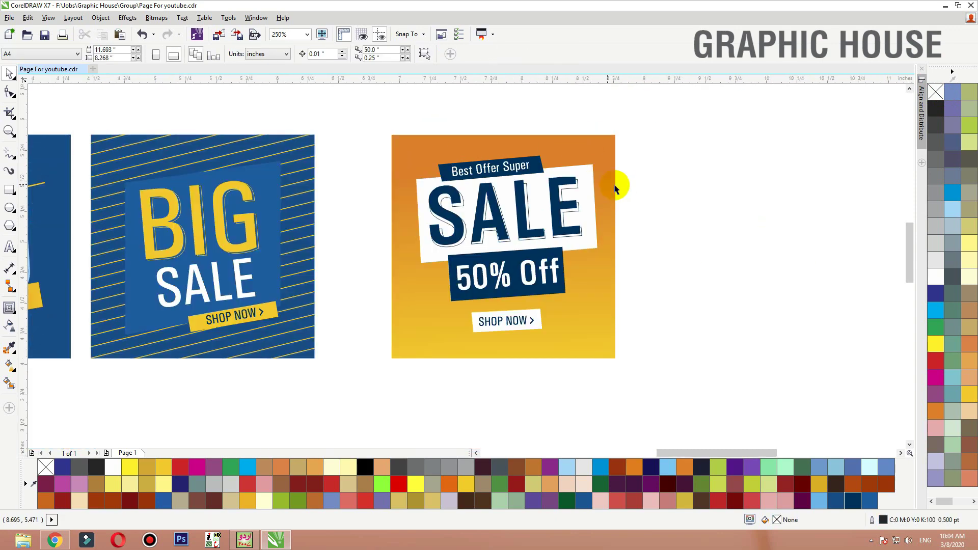
drag(703, 142, 367, 336)
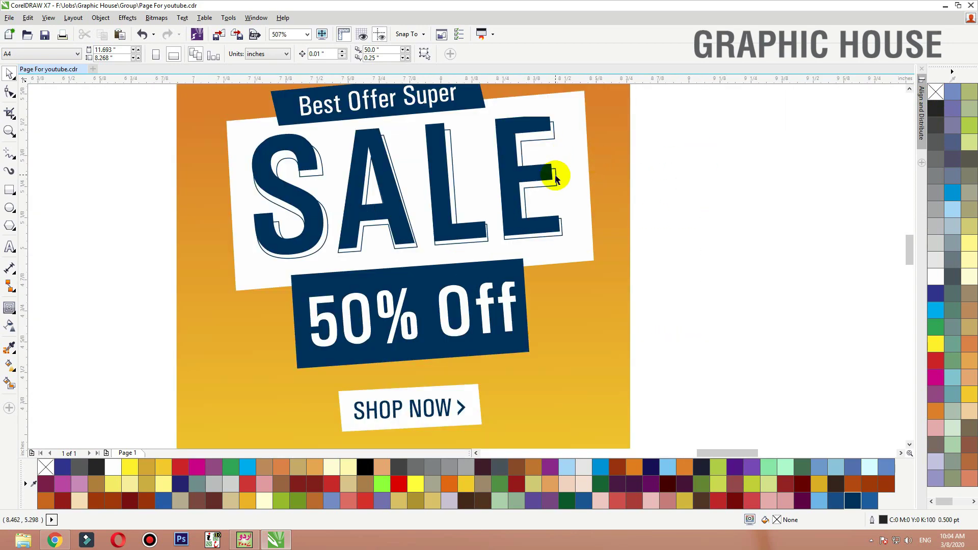
click(555, 176)
key(F12)
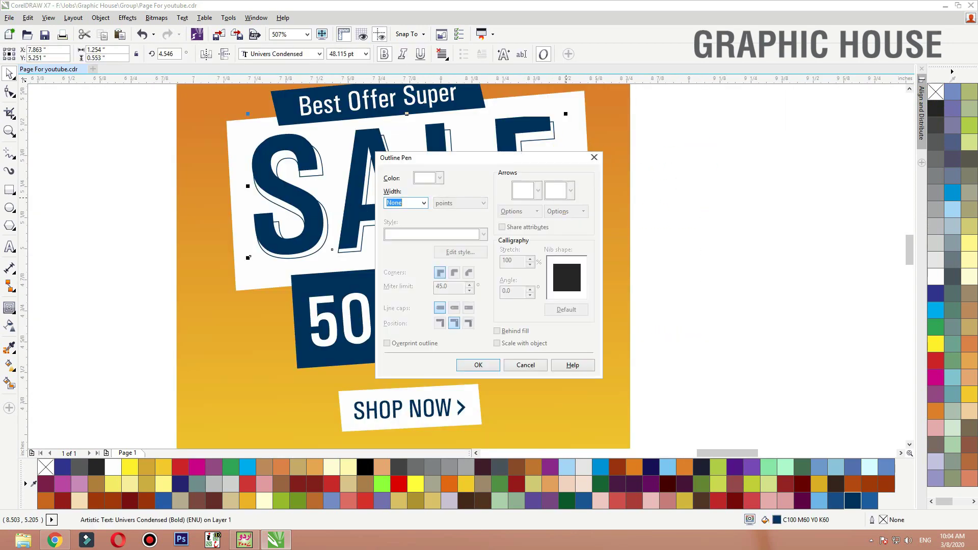
key(Return)
click(565, 199)
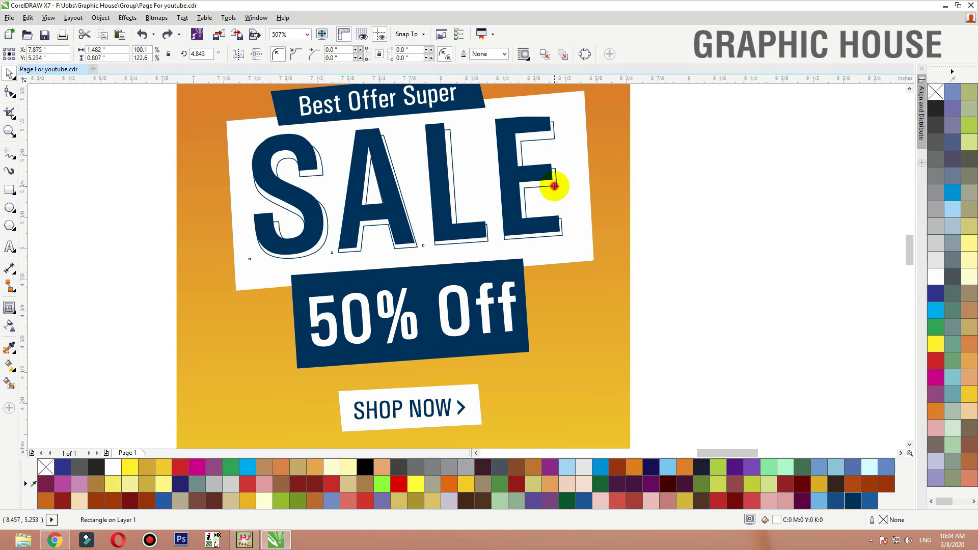
Step: Try outline widths of 1 pt, 0.5 pt and 0.7 pt on the outlined SALE text behind the solid one
drag(555, 186, 558, 193)
key(F12)
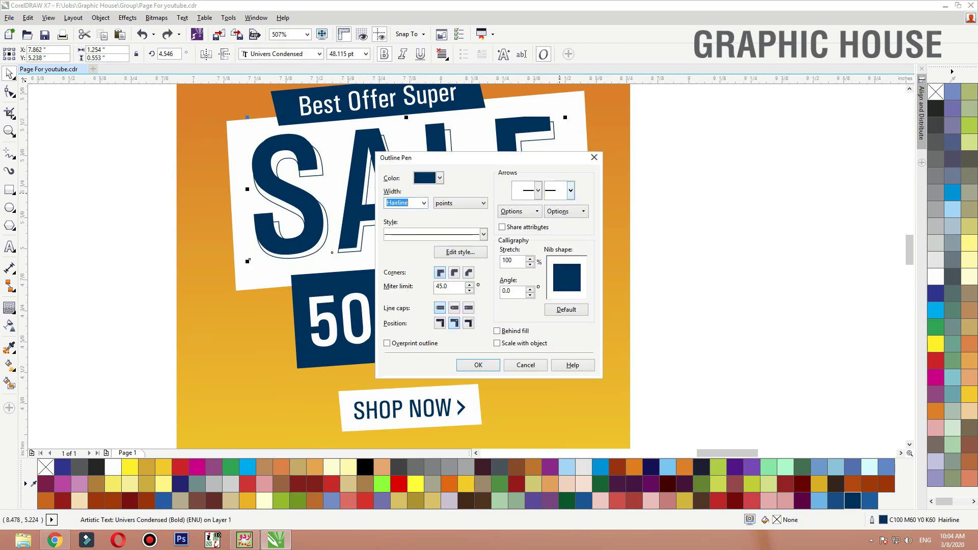
key(Return)
key(F12)
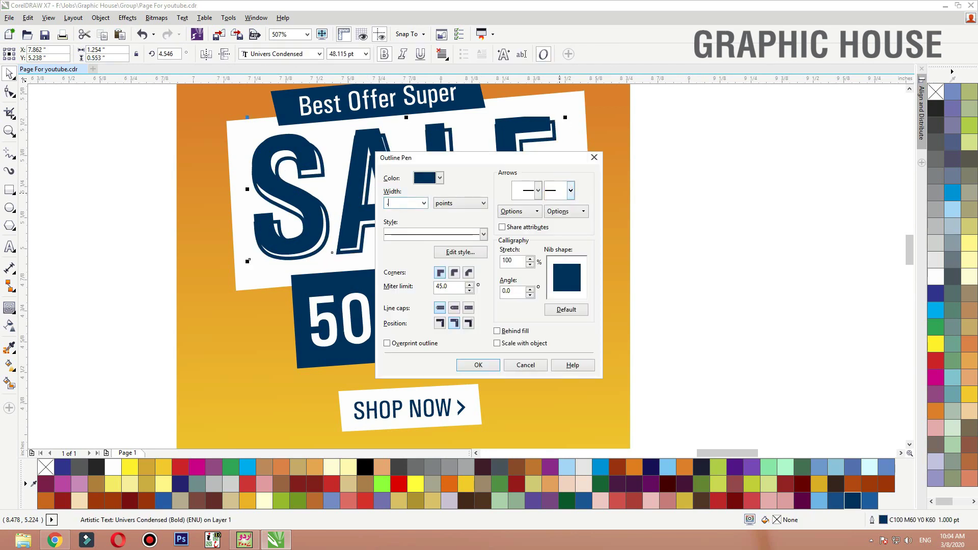
key(Return)
key(F12)
text(.)
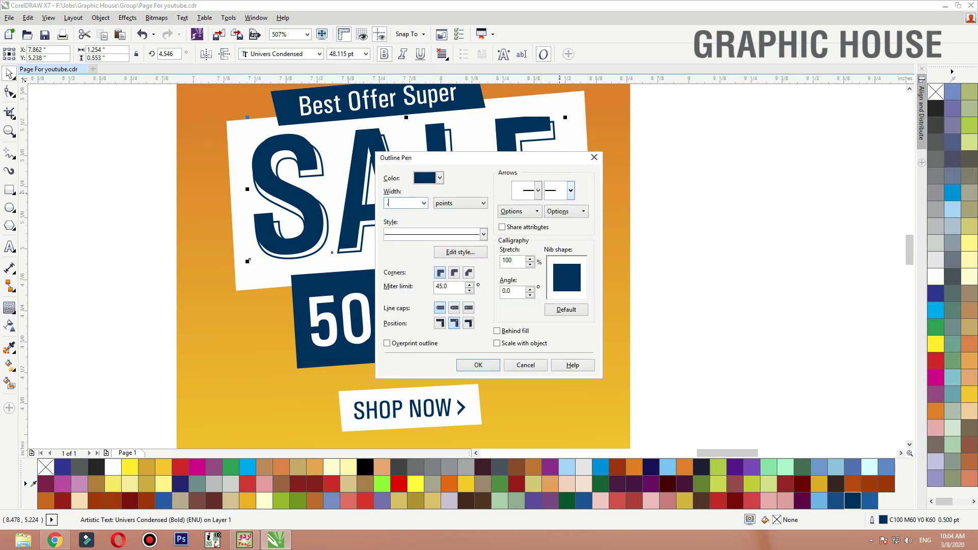
text(7)
key(Return)
click(788, 197)
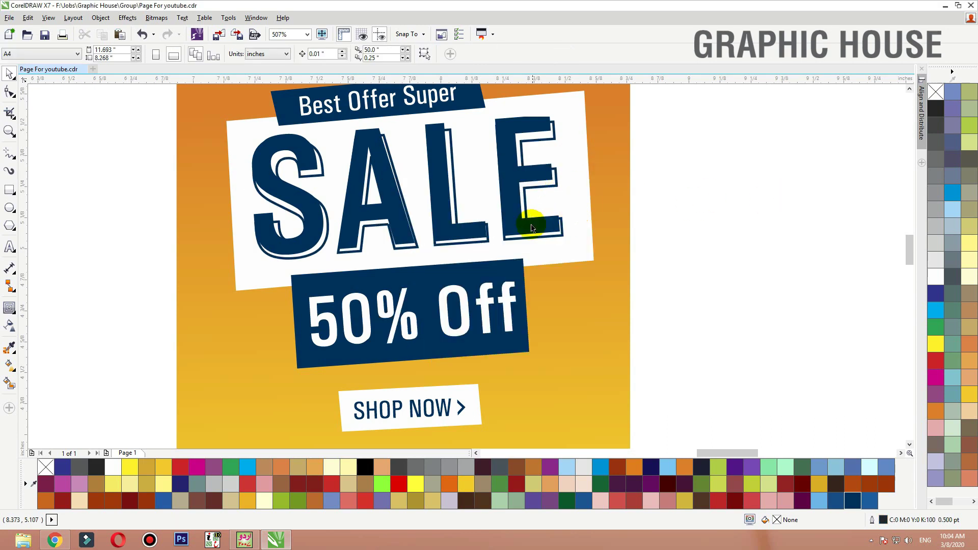
Step: Nudge the solid SALE text slightly down and set the outlined SALE text's outline width to 0.55 pt
drag(531, 227, 531, 224)
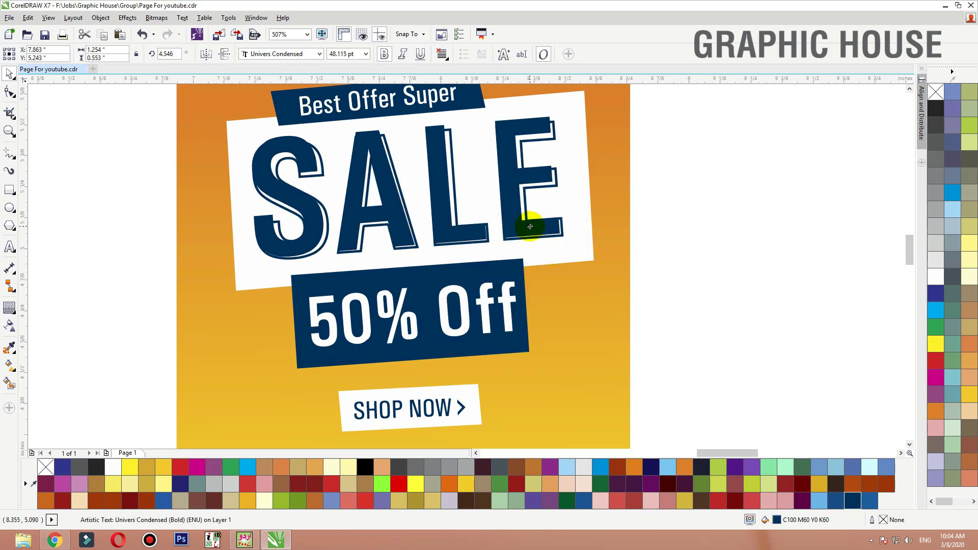
key(F12)
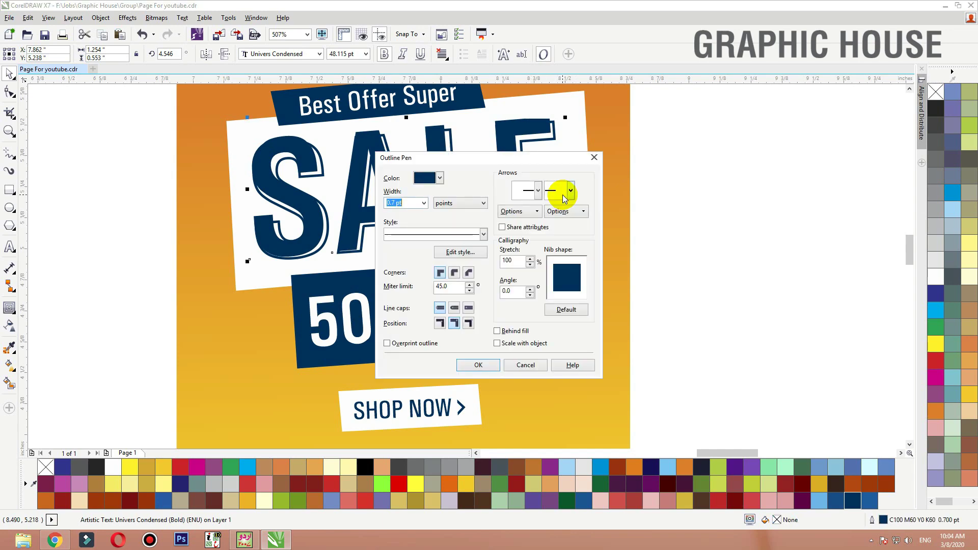
text(.55)
key(Return)
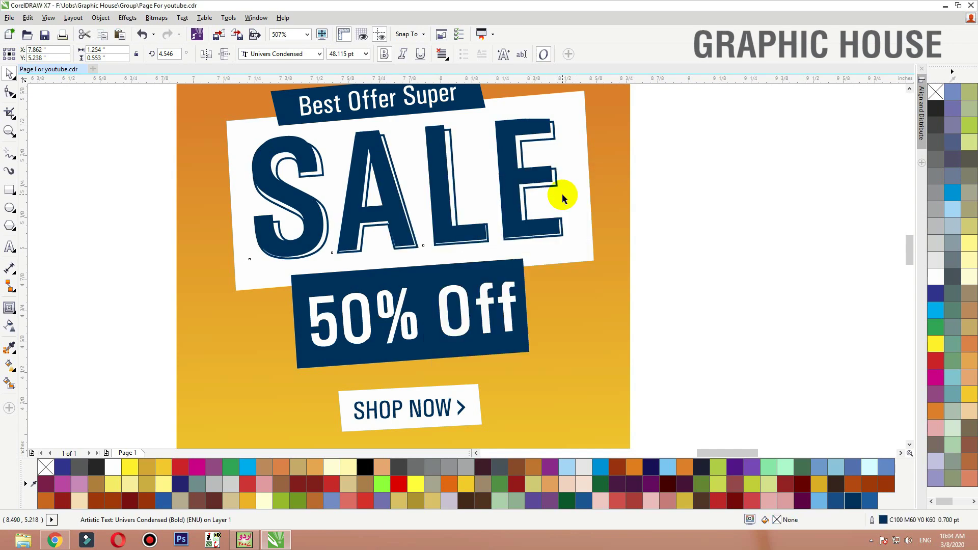
click(690, 193)
Step: Move the SHOP NOW text and its white rectangle together slightly up, closer to the 50% Off banner
scroll(693, 199, down, 2)
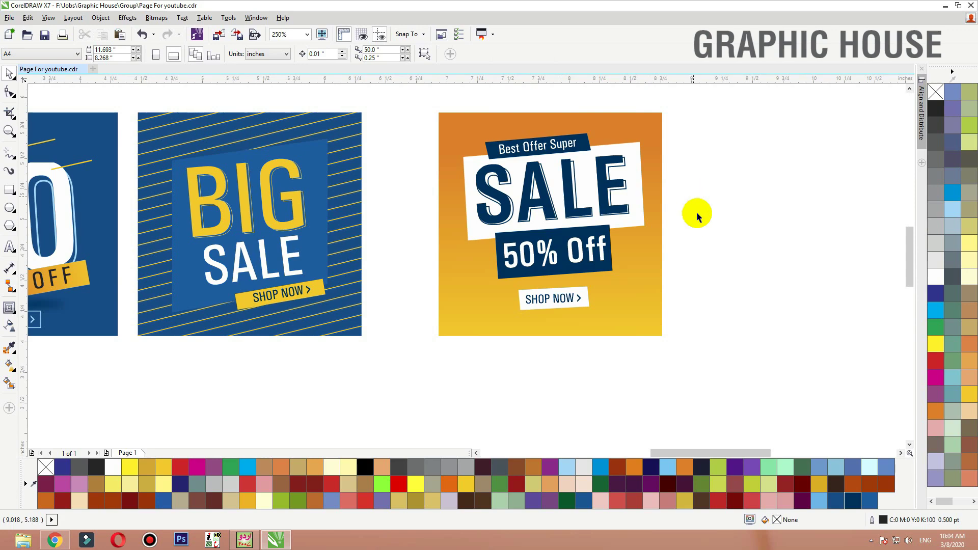
scroll(683, 255, down, 3)
scroll(354, 350, up, 4)
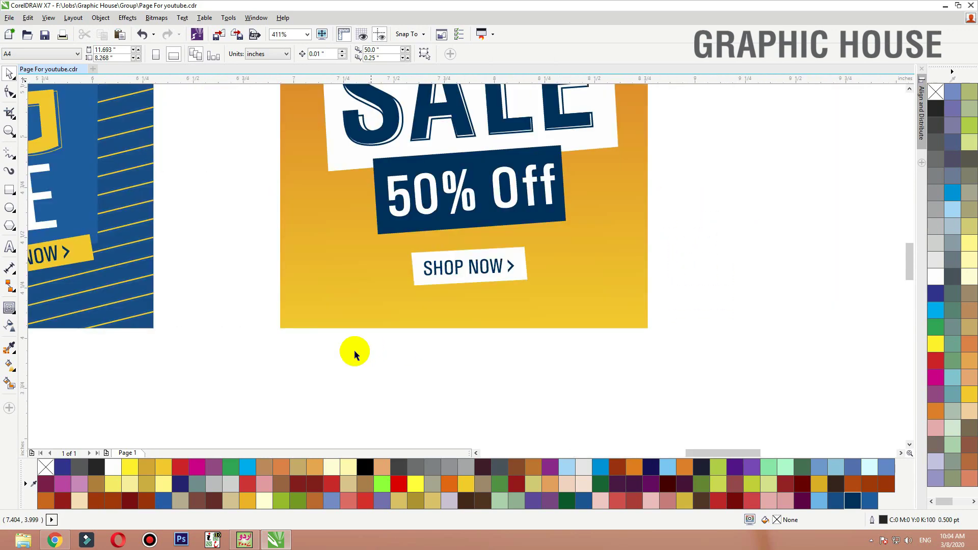
drag(353, 350, 582, 228)
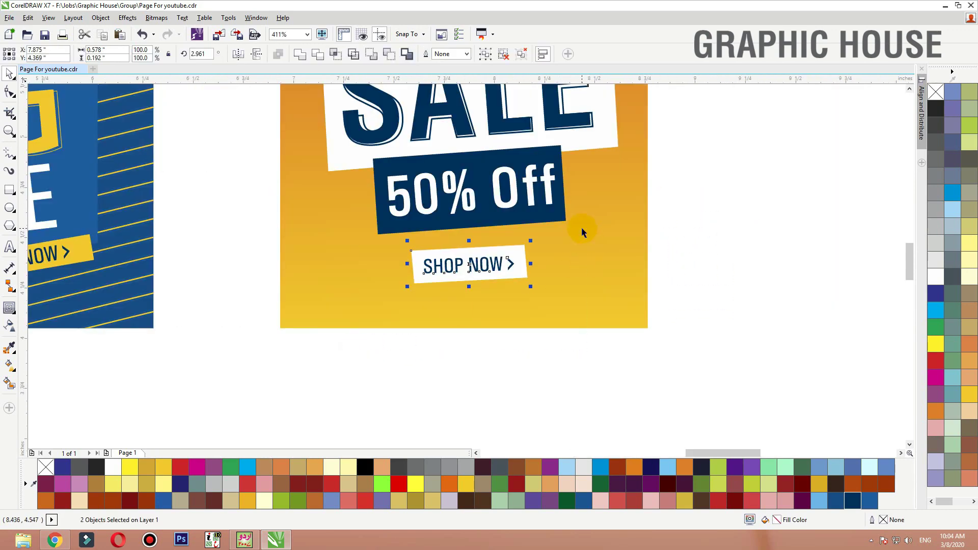
Step: Draw a flat ellipse about 0.95 by 0.06 inches beneath SHOP NOW, filled with orange C0 M60 Y100 K0 and without an outline
click(9, 210)
drag(378, 291, 574, 305)
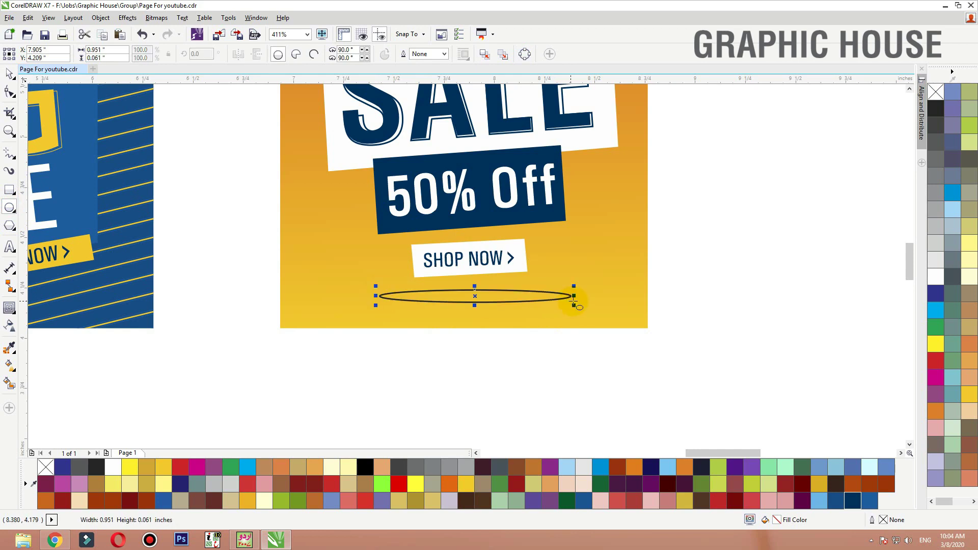
right_click(936, 94)
click(935, 421)
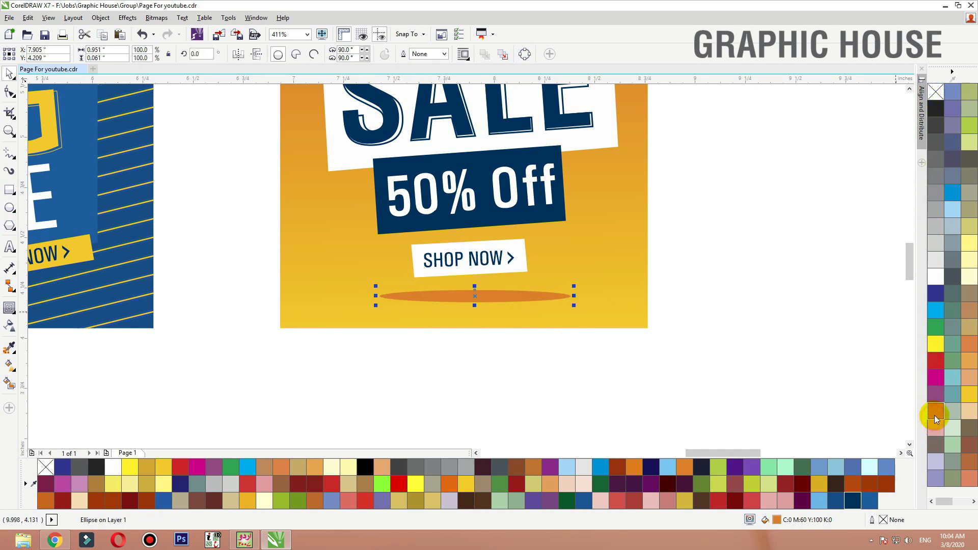
Step: Convert the orange ellipse to a bitmap and soften it into a shadow with a Gaussian Blur
click(156, 17)
click(164, 33)
click(448, 323)
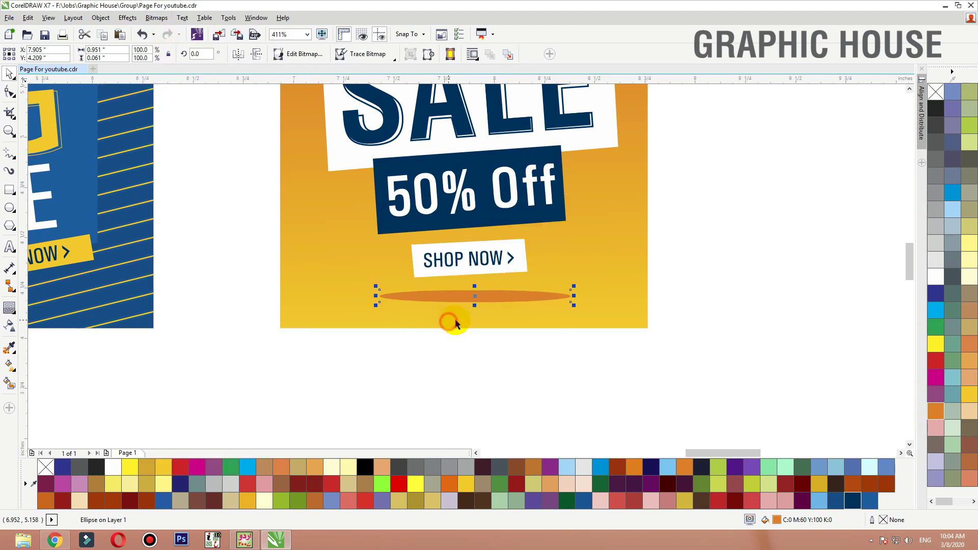
click(157, 18)
mouse_move(250, 312)
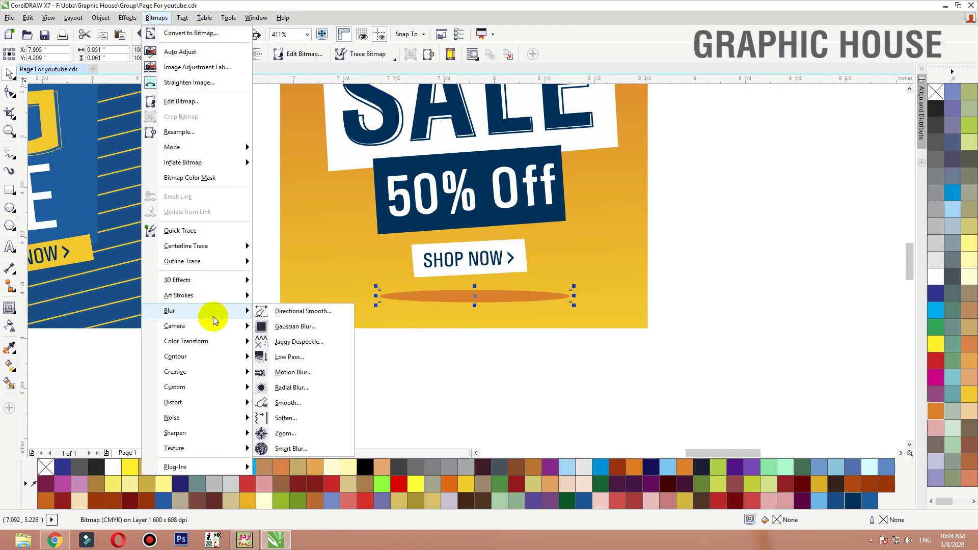
click(288, 326)
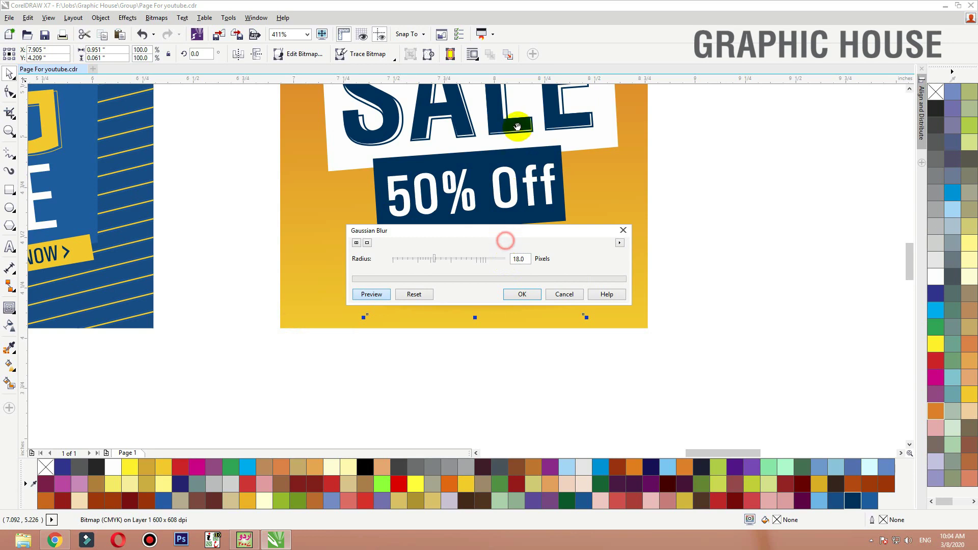
drag(501, 230, 497, 131)
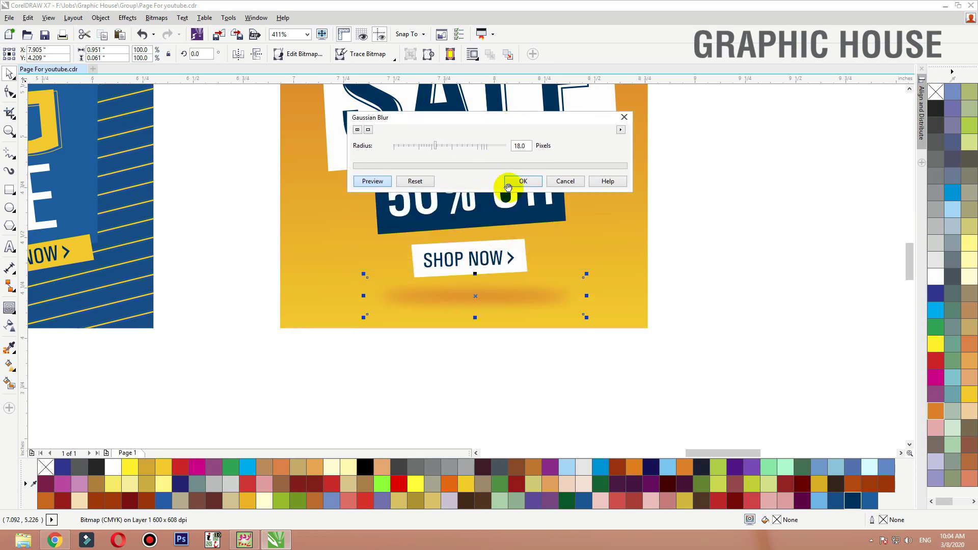
click(431, 147)
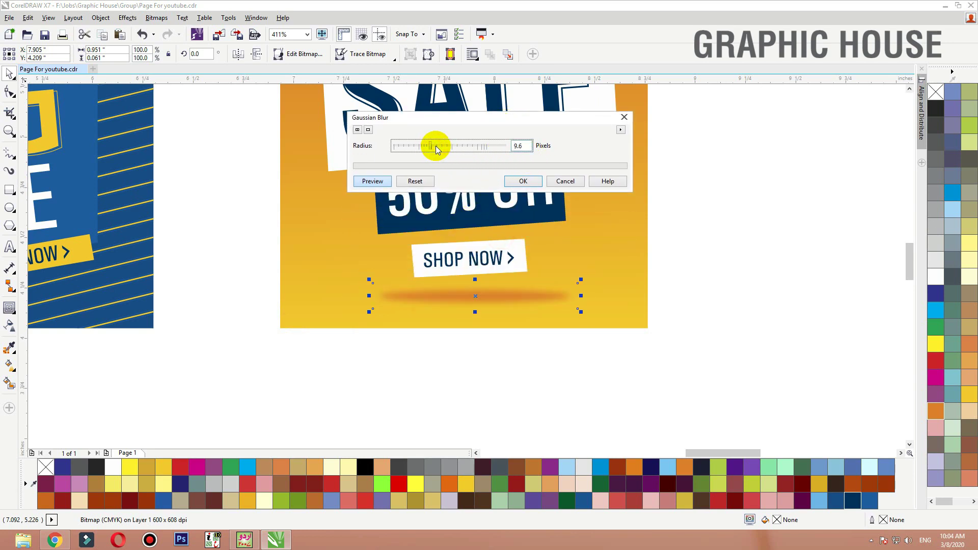
click(436, 146)
click(523, 182)
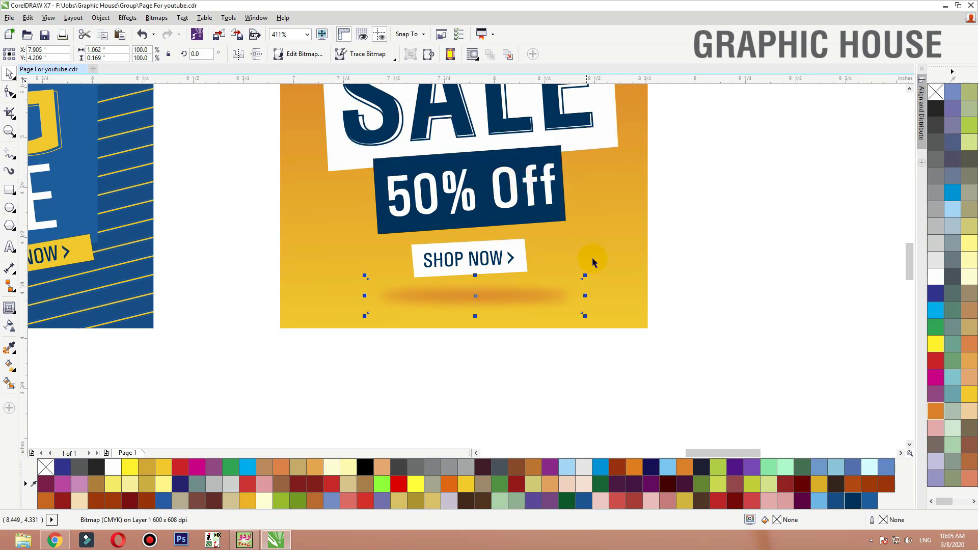
Step: Shift the blurred ellipse shadow slightly left beneath the SHOP NOW element
click(604, 251)
click(738, 243)
click(465, 299)
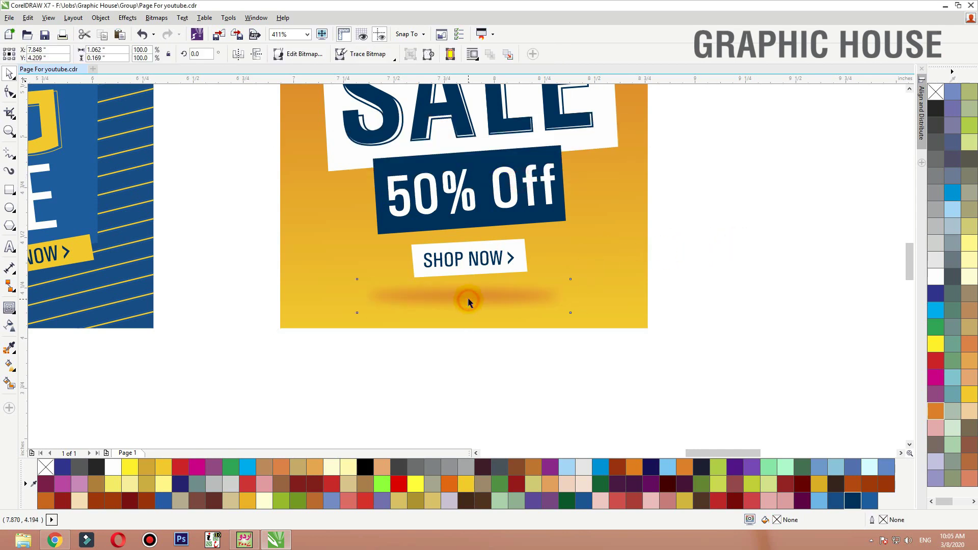
drag(465, 299, 467, 297)
click(499, 346)
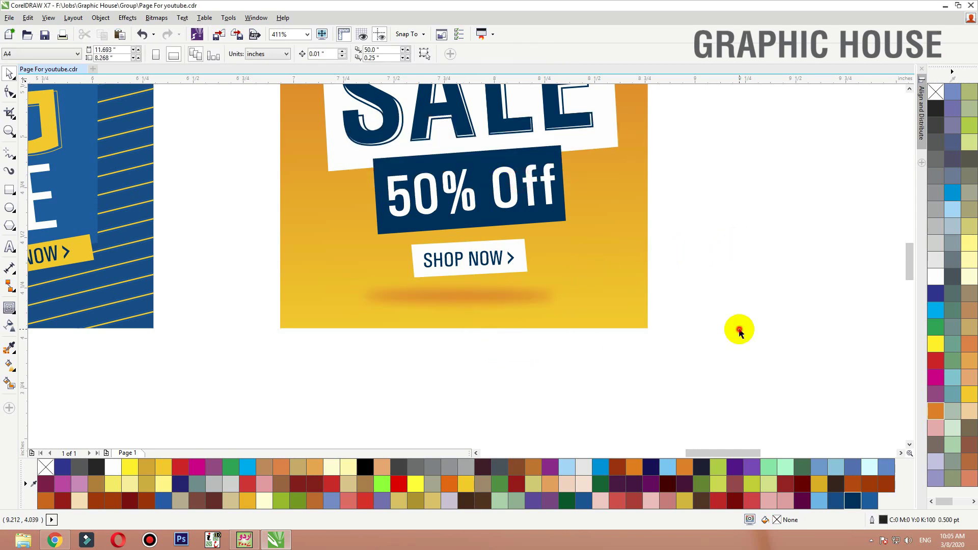
Step: Draw a square about 0.234 inches wide in the empty area beside the orange banner and convert it to curves
scroll(646, 354, down, 3)
drag(645, 354, 389, 131)
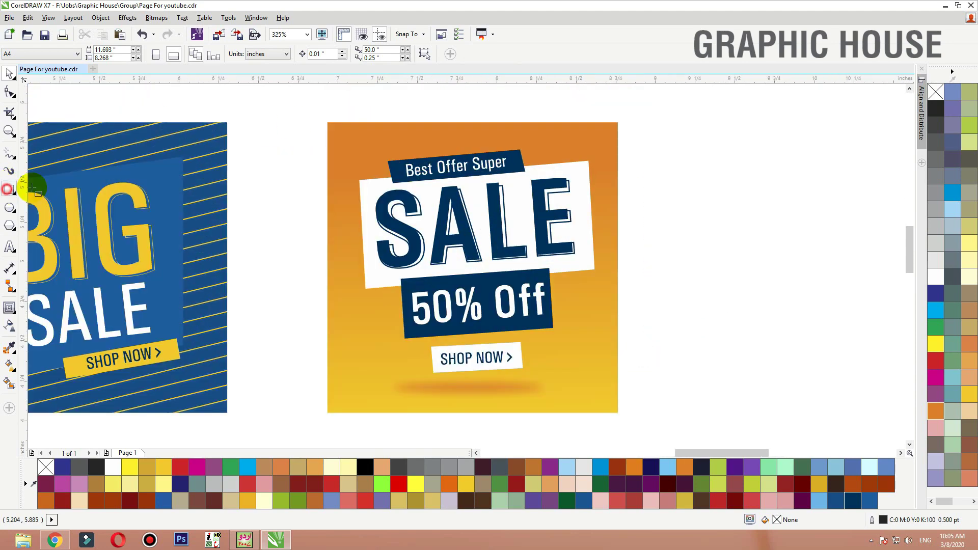
click(9, 190)
drag(644, 240, 681, 279)
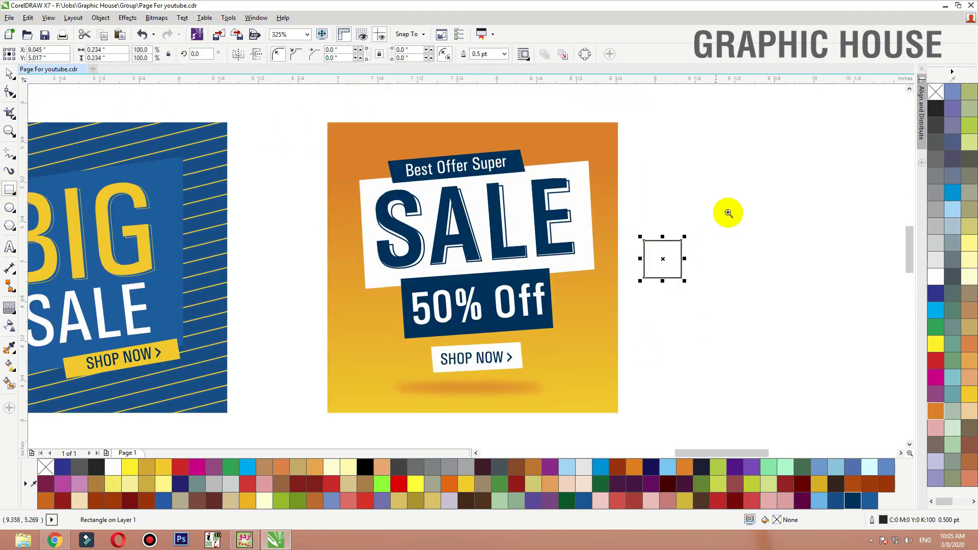
drag(727, 217, 550, 303)
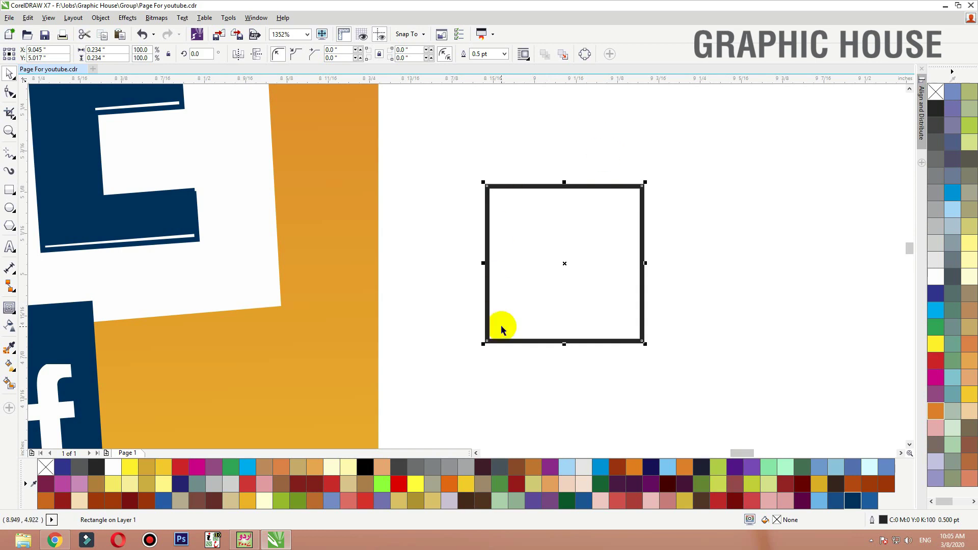
key(ctrl+q)
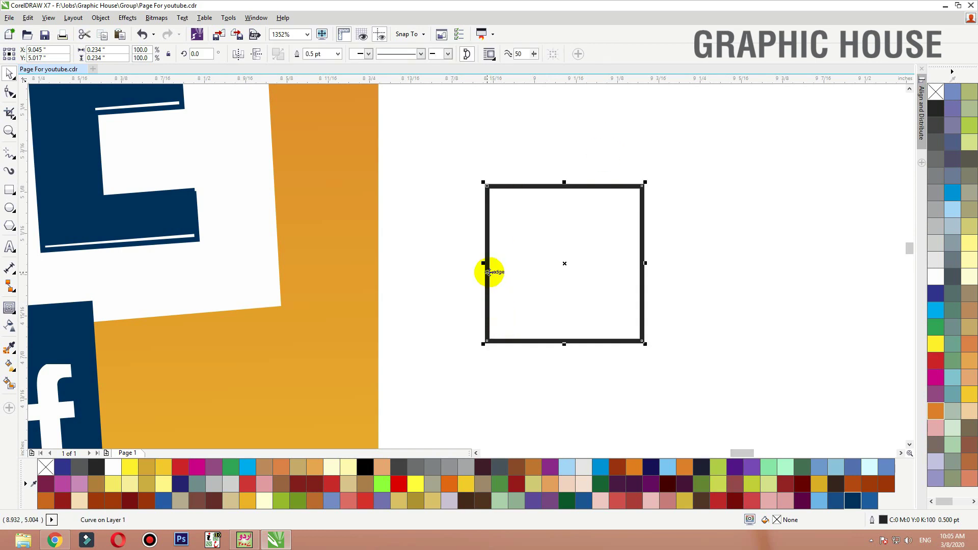
Step: Reshape the square into a right-pointing chevron by pulling its left edge inward, adding a right midpoint node and deleting the right corner nodes
key(F10)
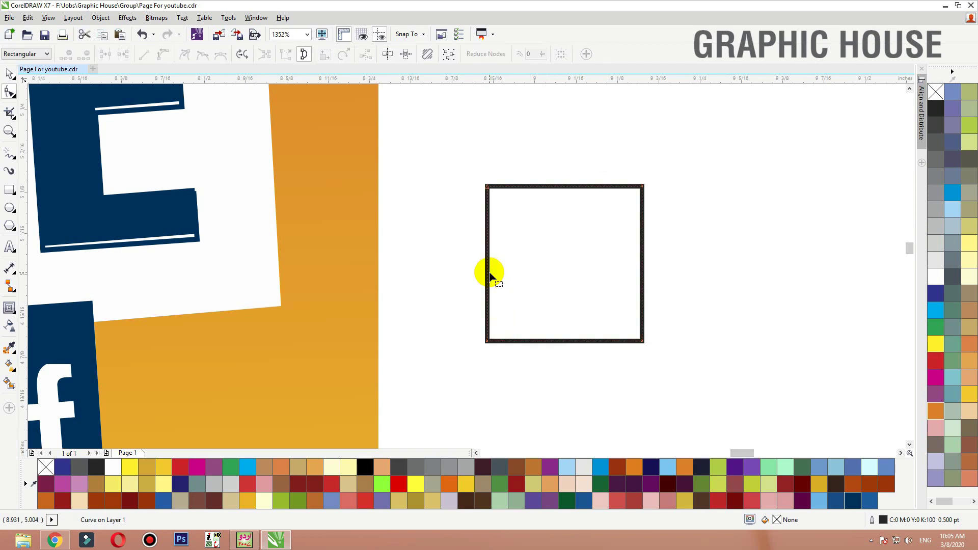
drag(488, 269, 594, 267)
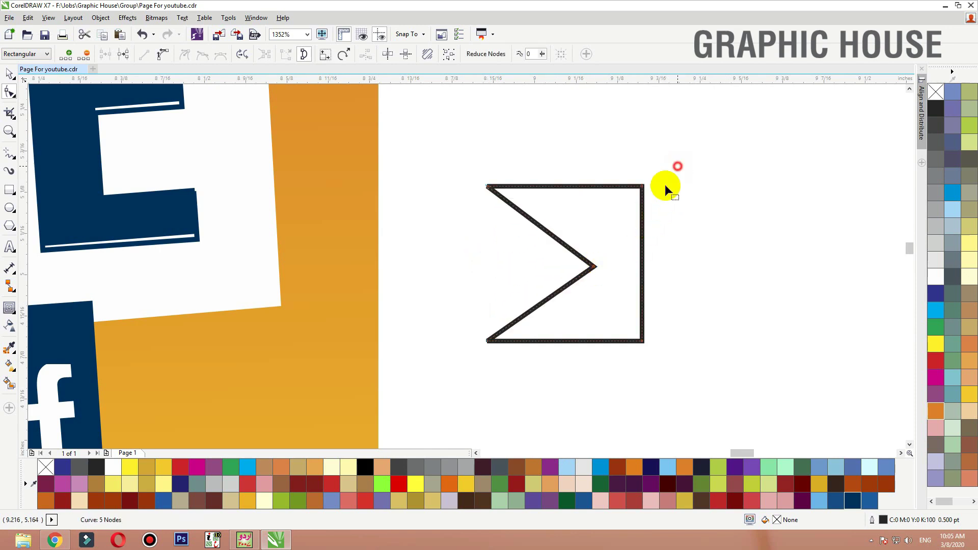
double_click(643, 265)
drag(613, 231, 615, 233)
key(Delete)
drag(682, 301, 582, 354)
key(Delete)
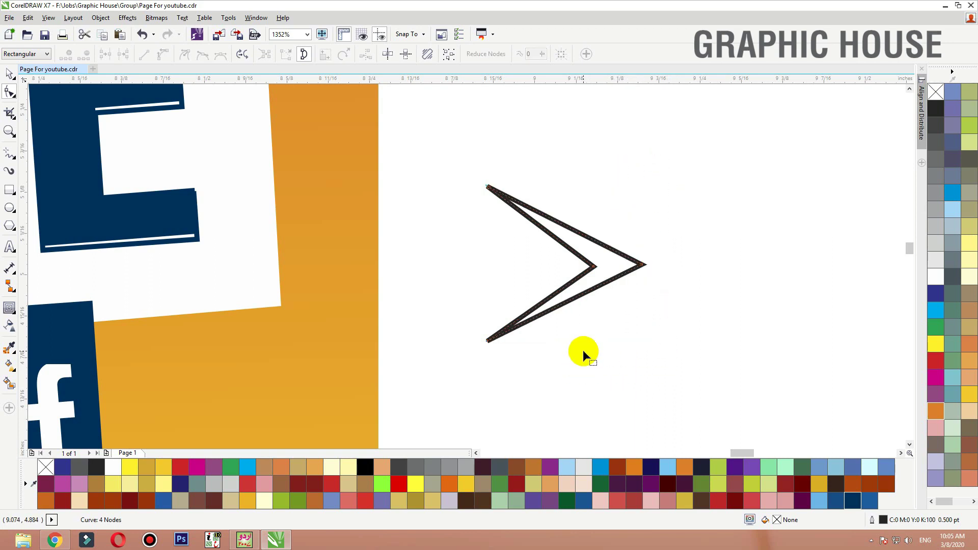
Step: Fill the chevron with black C0 M0 Y0 K100 and remove its outline
key(space)
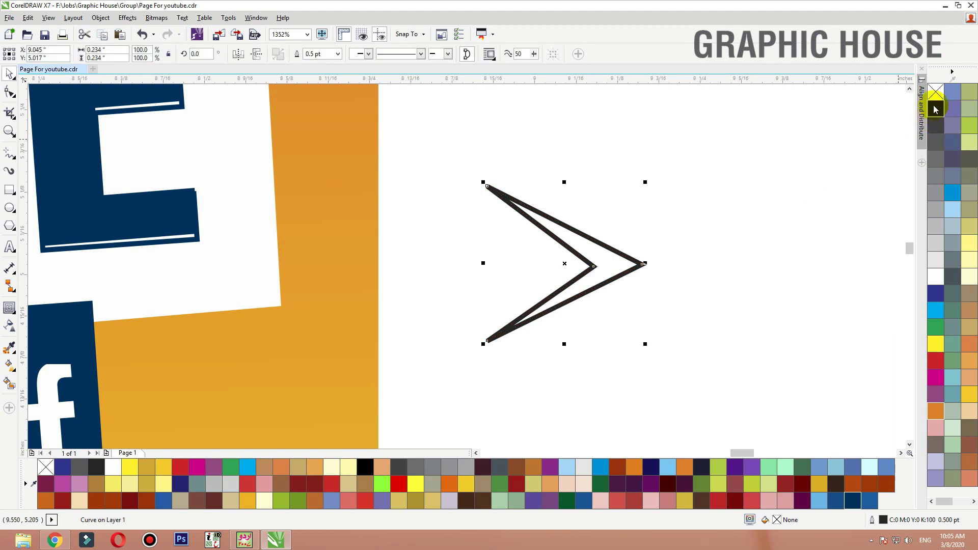
click(936, 102)
right_click(936, 92)
Step: Stretch the chevron to about 0.291 inches high and pull its inner node left to form a thicker arrowhead
double_click(612, 262)
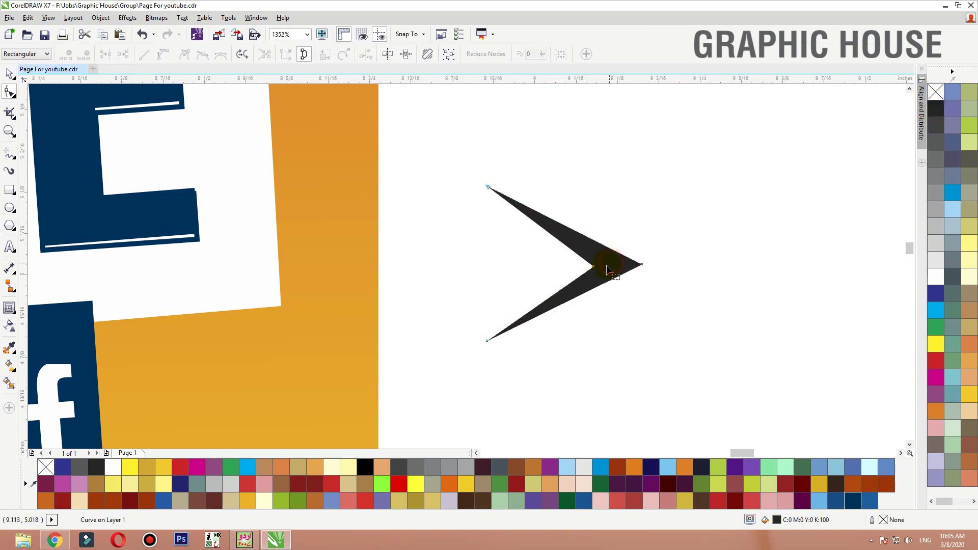
key(space)
drag(564, 343, 564, 363)
key(space)
click(593, 267)
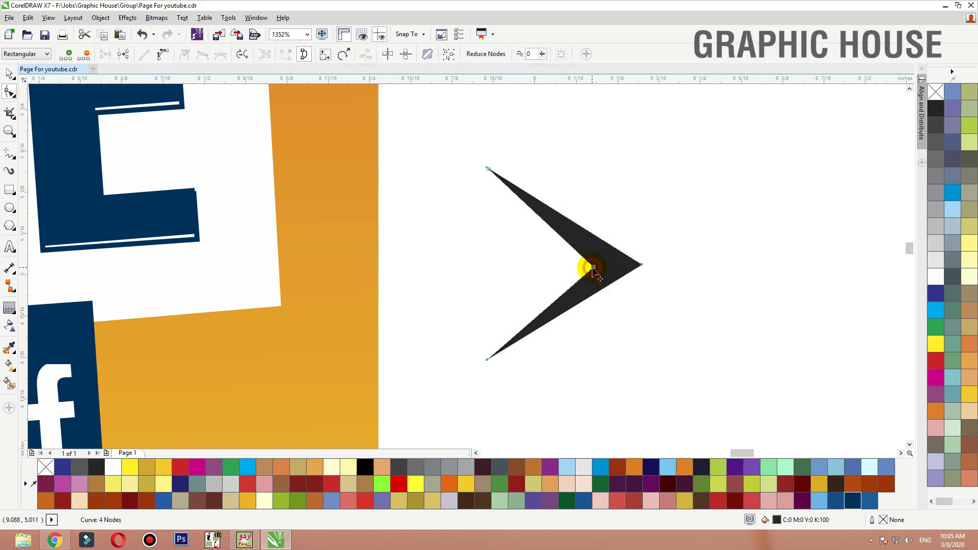
drag(590, 266, 545, 264)
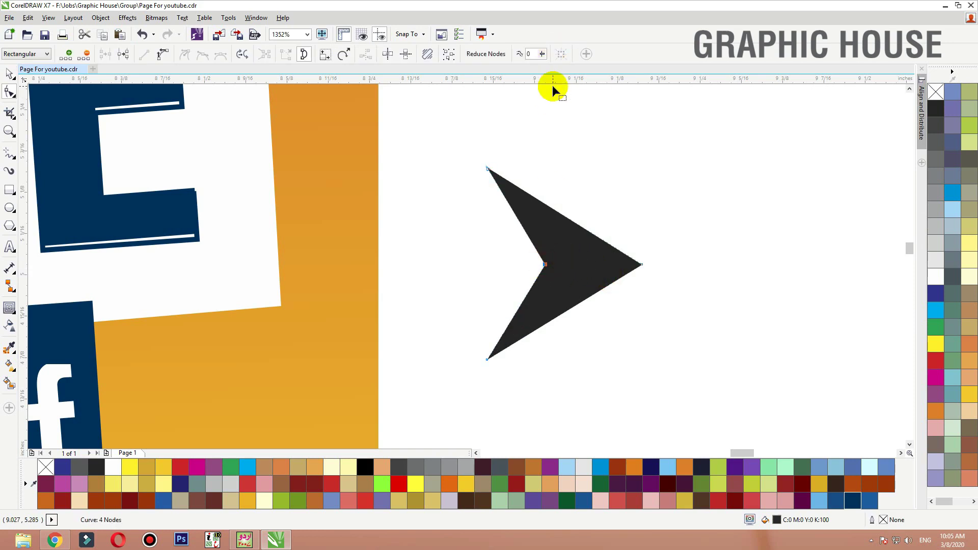
Step: Place a horizontal guideline through the arrowhead's middle and check its tip and inner notch against it
drag(557, 106, 535, 265)
scroll(758, 240, up, 3)
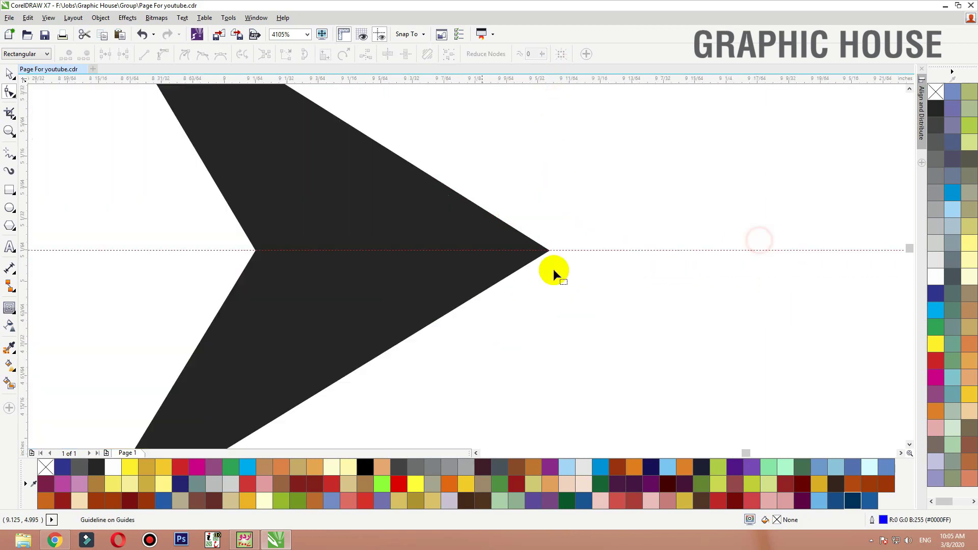
drag(227, 264, 227, 264)
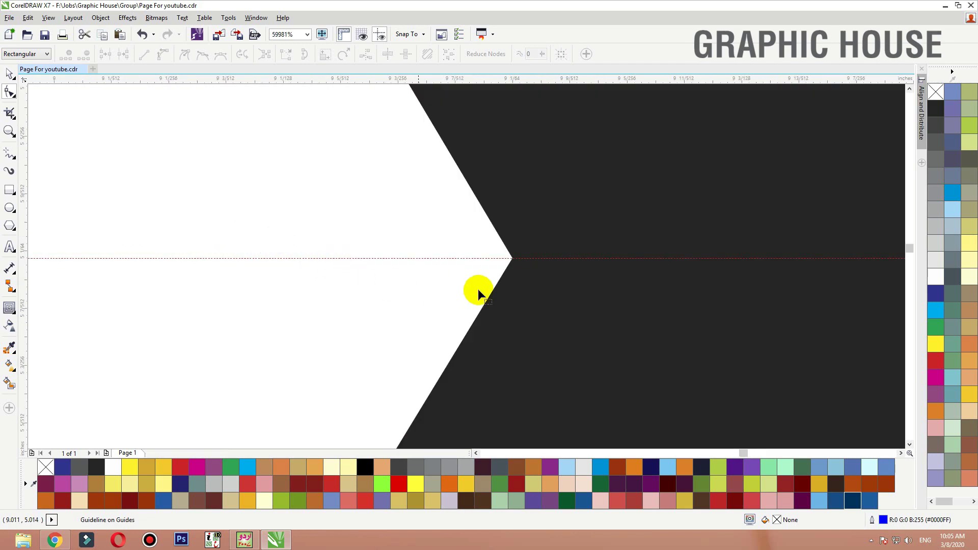
click(501, 292)
scroll(511, 260, down, 10)
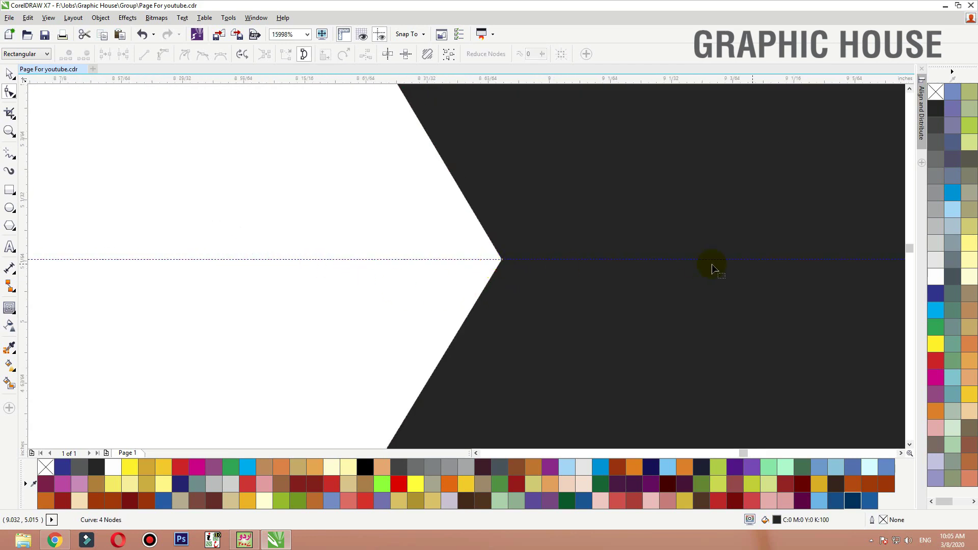
key(space)
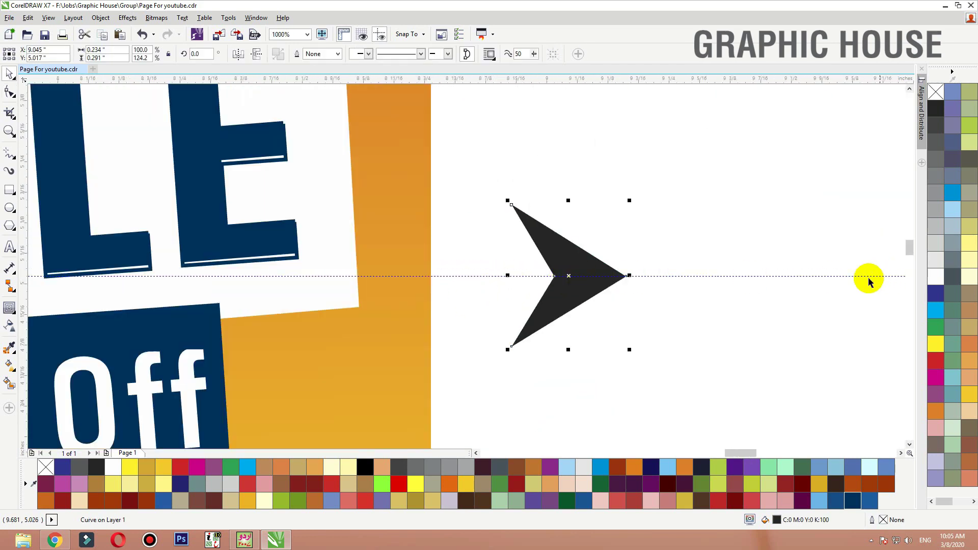
Step: Delete the horizontal guideline and move the arrowhead to the orange banner's upper-left corner, beside the Best Offer Super label
click(696, 275)
key(Delete)
click(597, 276)
scroll(630, 287, down, 2)
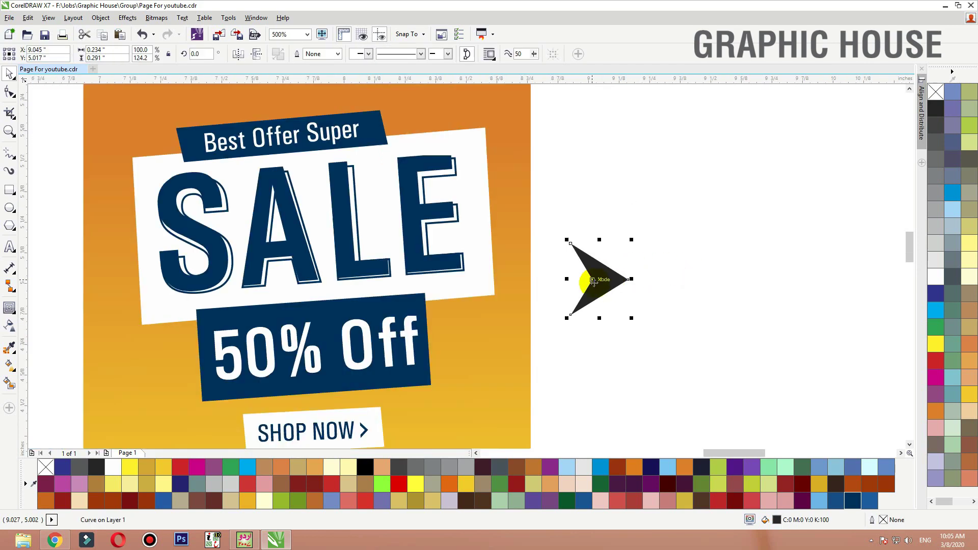
drag(594, 281, 133, 125)
scroll(424, 234, up, 3)
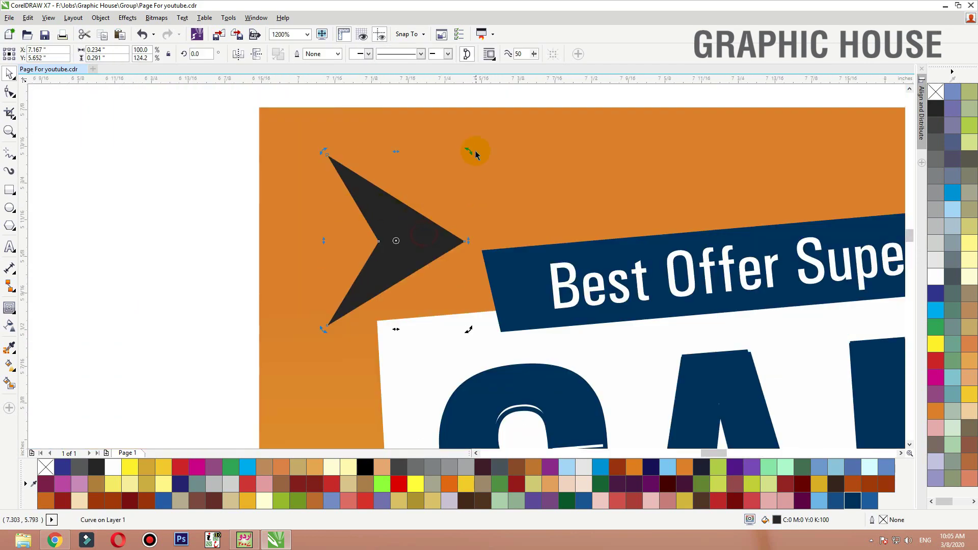
Step: Rotate the arrowhead to about 12.8 degrees, shrink it to about 0.135 inches wide and fill it with navy C100 M60 Y0 K60
drag(462, 147, 435, 212)
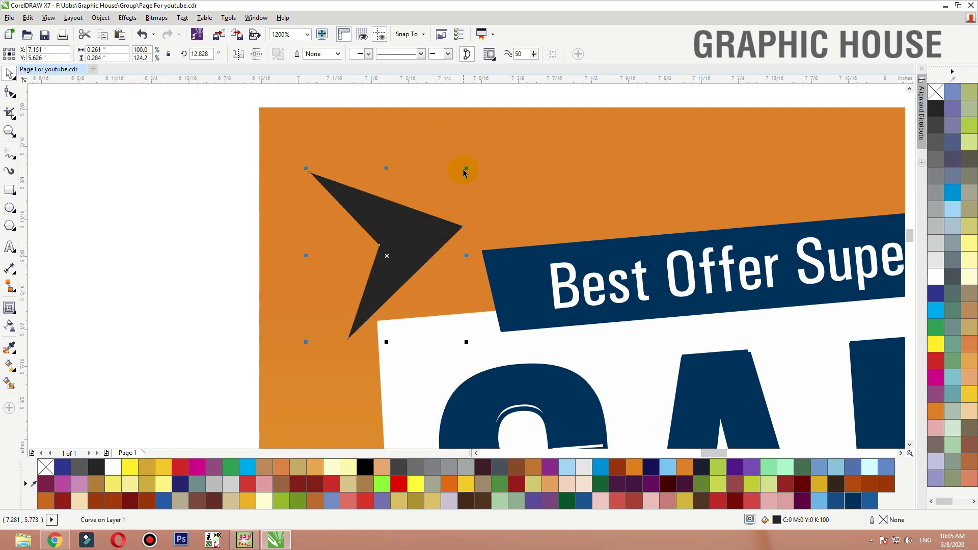
click(217, 251)
click(383, 244)
drag(466, 166, 399, 247)
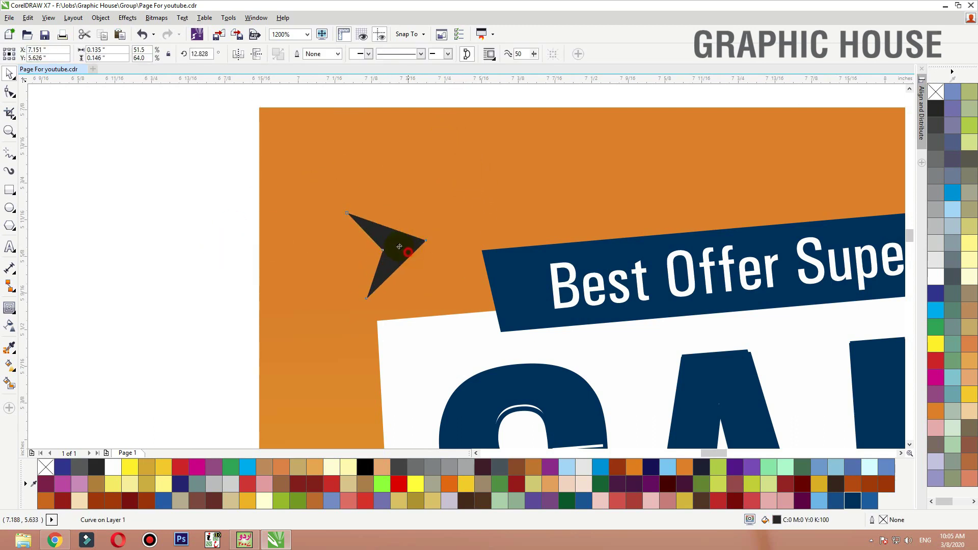
click(852, 502)
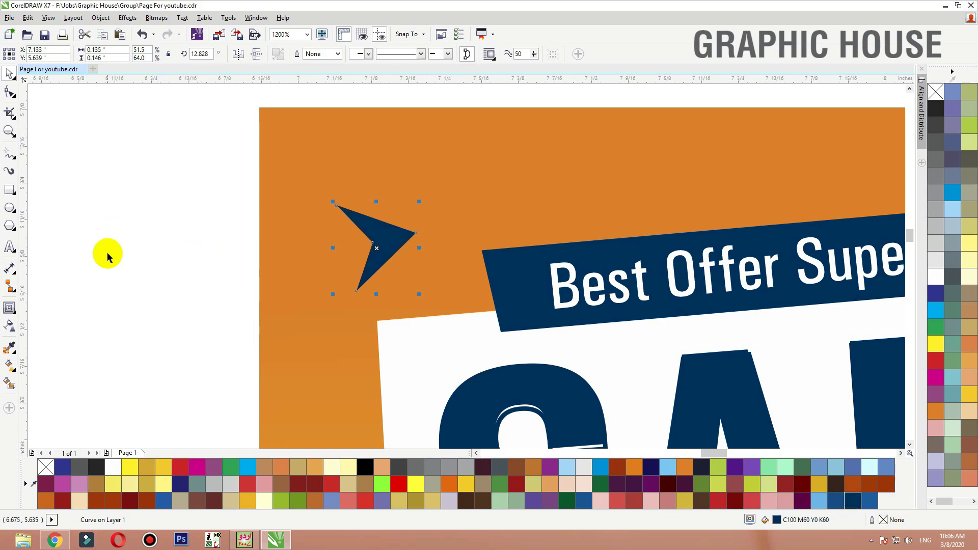
Step: Copy the navy arrowhead to the white panel's lower-right corner and to the left of SHOP NOW
scroll(157, 238, down, 1)
scroll(267, 240, down, 1)
scroll(293, 222, up, 1)
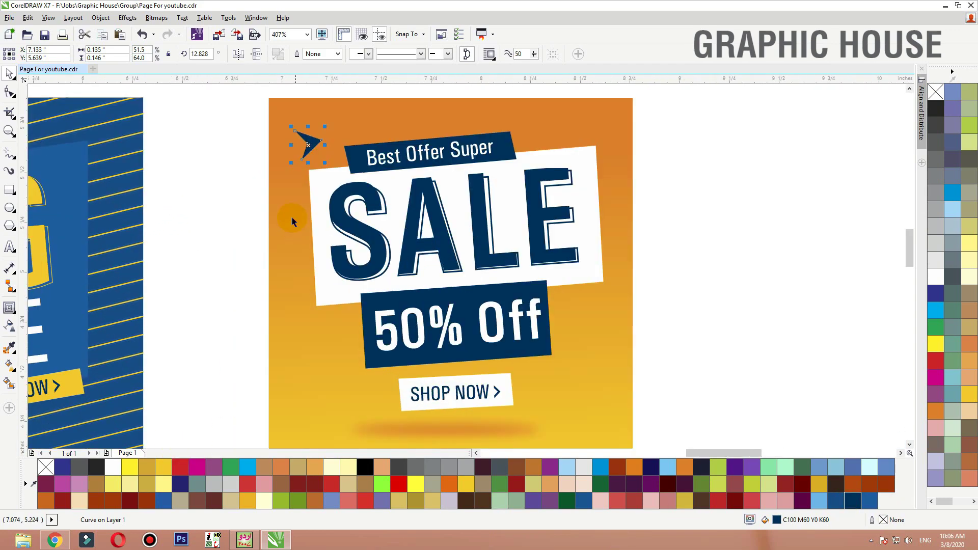
drag(330, 167, 383, 403)
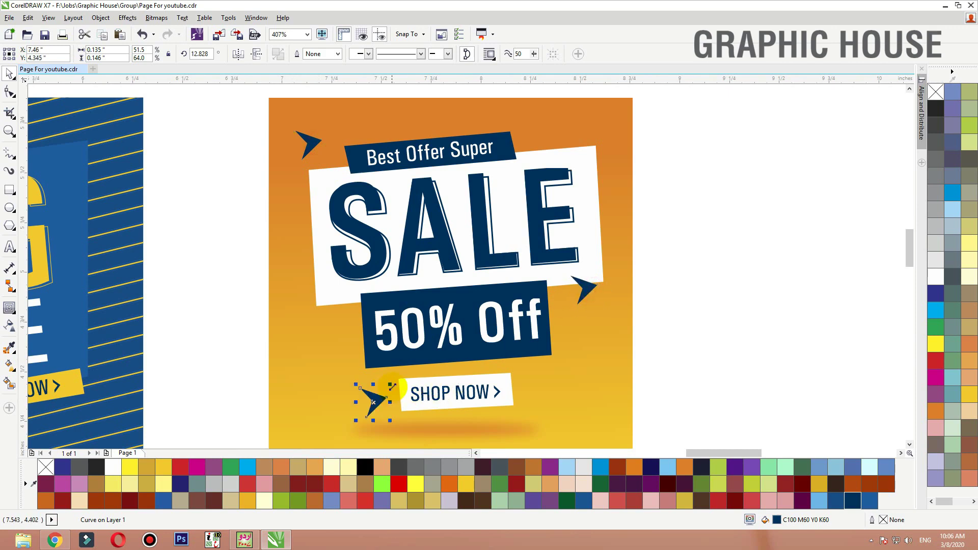
Step: Fill the arrowhead beside SHOP NOW white, copy it right of Best Offer Super, and slightly enlarge the navy one at the panel's lower-right corner
click(936, 277)
drag(375, 401, 602, 129)
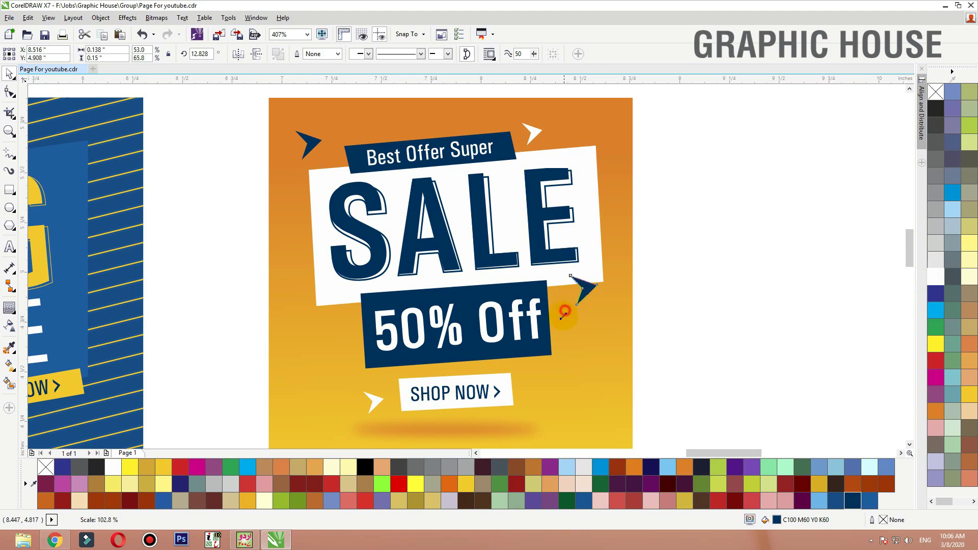
drag(563, 316, 564, 313)
Step: Select the whole orange SALE banner and move it closer to the BIG SALE banner
click(718, 301)
scroll(545, 215, down, 2)
key(F2)
drag(610, 176, 128, 361)
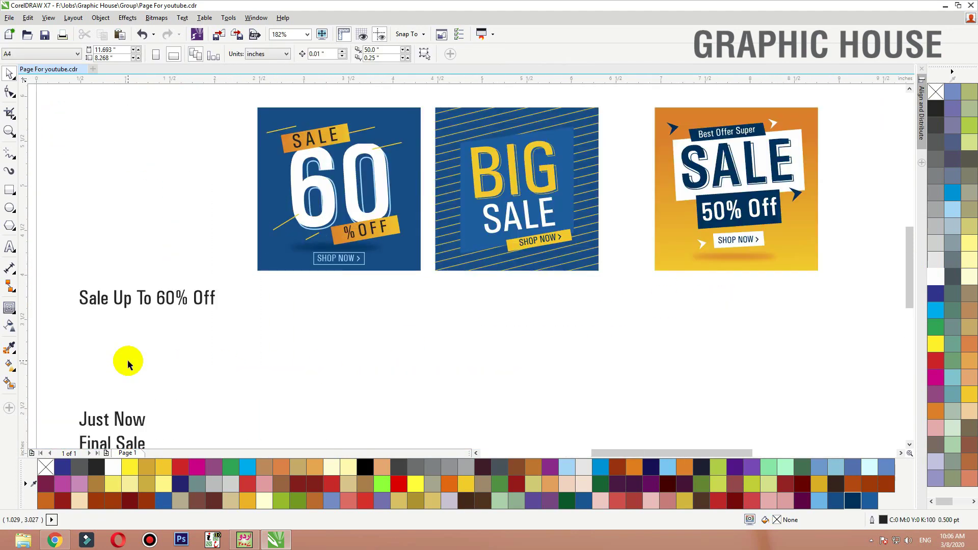
drag(590, 365, 897, 62)
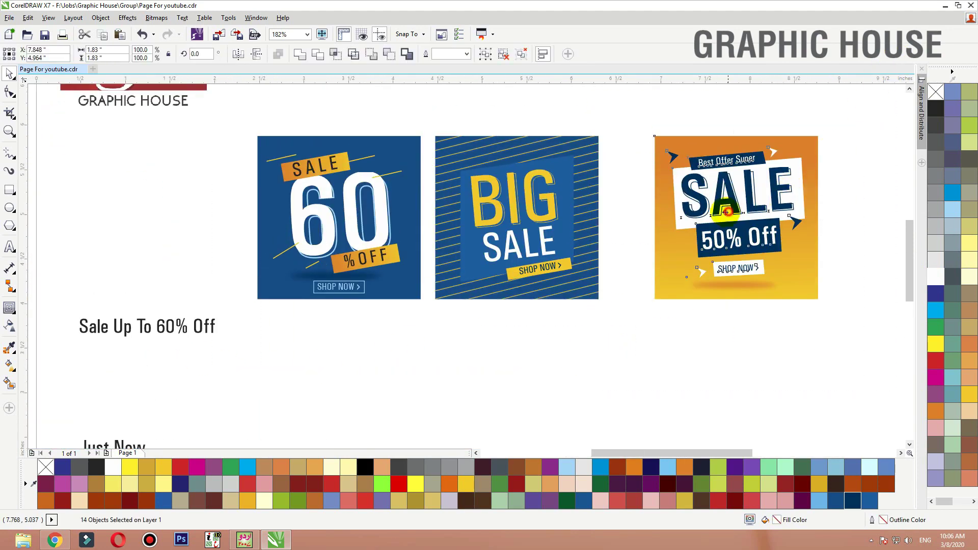
drag(725, 210, 692, 213)
click(826, 176)
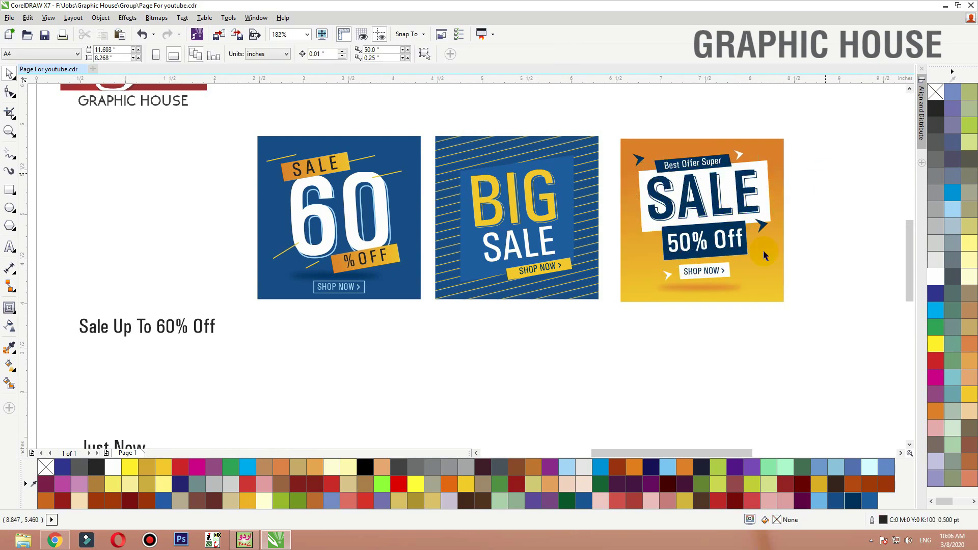
click(781, 141)
drag(754, 306, 403, 319)
key(ctrl+z)
Step: Duplicate the whole orange banner into the empty area below the blue 60 %OFF banner
drag(841, 345, 614, 105)
drag(623, 216, 295, 371)
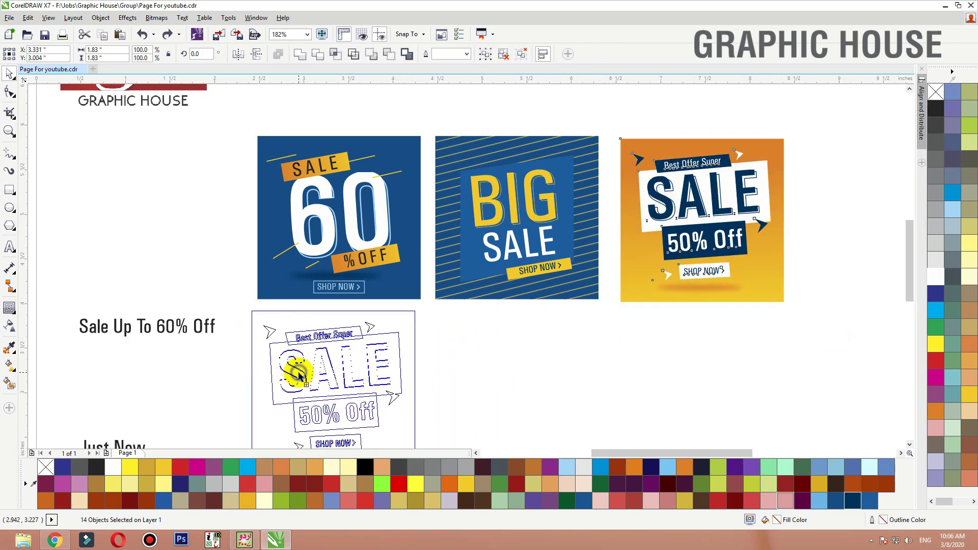
key(Escape)
key(shift+F2)
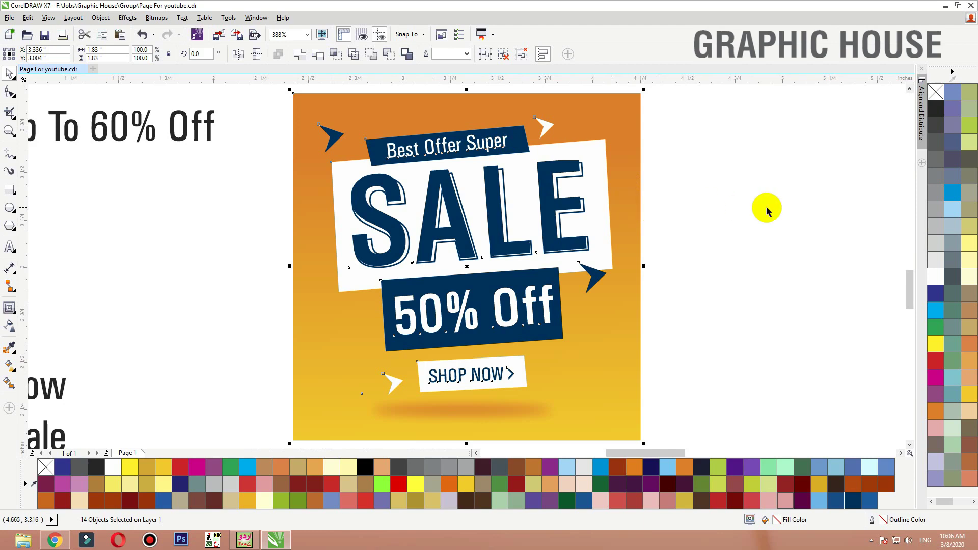
click(800, 189)
drag(693, 108, 247, 410)
key(Delete)
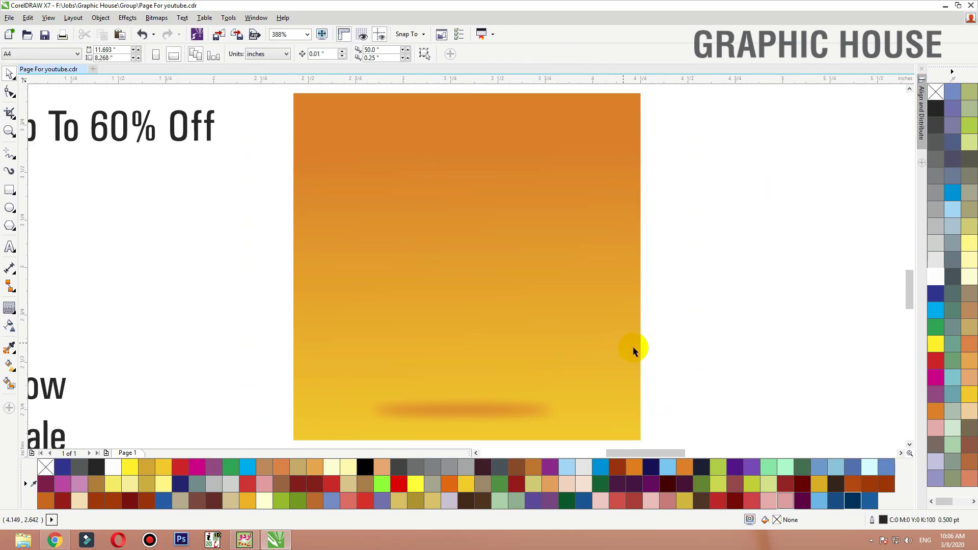
key(ctrl+z)
Step: Move the copy's SHOP NOW text to the lower edge and delete everything else except the gradient square
drag(484, 376, 490, 416)
click(511, 374)
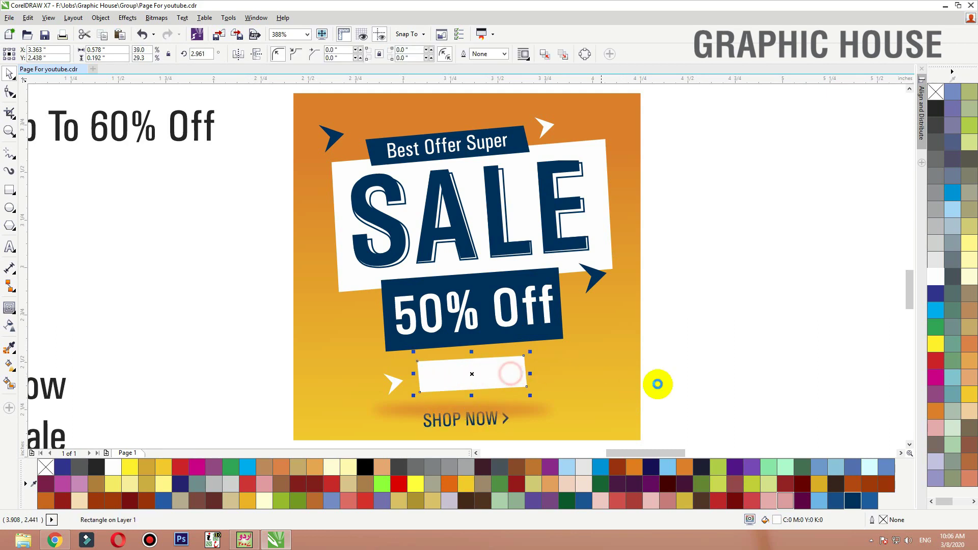
key(Delete)
drag(672, 400, 275, 82)
key(Delete)
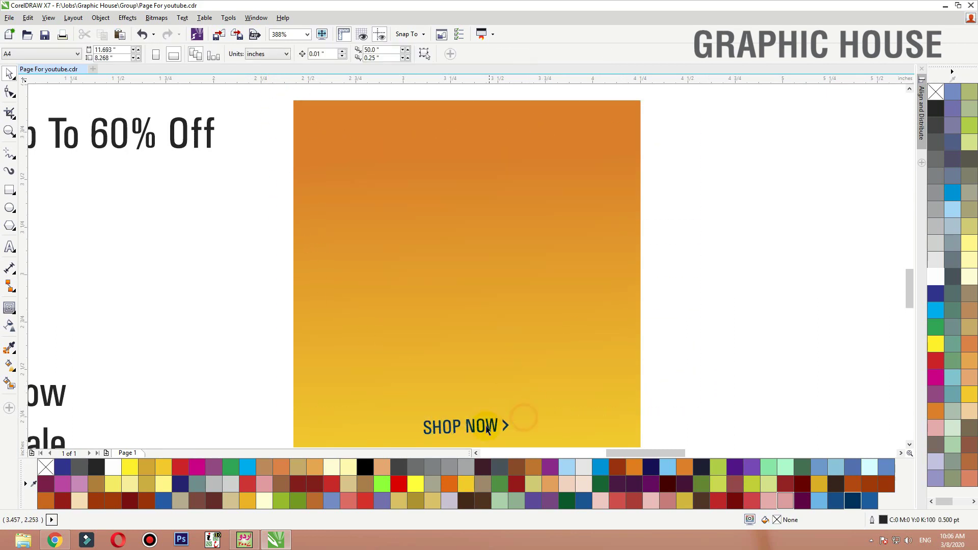
Step: Straighten the SHOP NOW group to a 360-degree rotation and recolour it white
click(367, 226)
click(465, 428)
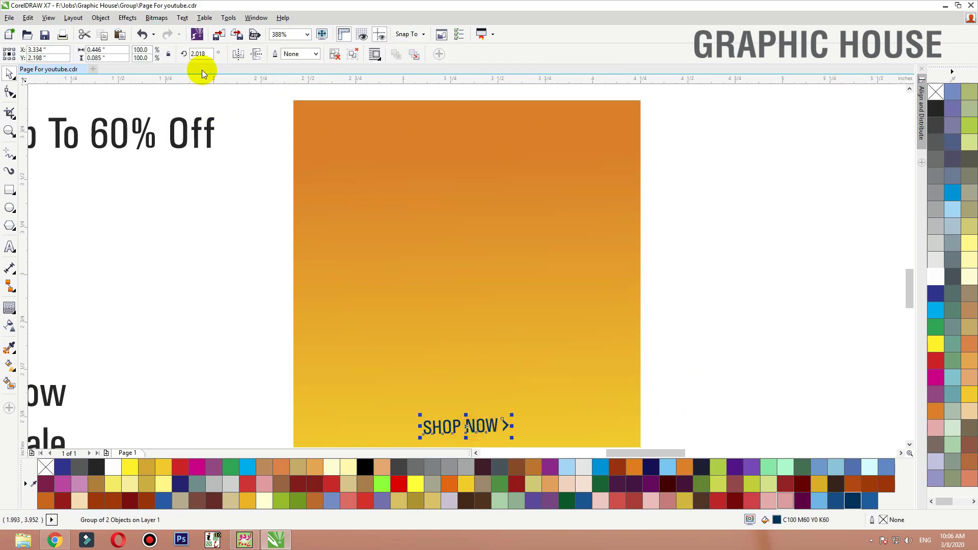
double_click(198, 54)
text(1)
key(Return)
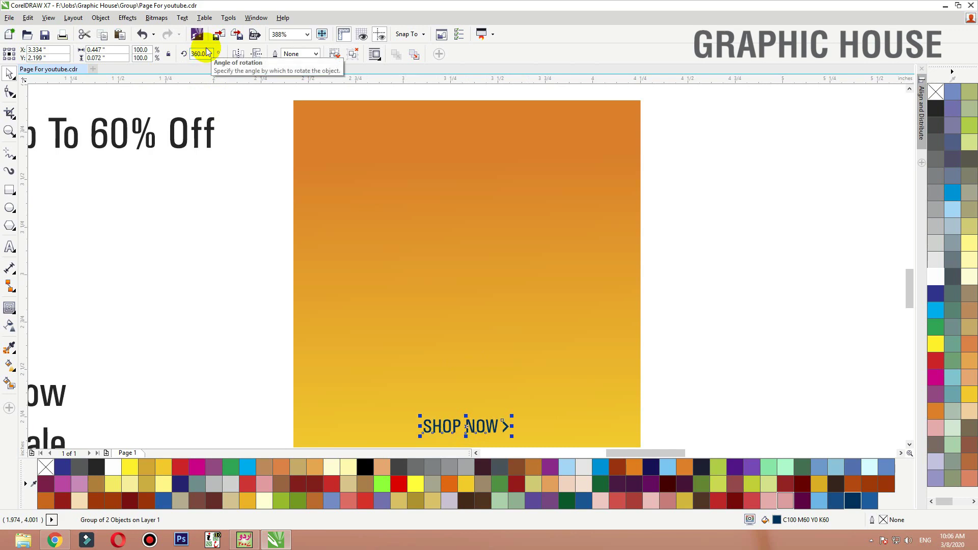
click(767, 250)
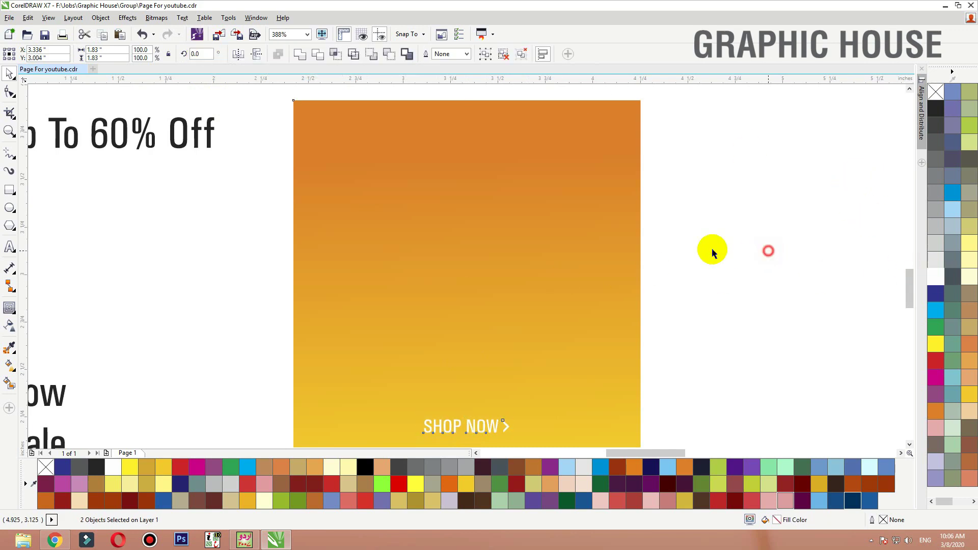
Step: Centre-align the Just Now, Final Sale and -60% texts, move them beside the orange square, and delete the spare Shop Now text
key(F3)
scroll(102, 431, up, 1)
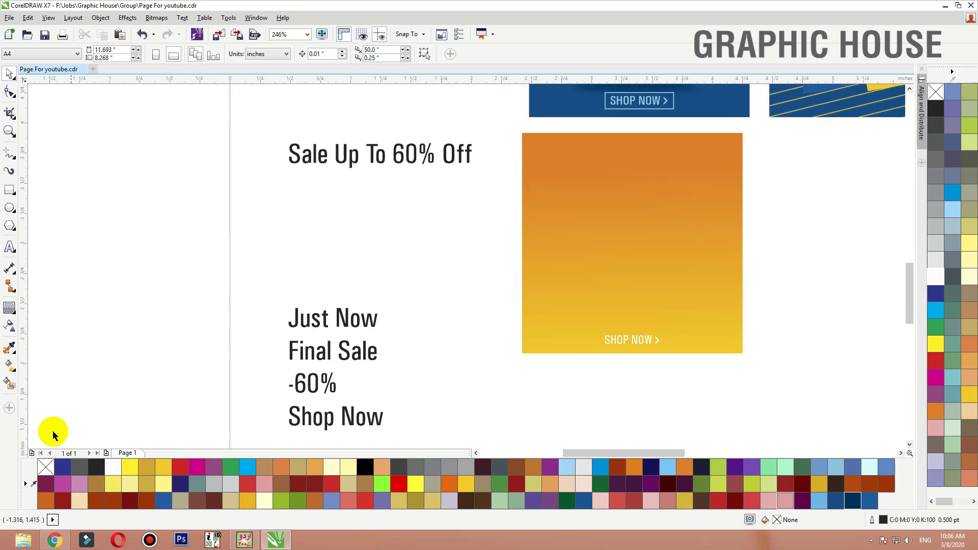
drag(355, 355, 251, 402)
key(ctrl+z)
key(c)
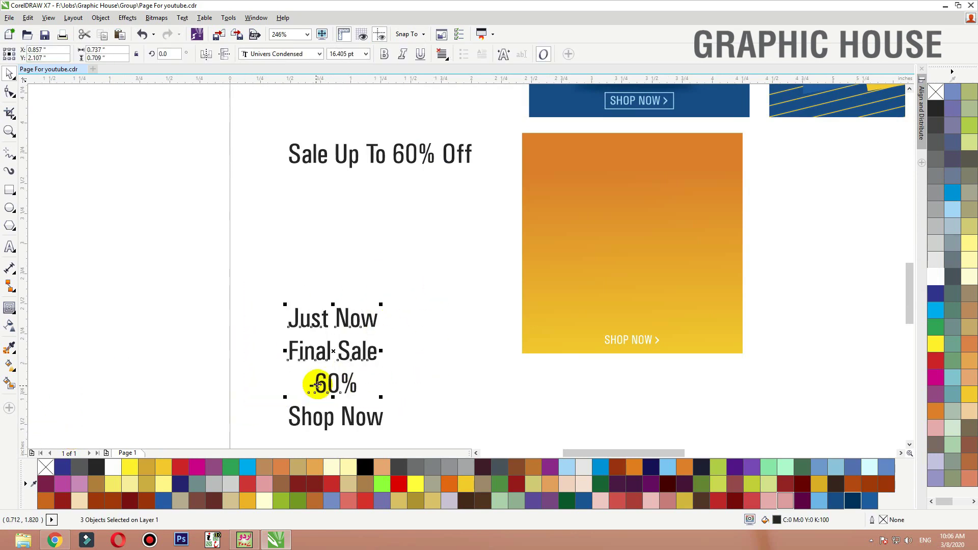
drag(320, 383, 441, 288)
drag(447, 389, 199, 453)
key(Delete)
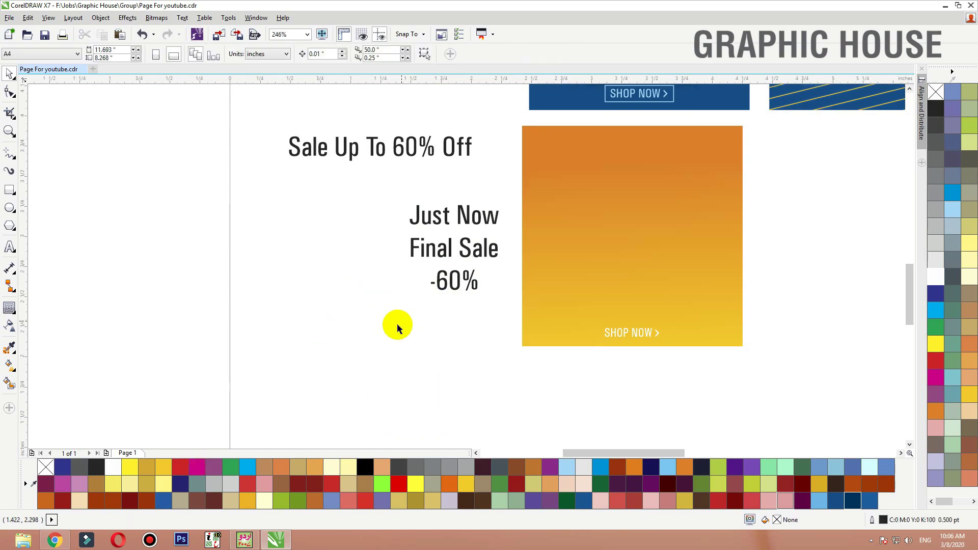
Step: Draw a navy C100 M60 Y0 K60 rectangle about 1.34 by 0.38 inches on the orange square's upper part and centre it horizontally
scroll(396, 329, down, 2)
drag(365, 345, 670, 196)
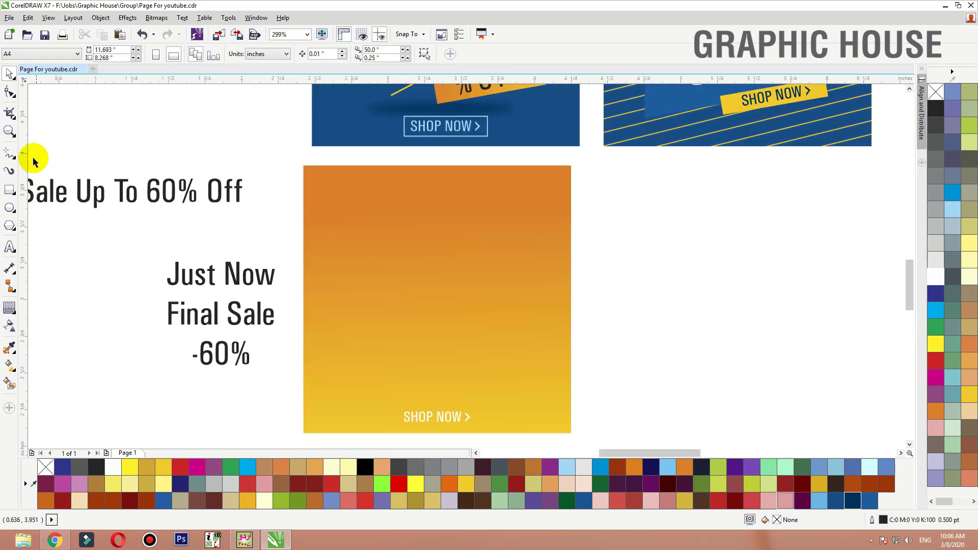
click(9, 190)
drag(335, 202, 532, 257)
click(853, 501)
key(space)
shift+click(514, 363)
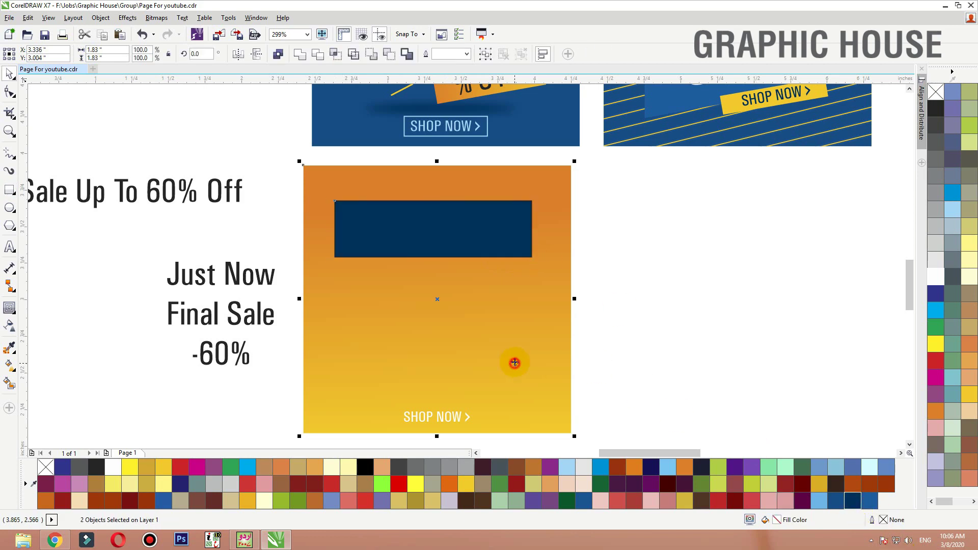
key(c)
click(651, 305)
Step: Remove the navy rectangle's outline, stretch it to about 0.428 inches high and rotate it to about 2.8 degrees
click(474, 229)
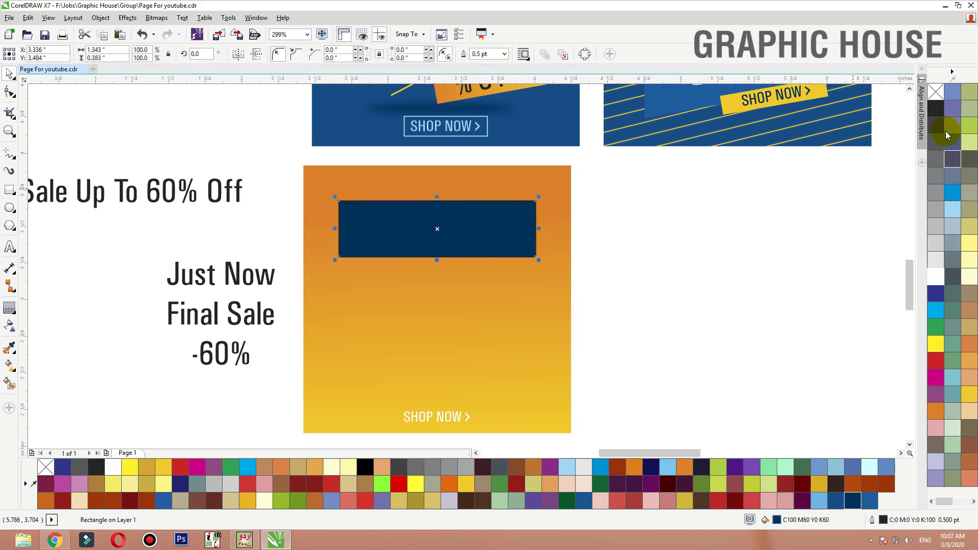
right_click(936, 92)
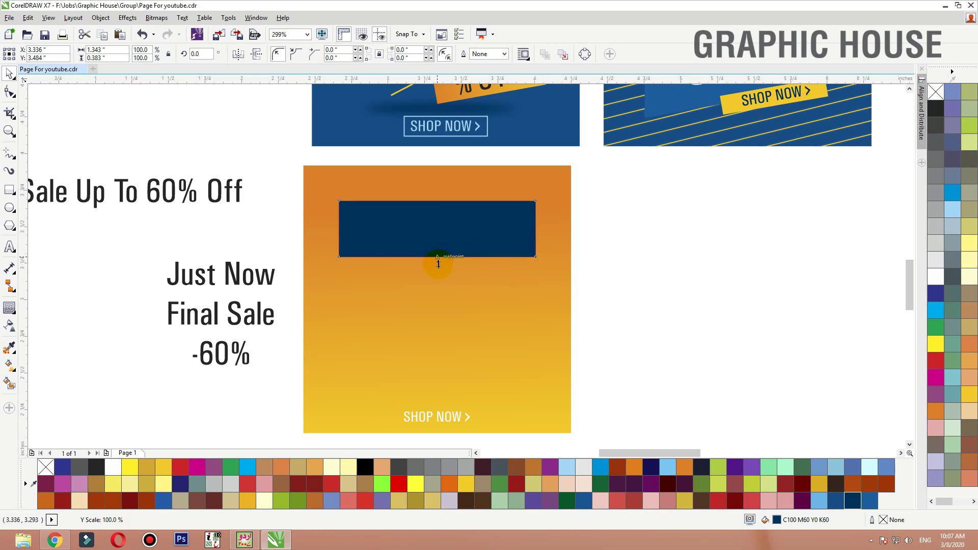
drag(438, 266, 437, 267)
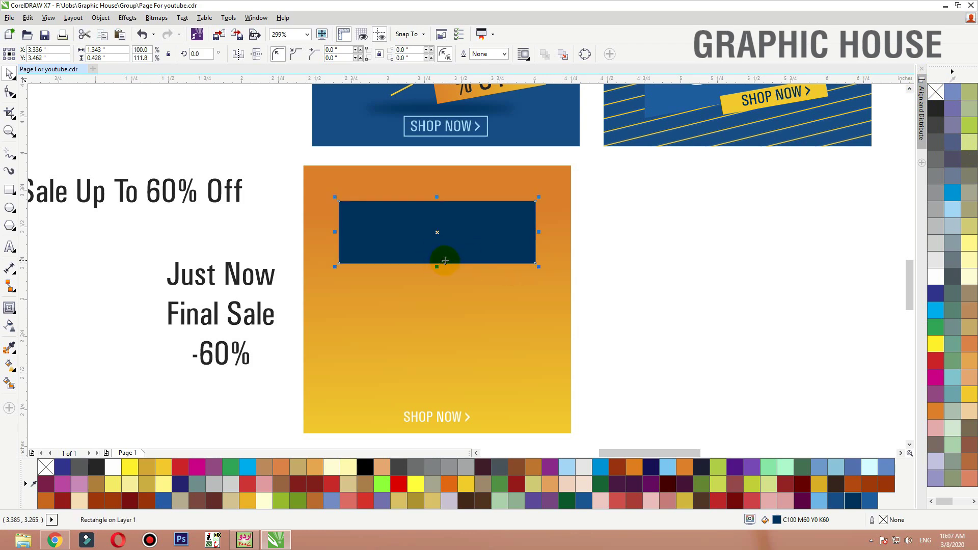
click(480, 241)
drag(539, 197, 543, 194)
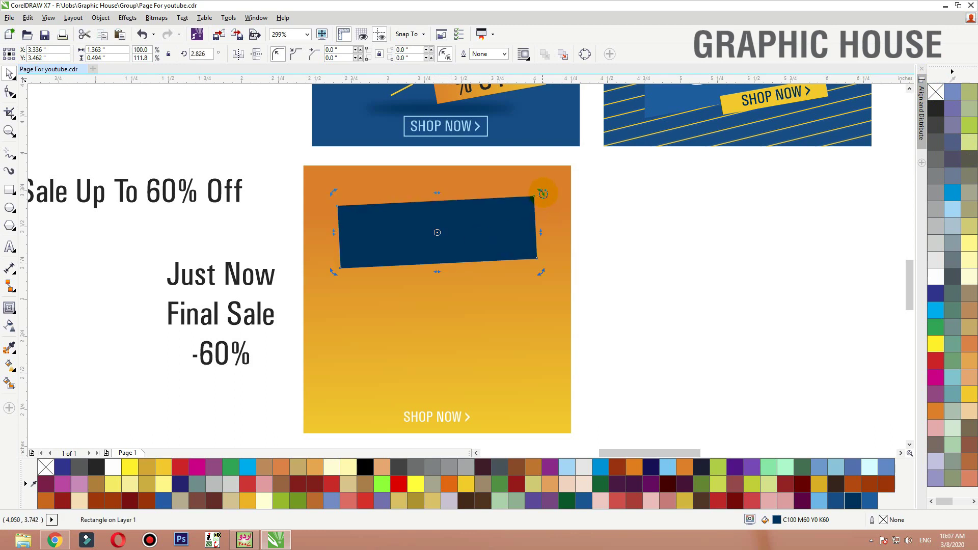
click(640, 238)
Step: Copy the tilted navy rectangle just below the original and shrink the copy to about 82% of its width
drag(437, 235, 446, 301)
right_click(447, 301)
drag(554, 290, 527, 253)
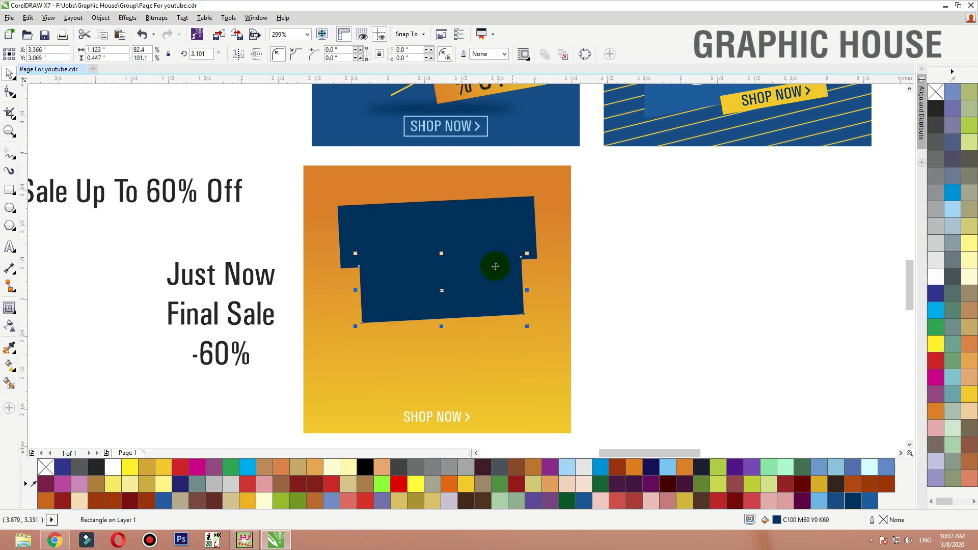
Step: Give the lower rectangle a vertical linear gradient from navy at its lower edge to medium blue at its upper edge
click(478, 286)
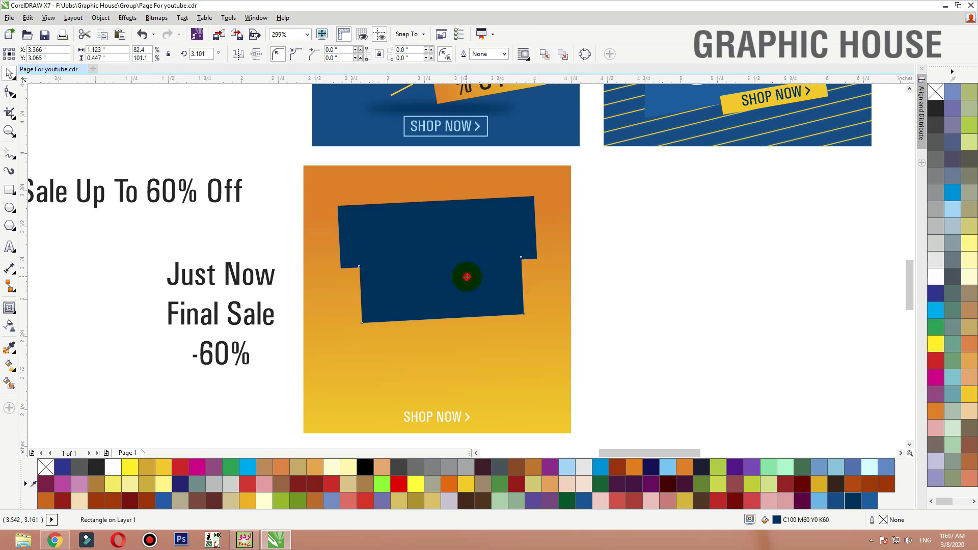
key(g)
drag(456, 321, 456, 243)
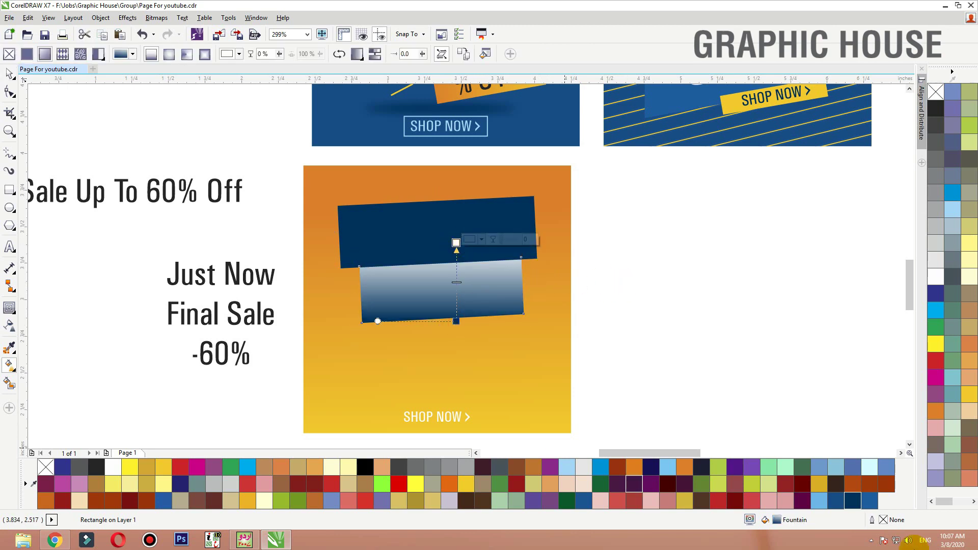
click(870, 502)
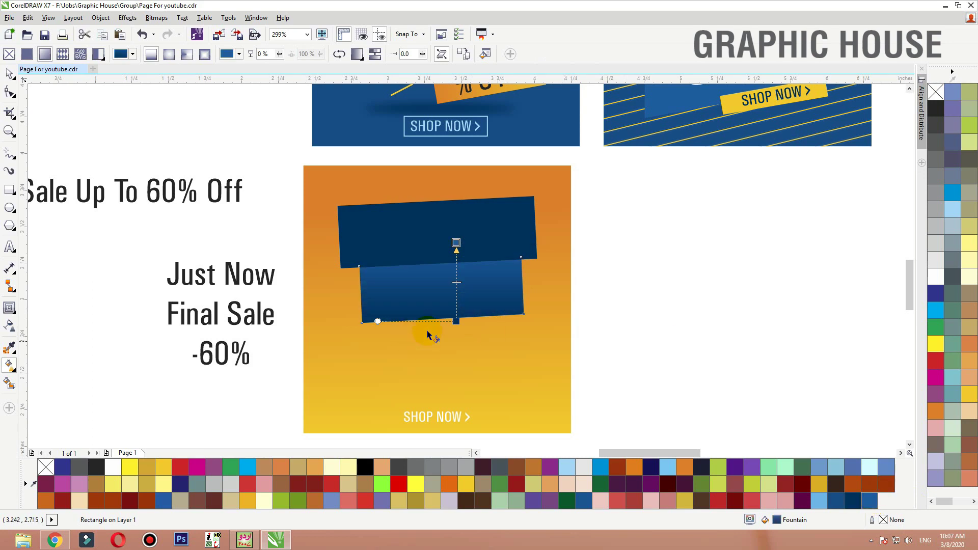
key(space)
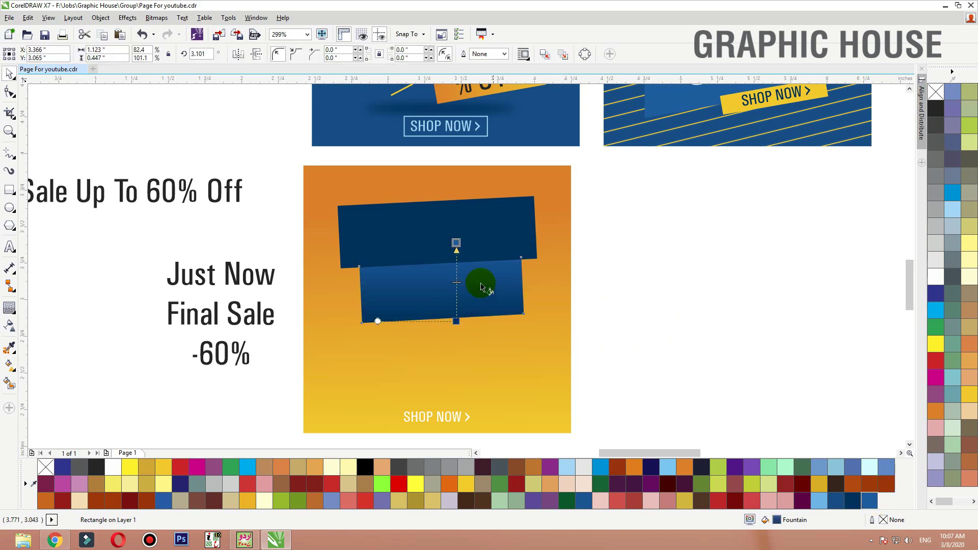
Step: Stretch the two blue rectangles together to about 0.986 inches high, and move the -60% text below them, above SHOP NOW
shift+click(465, 258)
mouse_move(437, 326)
mouse_down()
mouse_move(432, 341)
mouse_move(439, 337)
mouse_up()
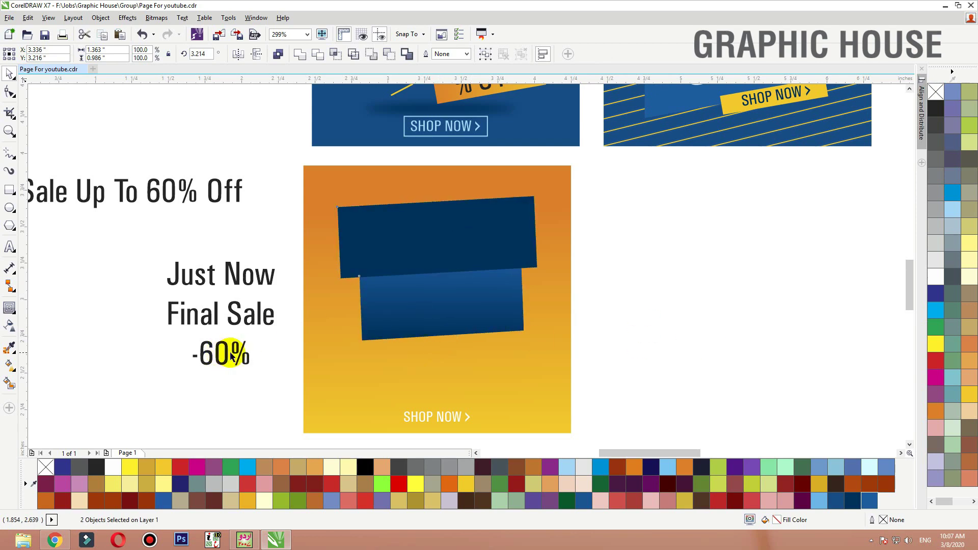
drag(239, 351, 359, 374)
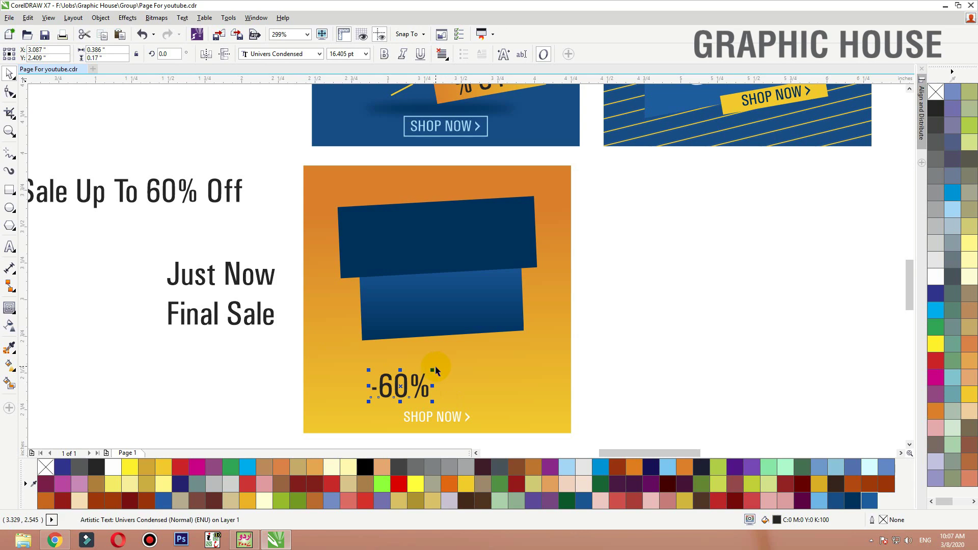
Step: Enlarge the -60% text to about 34 pt, make it bold, and centre it horizontally on the orange banner
drag(490, 356, 493, 342)
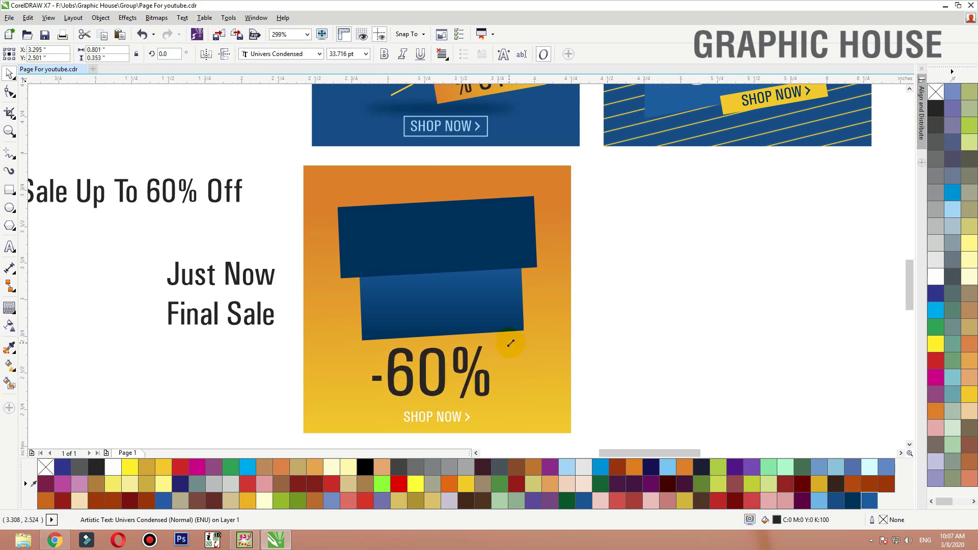
click(385, 54)
click(540, 402)
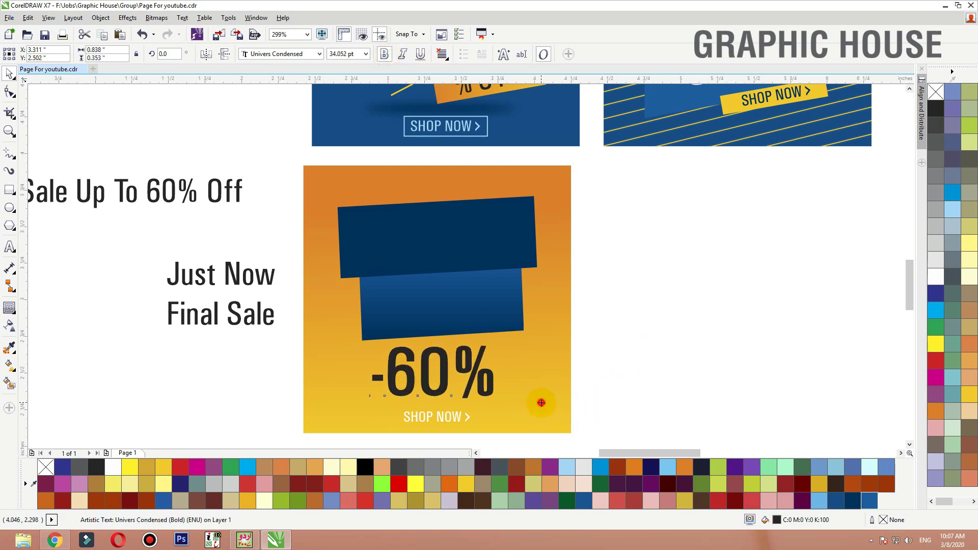
click(660, 355)
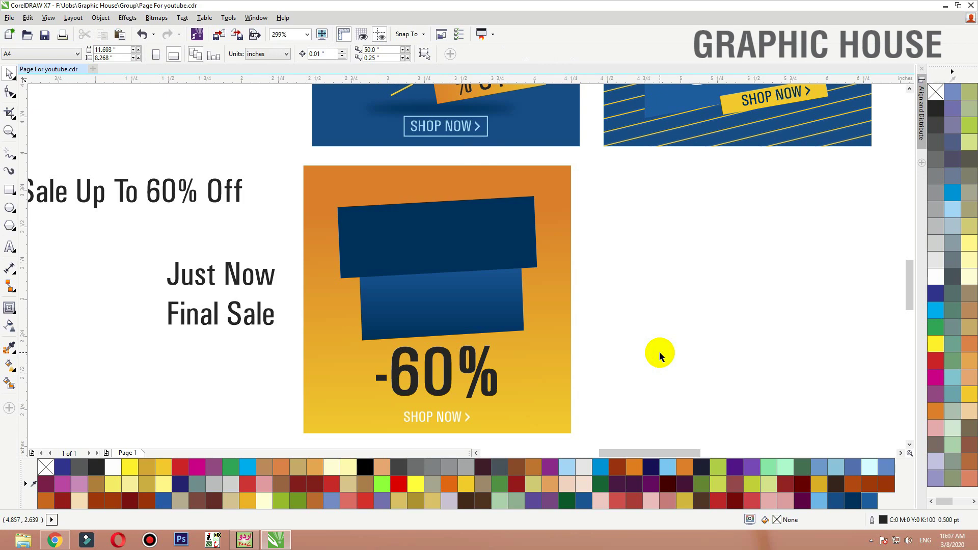
click(475, 375)
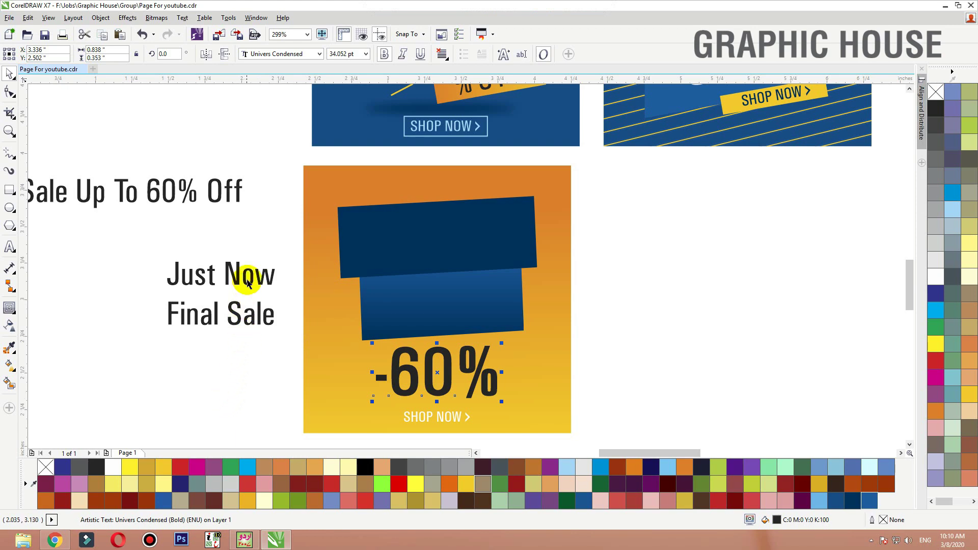
Step: Move the Just Now text onto the banner above the navy rectangle and colour it white
drag(250, 280, 442, 173)
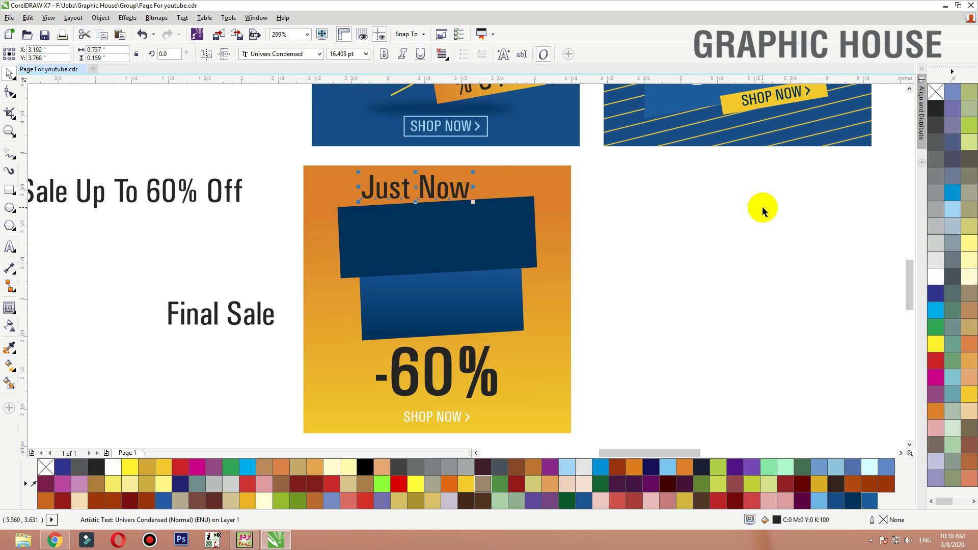
click(936, 277)
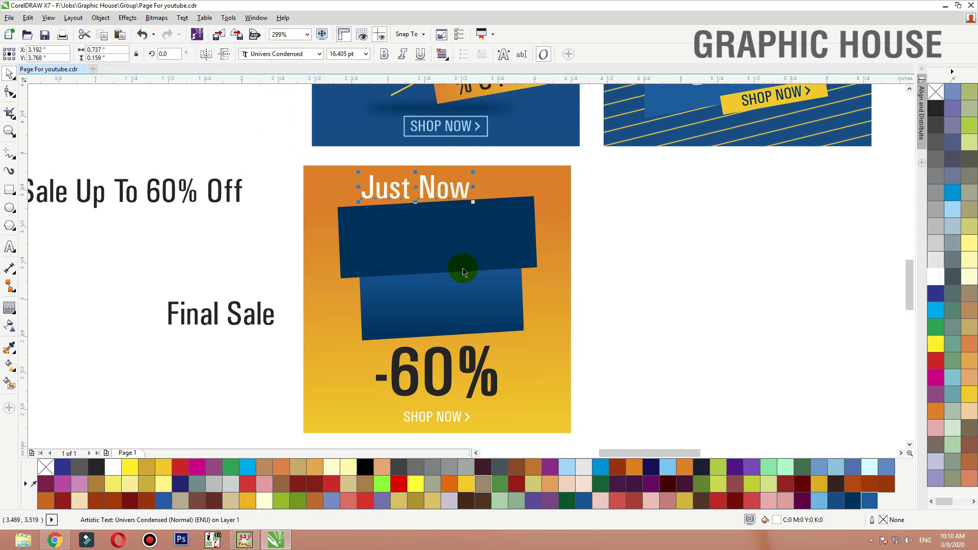
Step: Shorten the two blue rectangles together from their upper edge and colour the -60% text navy (C100 M60 Y0 K60)
click(426, 251)
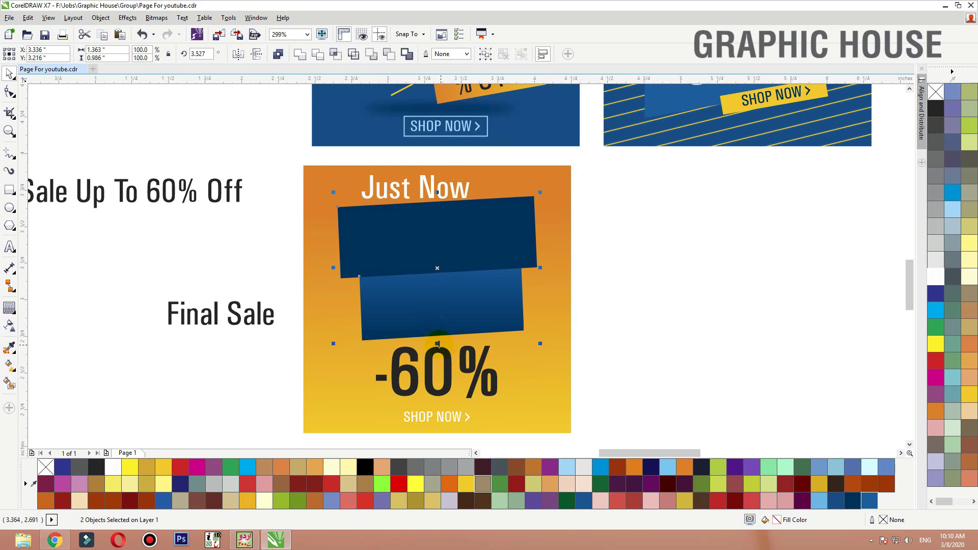
mouse_move(439, 345)
mouse_down()
mouse_move(437, 321)
mouse_move(442, 330)
mouse_up()
click(449, 388)
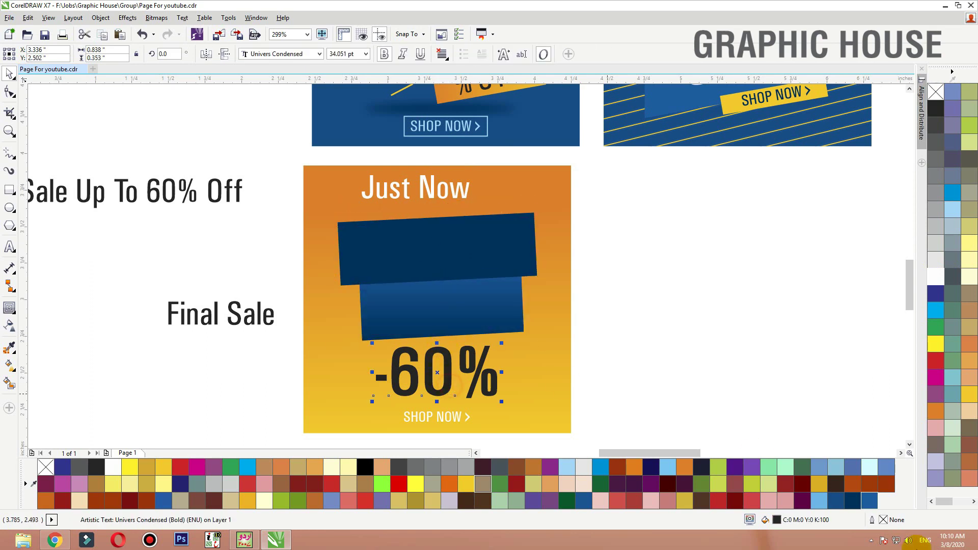
click(853, 501)
Step: Split the Final Sale text into two lines, one word each, and convert it to uppercase
click(253, 317)
click(224, 317)
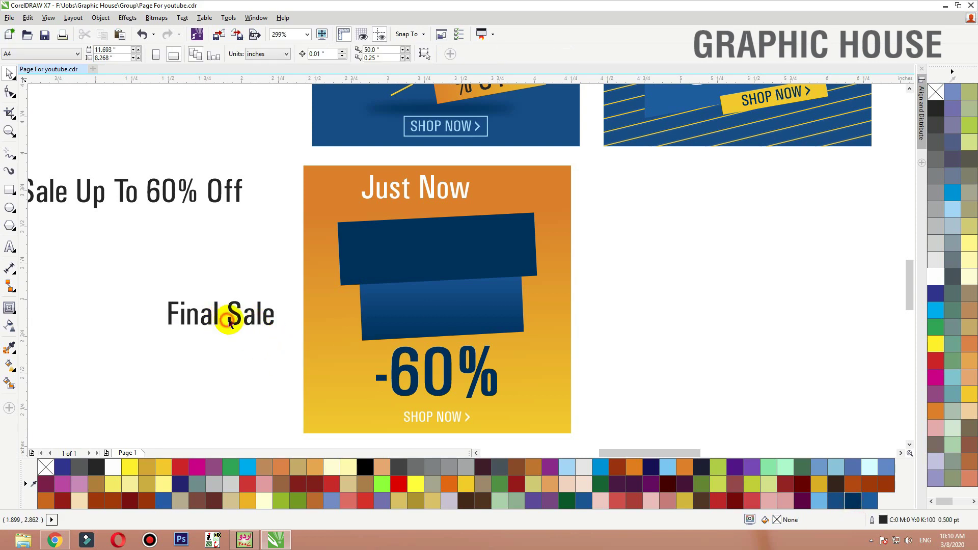
click(231, 322)
key(Return)
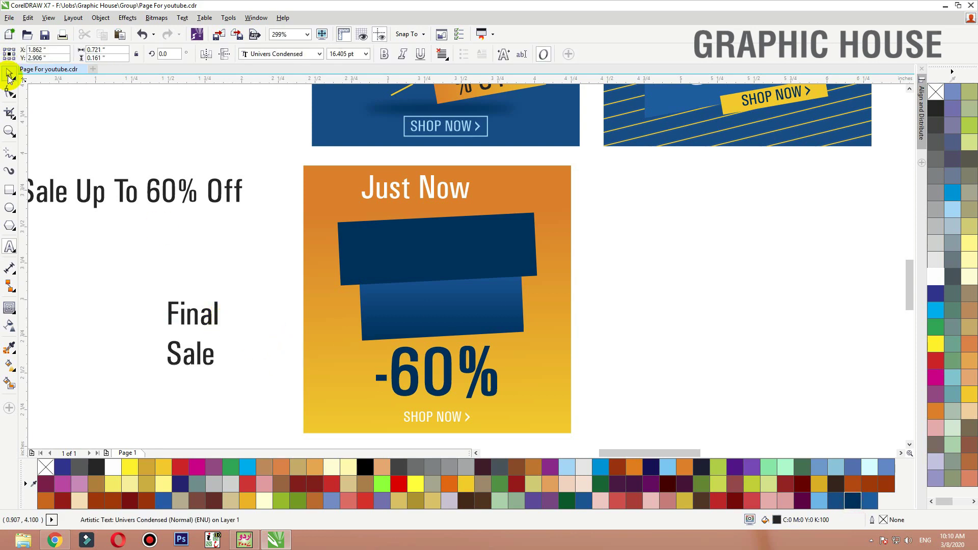
click(10, 73)
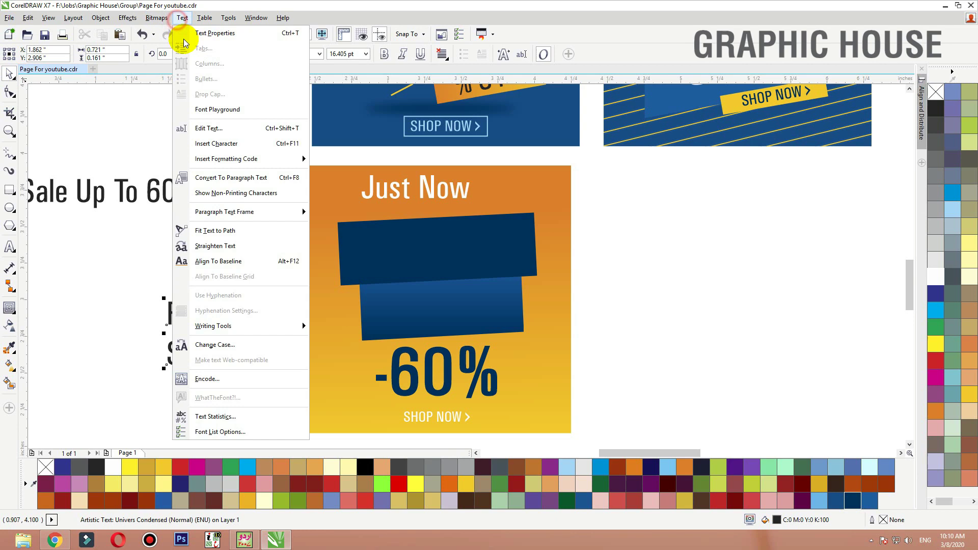
click(224, 345)
click(441, 260)
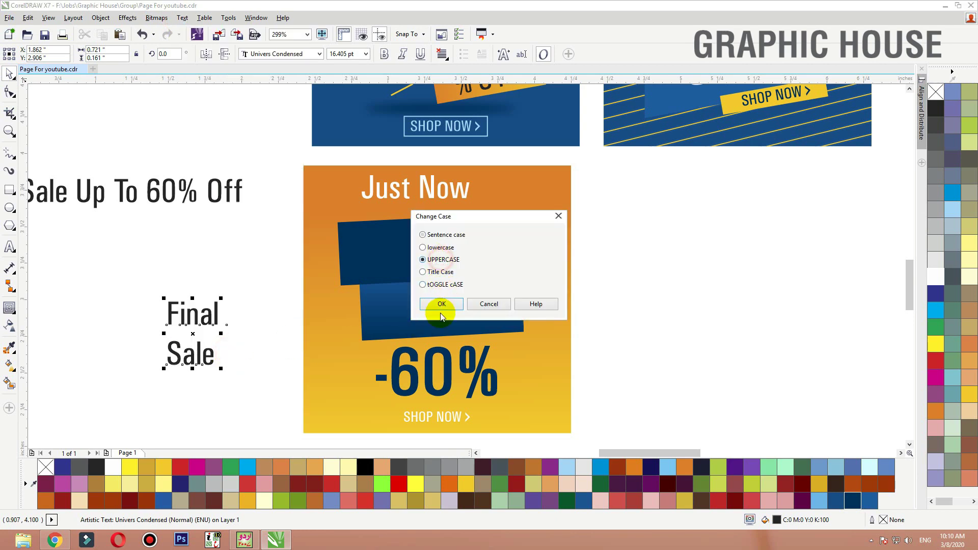
click(441, 305)
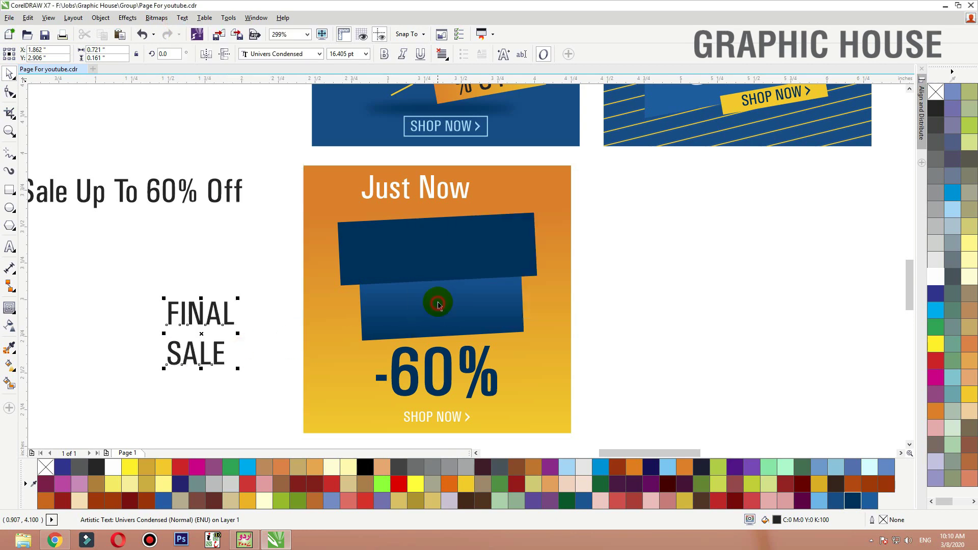
Step: Break the FINAL SALE text into separate lines, placing FINAL on the navy rectangle and SALE on the lower gradient rectangle
click(225, 320)
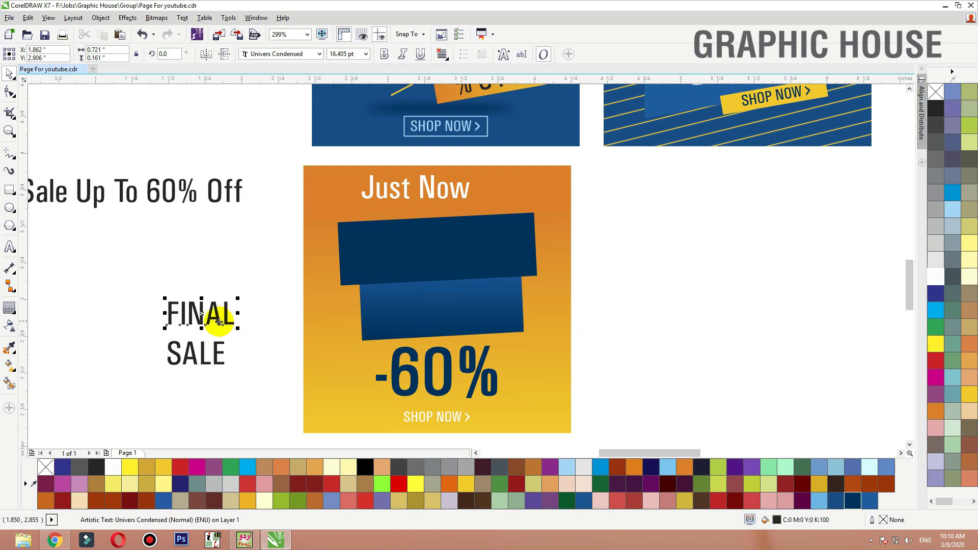
drag(219, 321, 471, 267)
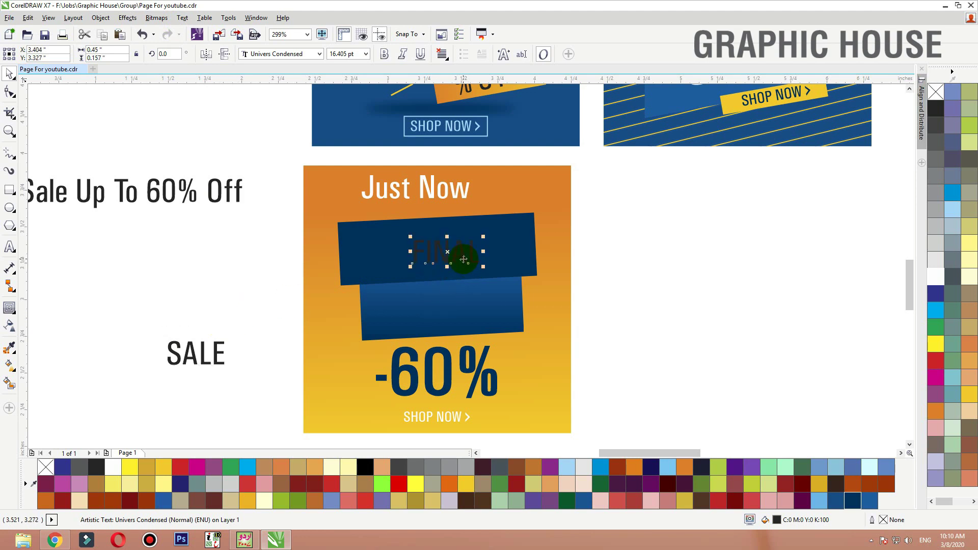
drag(218, 350, 474, 306)
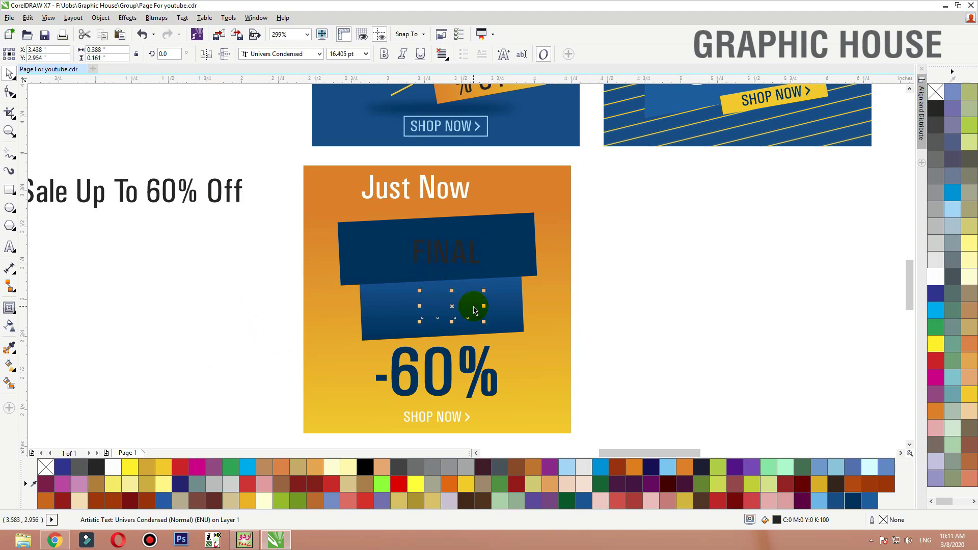
Step: Colour the FINAL and SALE texts on the blue rectangles white
key(F2)
drag(641, 197, 194, 345)
drag(821, 154, 412, 382)
click(936, 277)
click(852, 262)
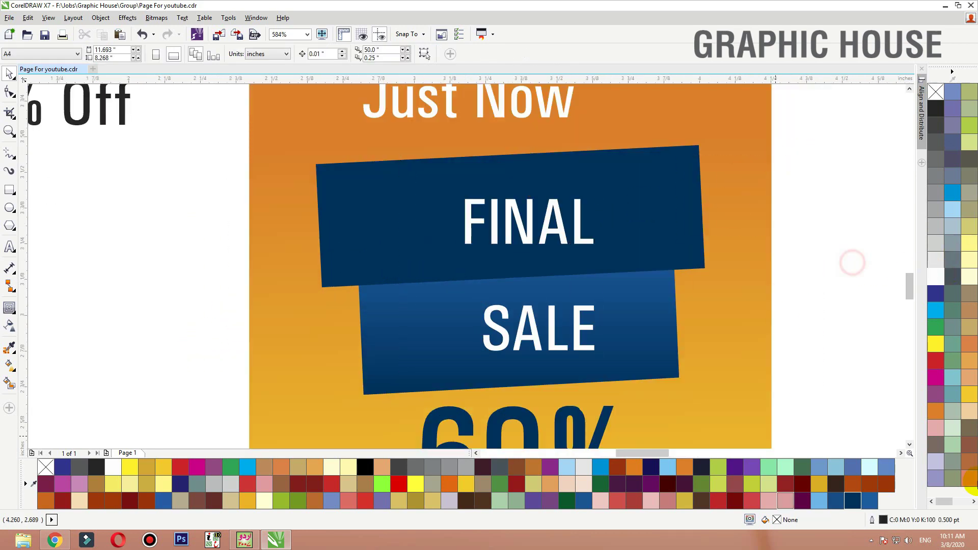
Step: Rotate FINAL to about 2.9 degrees, make it bold and enlarge it to about 29.2 pt within the navy rectangle
click(574, 247)
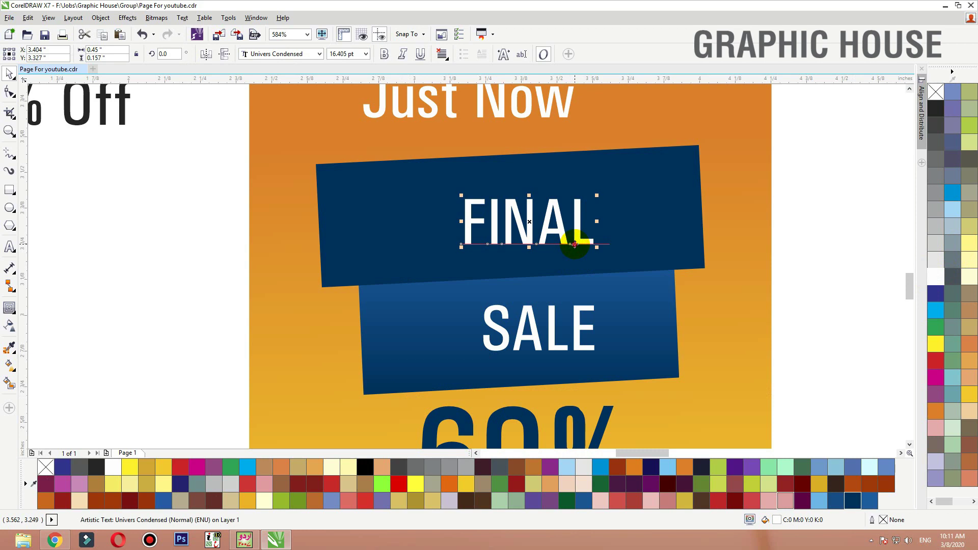
click(574, 246)
drag(598, 193, 579, 208)
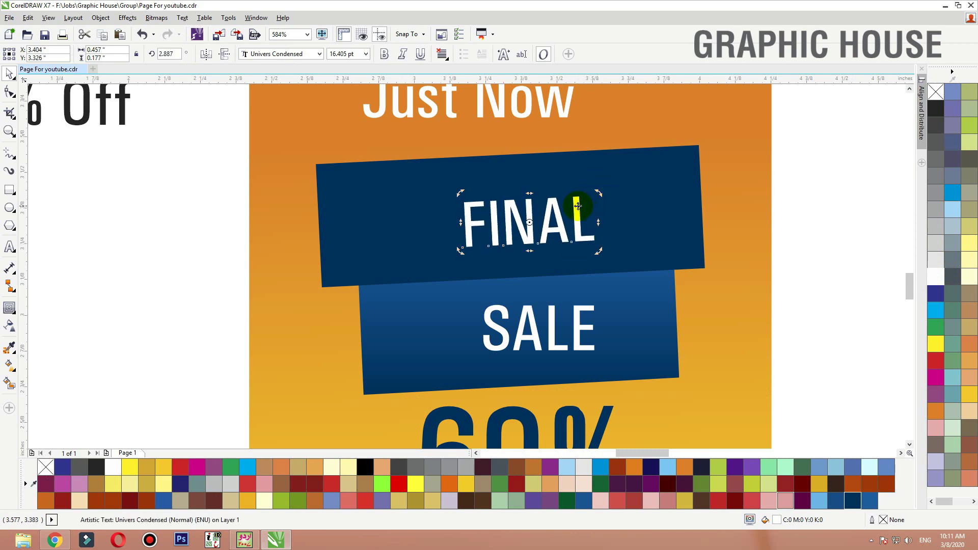
click(385, 54)
drag(606, 192, 662, 164)
click(591, 216)
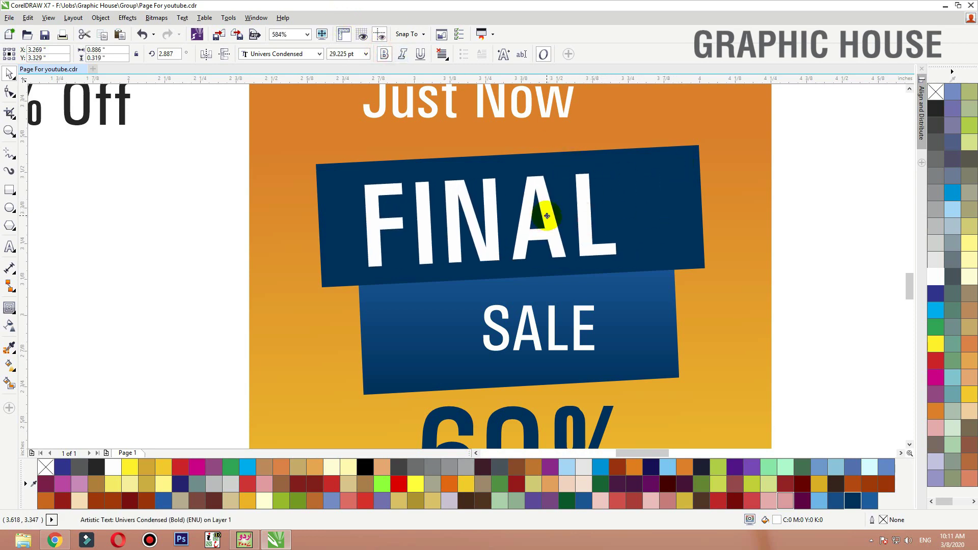
Step: Widen FINAL's letter spacing until the word is about 1.035 inches wide, and centre it horizontally on the navy rectangle
key(F10)
drag(622, 271, 664, 267)
key(space)
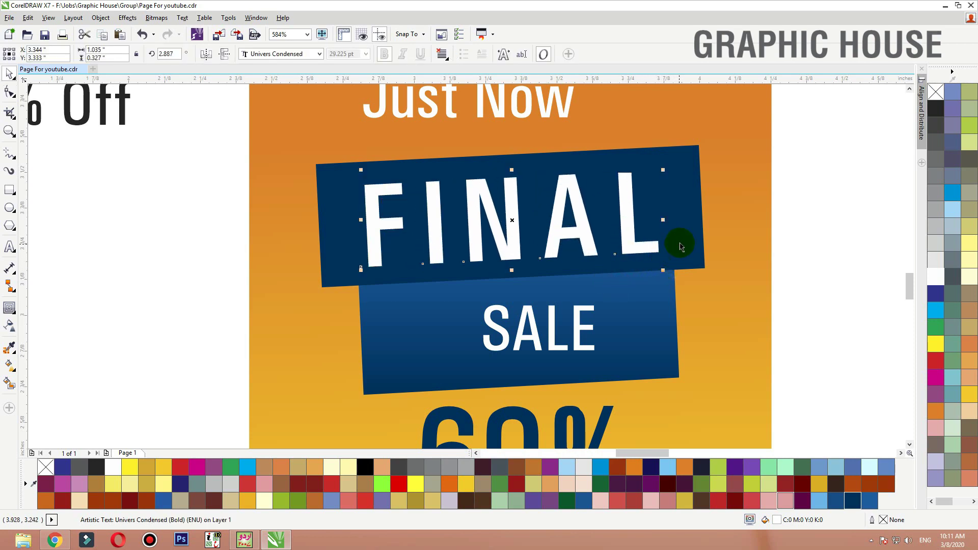
shift+click(682, 244)
key(c)
click(823, 223)
Step: Make SALE bold, tilt it to match FINAL and enlarge it to fill the height of the lower rectangle
click(582, 337)
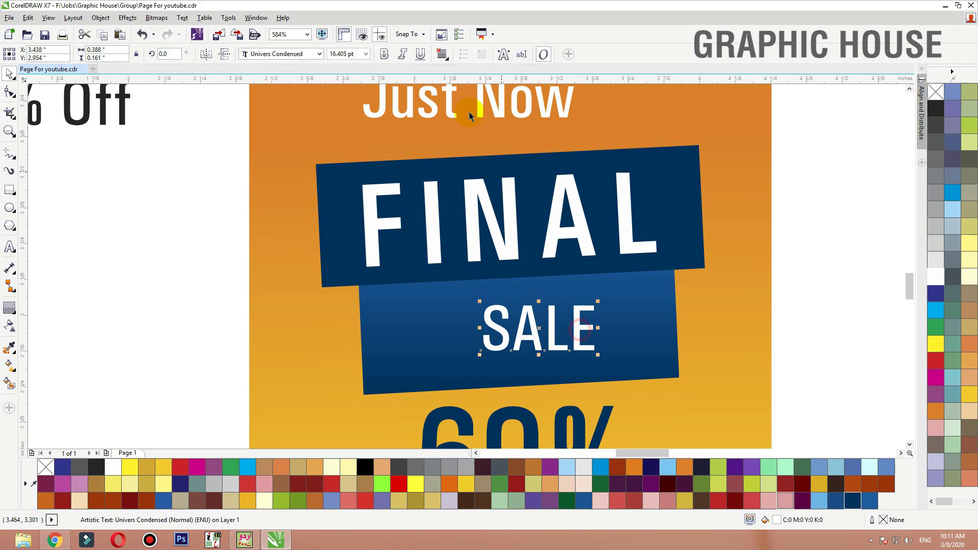
click(384, 52)
click(594, 330)
drag(607, 302, 654, 279)
click(588, 326)
Step: Centre SALE horizontally under FINAL
shift+click(586, 256)
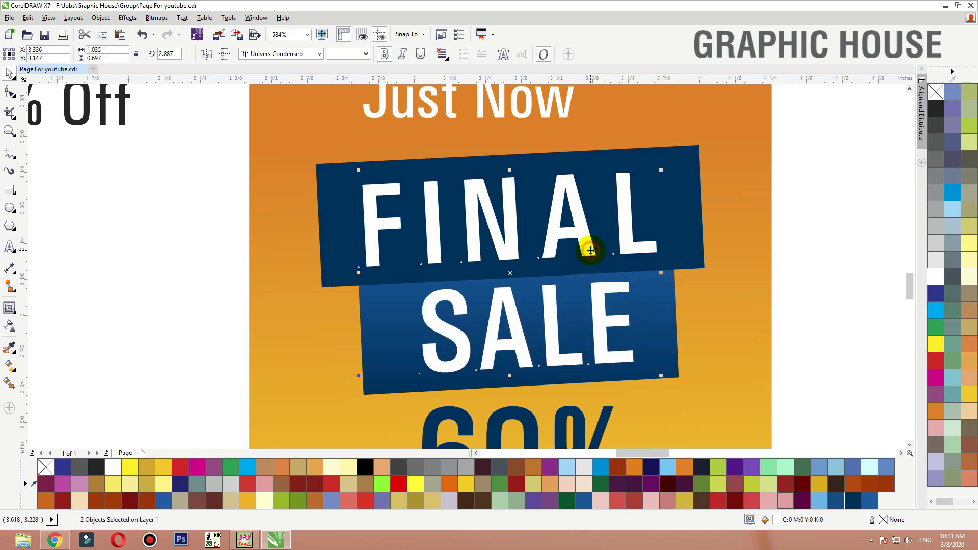
key(e)
click(825, 285)
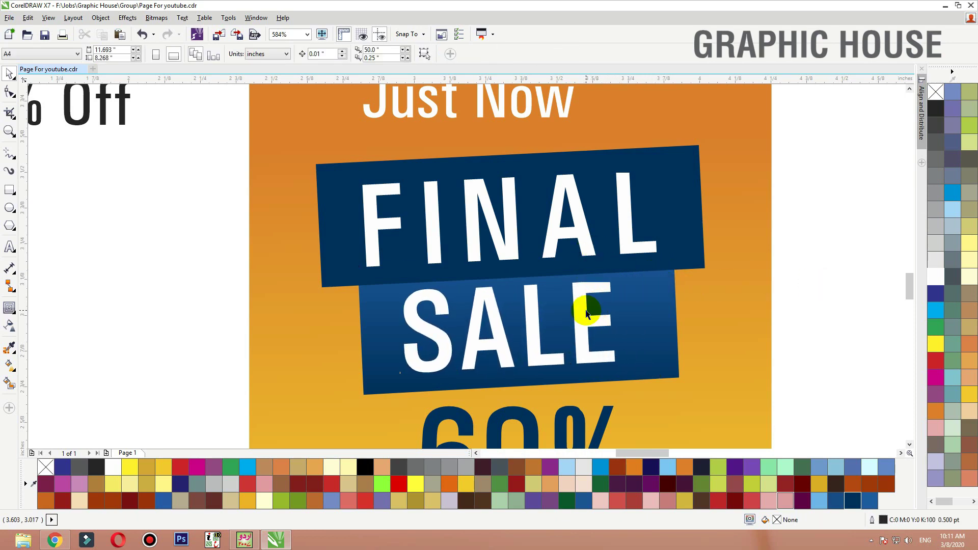
Step: Tilt the Just Now text to about 2.5 degrees, reduce it to about 13.8 pt and place it just above the navy rectangle
click(502, 107)
scroll(510, 179, down, 2)
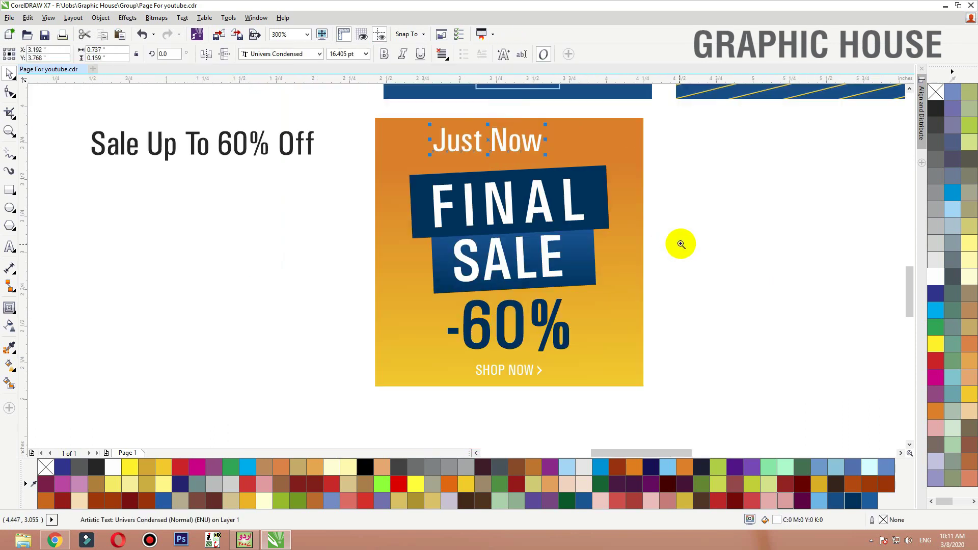
scroll(447, 261, up, 2)
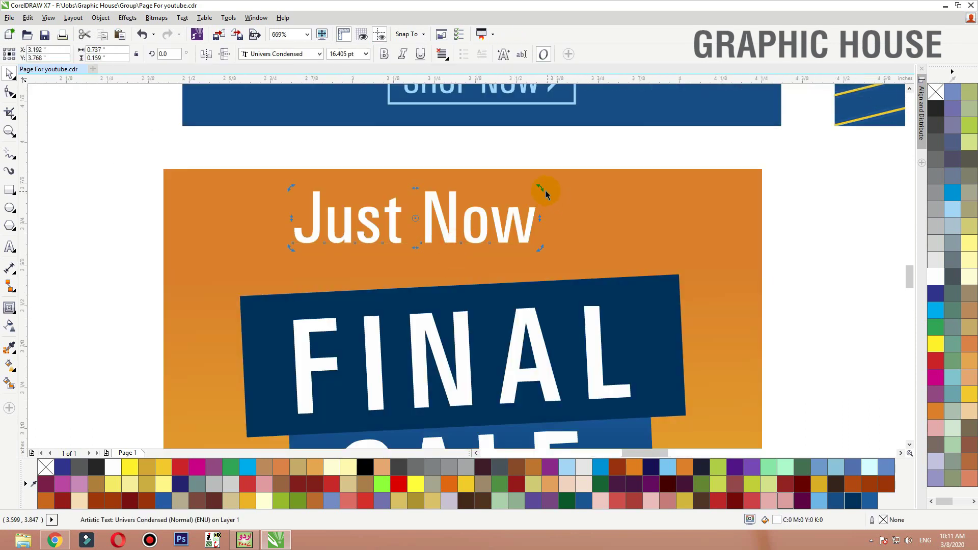
drag(541, 190, 539, 176)
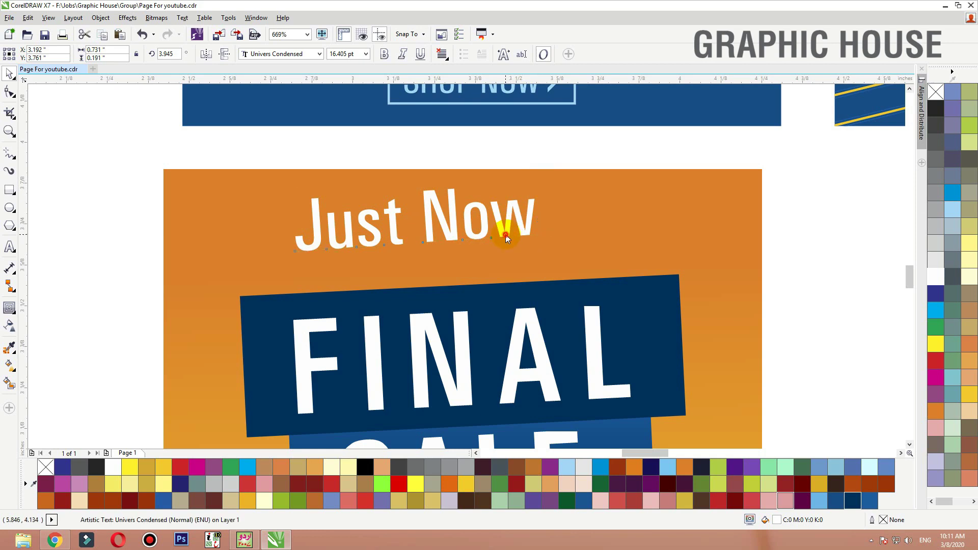
drag(505, 234, 520, 252)
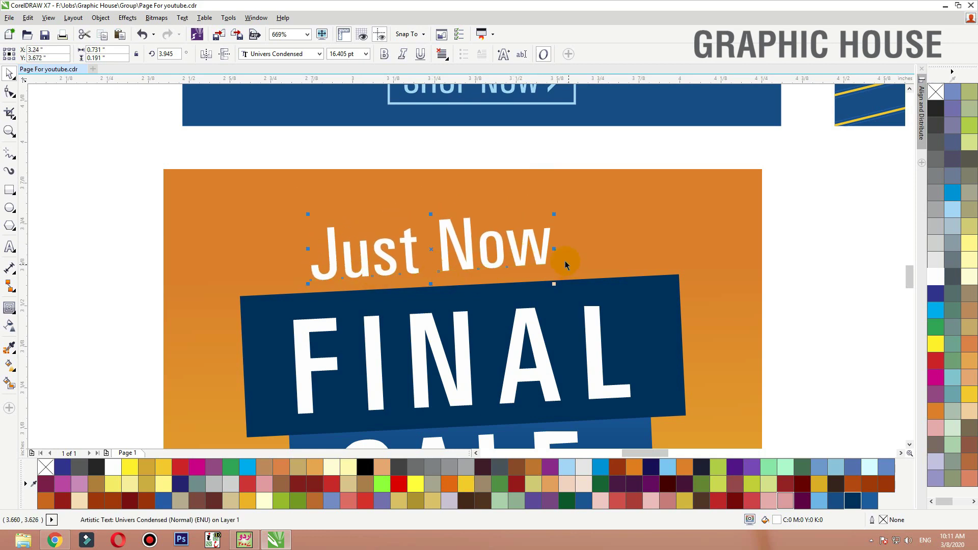
mouse_move(555, 216)
mouse_down()
mouse_move(537, 214)
mouse_move(559, 212)
mouse_up()
click(559, 212)
key(shift+F2)
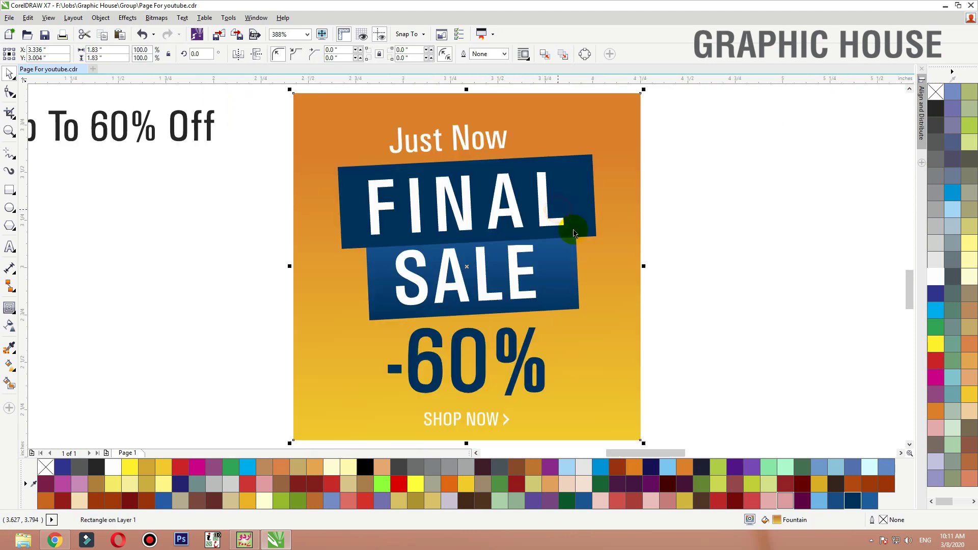
click(678, 290)
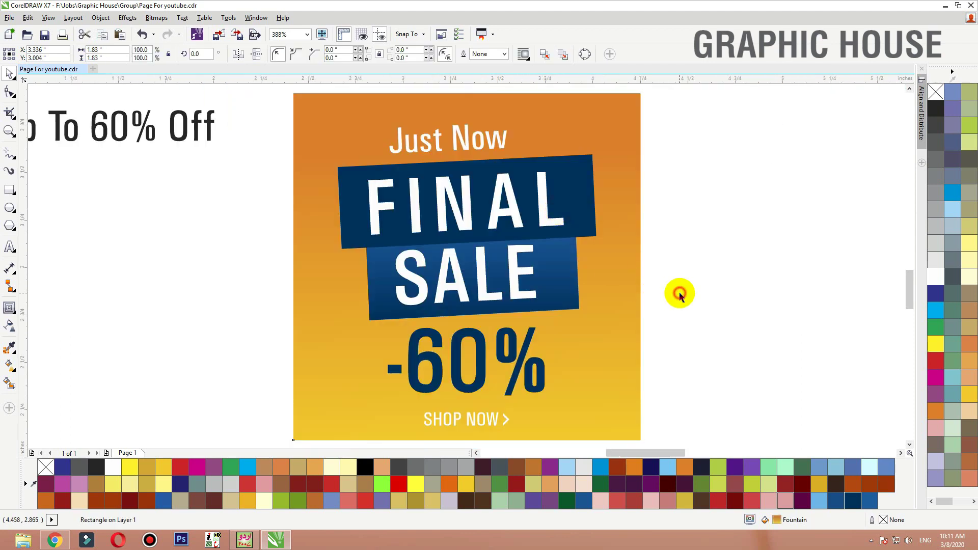
Step: Mirror the banner's gradient background vertically so the yellow is at its upper edge and the orange at its lower edge
click(579, 411)
click(255, 54)
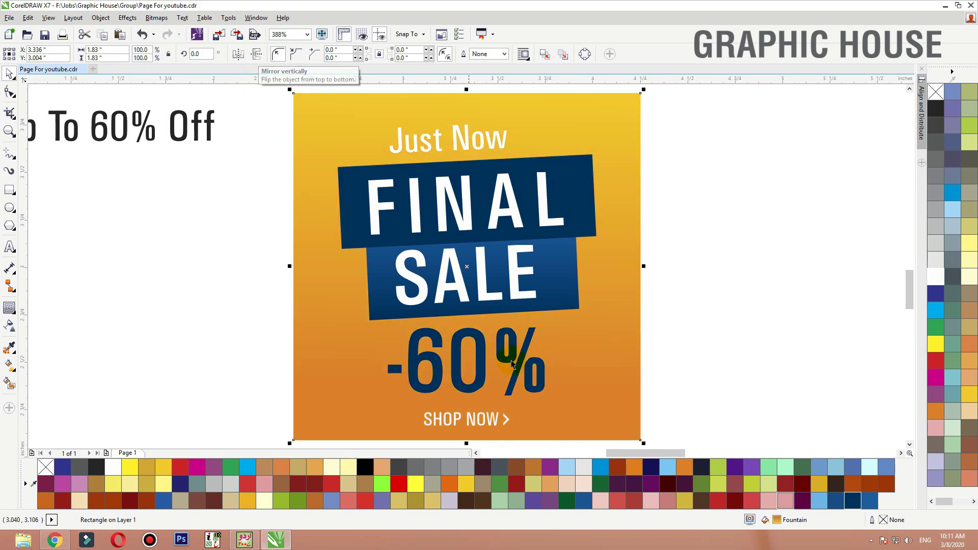
click(499, 414)
ctrl+click(478, 391)
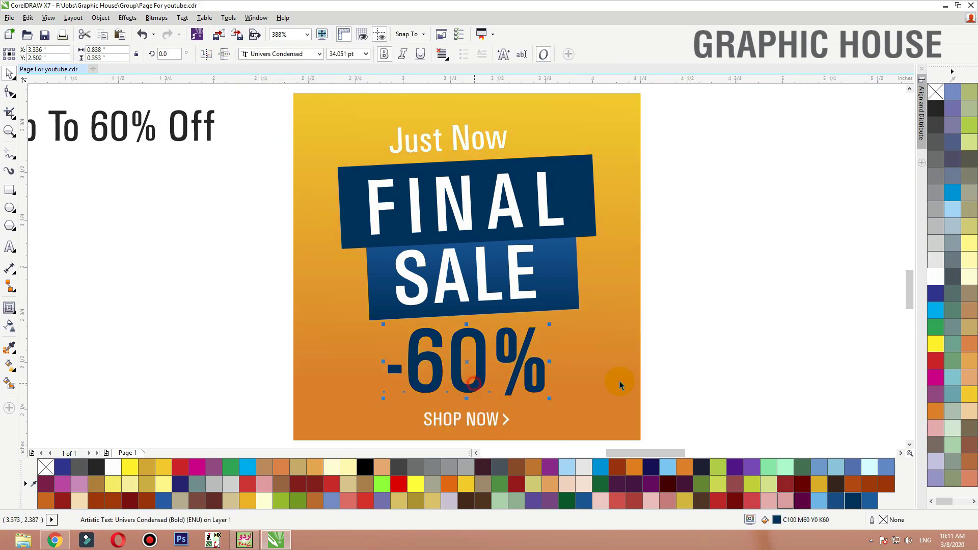
click(703, 404)
Step: Nudge the blue rectangles and the texts above SHOP NOW up slightly, and colour Just Now navy (C100 M60 Y0 K60)
drag(716, 403, 256, 116)
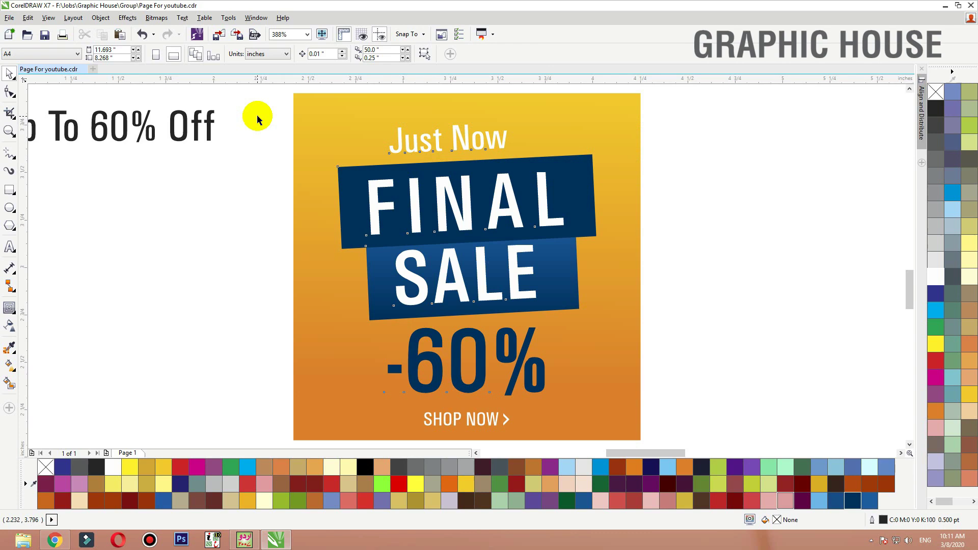
click(231, 198)
click(481, 148)
ctrl+click(485, 147)
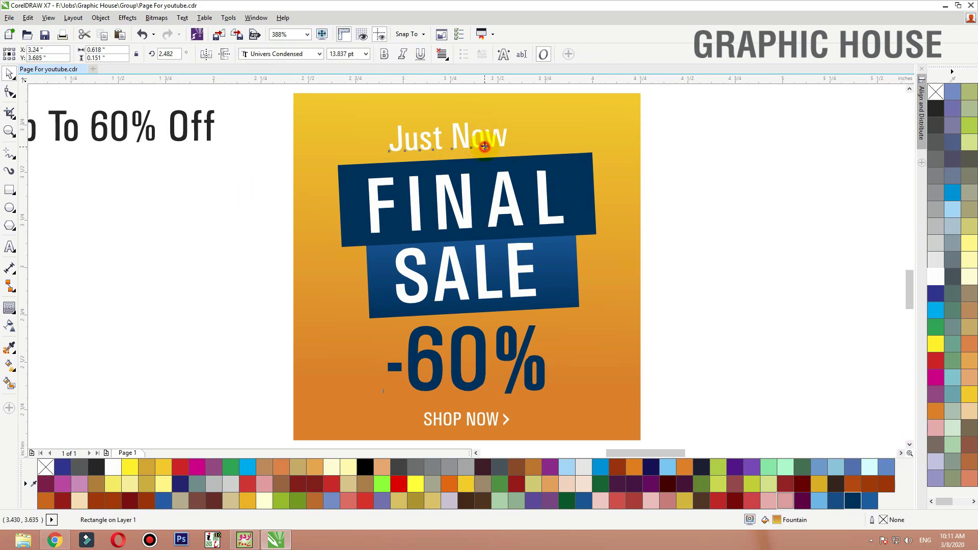
click(852, 501)
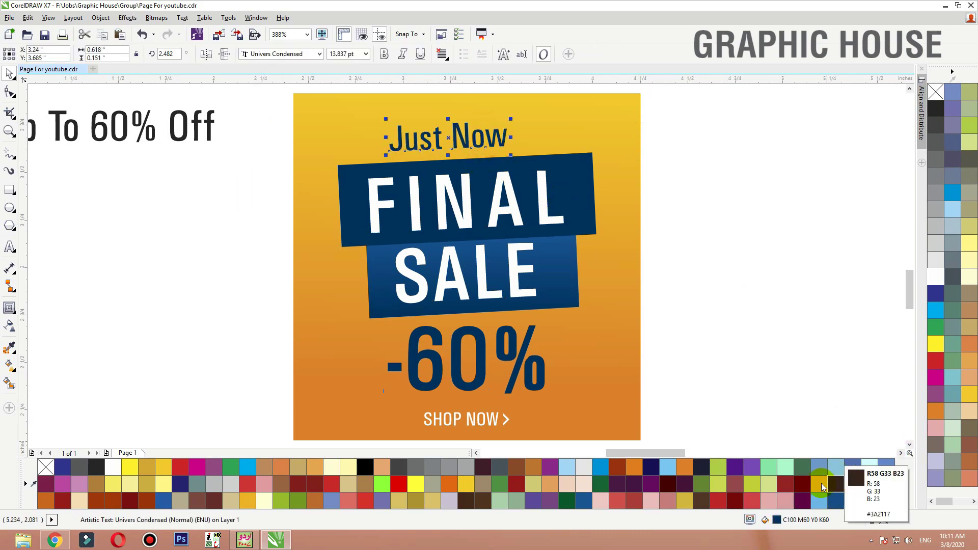
Step: Draw a circle about 0.258 in across, outline it in white and scatter copies around the banner's edges, FINAL and SALE
click(720, 250)
click(9, 208)
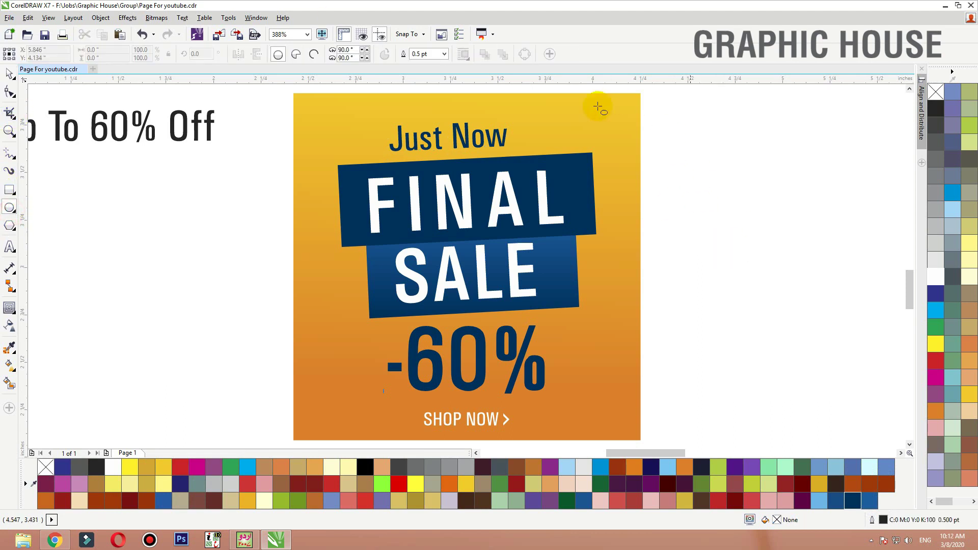
drag(603, 129, 654, 180)
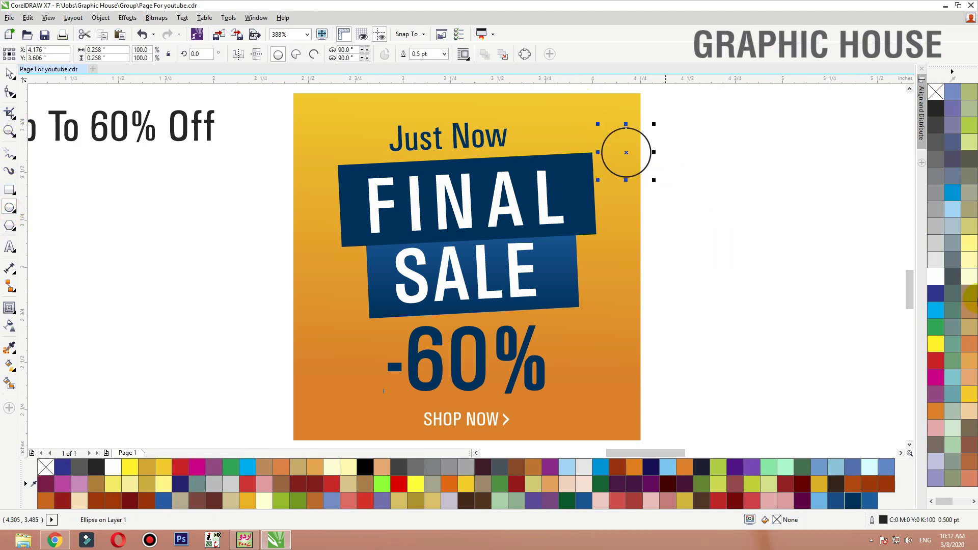
right_click(931, 283)
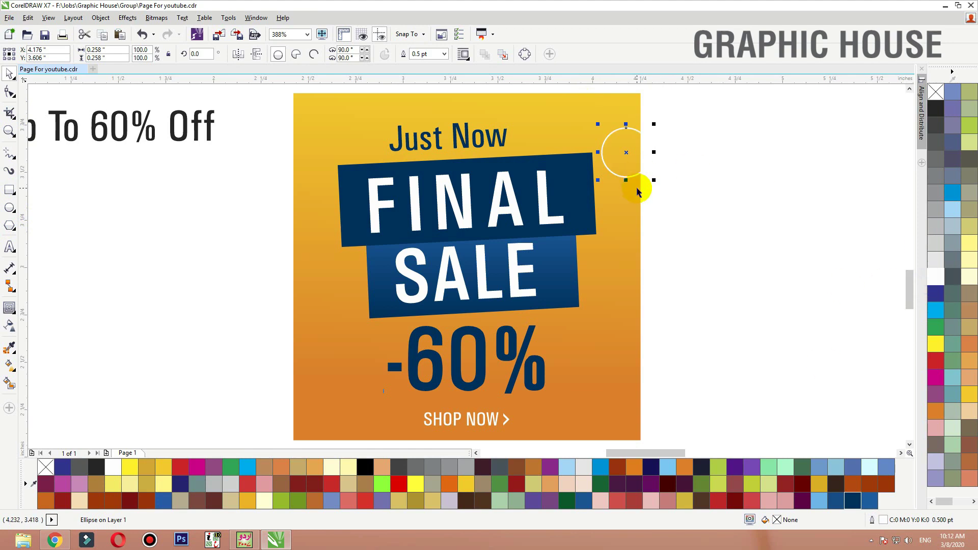
drag(625, 153, 591, 373)
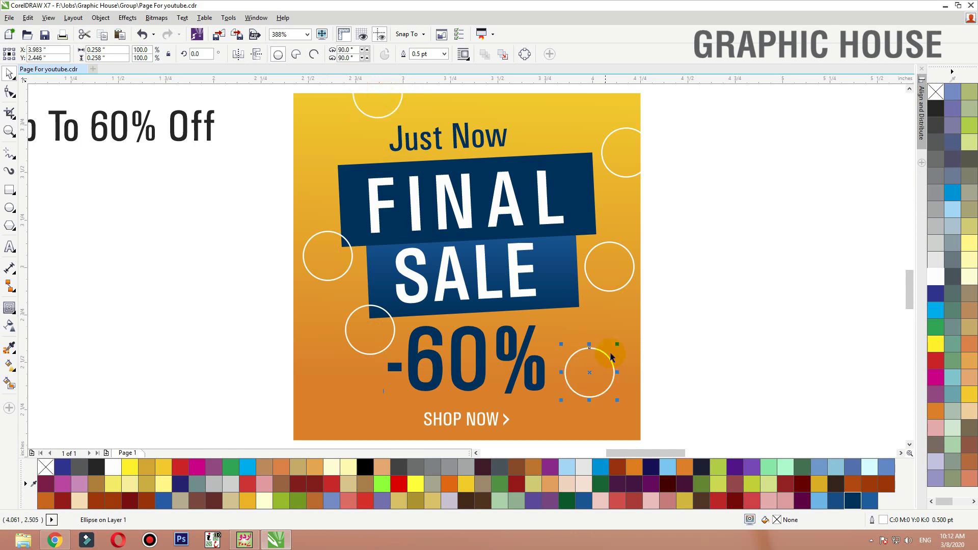
Step: Shrink the circle beside -60% to about 0.054 in with solid white fill and no outline, and the circle beside SALE to about 0.153 in
drag(602, 350, 599, 363)
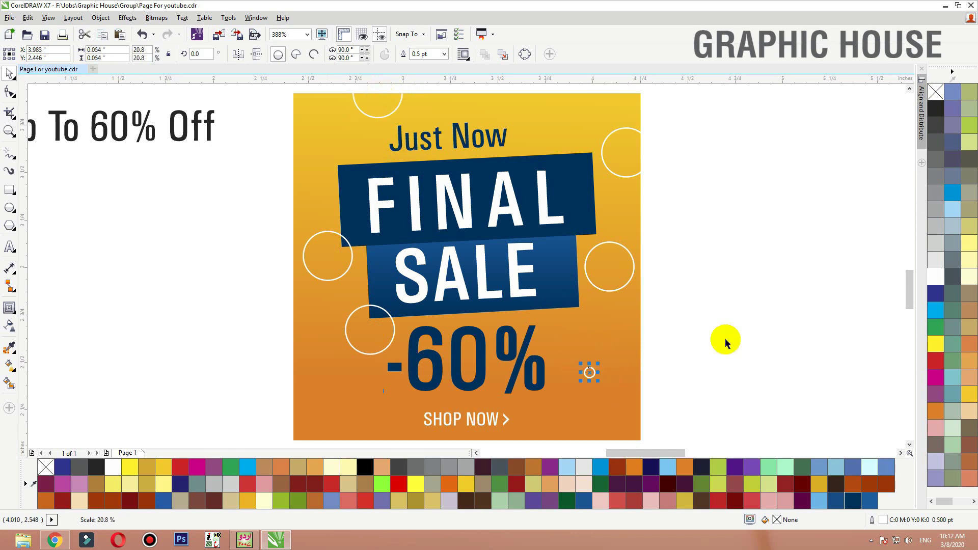
right_click(936, 92)
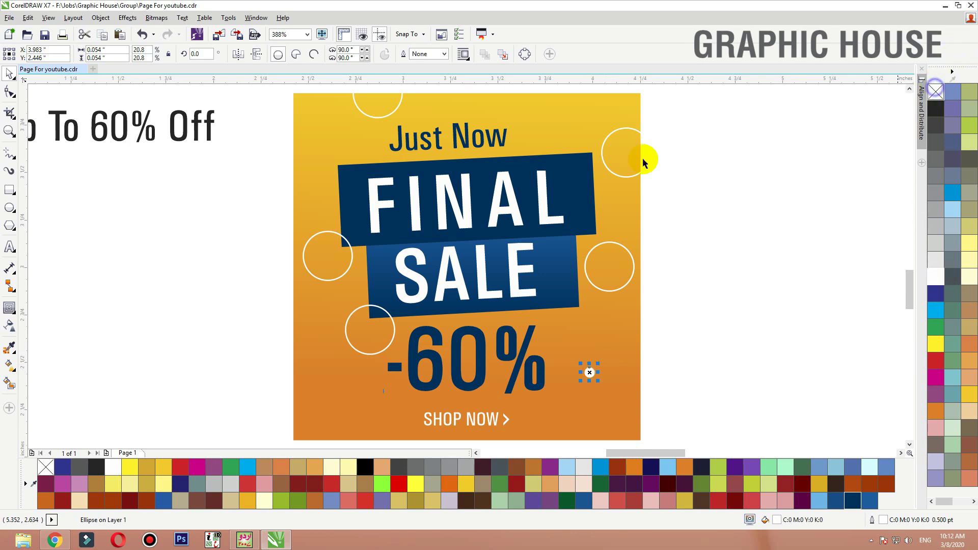
click(628, 284)
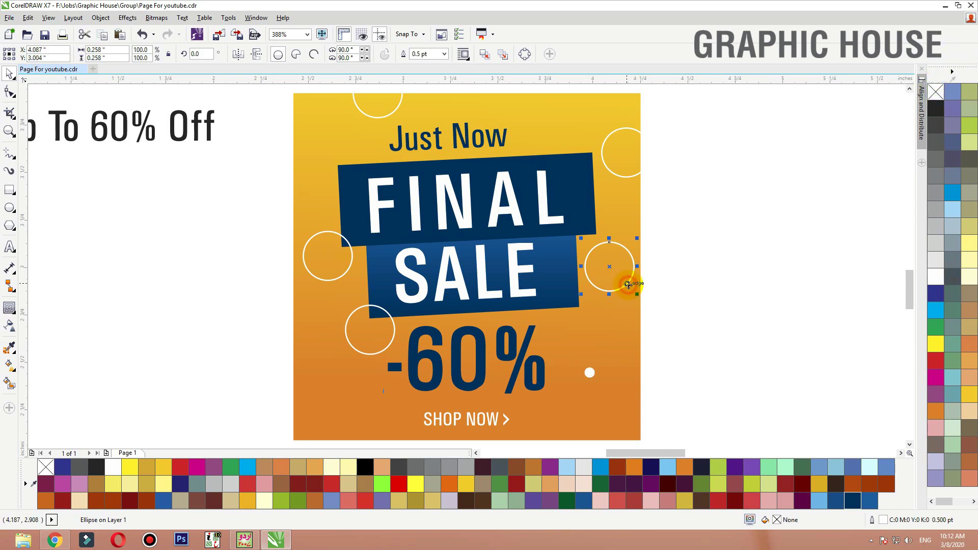
drag(638, 295, 626, 283)
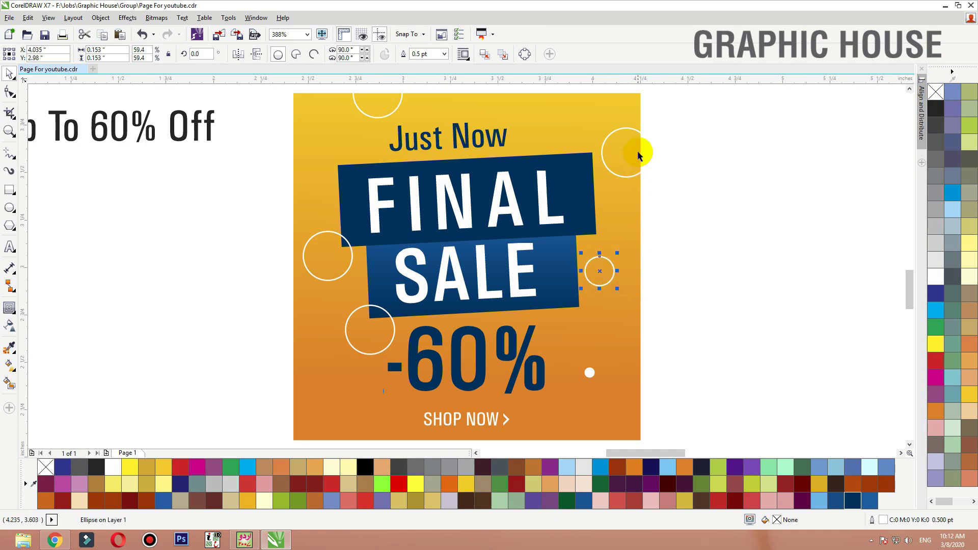
Step: Shift the small white dot closer to -60% and place resized copies above the end of FINAL and above Just Now
click(591, 372)
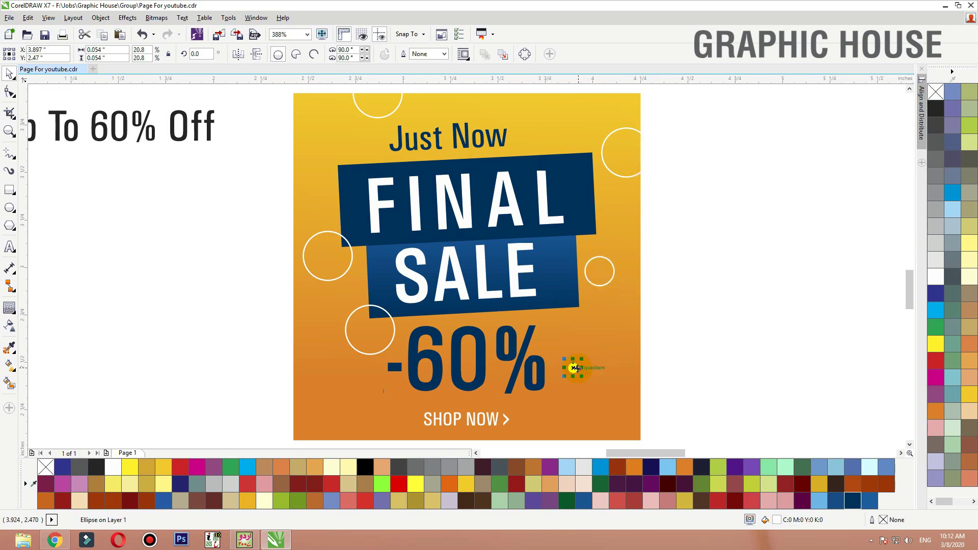
drag(575, 368, 581, 125)
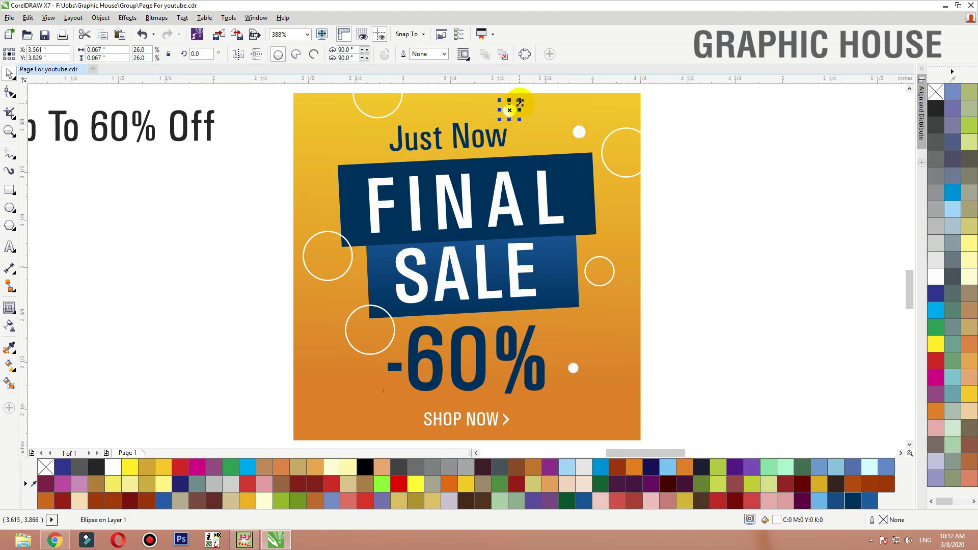
drag(517, 101, 516, 103)
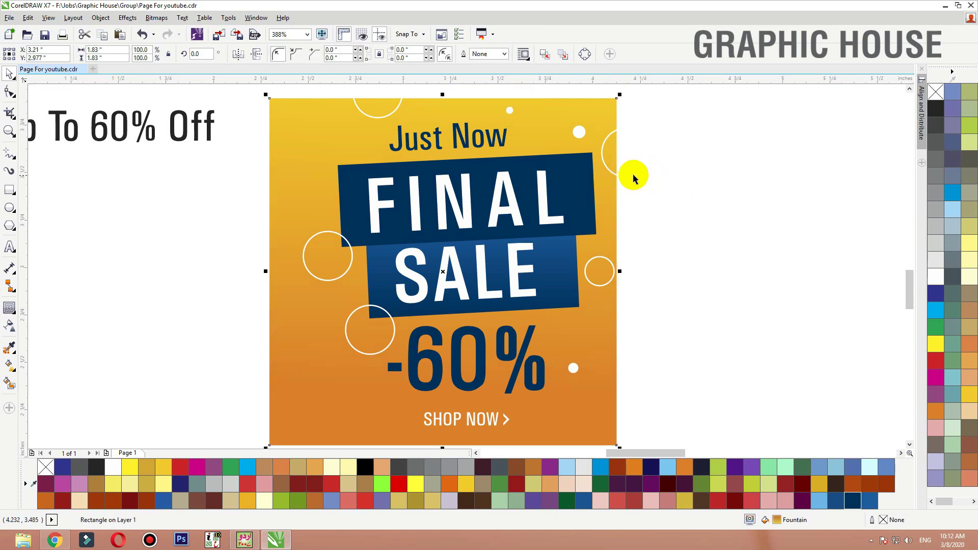
Step: Place a white-filled circle about 0.205 in across on the banner's edge before Just Now, and make the one at SALE's lower corner 0.129 in and white-filled
drag(614, 176, 295, 166)
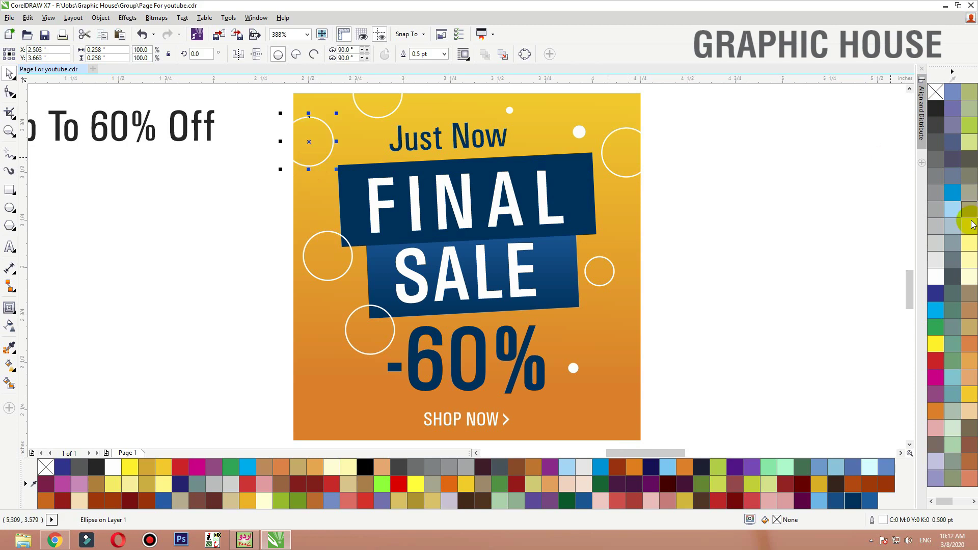
click(936, 277)
mouse_move(337, 112)
mouse_down()
mouse_move(327, 110)
mouse_move(317, 135)
mouse_move(326, 118)
mouse_up()
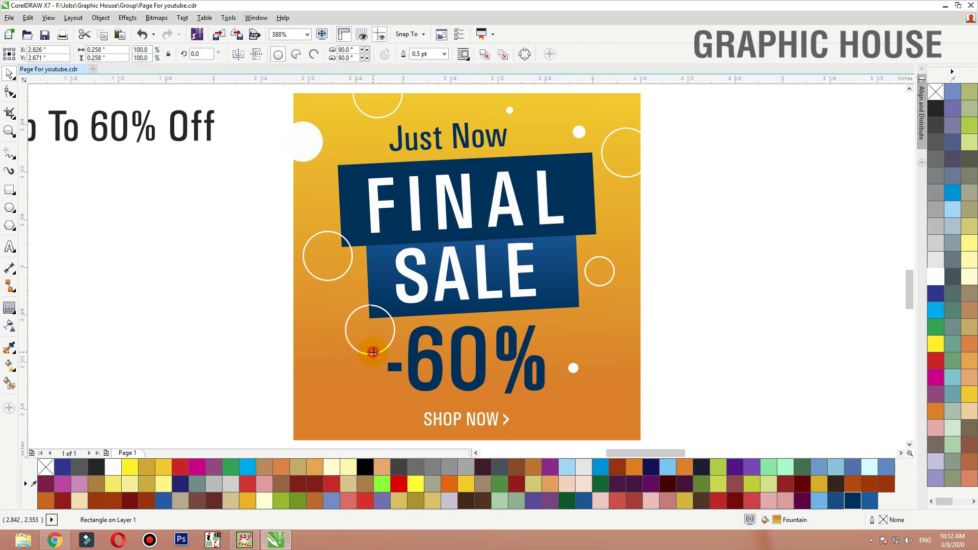
click(387, 348)
drag(389, 346, 386, 346)
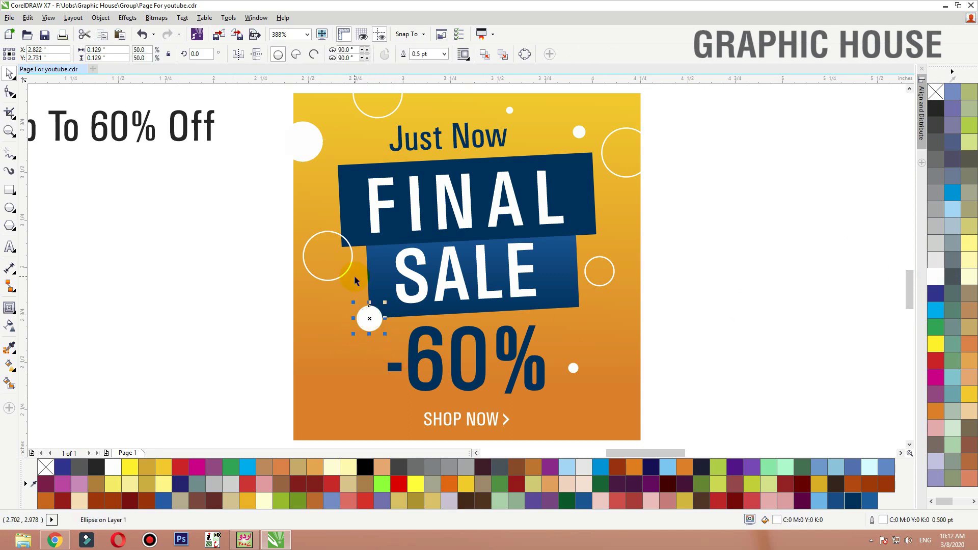
click(755, 313)
Step: PowerClip the circles that overlap the banner's edges inside its gradient background square
click(309, 137)
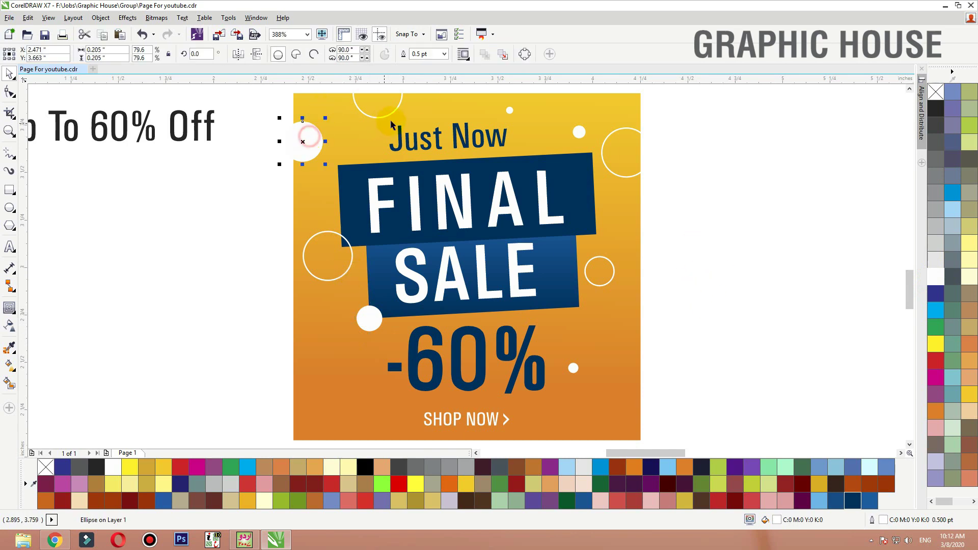
shift+click(388, 116)
shift+click(510, 111)
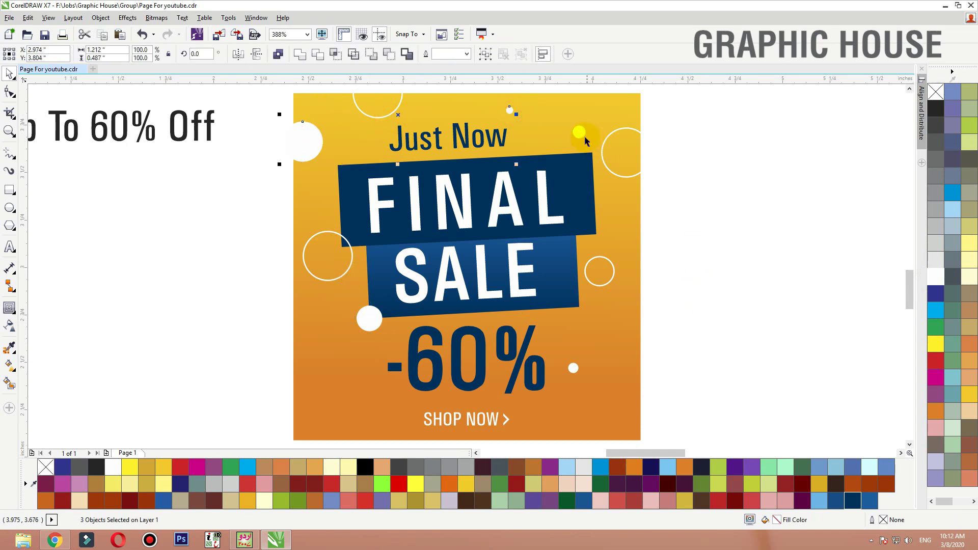
right_click(613, 133)
click(634, 139)
click(638, 103)
click(459, 98)
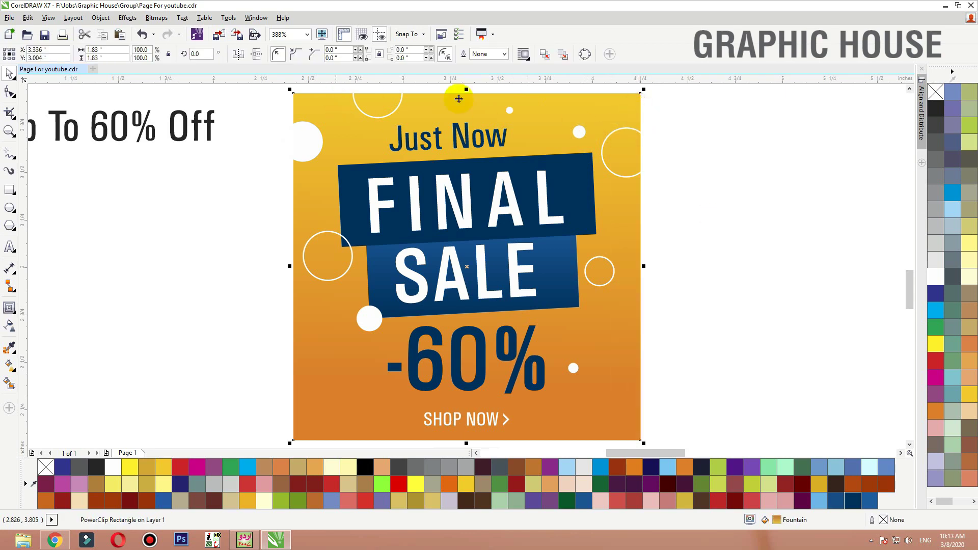
click(688, 318)
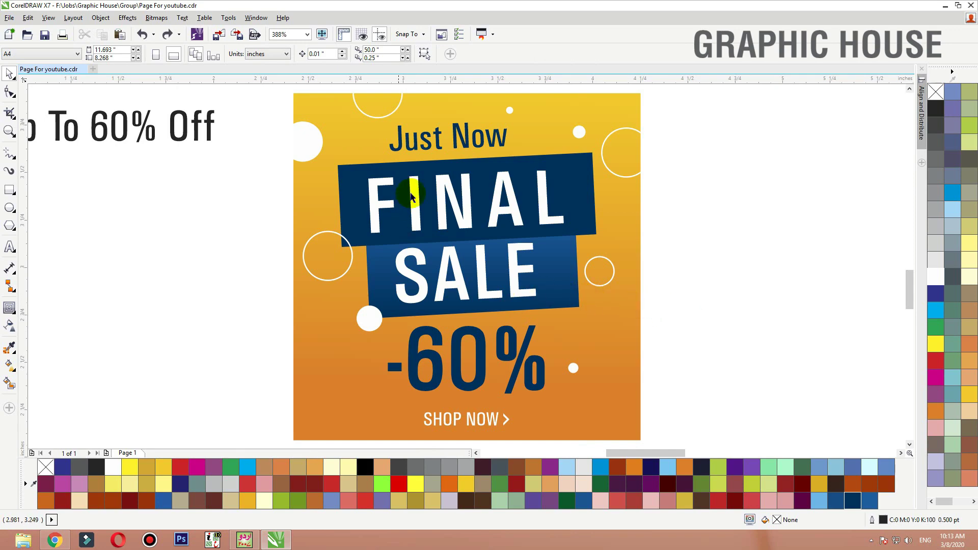
Step: Duplicate the BIG SALE banner's striped background directly below it and strip its PowerClip contents, leaving a plain blue square
scroll(386, 403, down, 2)
scroll(357, 339, down, 2)
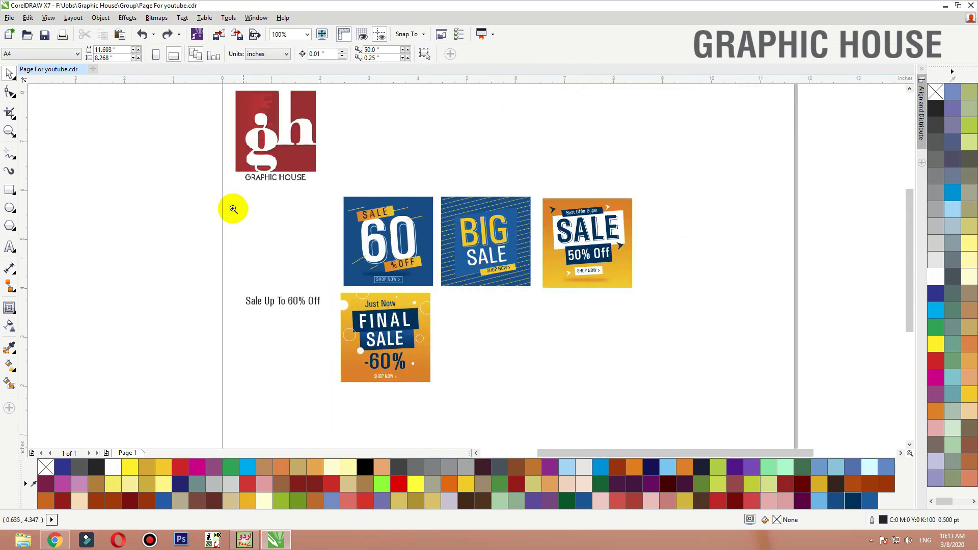
drag(237, 206, 657, 378)
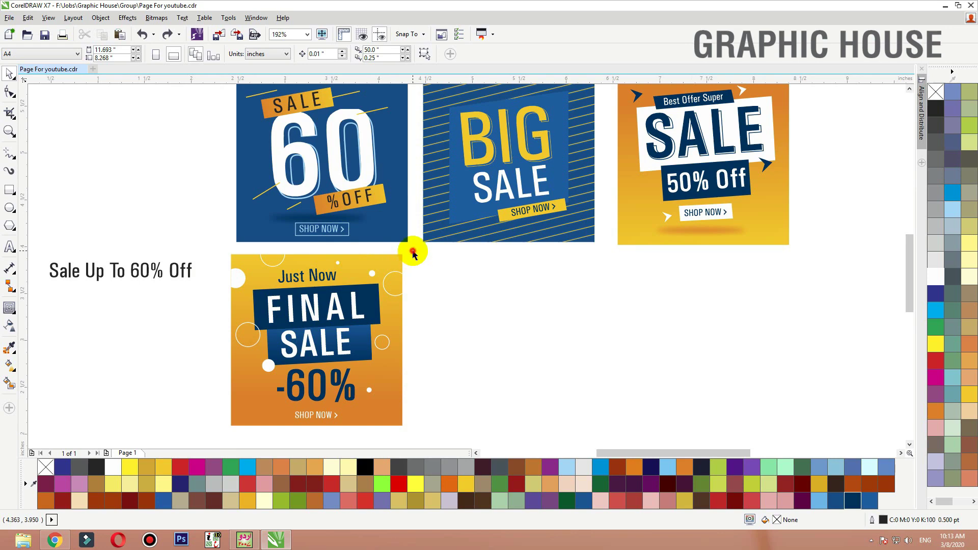
drag(413, 252, 252, 428)
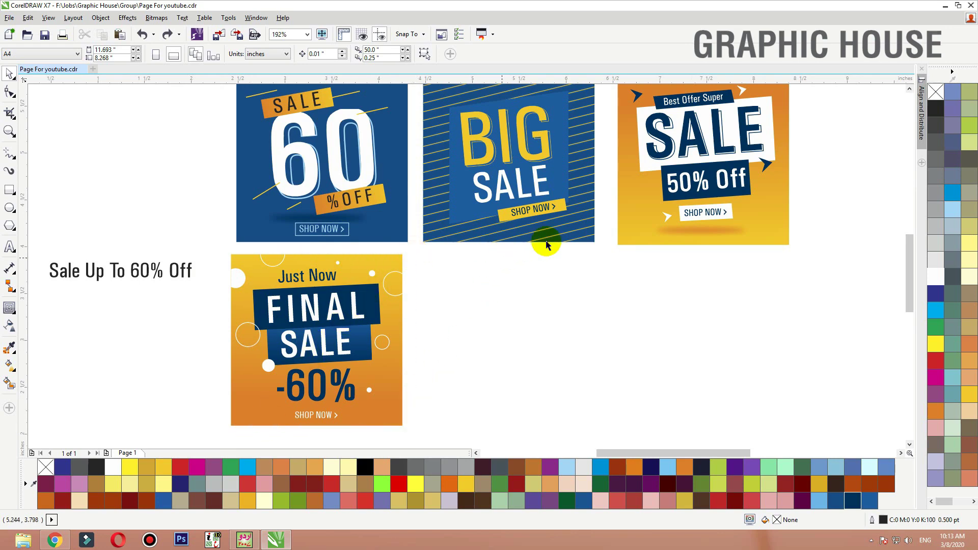
drag(571, 237, 575, 399)
right_click(575, 400)
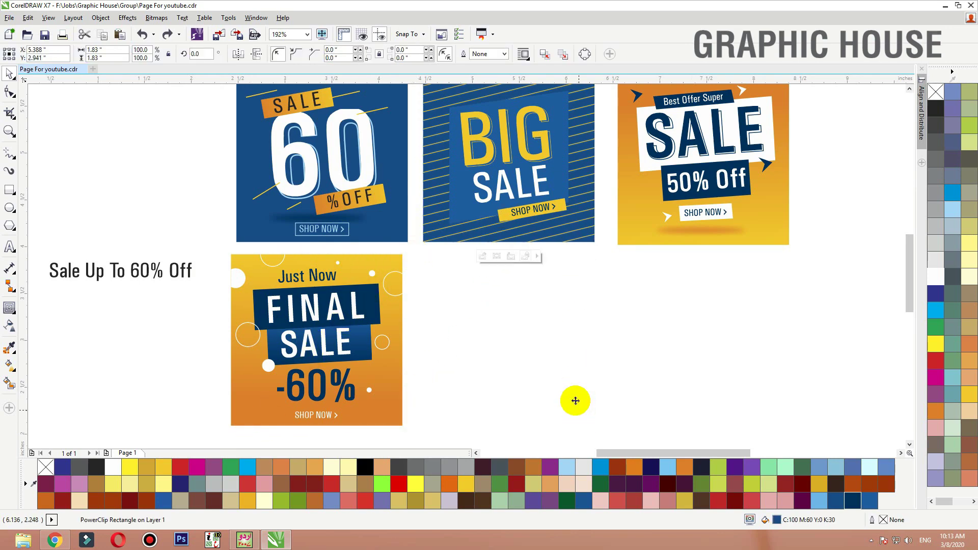
right_click(581, 284)
mouse_move(690, 137)
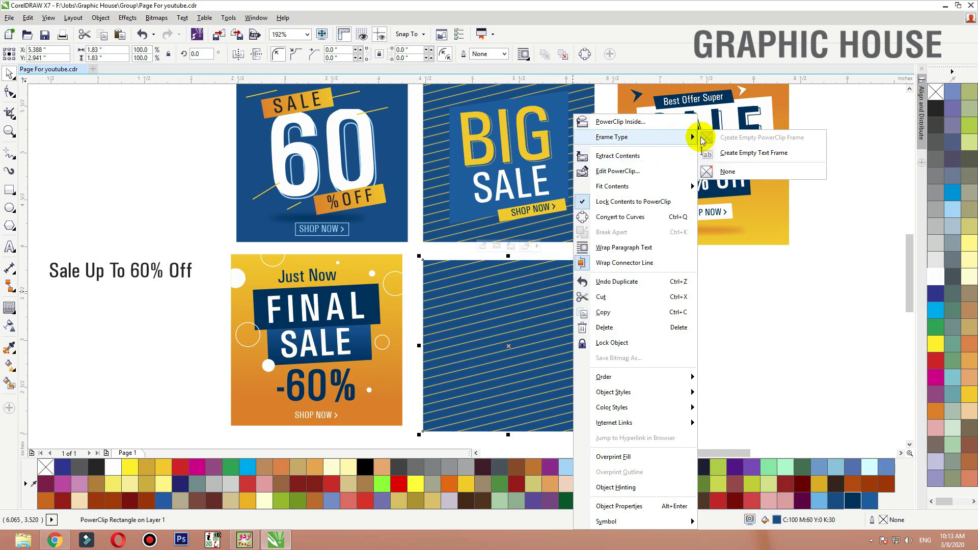
click(713, 170)
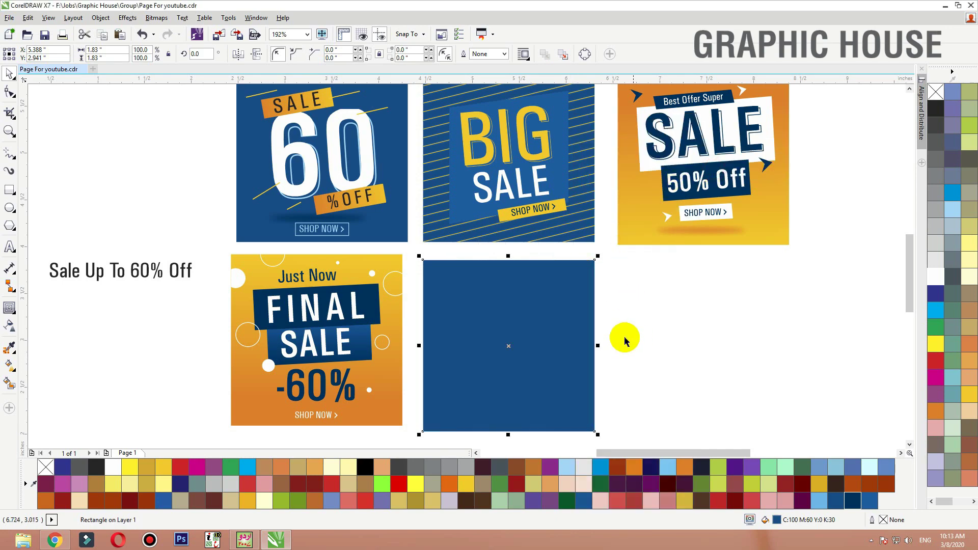
Step: Cover the new square's left half with a half-width white copy and give the blue square a hairline outline in C100 M60 Y0 K10
drag(597, 345, 508, 346)
right_click(509, 346)
click(936, 278)
click(595, 340)
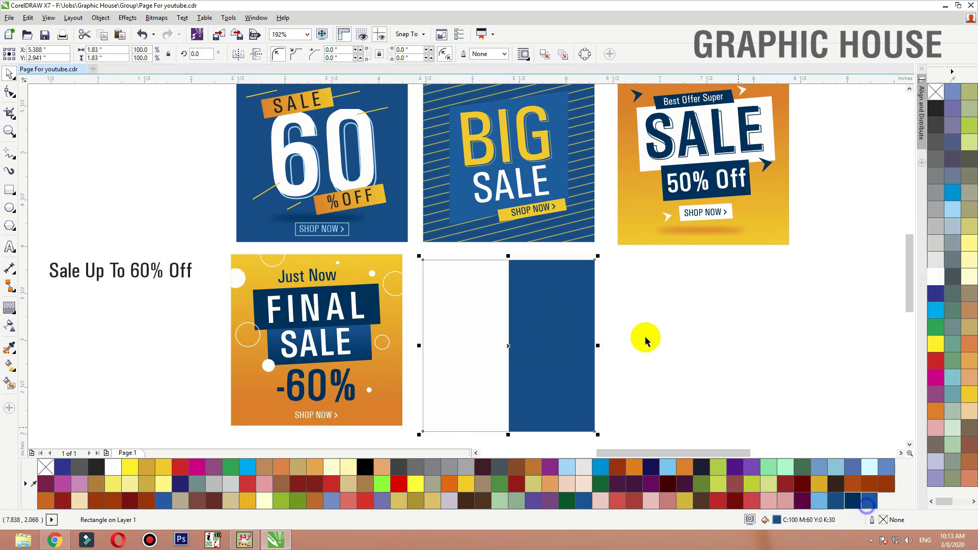
click(686, 343)
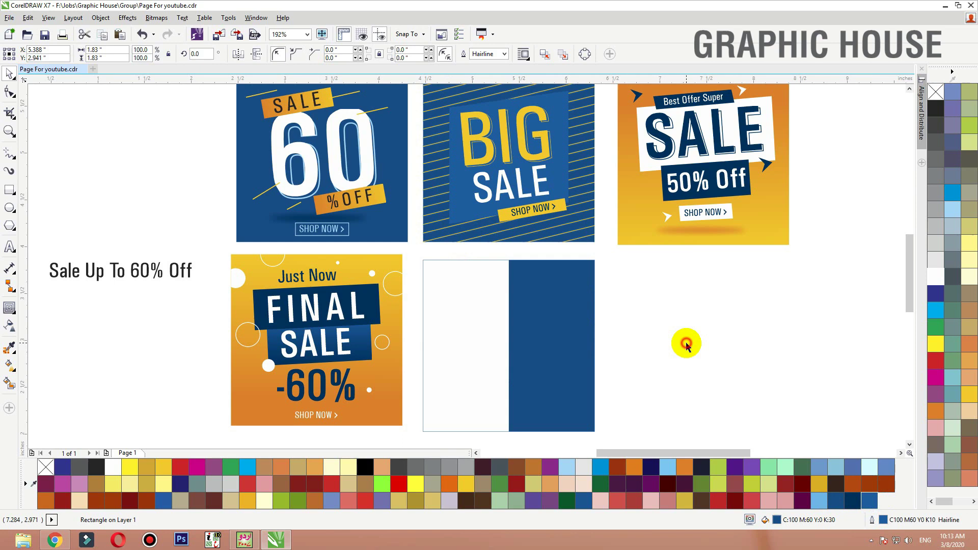
Step: Mirror the blue square and its white half together horizontally so the blue half is on the left
click(557, 297)
shift+click(476, 290)
click(238, 54)
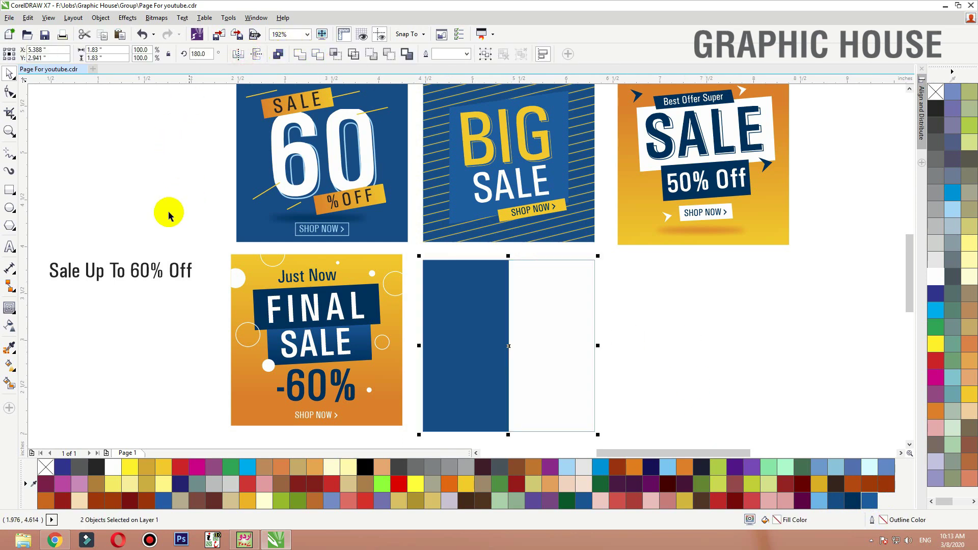
click(156, 220)
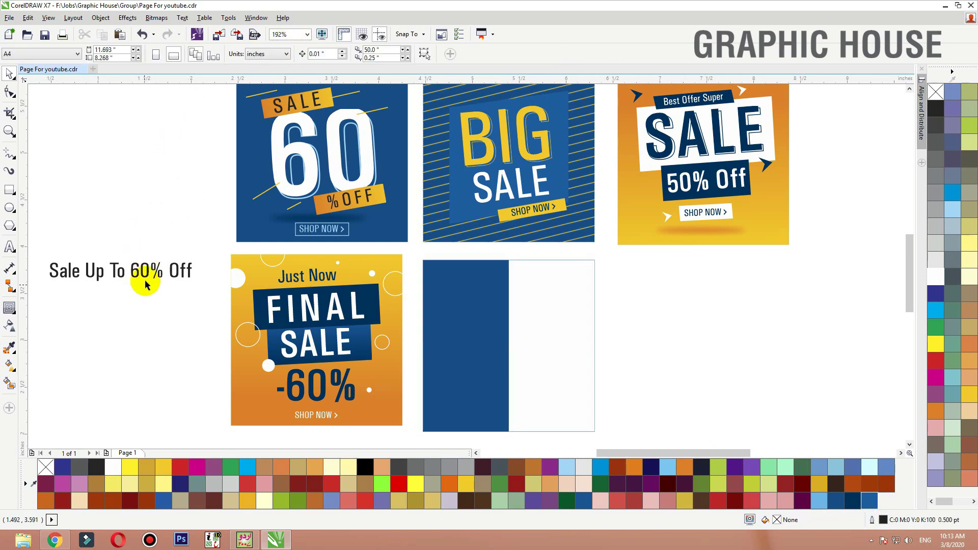
Step: Move the Sale Up To 60% Off text across the white half's outer edge and bring it in front of the rectangles
drag(152, 273, 654, 332)
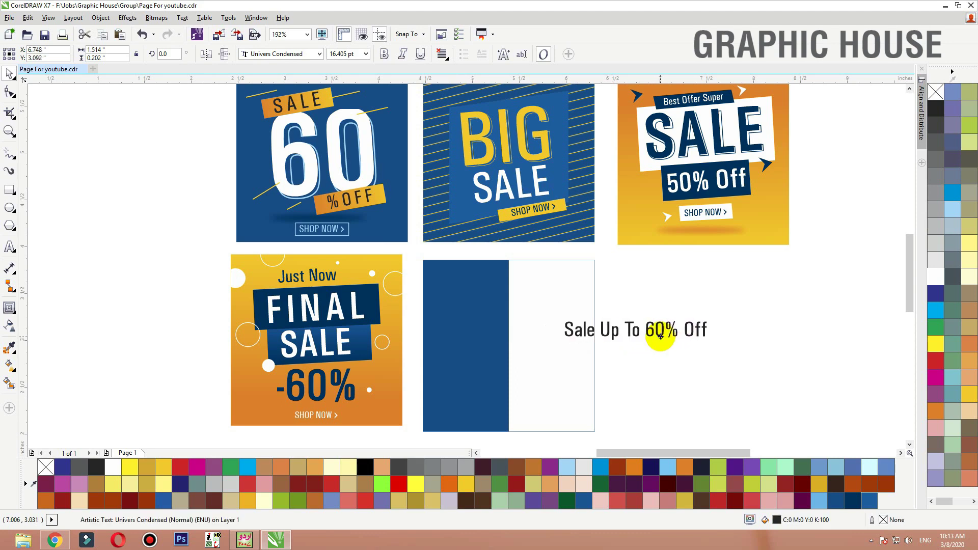
key(ctrl+Page_Down)
click(706, 348)
click(612, 339)
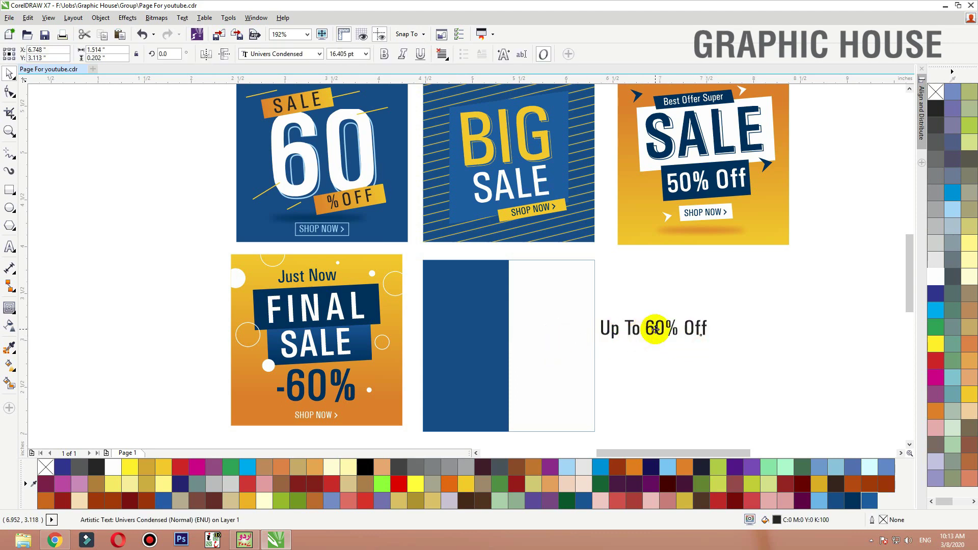
Step: Copy the SHOP NOW group from the FINAL SALE banner to the white half's lower right corner and colour it blue
drag(322, 415, 561, 420)
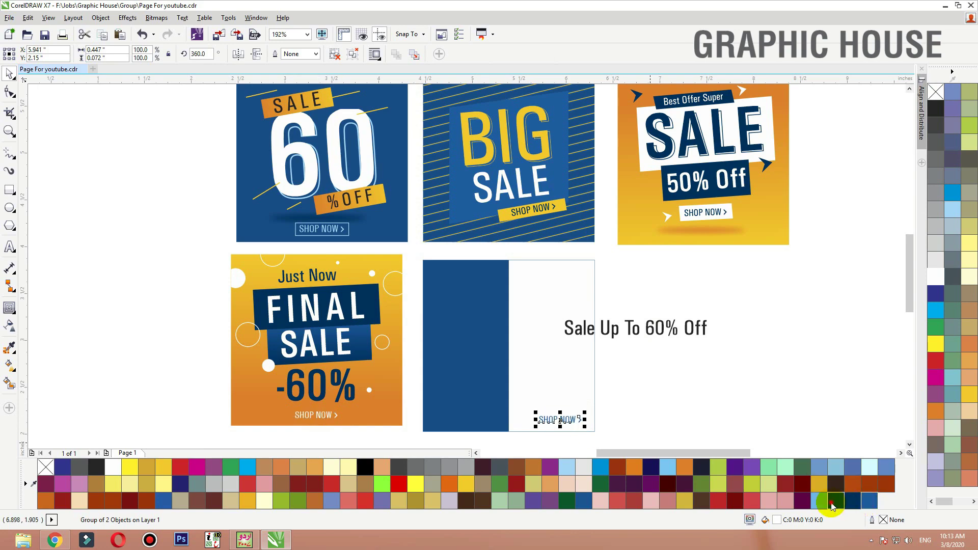
click(807, 401)
click(771, 251)
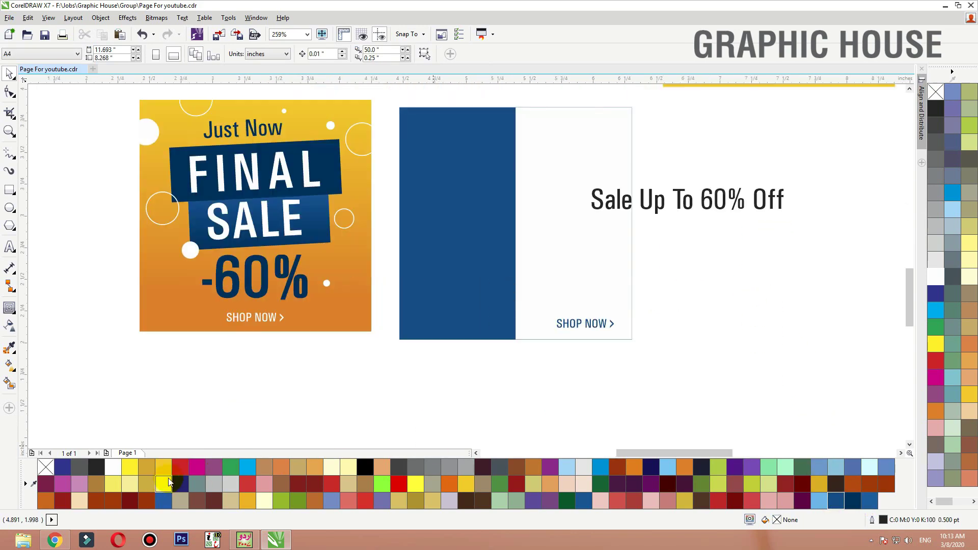
Step: Remove Up To from the sale text and break it into two lines reading Sale and 60% Off
click(654, 209)
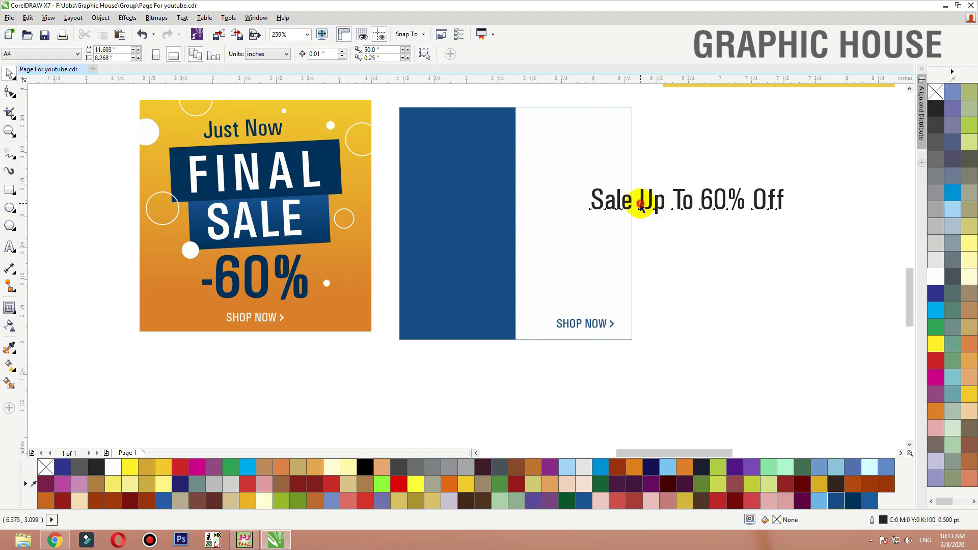
double_click(642, 205)
shift+click(693, 202)
key(Delete)
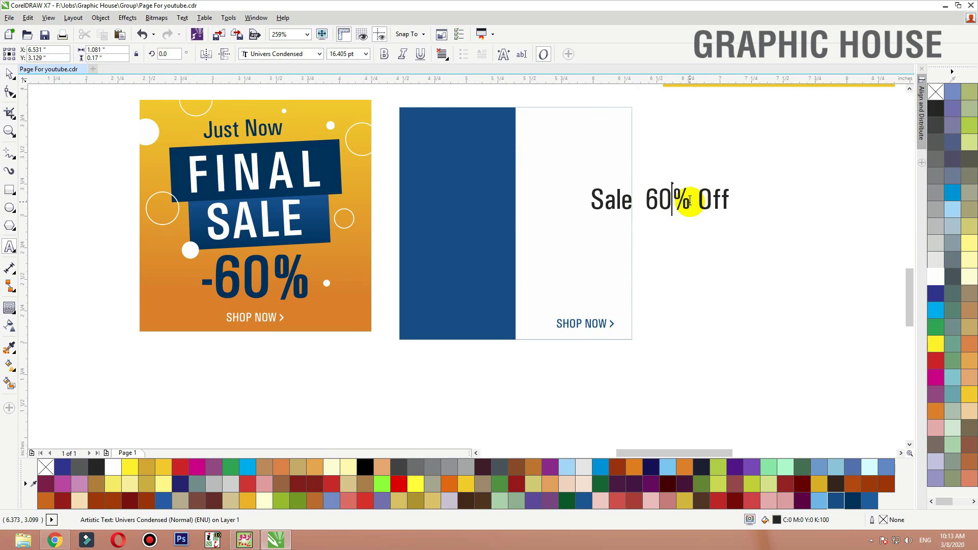
key(Return)
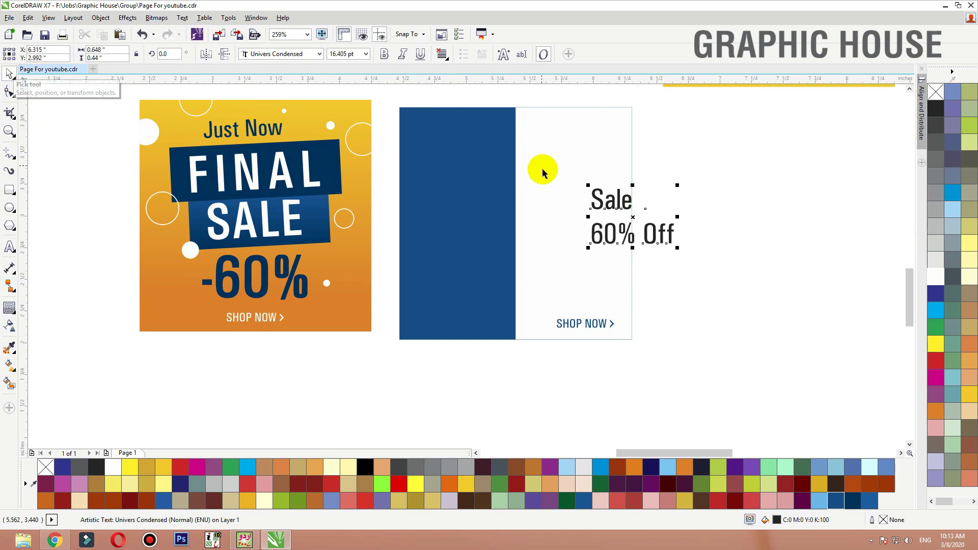
Step: Copy the Best Offer Super label and its dark backing shape from the 50% Off banner to the top of the half-blue, half-white banner
click(622, 212)
scroll(638, 244, down, 3)
scroll(773, 327, down, 2)
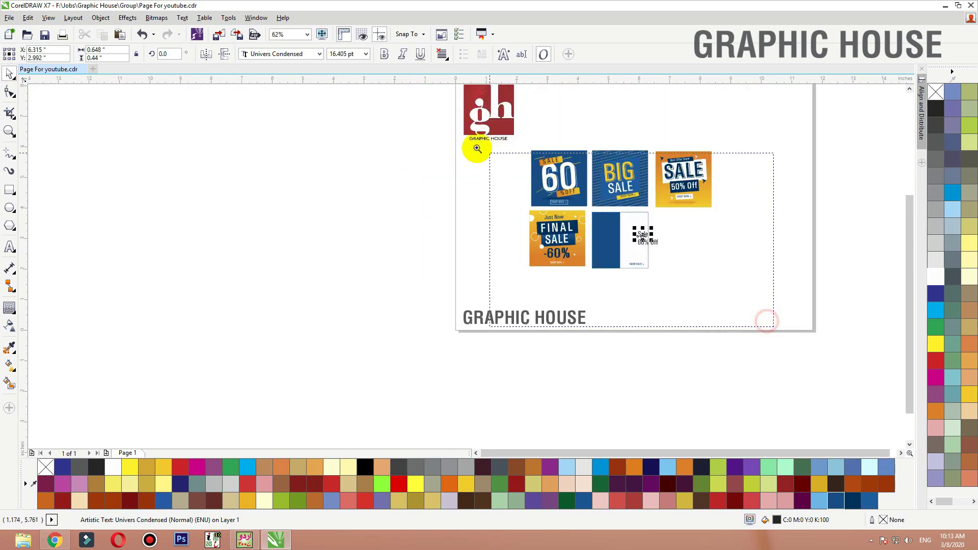
scroll(764, 321, up, 2)
click(609, 118)
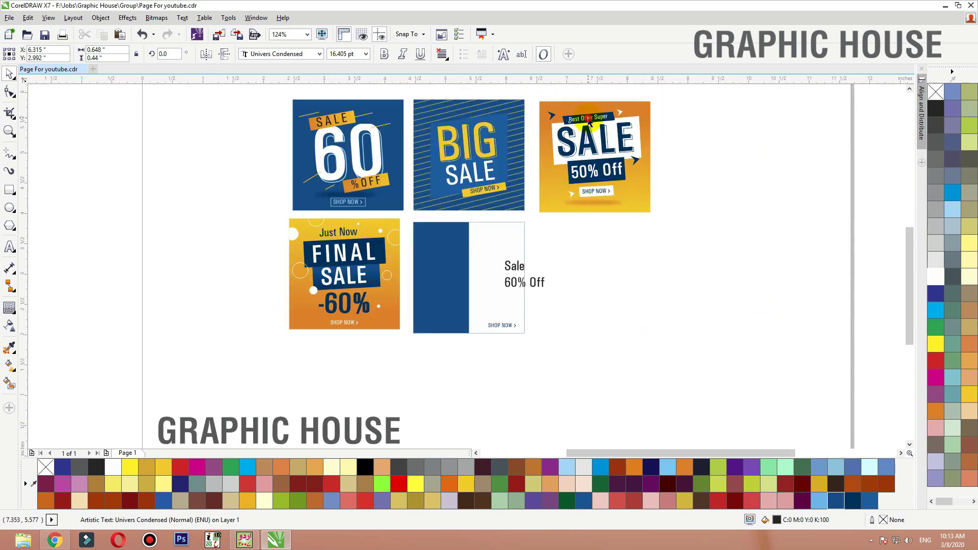
shift+click(617, 122)
drag(612, 120, 481, 239)
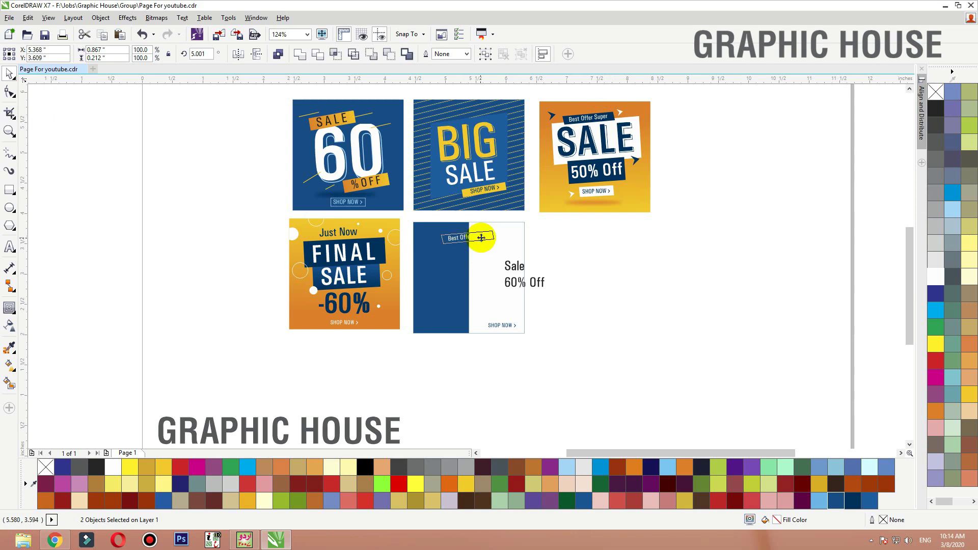
Step: Fill the backing shape of the copied Best Offer Super label with a horizontal orange-to-yellow gradient
scroll(528, 316, up, 3)
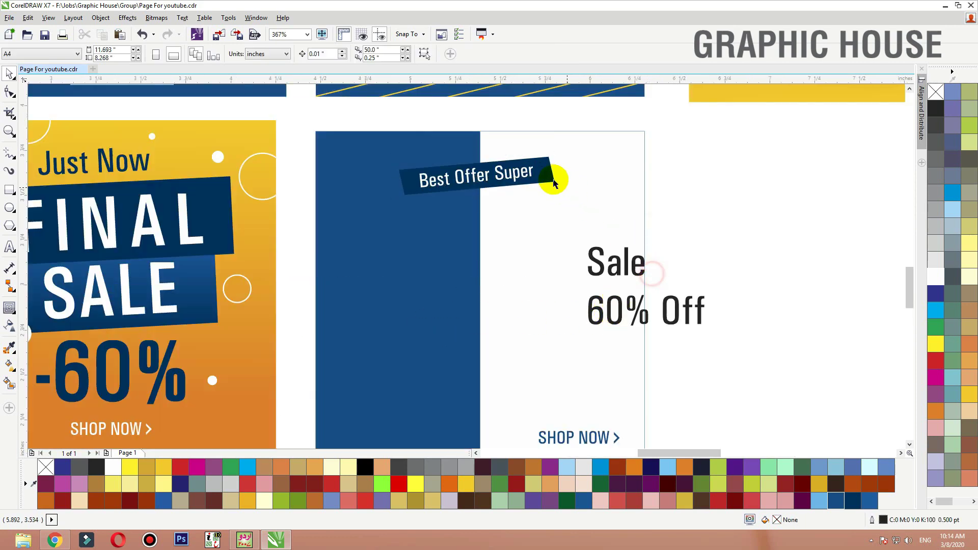
click(476, 175)
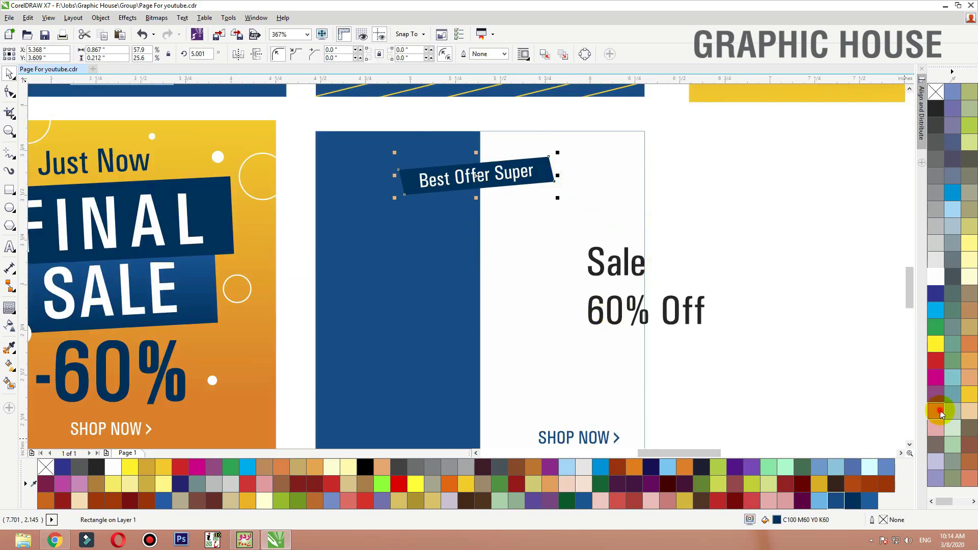
click(969, 394)
key(g)
drag(431, 178, 364, 178)
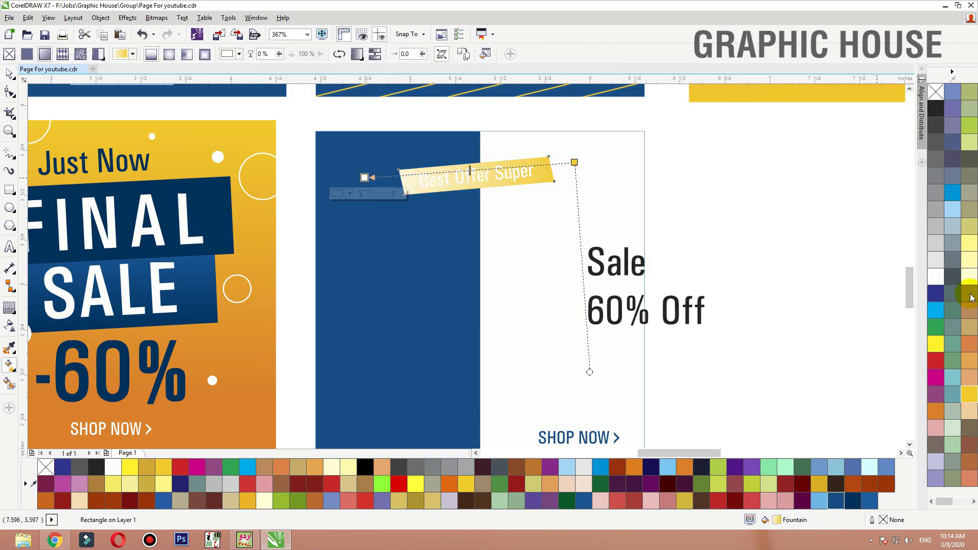
click(937, 410)
Step: Straighten the Best Offer Super label to a rotation of 0 and centre it horizontally over the white half
shift+click(528, 176)
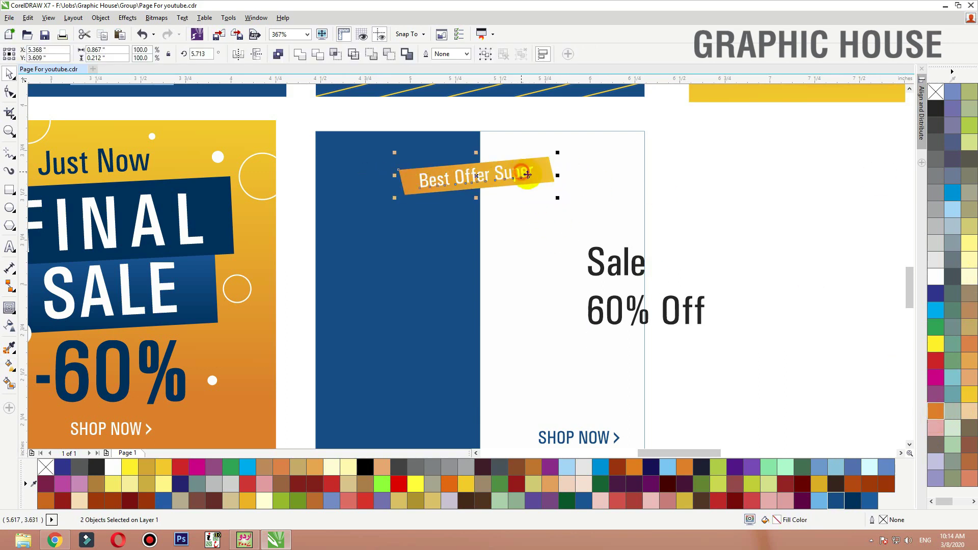
text(0)
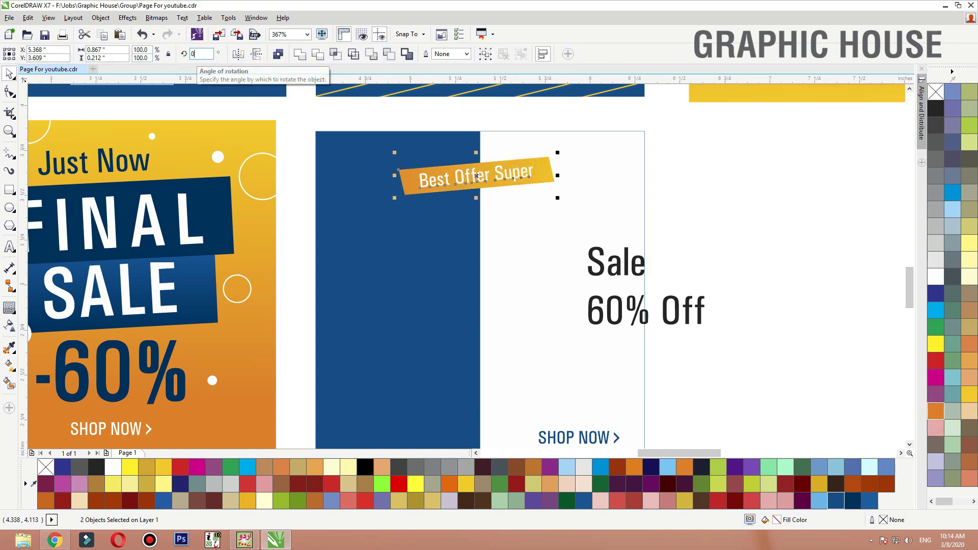
key(Return)
click(576, 139)
key(c)
click(714, 153)
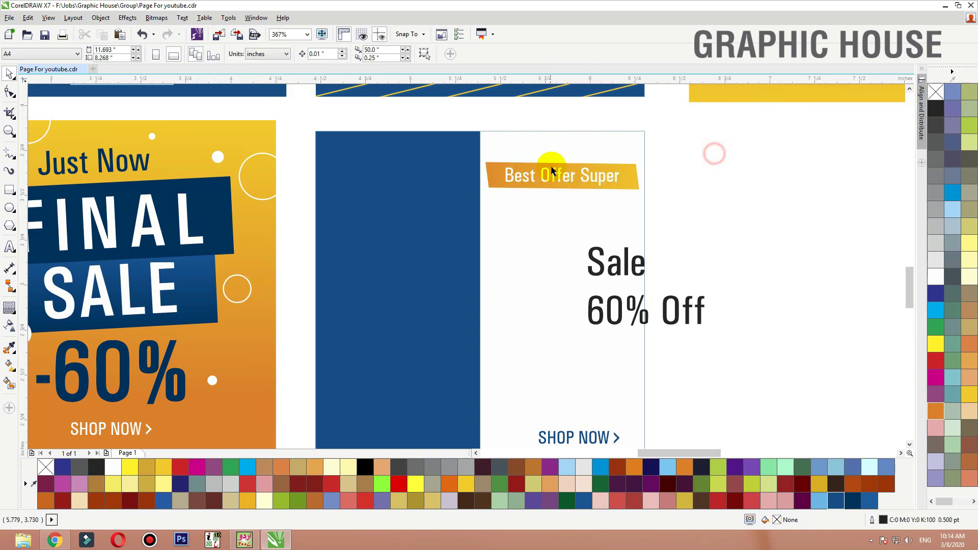
Step: Centre the Best Offer Super label horizontally on the whole banner and shift it slightly up
click(480, 146)
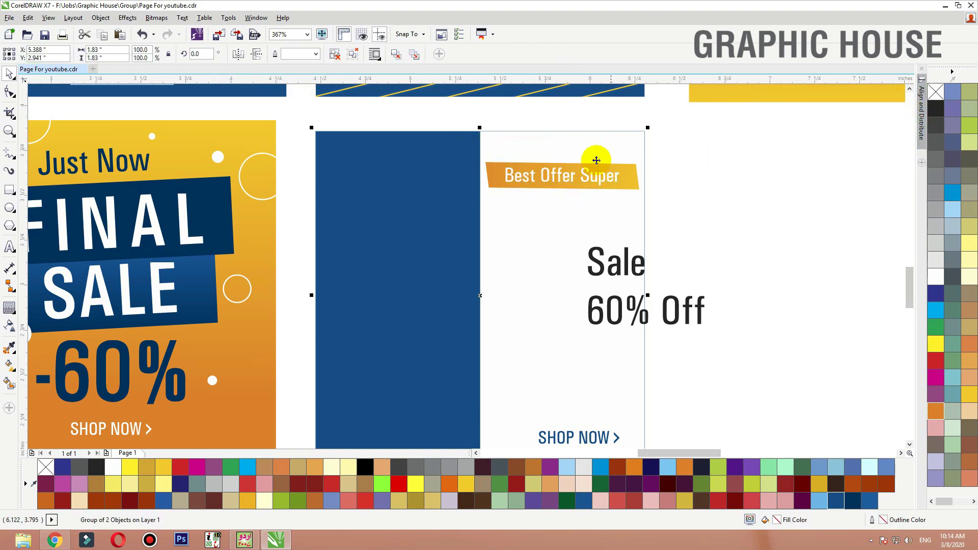
shift+click(591, 176)
key(c)
click(756, 146)
drag(542, 176, 543, 164)
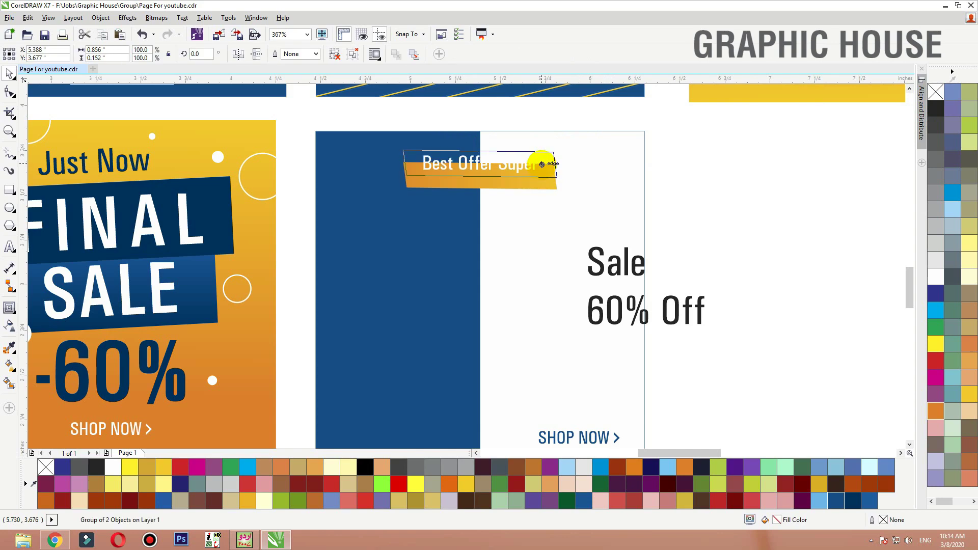
shift+click(633, 164)
click(780, 161)
Step: Separate the sale text into individual lines and move the word Sale onto the blue half
scroll(637, 165, down, 1)
key(F2)
drag(712, 121, 329, 356)
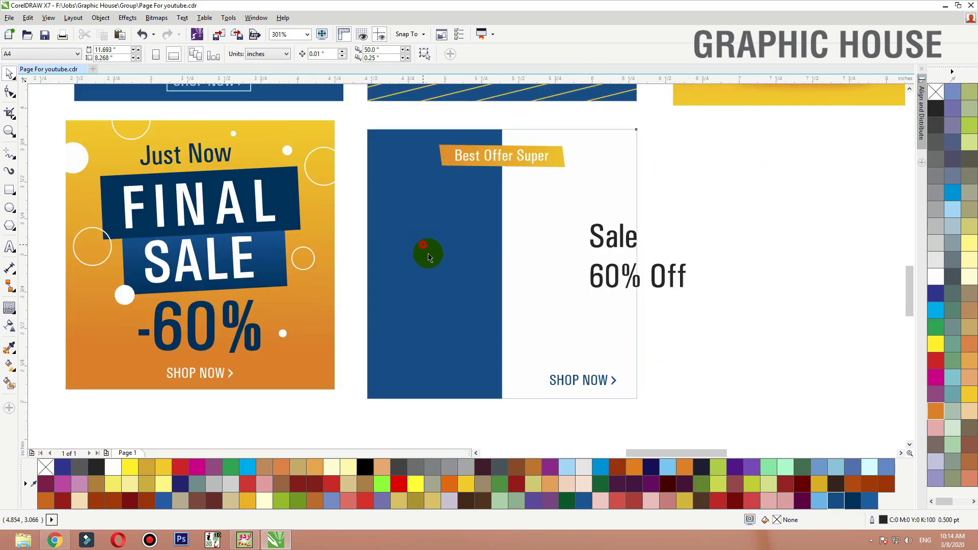
click(436, 255)
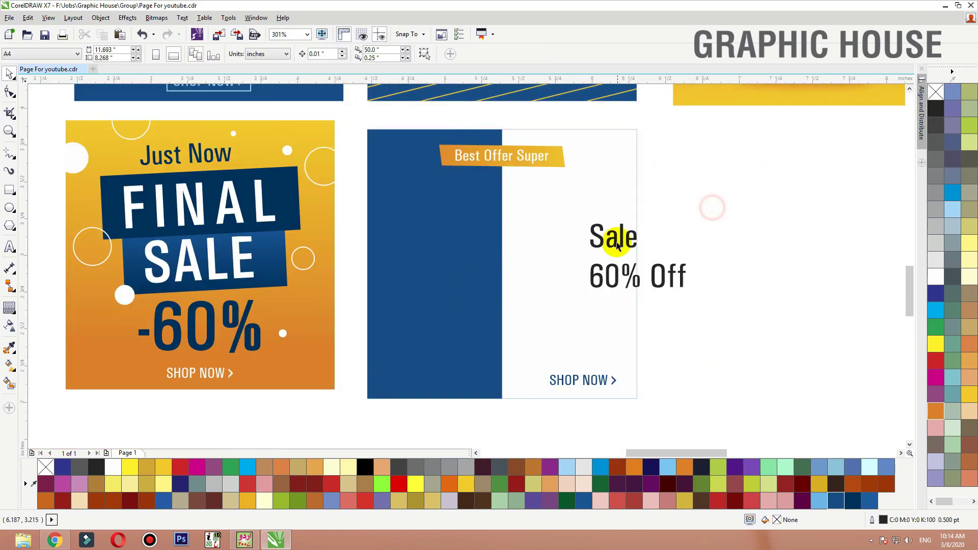
drag(607, 236, 438, 235)
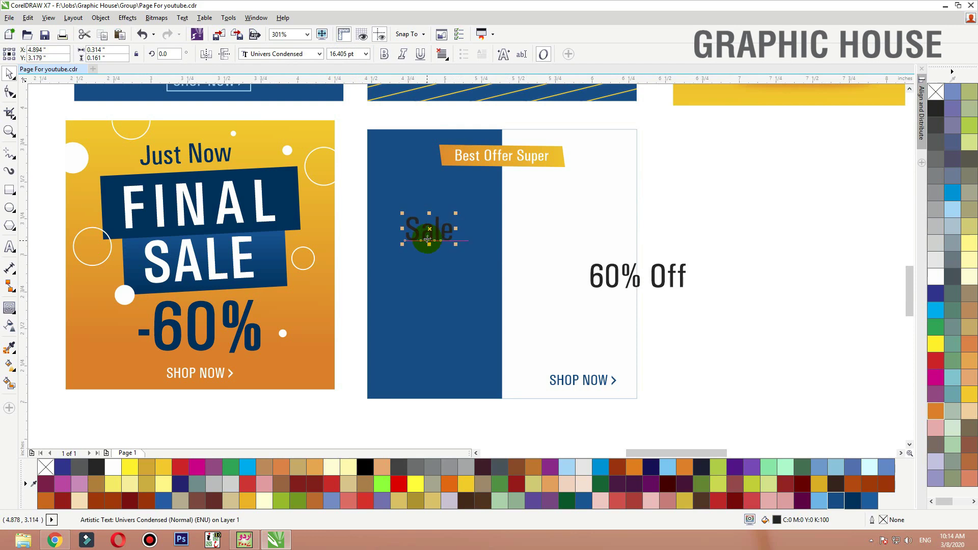
Step: Convert the word Sale on the blue half to uppercase and make it bold
click(183, 18)
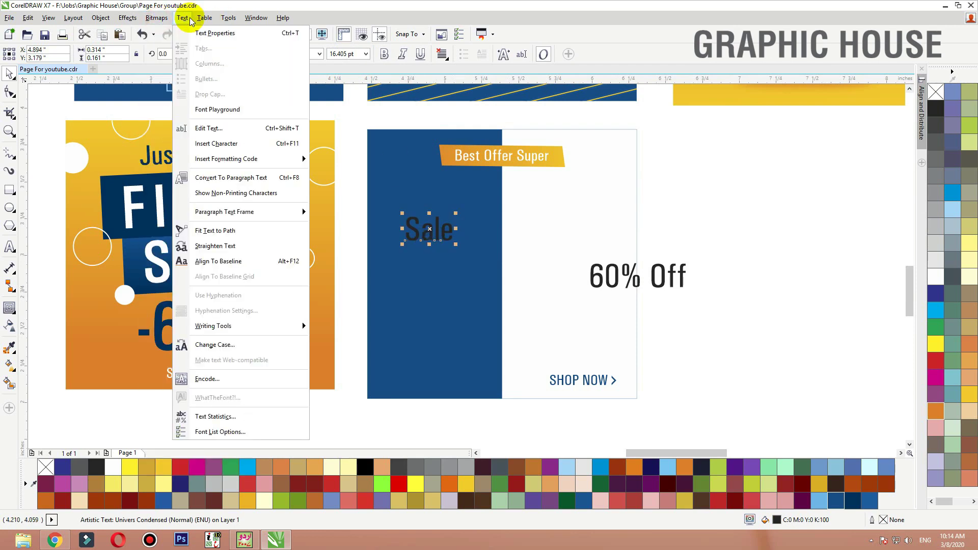
click(214, 345)
click(422, 259)
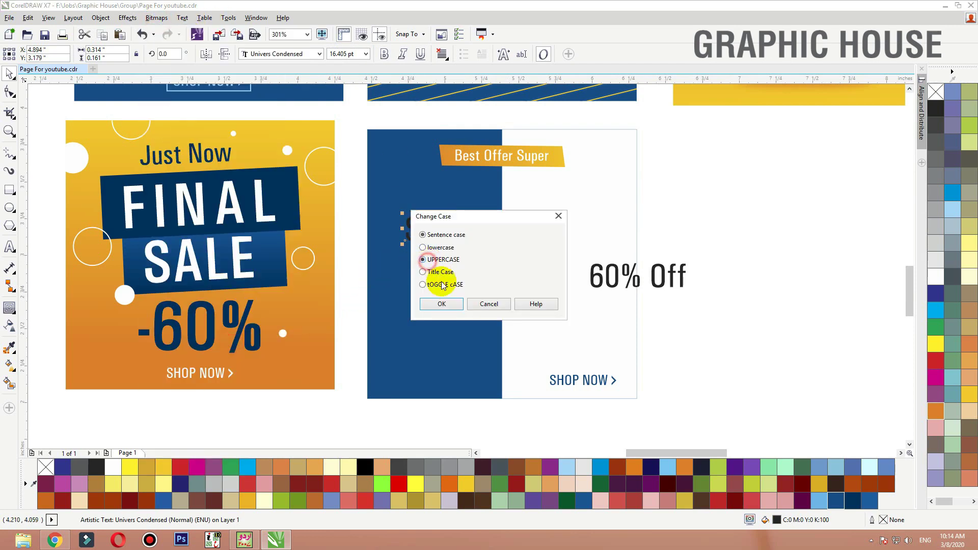
click(439, 302)
click(385, 54)
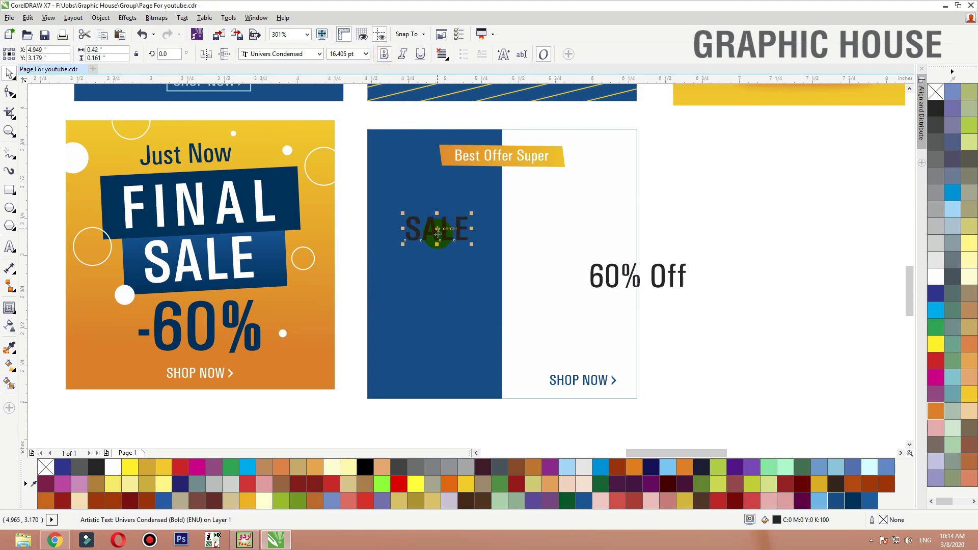
Step: Split SALE into two centre-aligned lines, SA above LE, with tighter line spacing
click(438, 234)
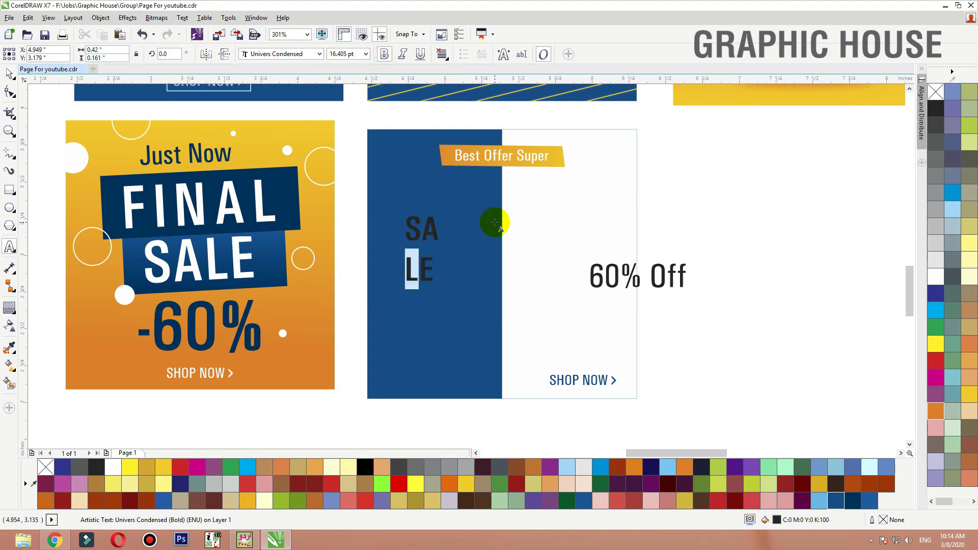
click(9, 73)
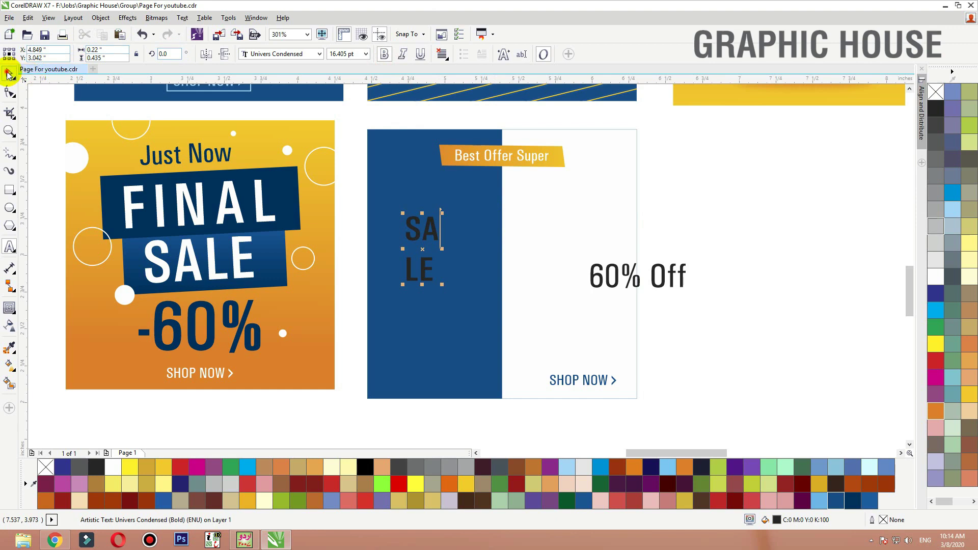
key(F10)
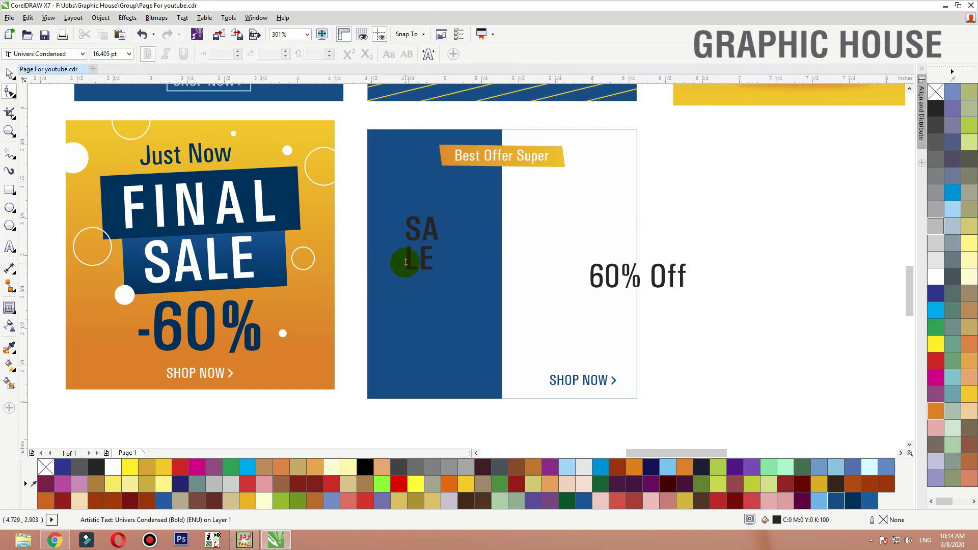
key(space)
click(442, 53)
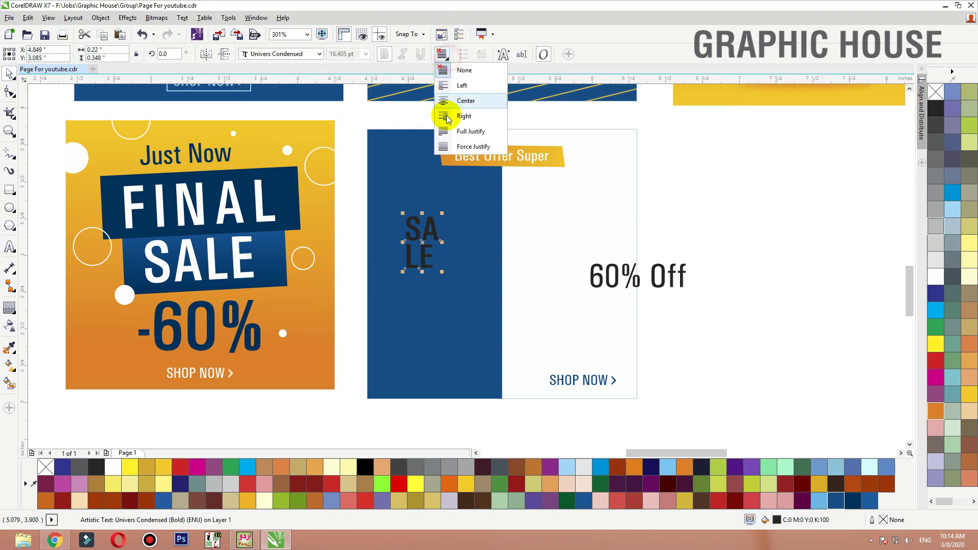
click(446, 108)
Step: Enlarge the two-line SALE text to about 56 pt to fill the blue half's width and colour it white
drag(440, 239, 418, 215)
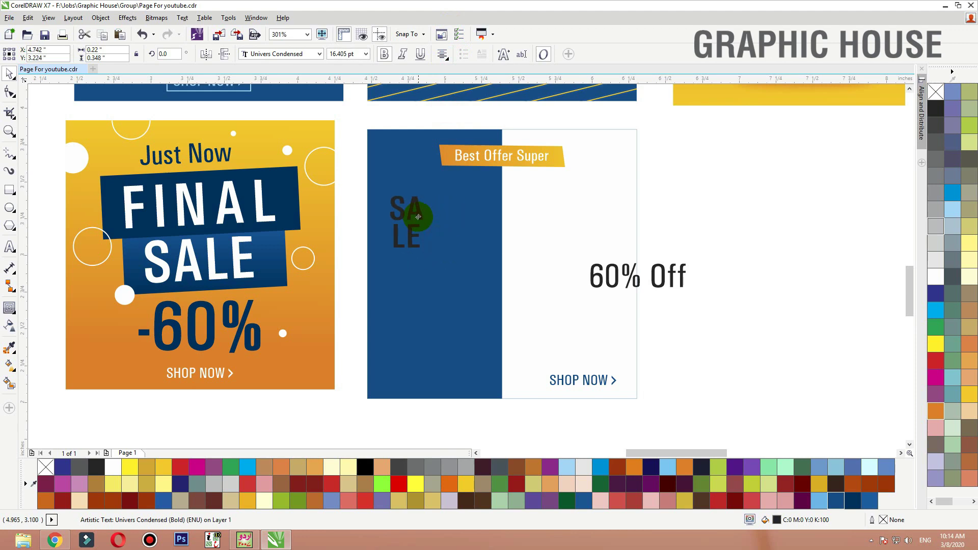
drag(430, 267, 503, 431)
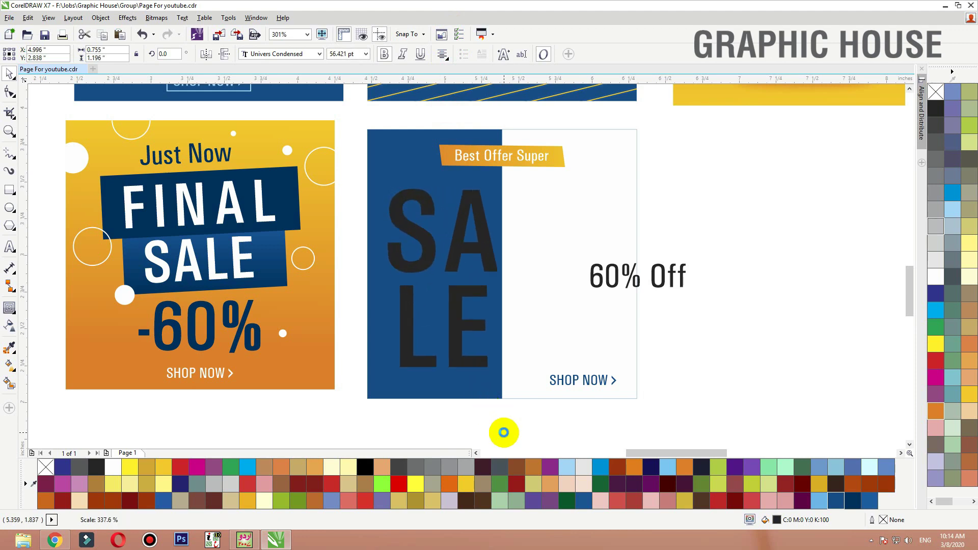
drag(457, 313, 455, 314)
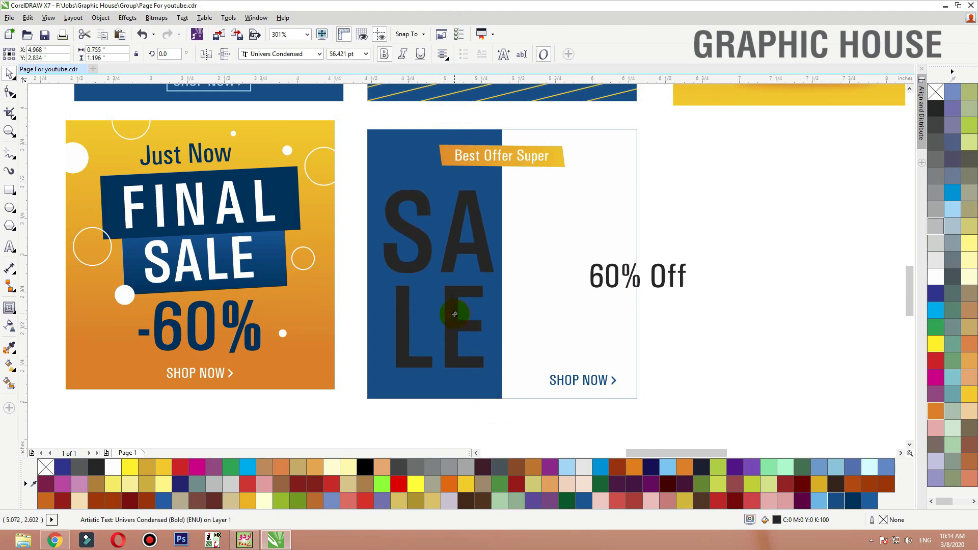
click(936, 276)
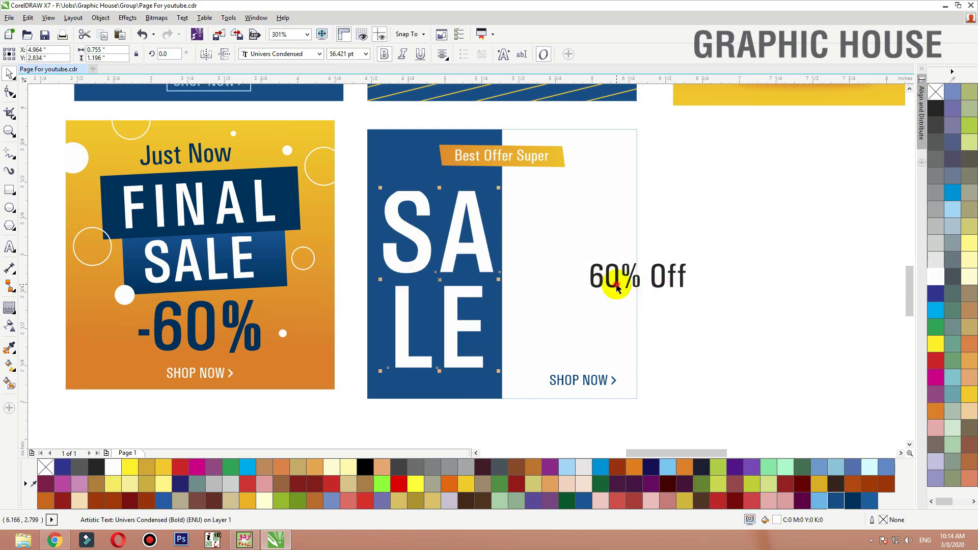
Step: Move 60% Off onto the white half, put % on a second line and cut Off out into its own text beside the banner
drag(618, 280, 541, 228)
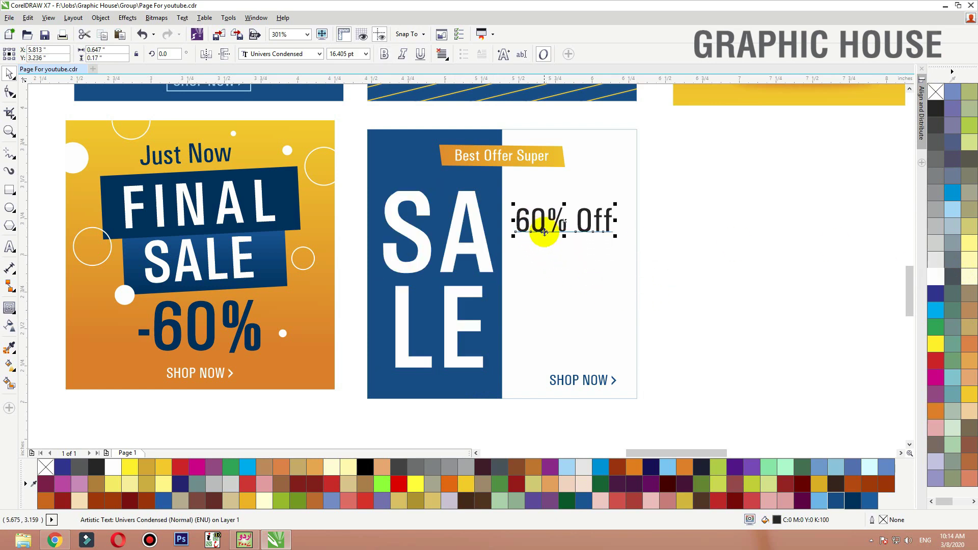
key(Return)
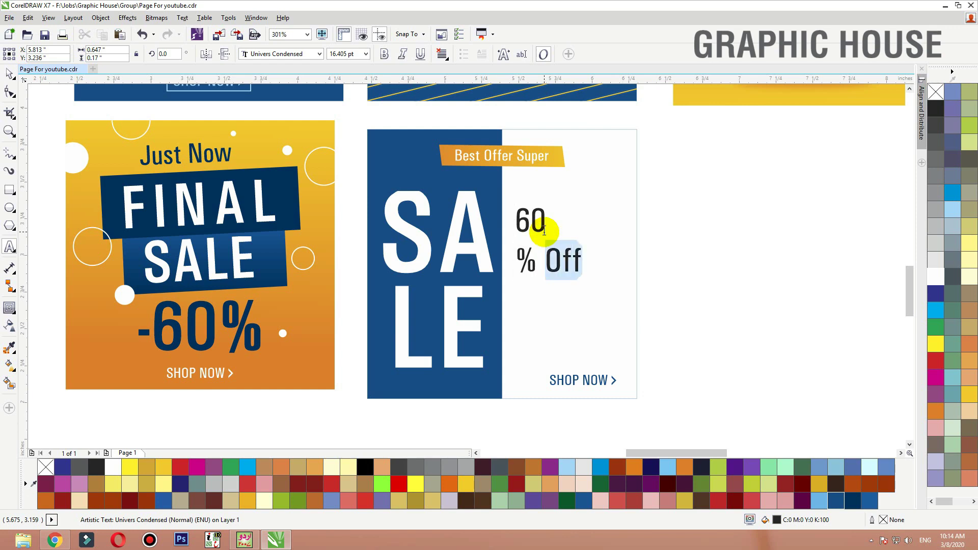
key(ctrl+x)
click(709, 306)
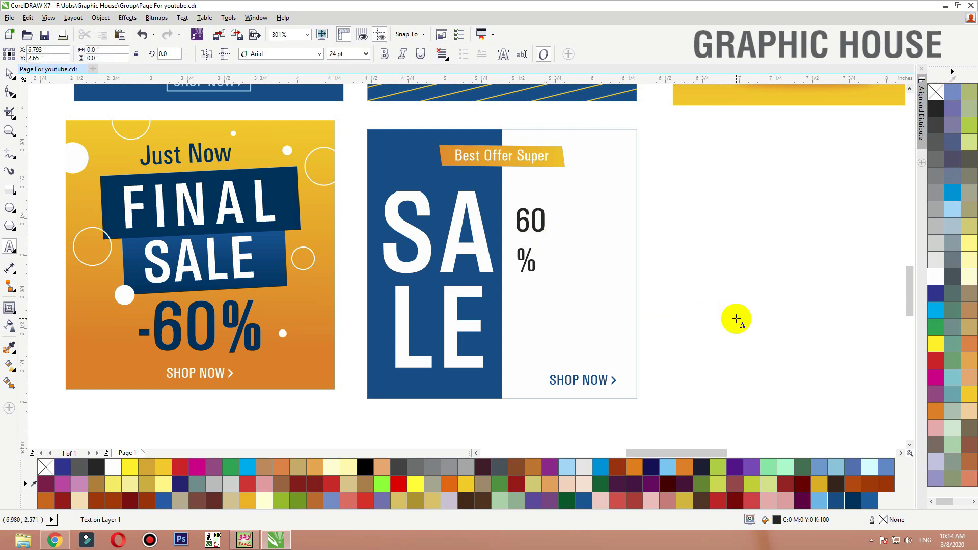
key(ctrl+v)
click(9, 73)
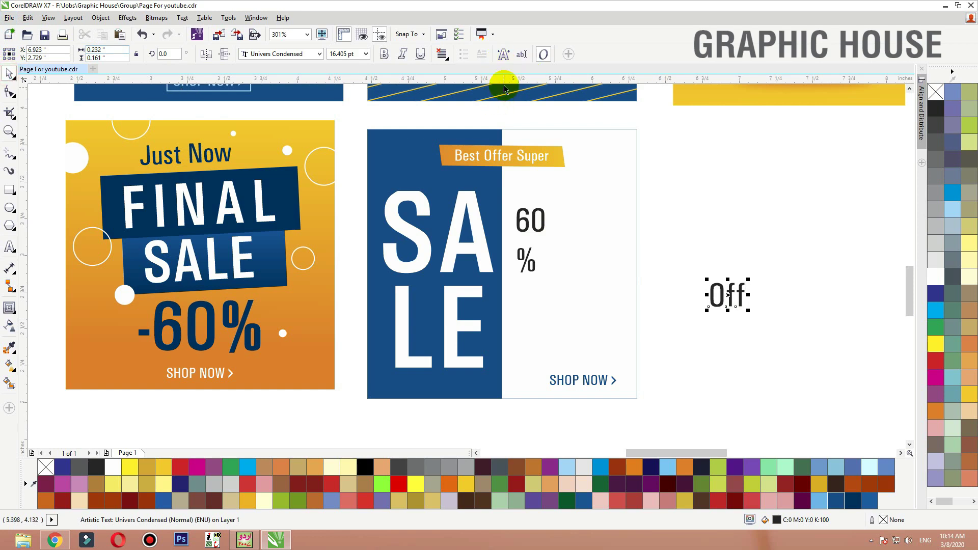
Step: Place horizontal guidelines along the top of SA and the bottom of LE
drag(505, 87, 506, 193)
drag(516, 80, 512, 371)
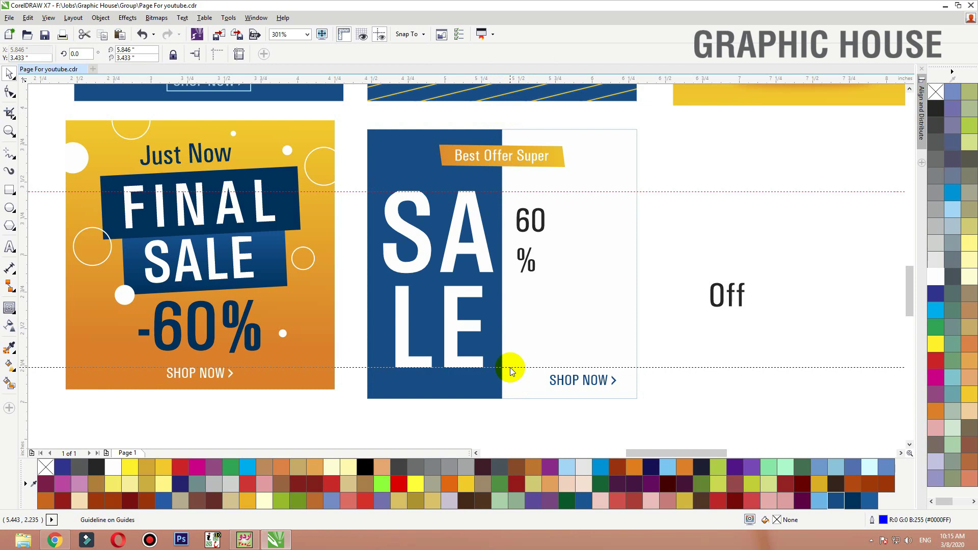
click(533, 224)
Step: Make the two-line 60% text bold and tighten its line spacing
click(541, 231)
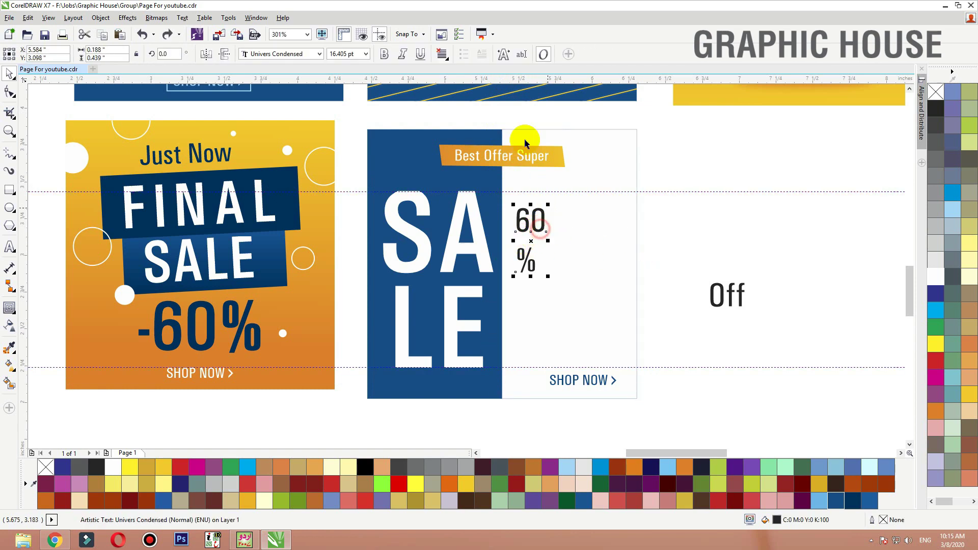
click(383, 54)
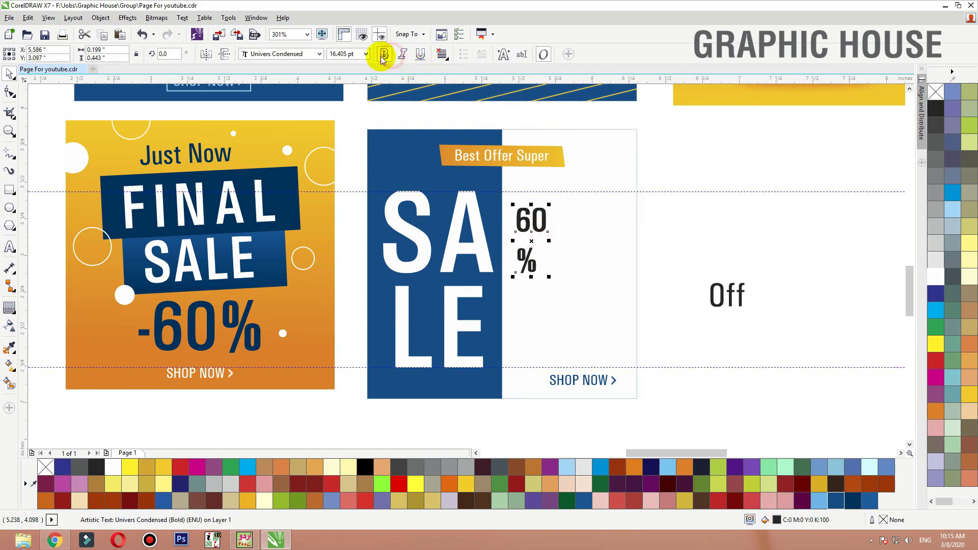
click(535, 222)
key(F10)
click(513, 275)
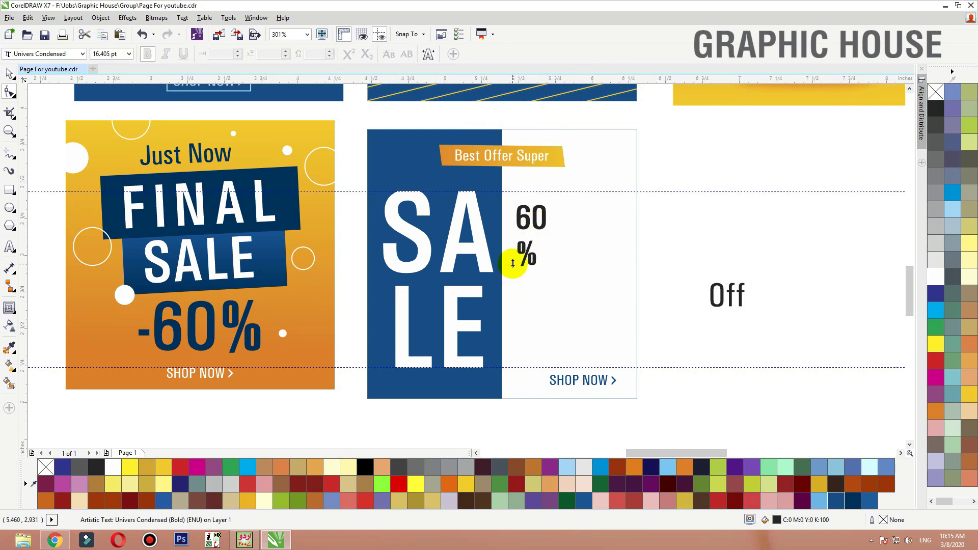
key(space)
Step: Move the 60% text up so that its top meets the upper guideline beside SA
key(Up)
key(Up)
key(Up)
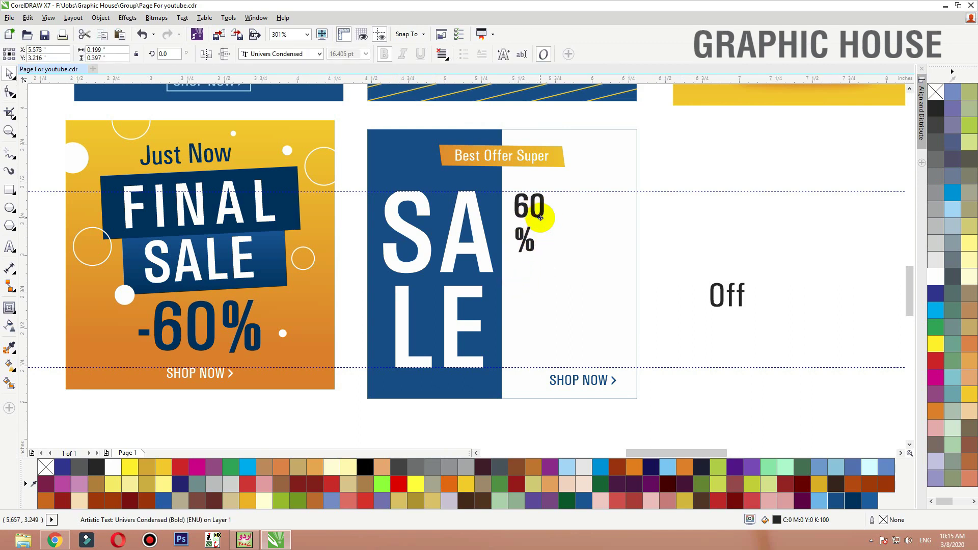
click(541, 216)
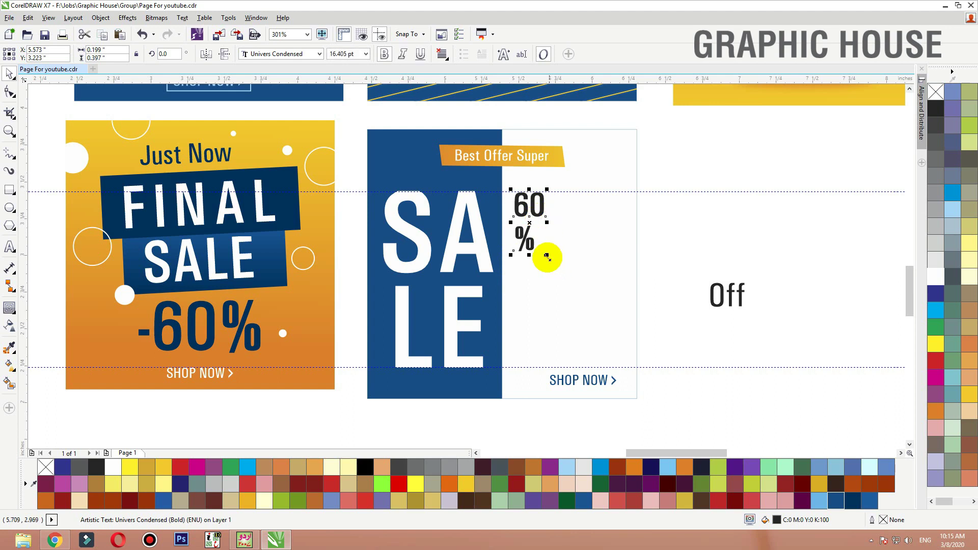
Step: Enlarge the two-line 60% text until it spans the height between the guidelines and left-align its lines
drag(546, 256, 657, 371)
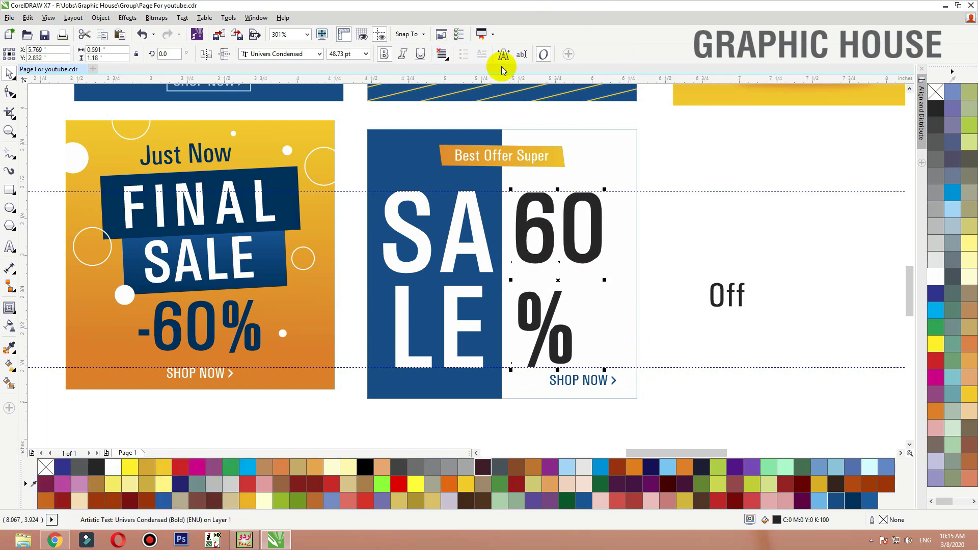
click(443, 54)
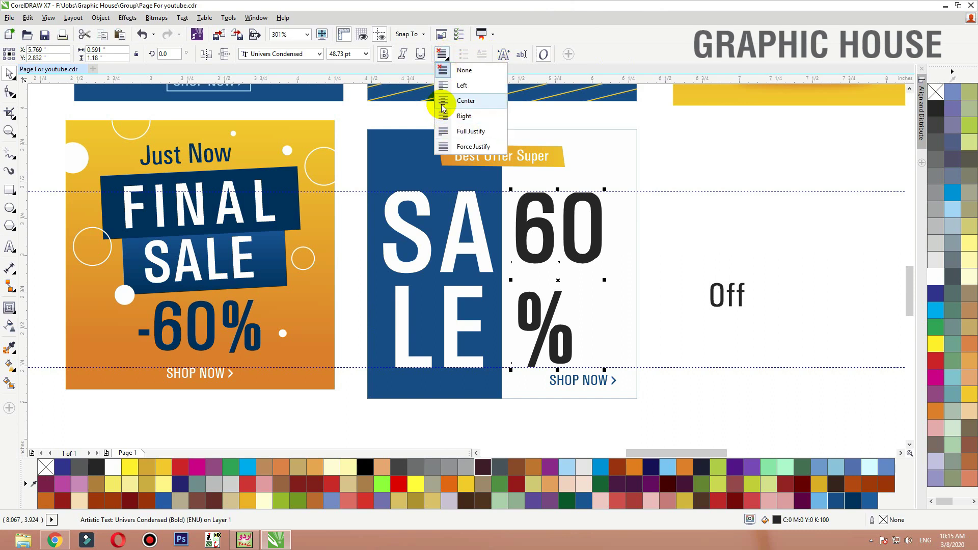
click(449, 85)
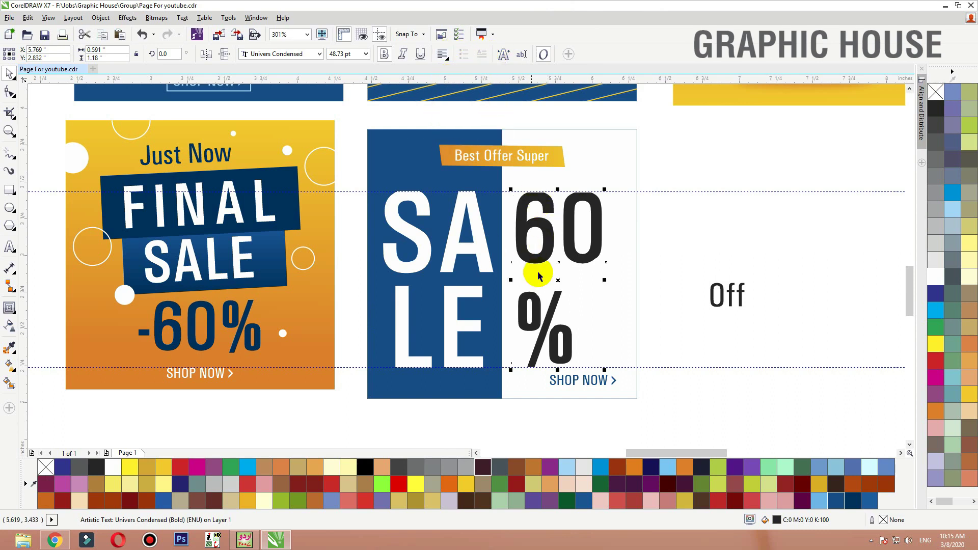
Step: Fill the 60% text with navy C100 M60 Y0 K60, then tighten its line spacing and refit it between the guidelines
click(854, 505)
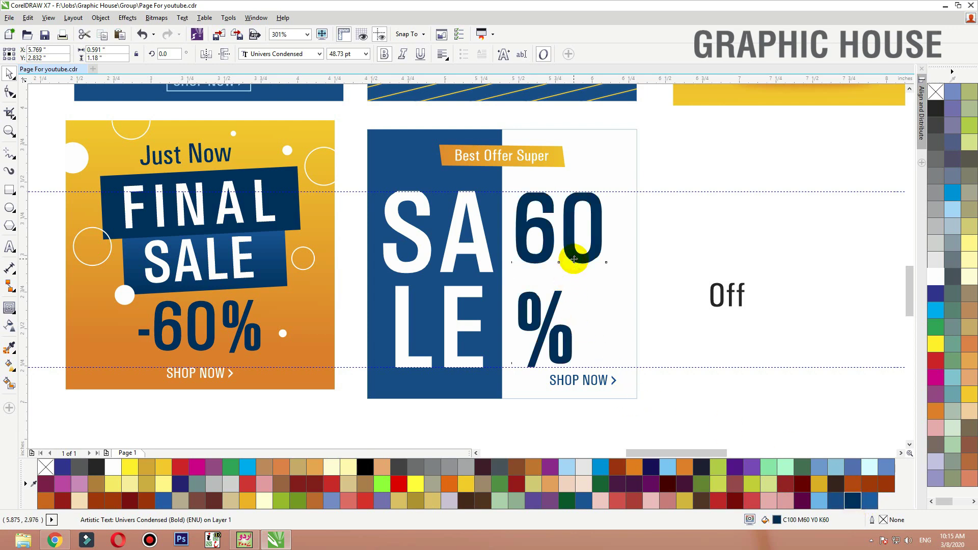
drag(574, 261, 580, 264)
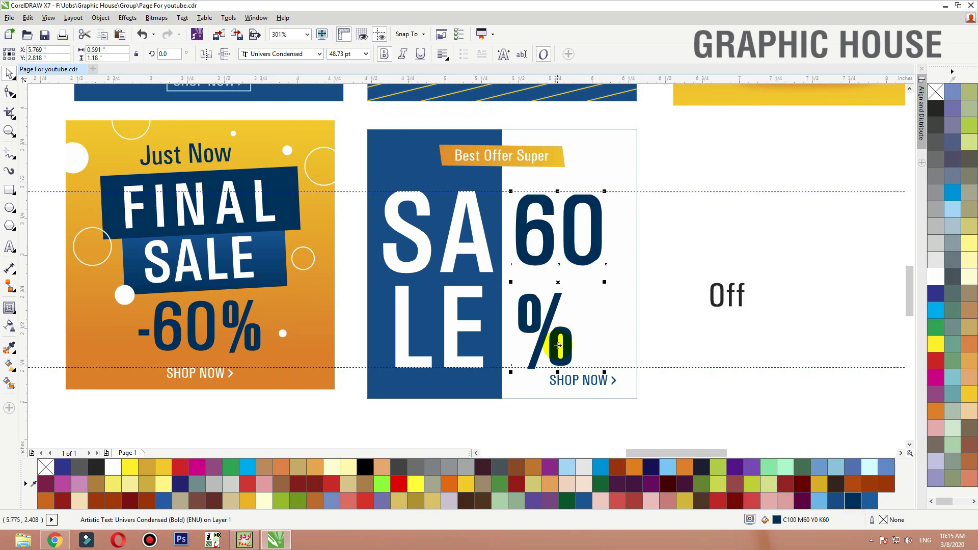
key(F10)
mouse_move(511, 370)
mouse_down()
mouse_move(511, 340)
mouse_move(504, 369)
mouse_up()
key(space)
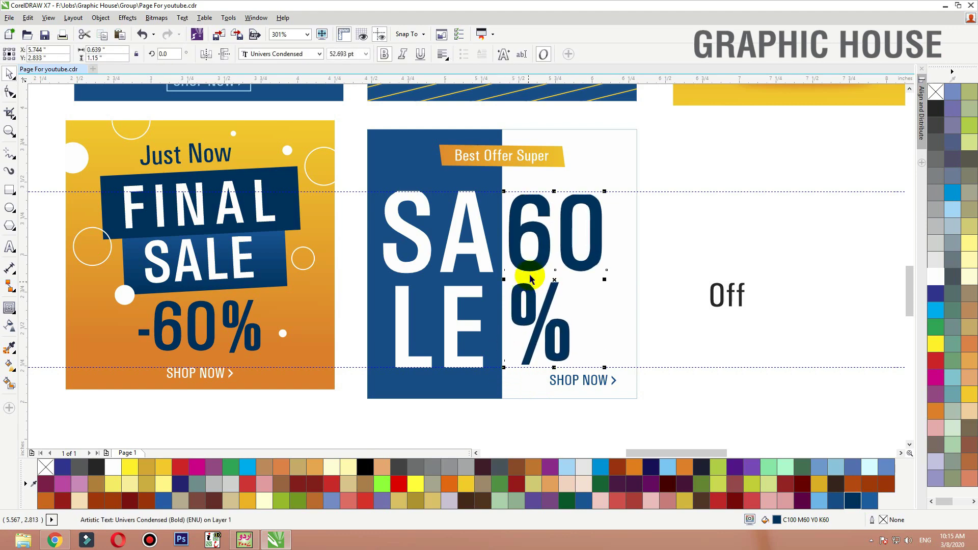
drag(534, 269, 538, 269)
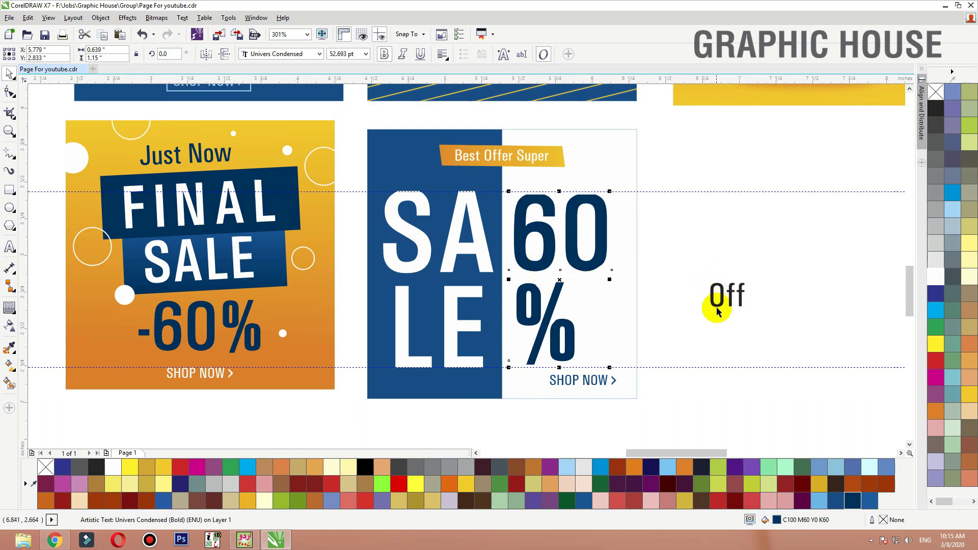
Step: Move the Off text beside the % sign on the white half and fill it with navy C100 M60 Y0 K60
drag(707, 323, 589, 316)
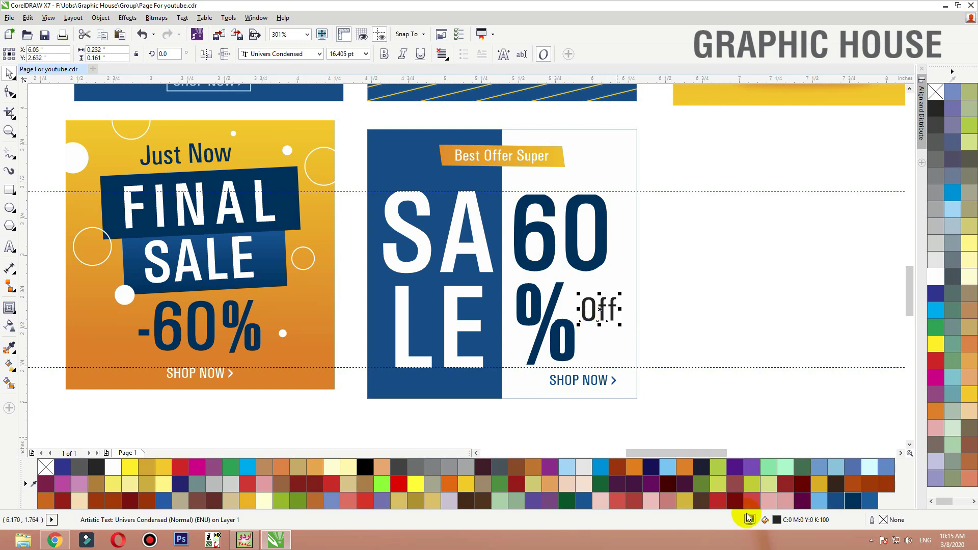
click(852, 500)
Step: Change Off to bold uppercase and scale it down to about 10.9 pt beside the % sign
drag(740, 256, 401, 396)
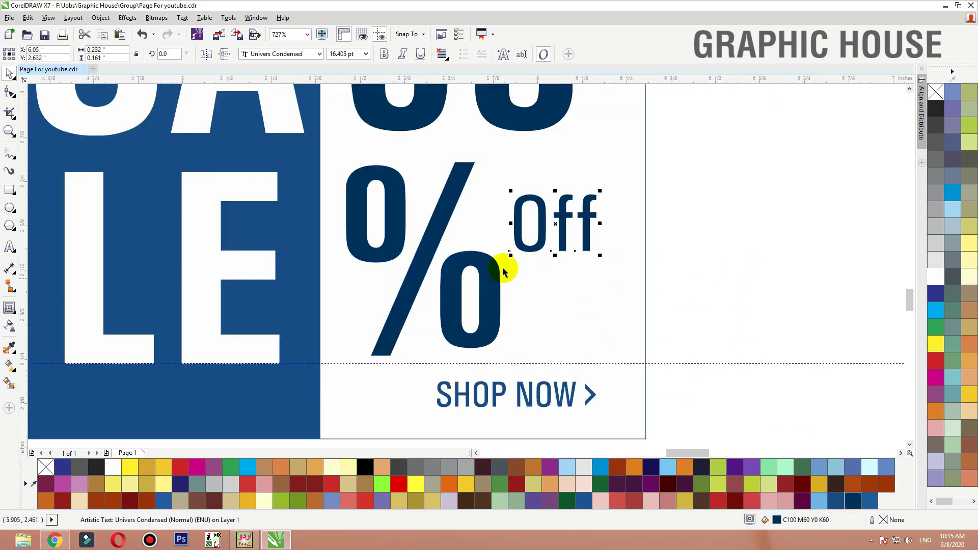
drag(600, 190, 582, 203)
click(182, 18)
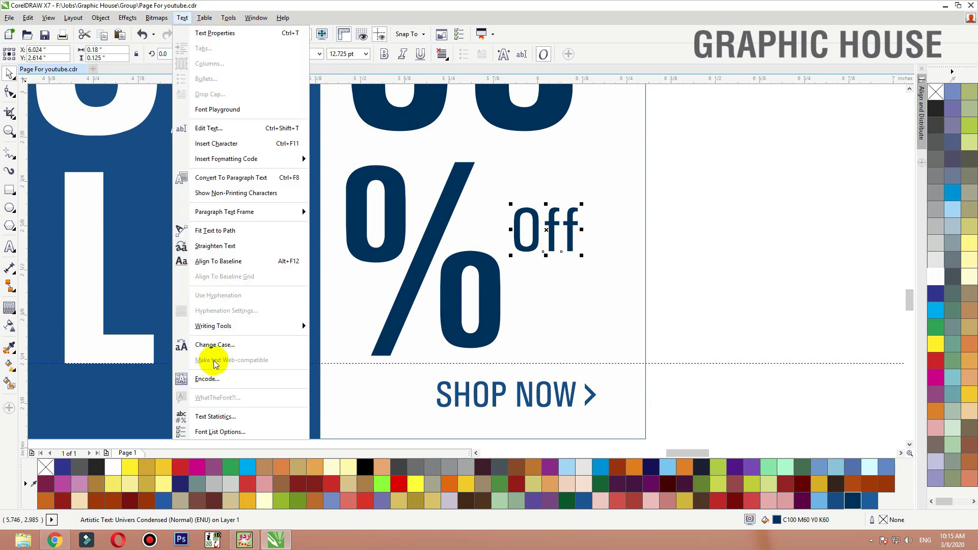
click(201, 343)
click(442, 304)
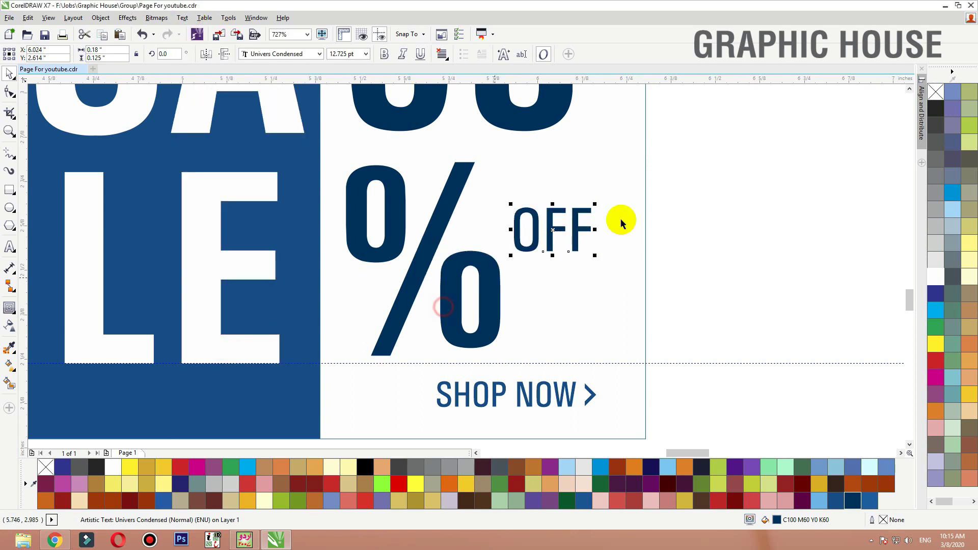
click(385, 54)
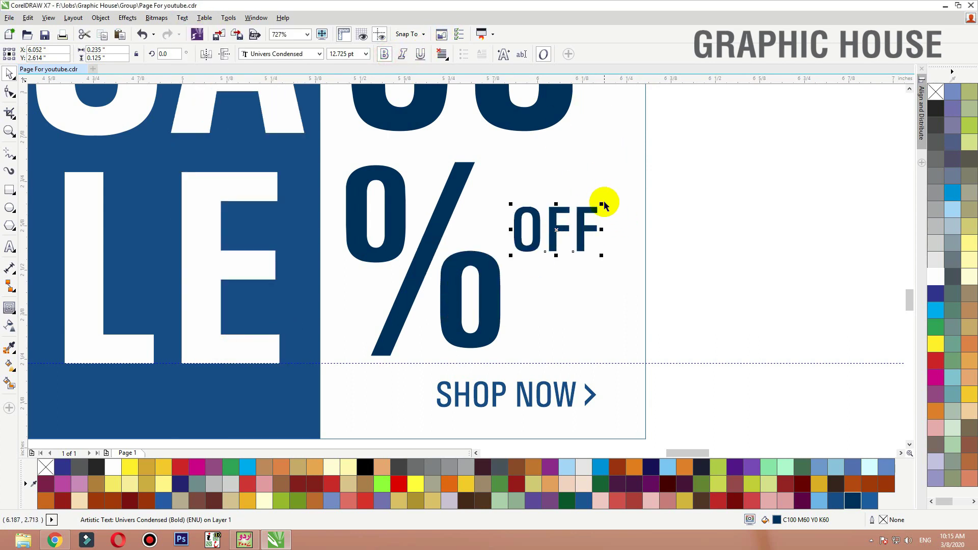
drag(601, 253, 576, 238)
Step: Place a vertical guideline at the right edge of 60 and align the right end of OFF to it
scroll(607, 253, down, 2)
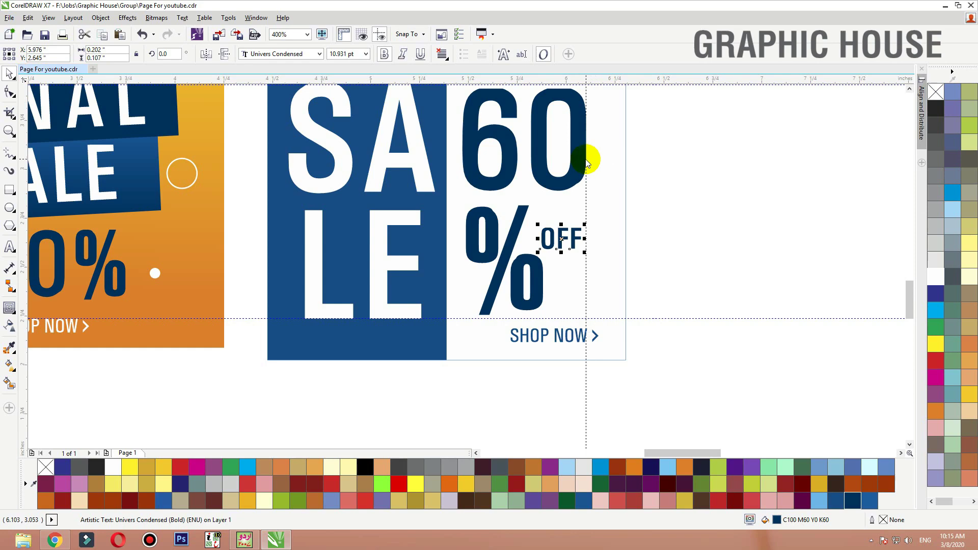
scroll(551, 245, up, 5)
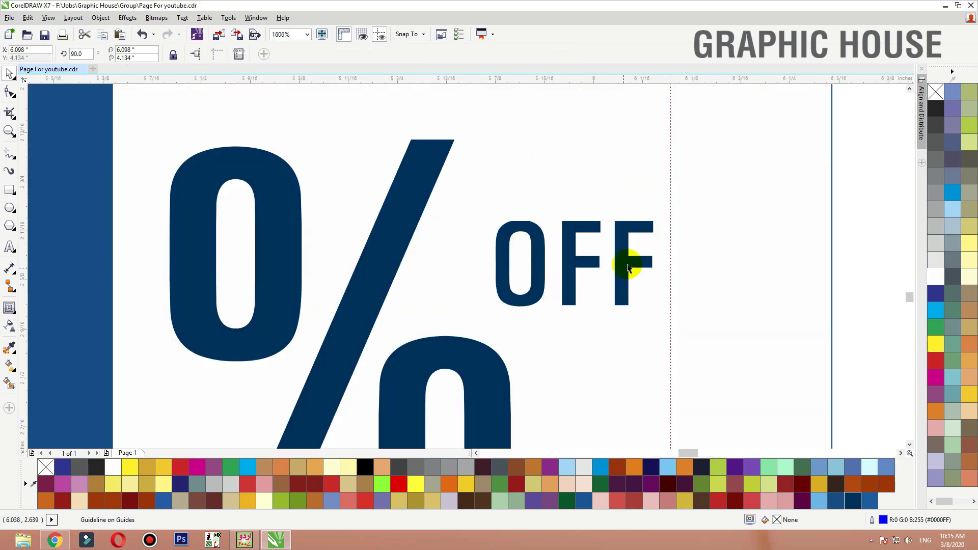
drag(629, 262, 646, 258)
scroll(658, 227, down, 2)
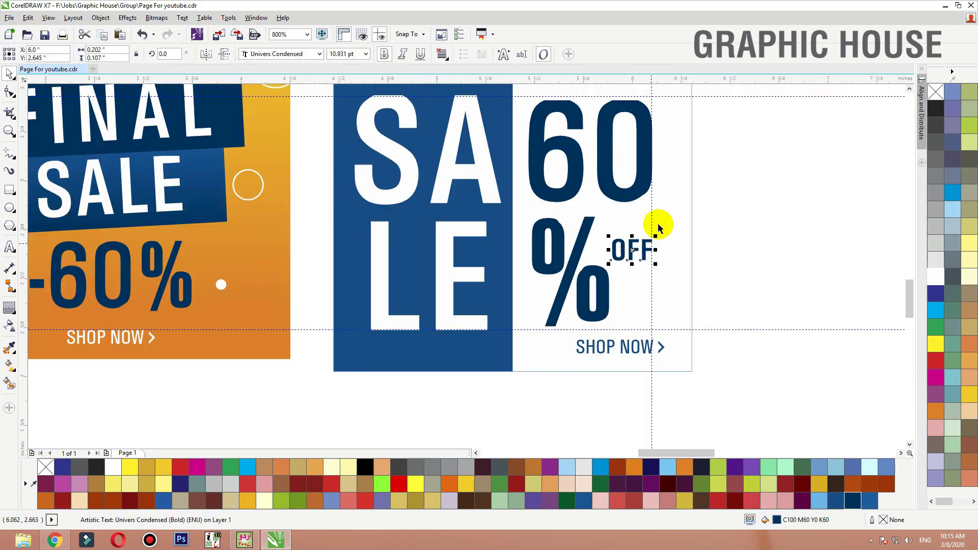
click(752, 214)
Step: Recolour SHOP NOW to navy C100 M60 Y0 K60 and align the end of its lettering with a vertical guideline at 60's right edge
click(655, 348)
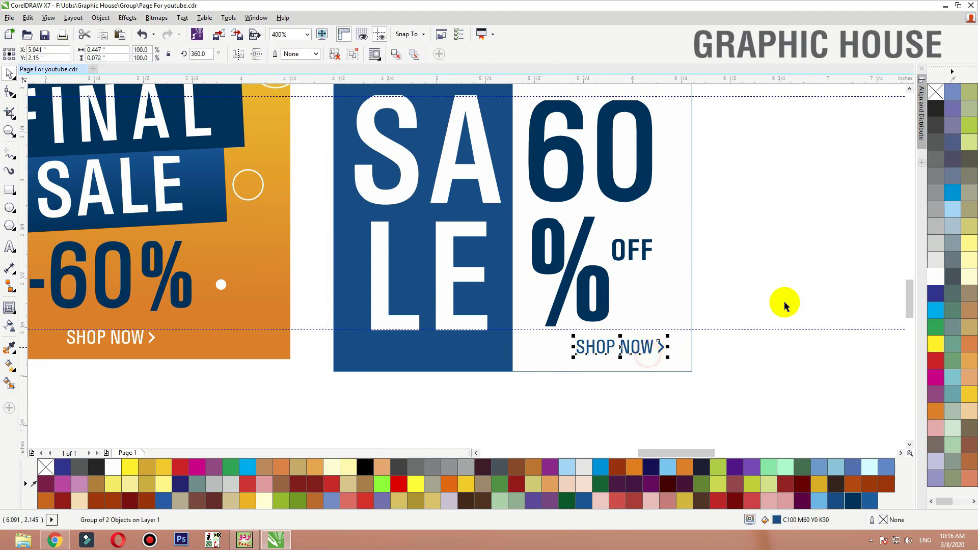
scroll(790, 309, up, 2)
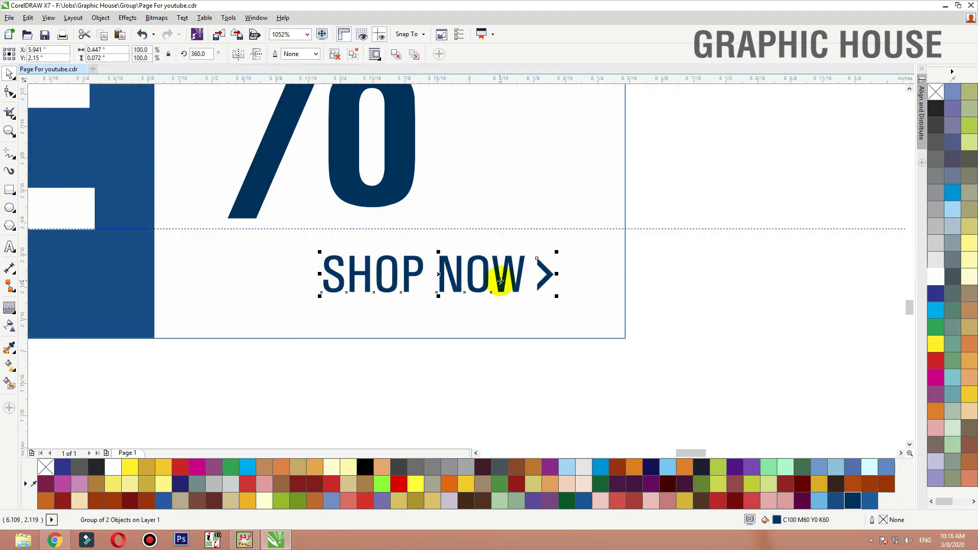
scroll(510, 280, down, 4)
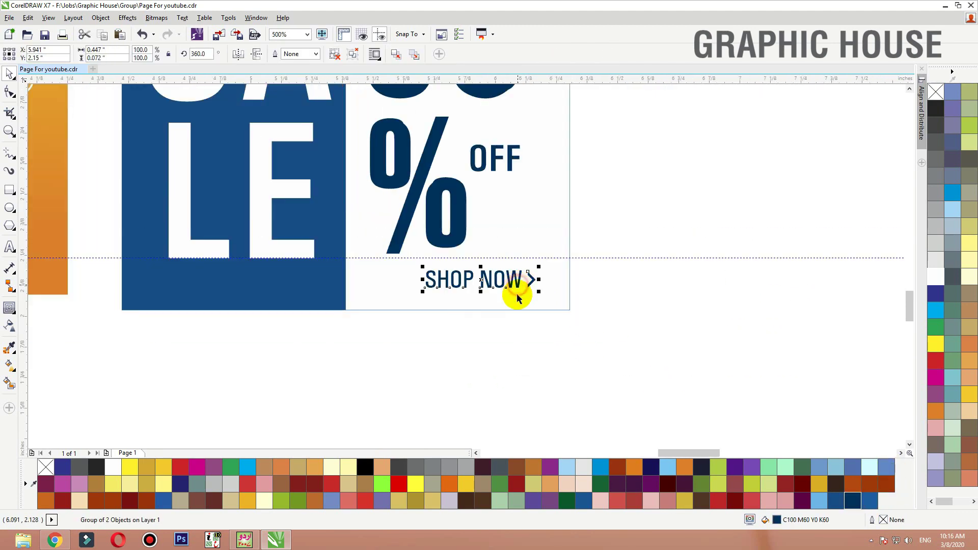
drag(508, 240, 509, 216)
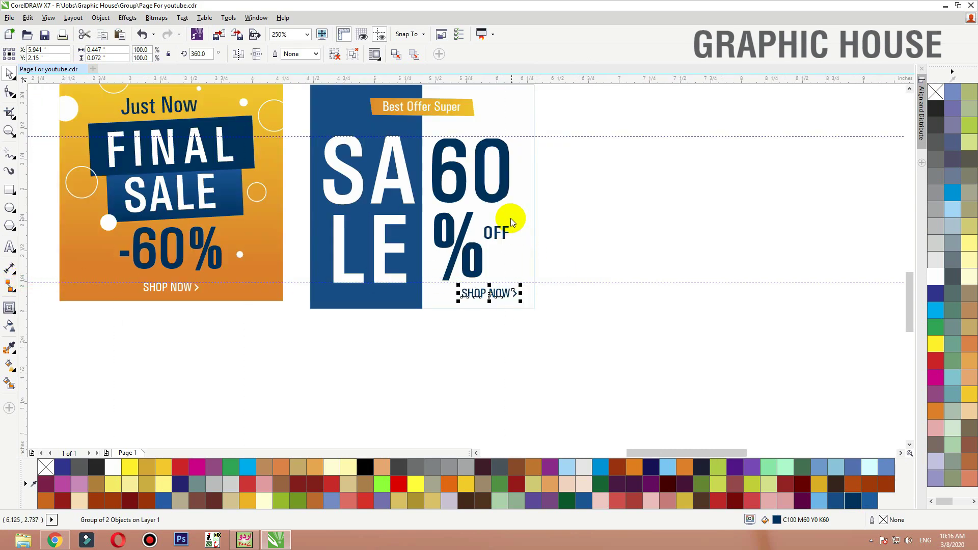
scroll(469, 306, up, 4)
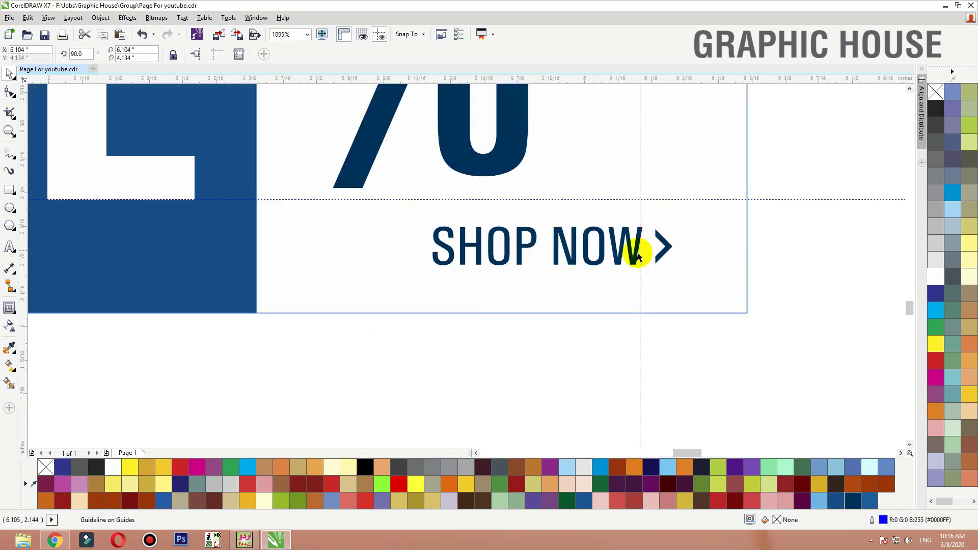
mouse_move(634, 251)
mouse_down()
mouse_move(601, 248)
mouse_move(634, 253)
mouse_up()
scroll(634, 253, down, 5)
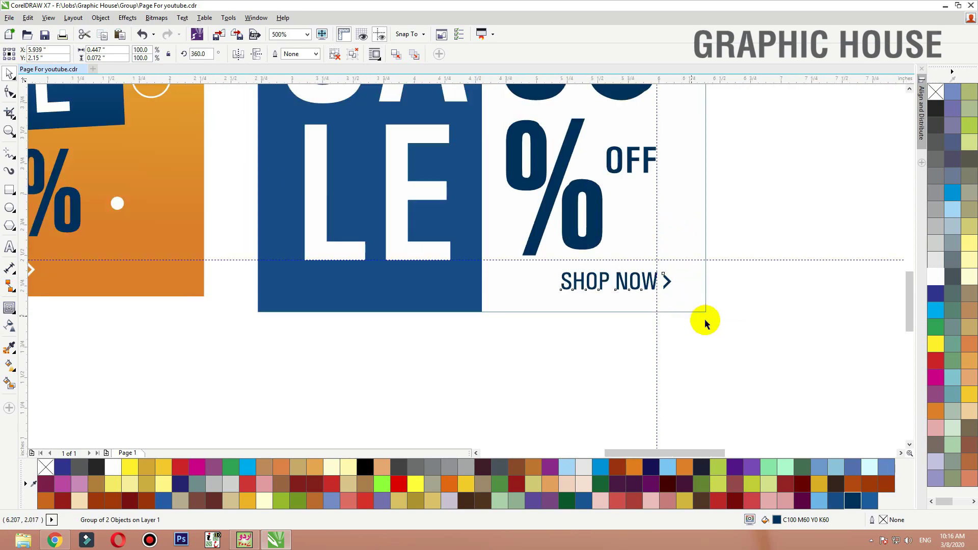
key(Escape)
Step: Delete the vertical guideline and both horizontal guidelines around the half-blue banner
scroll(705, 262, up, 1)
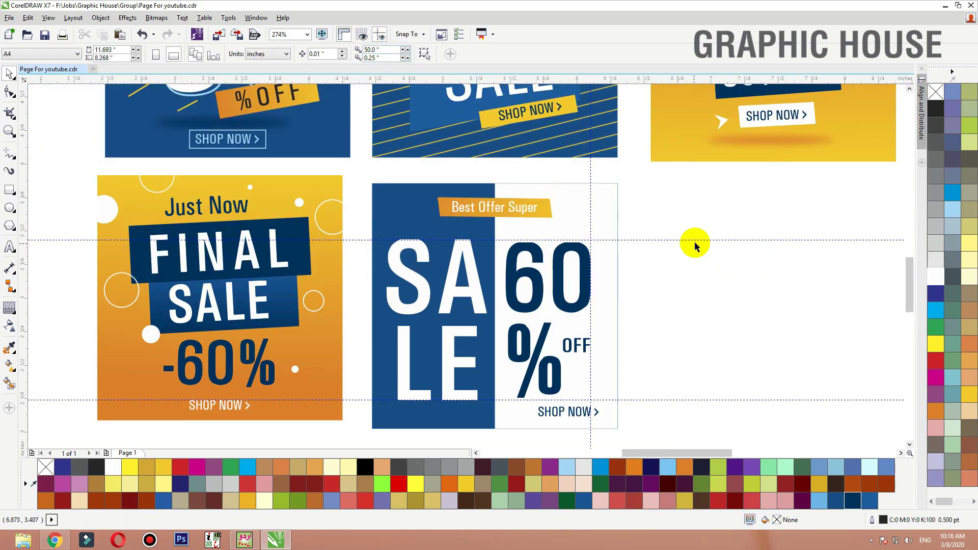
click(696, 240)
key(Delete)
click(590, 170)
key(Delete)
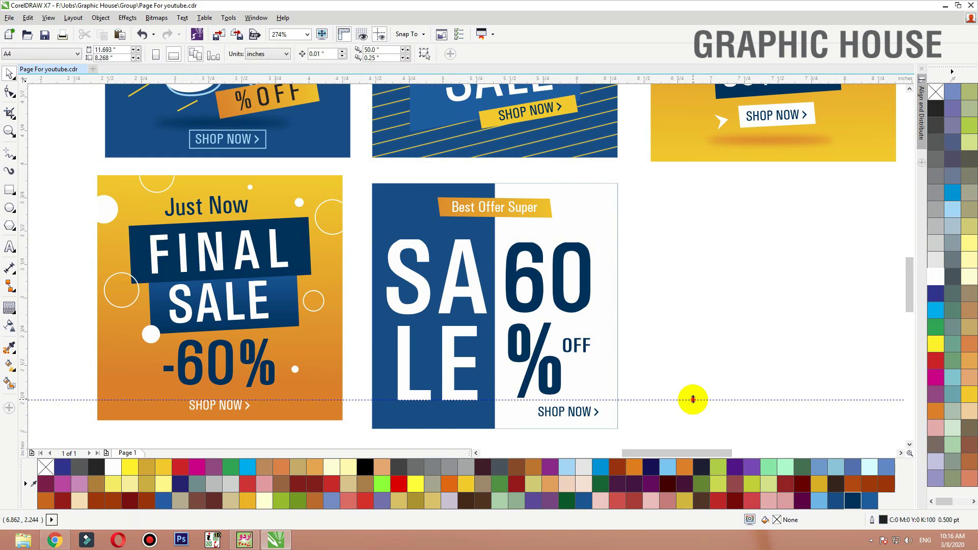
click(693, 400)
key(Delete)
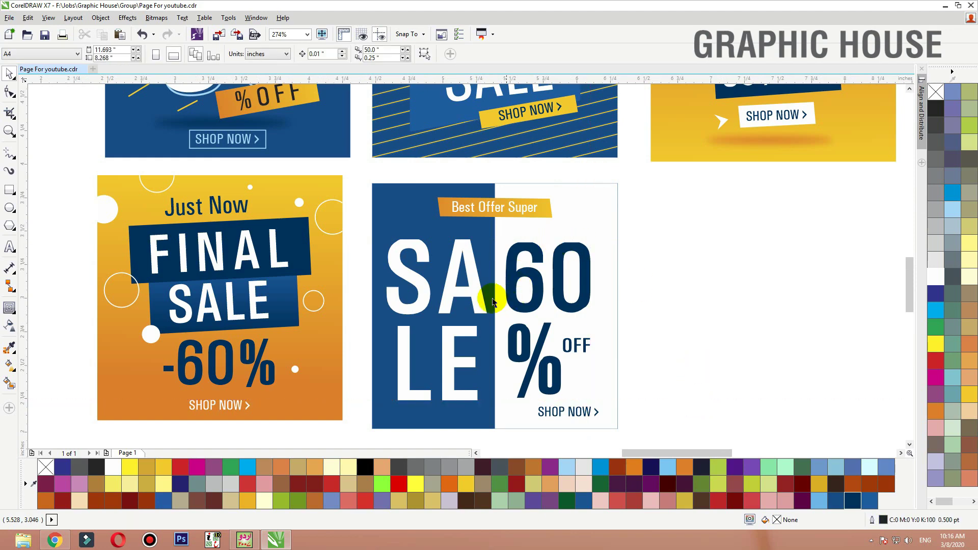
drag(494, 299, 509, 280)
key(ctrl+z)
click(700, 177)
Step: Draw a tall narrow rectangle about 0.12 by 1.41 inches over the blue-white seam, with black fill and no outline
scroll(338, 456, up, 1)
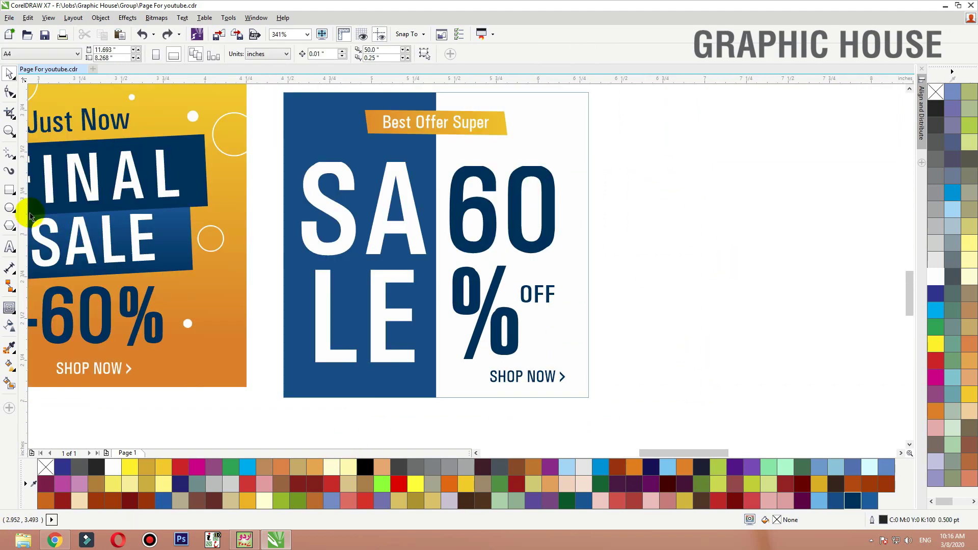
click(10, 190)
click(429, 157)
drag(442, 239, 445, 386)
click(936, 108)
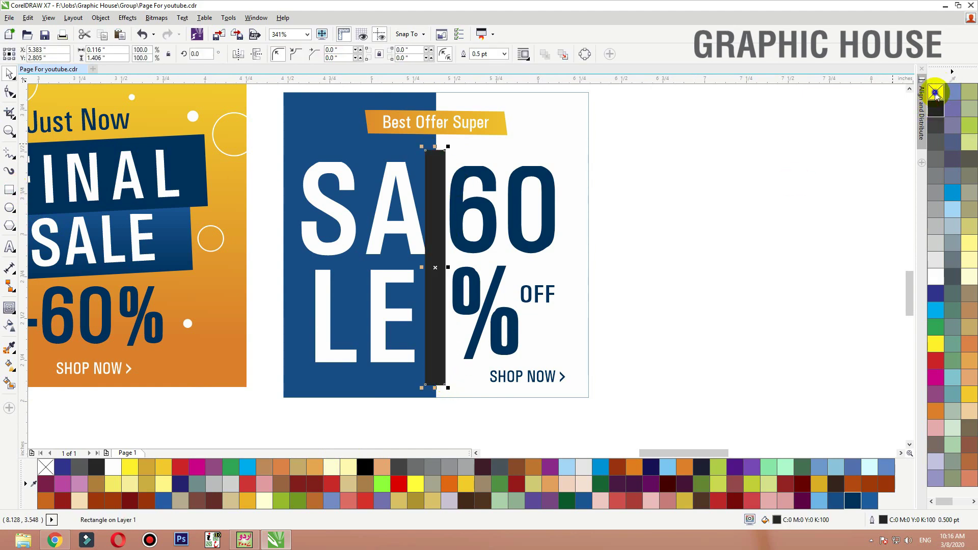
right_click(935, 93)
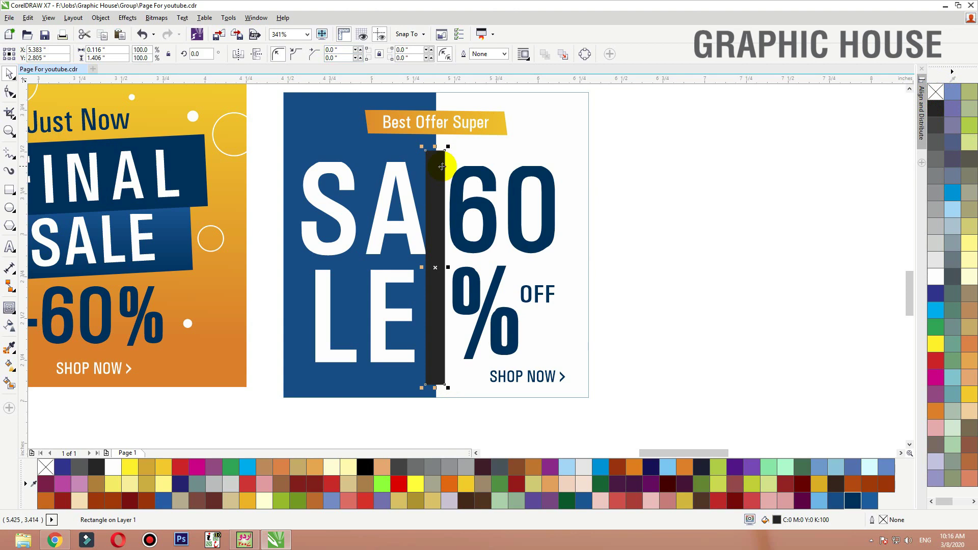
Step: Convert the narrow rectangle to curves and move its two right corners inward to taper that side
key(ctrl+q)
key(F10)
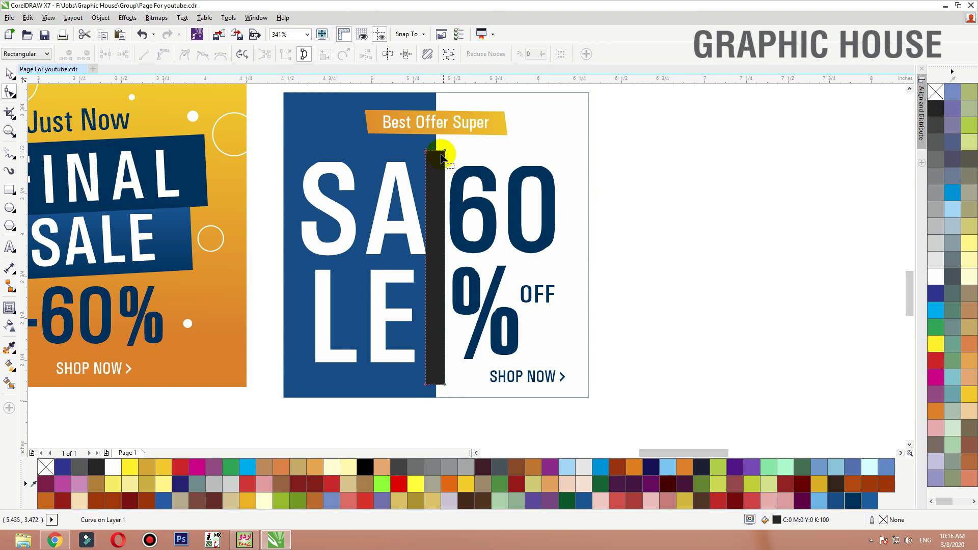
click(432, 155)
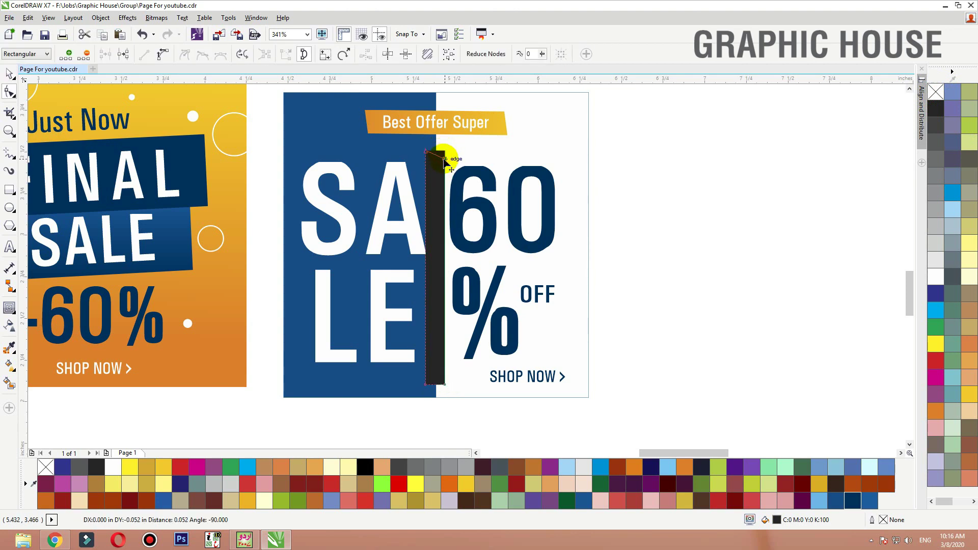
drag(444, 160, 444, 161)
drag(445, 384, 444, 377)
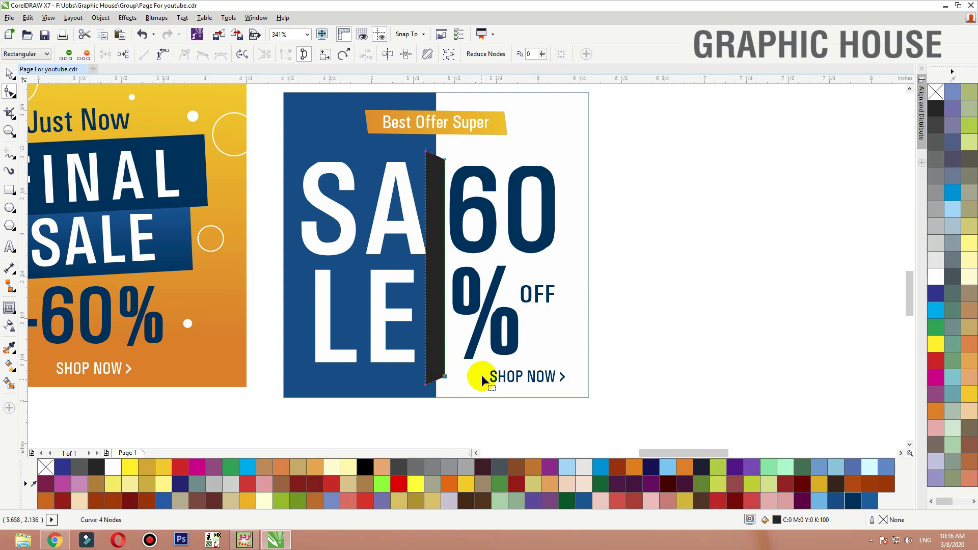
key(space)
Step: Mix a rich black of C60 M60 Y60 K100 and fill the tapered strip with it
double_click(777, 520)
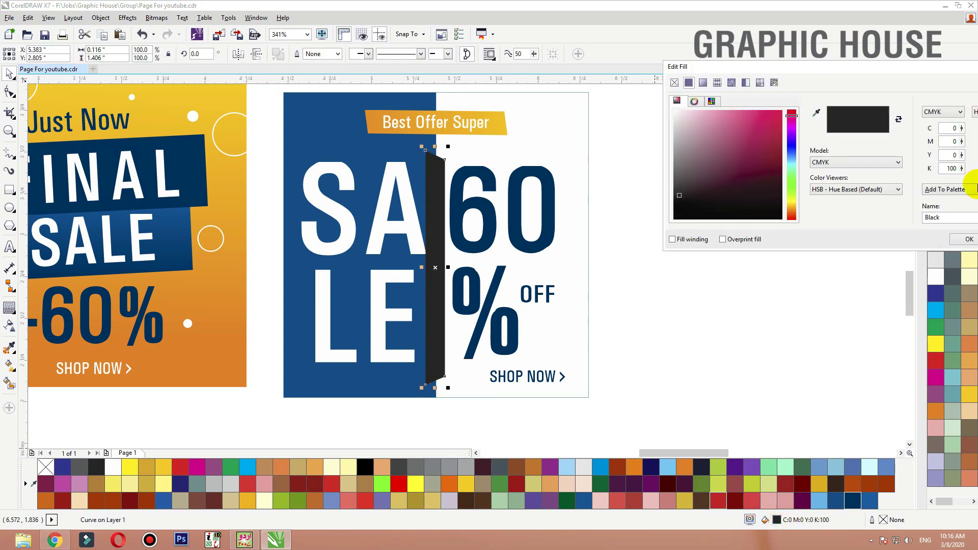
text(60)
key(Tab)
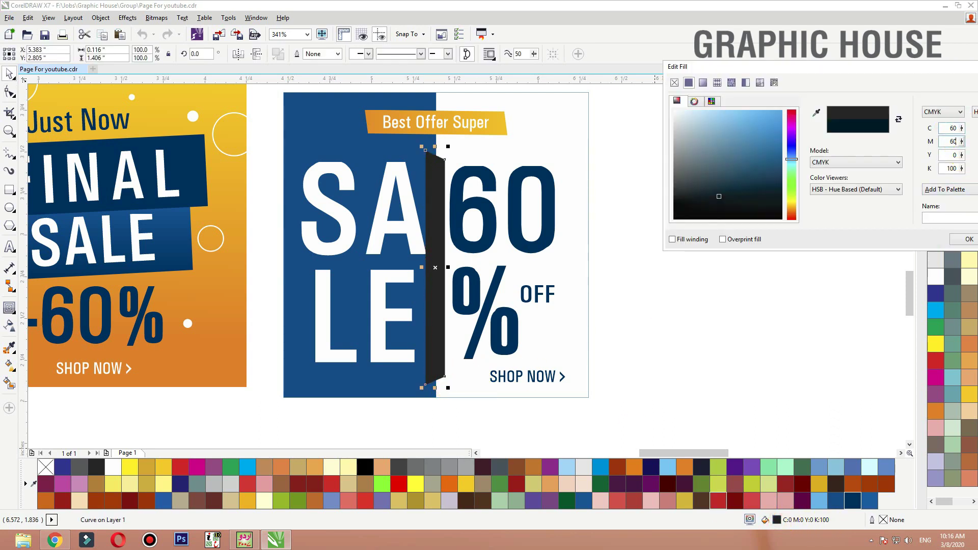
text(60)
key(Tab)
text(60)
key(shift+Tab)
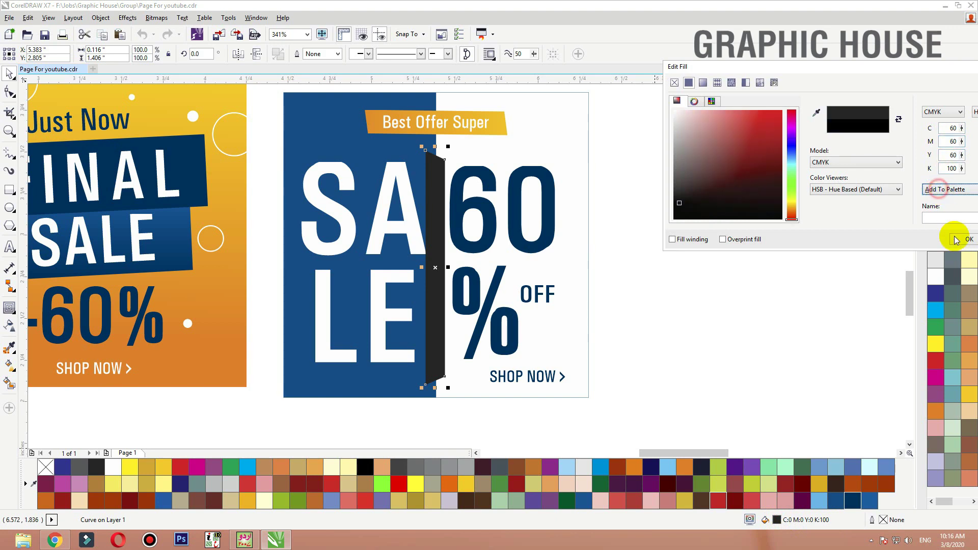
click(959, 239)
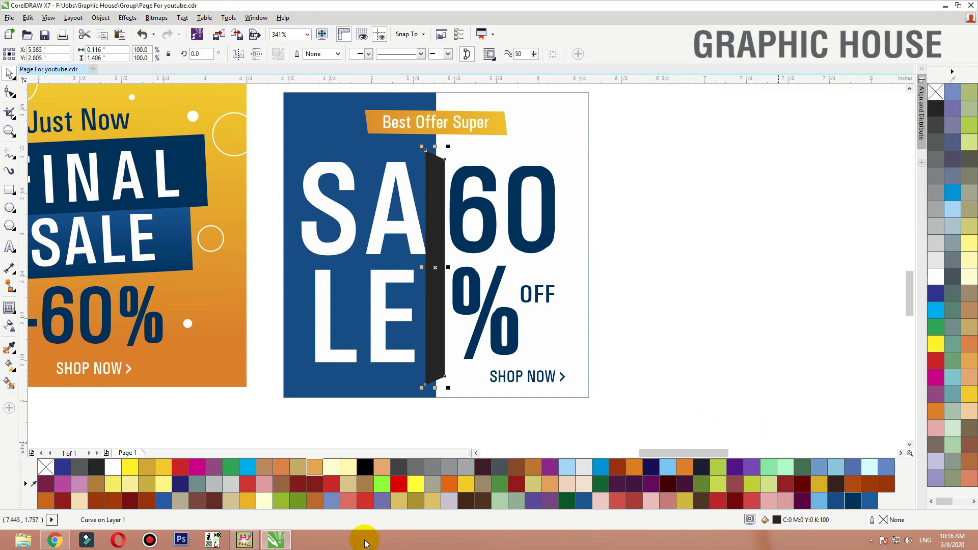
click(366, 468)
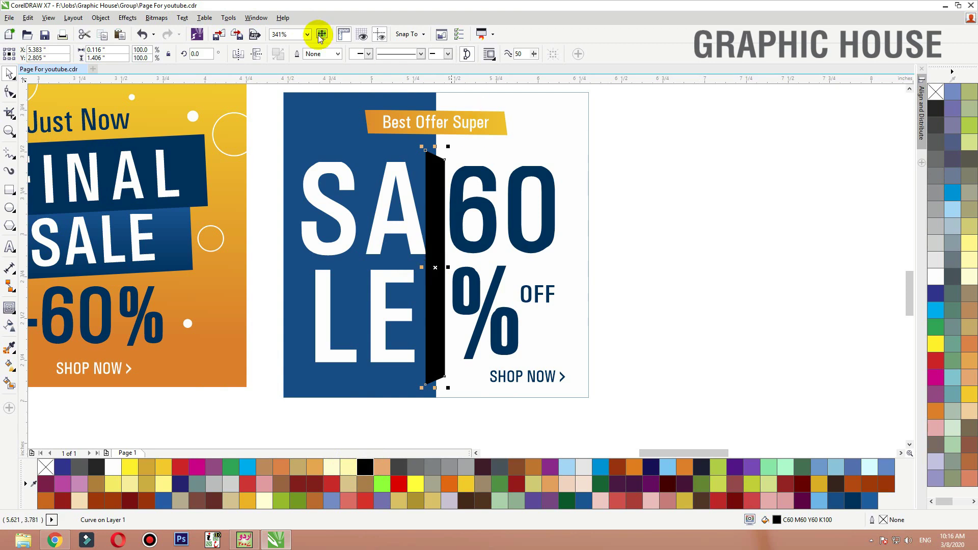
Step: Convert the black tapered strip on the blue-white seam to a bitmap
click(182, 18)
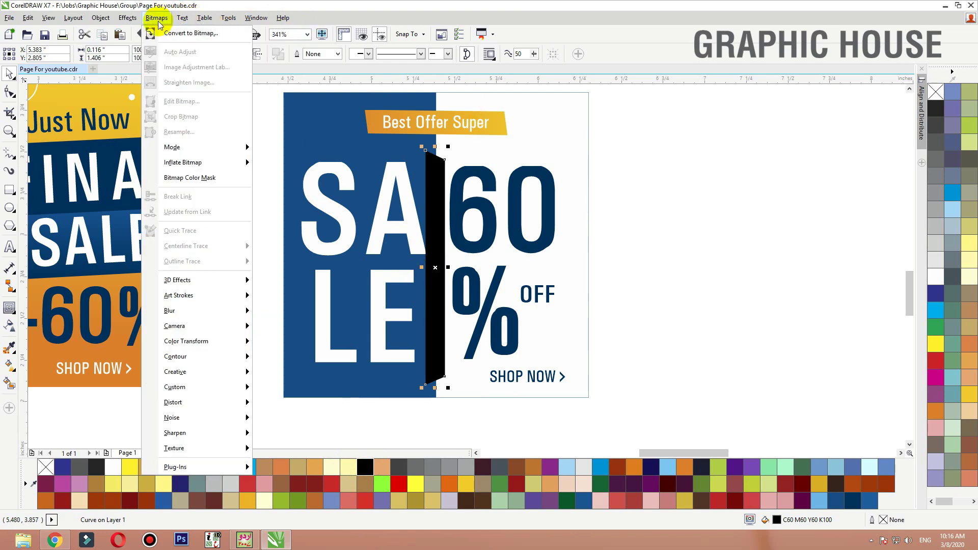
click(165, 32)
click(457, 324)
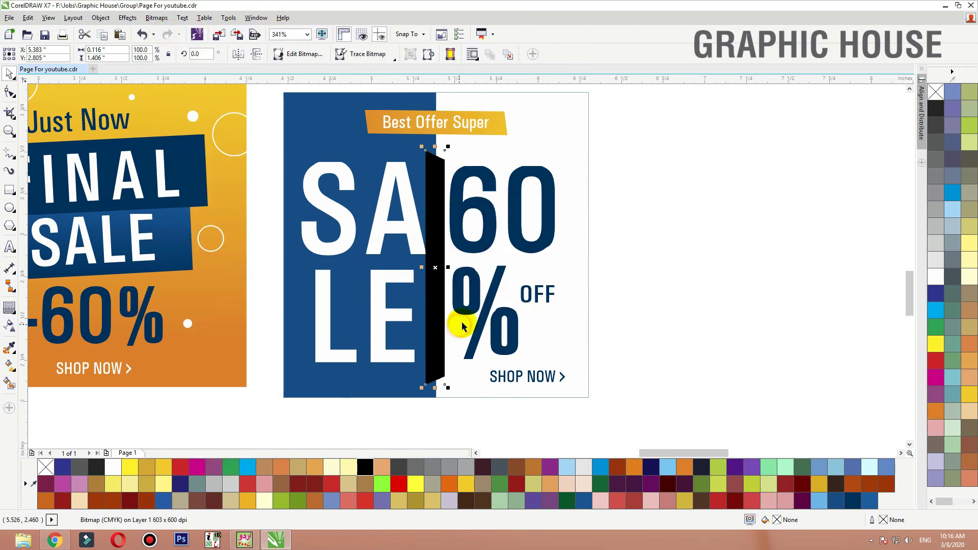
Step: Apply a Gaussian Blur with a 37-pixel radius to the black strip and place it behind the banner's white half
click(157, 17)
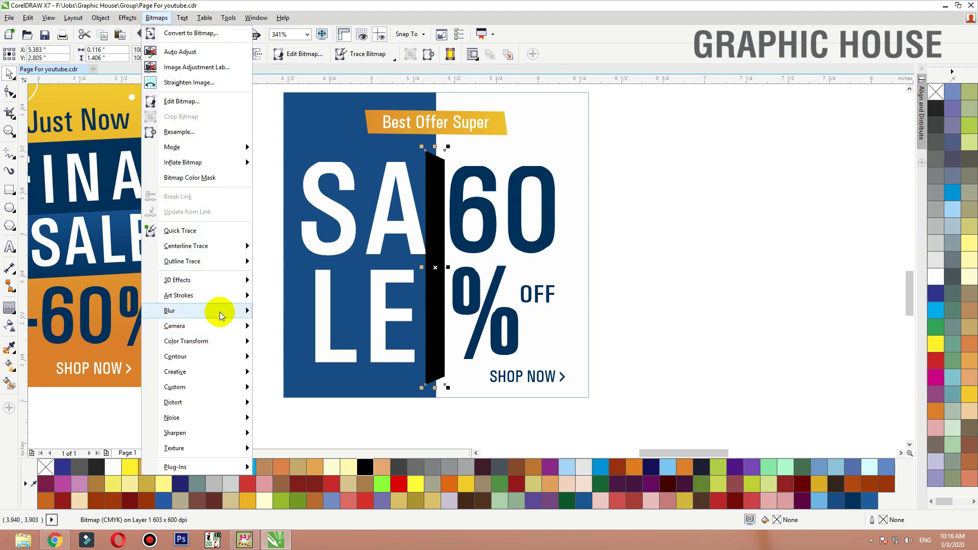
mouse_move(220, 312)
click(288, 326)
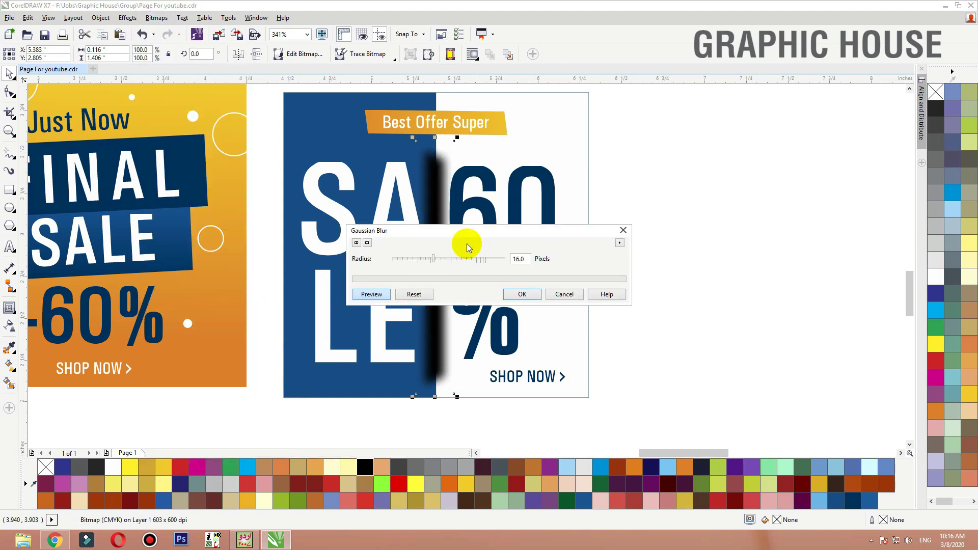
drag(468, 231, 580, 114)
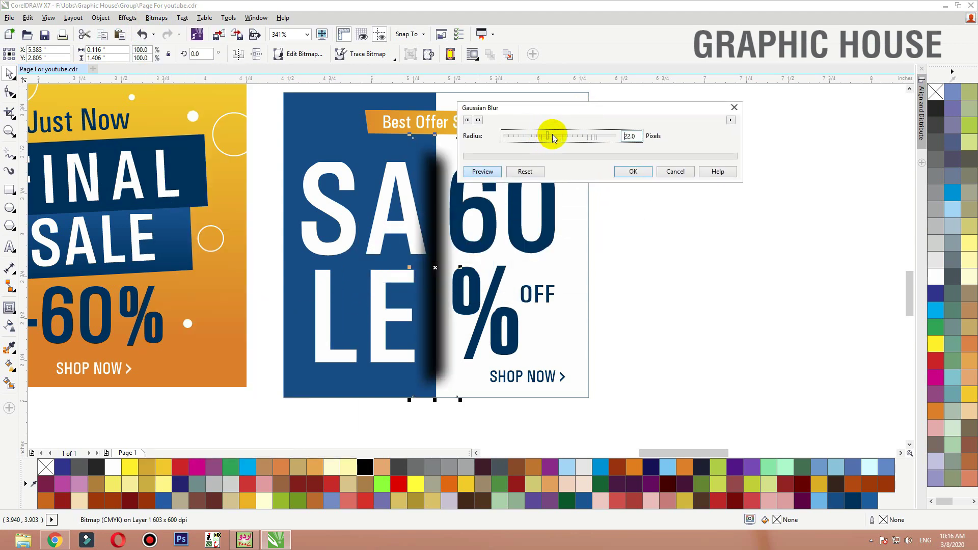
click(632, 174)
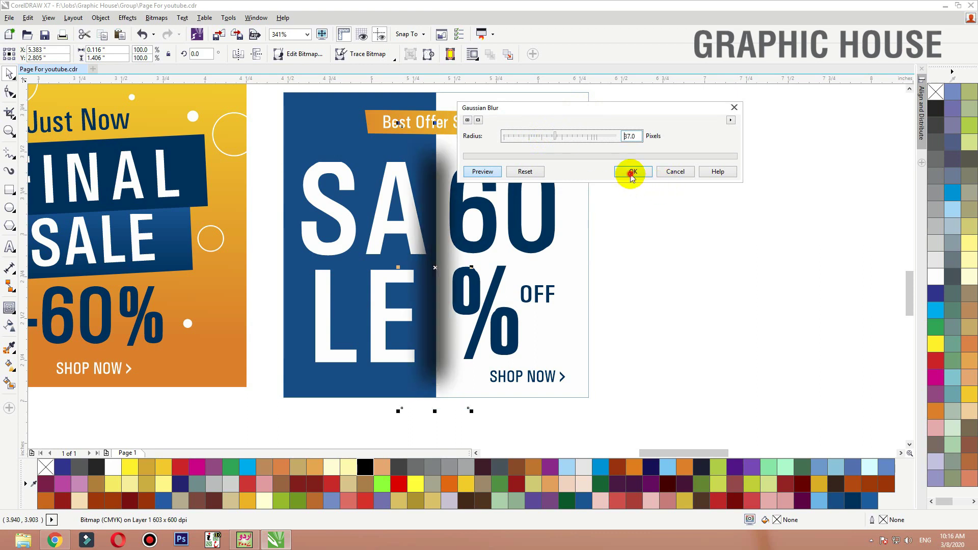
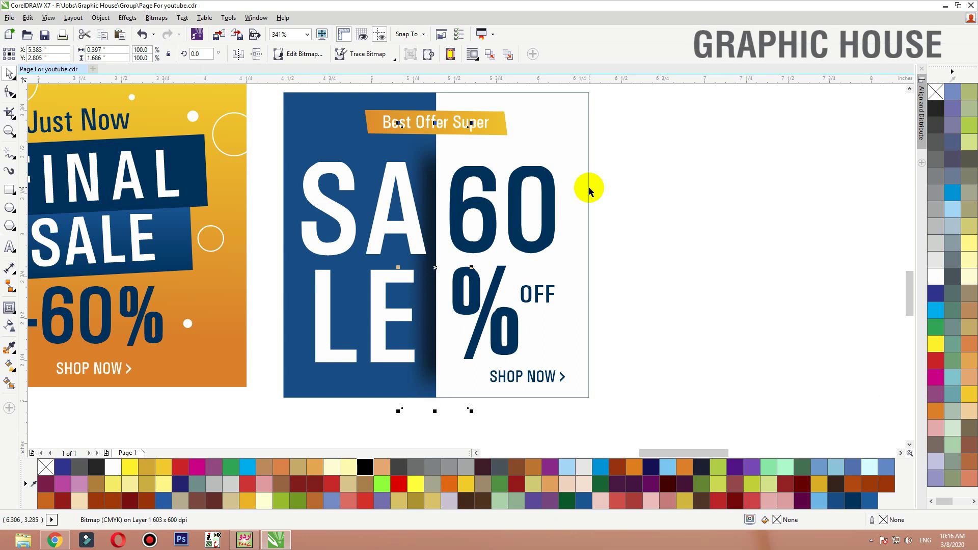
Step: Centre the blurred shadow vertically on the banner and adjust its width to about 0.41 inches along the seam
drag(397, 267, 409, 267)
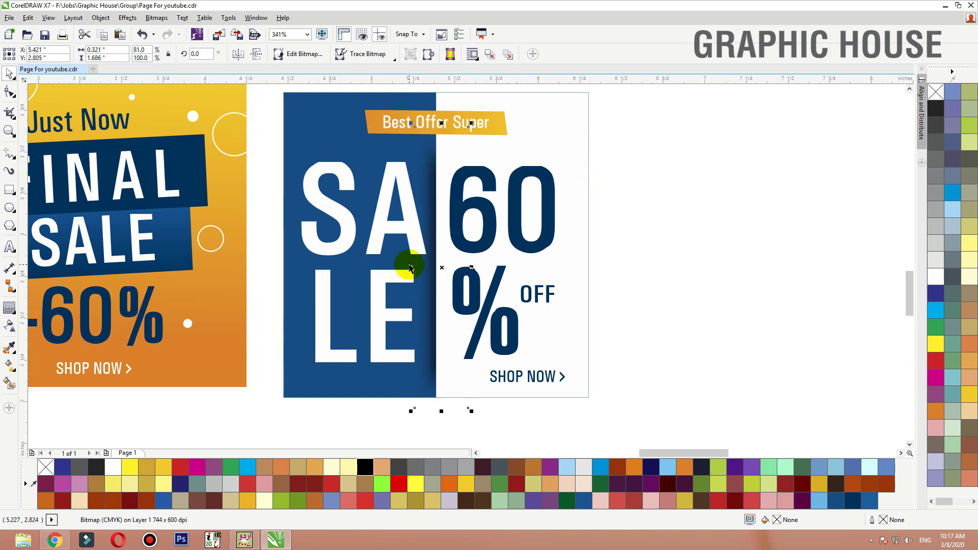
shift+click(454, 145)
click(668, 162)
click(518, 126)
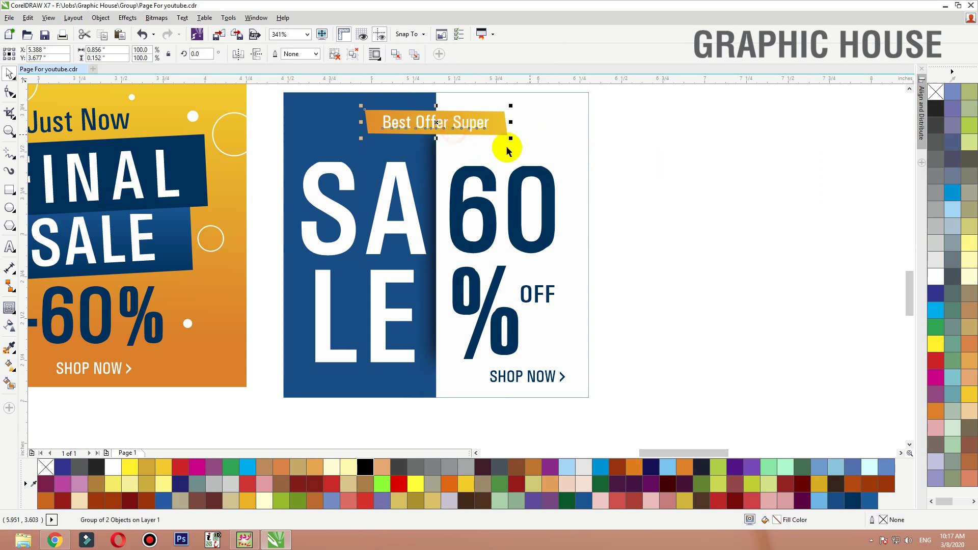
click(432, 252)
drag(432, 253, 412, 245)
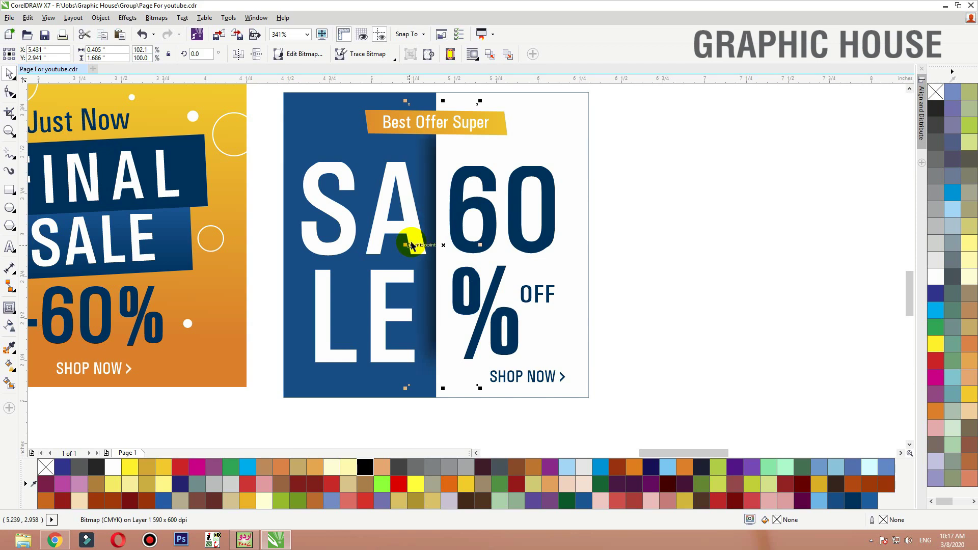
Step: Group the 60 %, OFF and SHOP NOW texts and centre the group horizontally on the white half
click(455, 229)
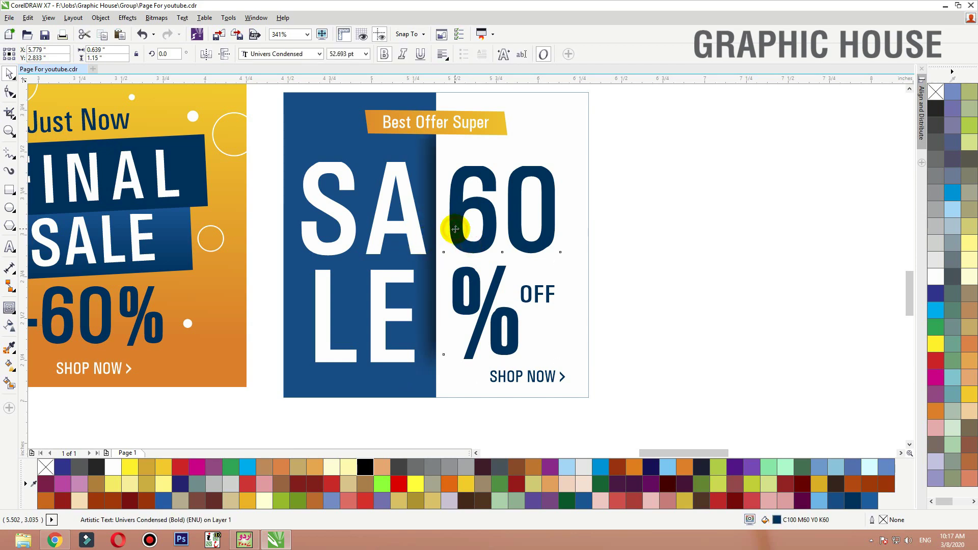
click(637, 208)
click(529, 241)
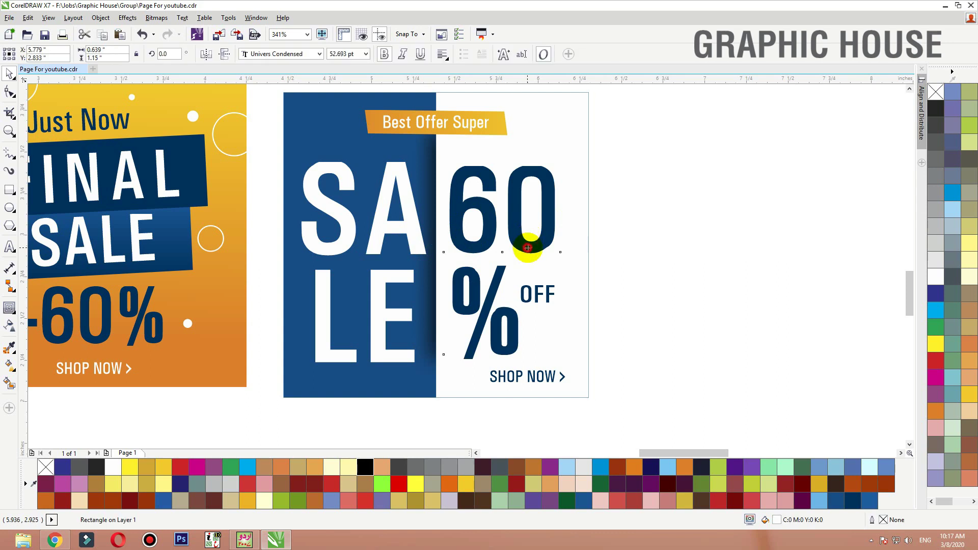
drag(654, 146, 426, 397)
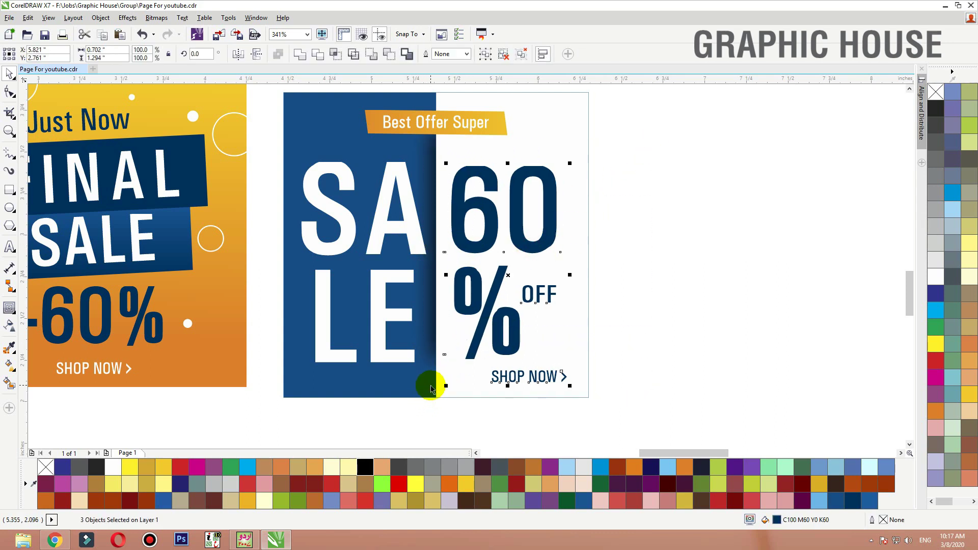
key(ctrl+g)
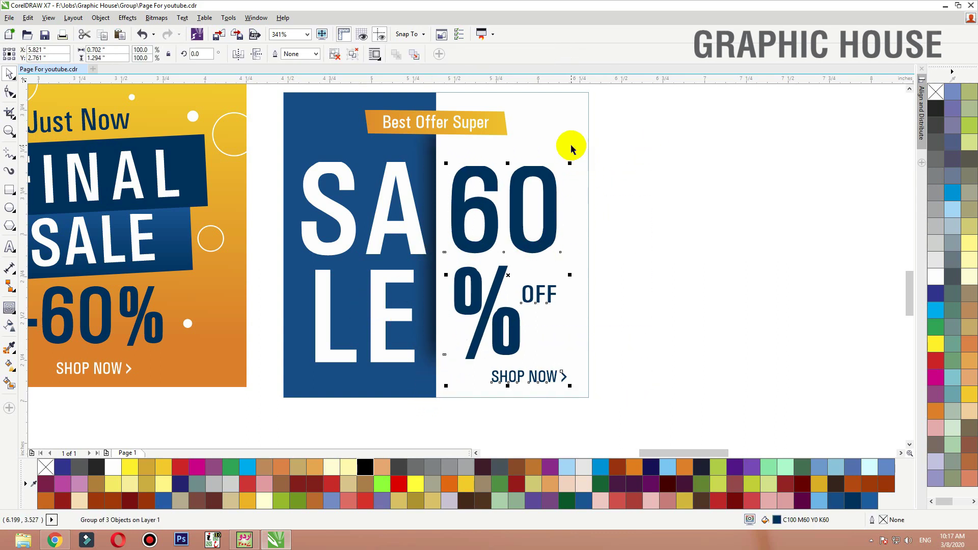
key(Right)
key(Right)
click(655, 168)
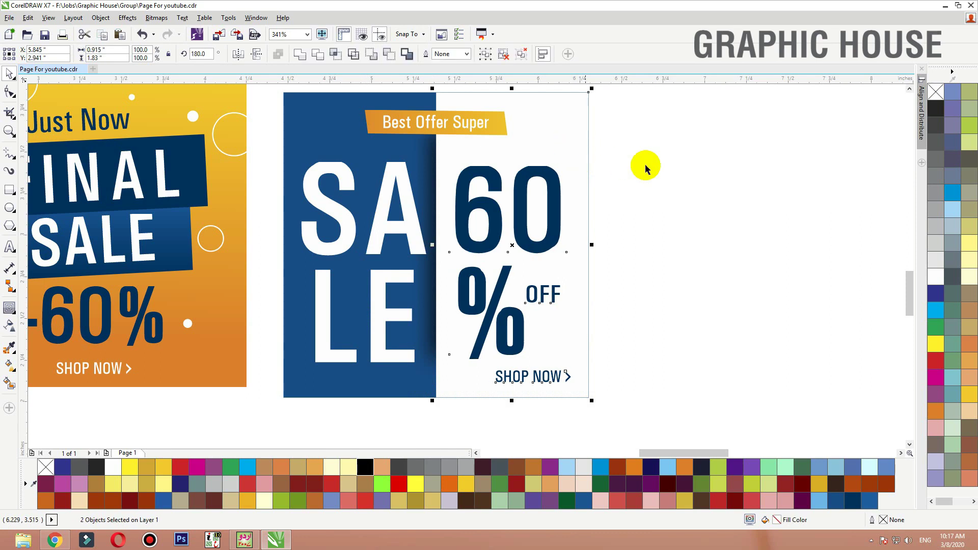
Step: Try to centre the SALE text horizontally on the blue background
drag(244, 429, 445, 137)
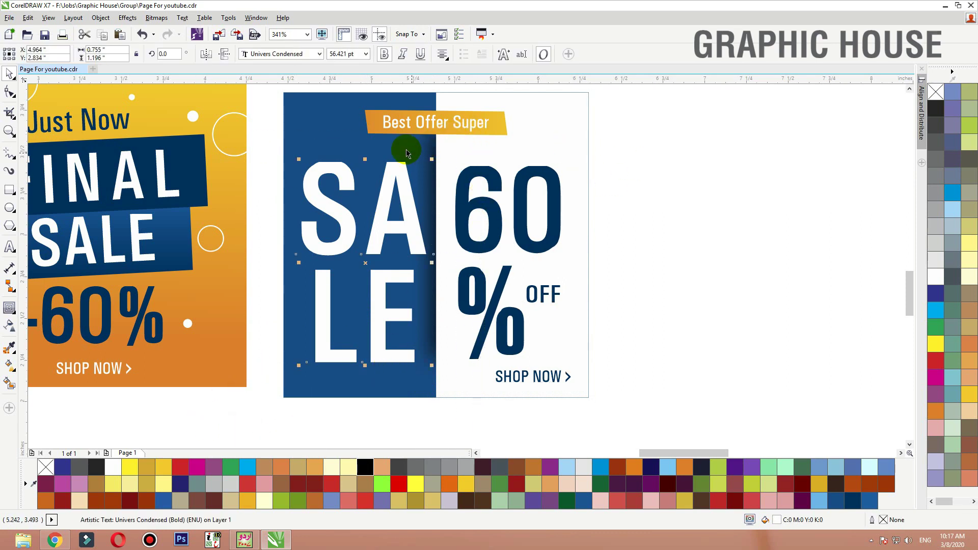
shift+click(406, 149)
key(c)
key(ctrl+z)
Step: Duplicate the blue background in place, narrow the copy to 0.915 inches over the blue half, and remove its fill
click(351, 145)
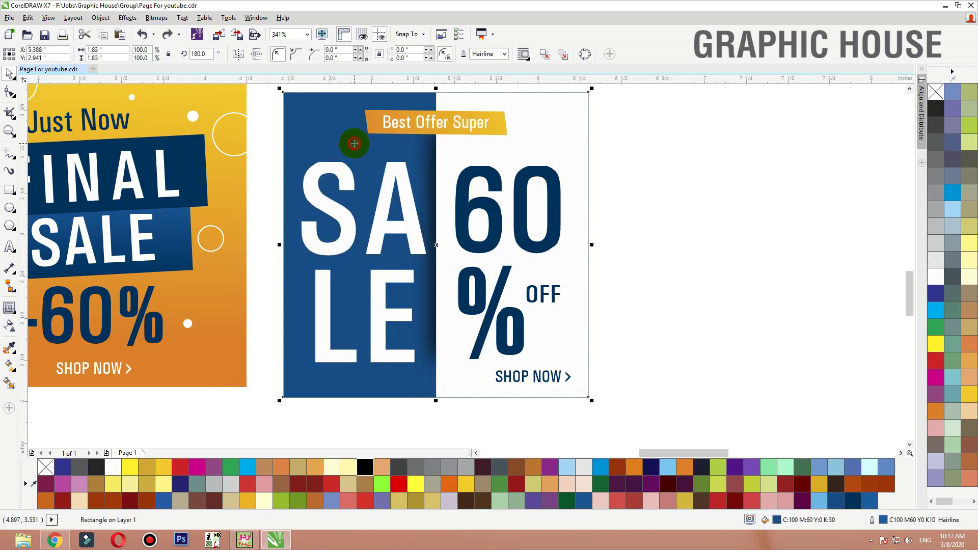
drag(591, 244, 437, 246)
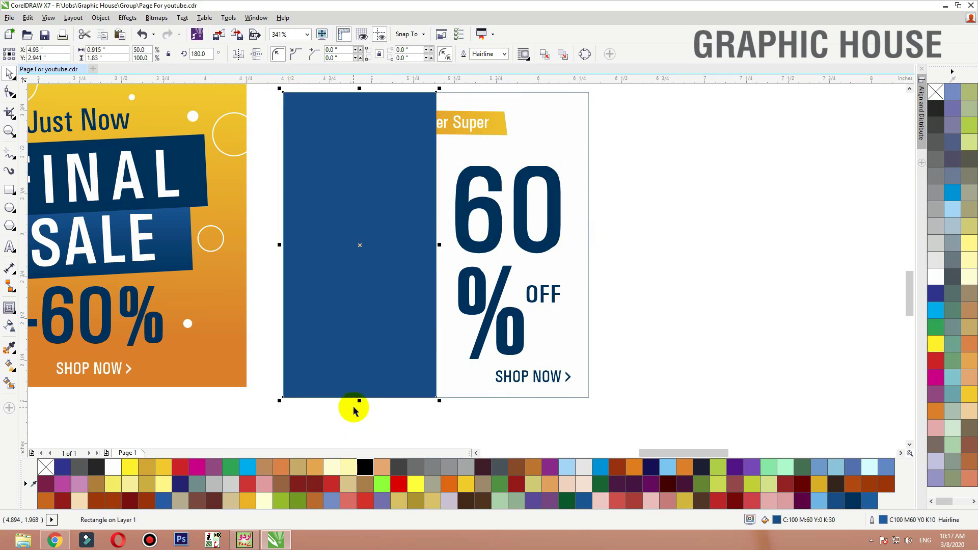
key(ctrl+Page_Down)
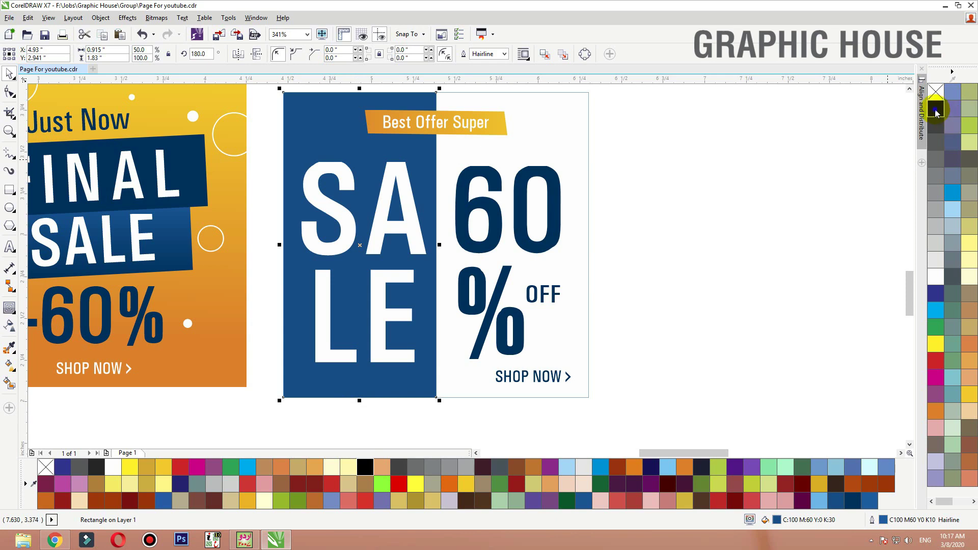
click(937, 91)
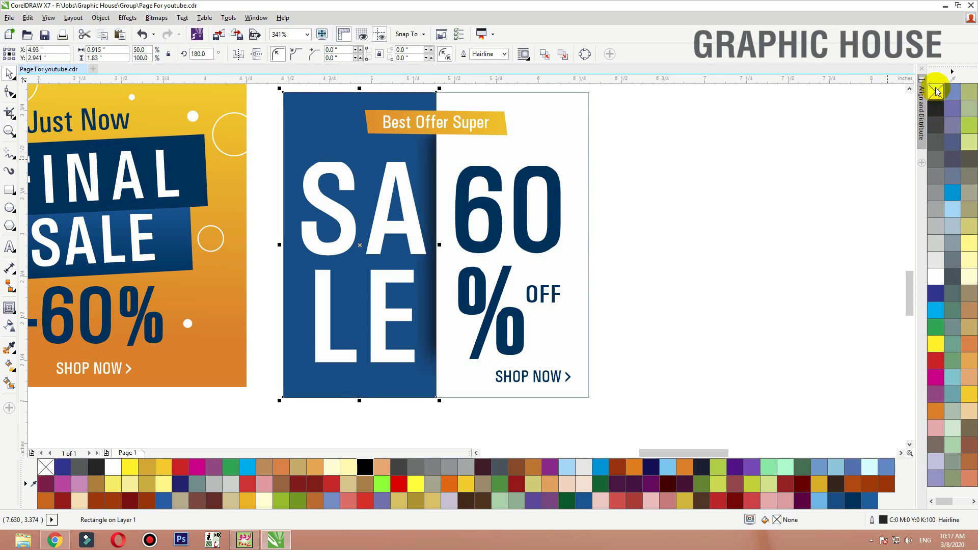
Step: Centre the SALE text horizontally in the unfilled half-width rectangle and delete that helper rectangle
click(411, 209)
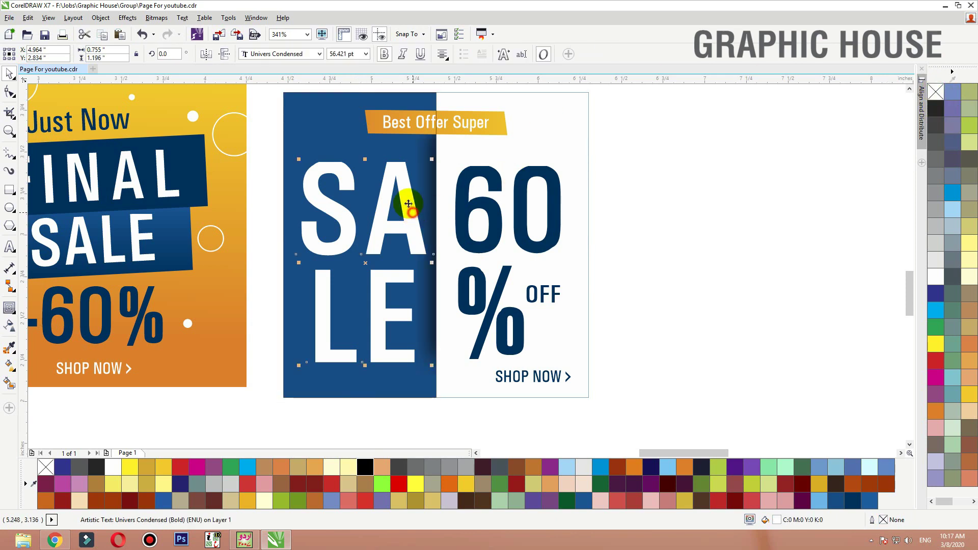
shift+click(331, 97)
key(c)
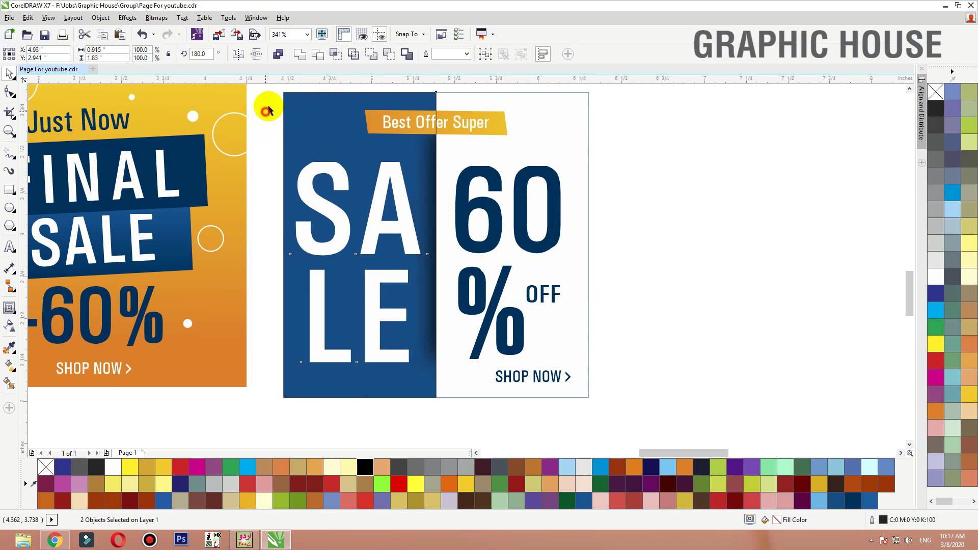
click(267, 110)
drag(284, 93, 338, 89)
key(ctrl+z)
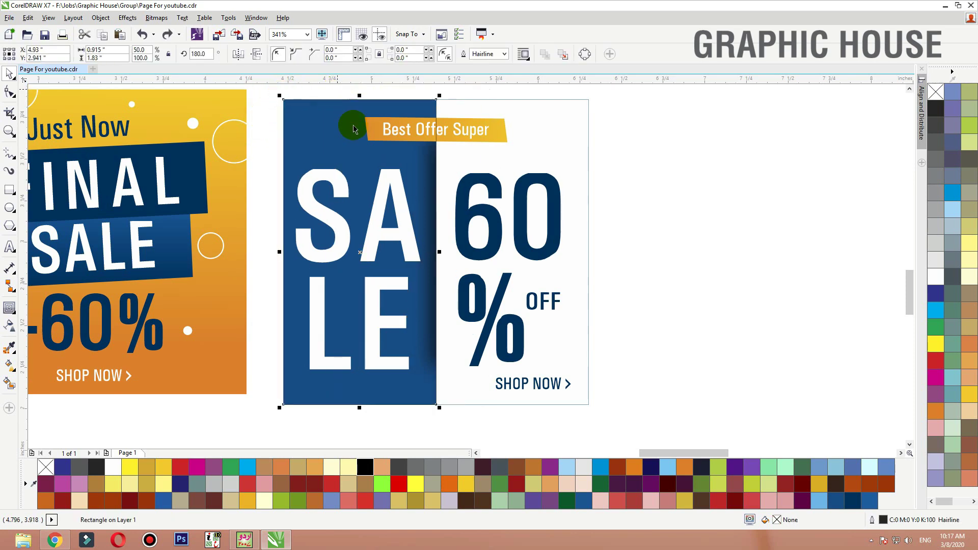
click(696, 244)
Step: Try widening the SALE text to about 0.88 inches and undo the stretch
click(419, 261)
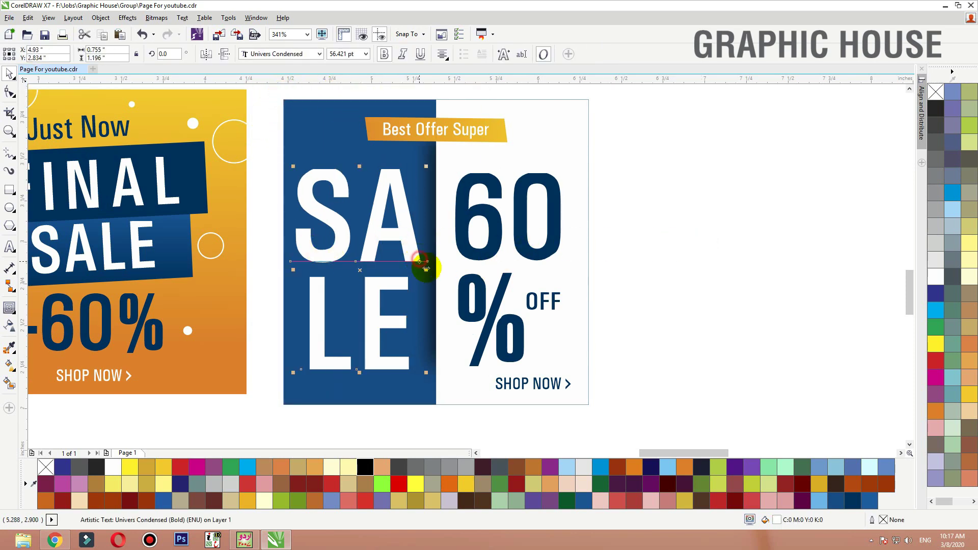
drag(426, 268, 444, 269)
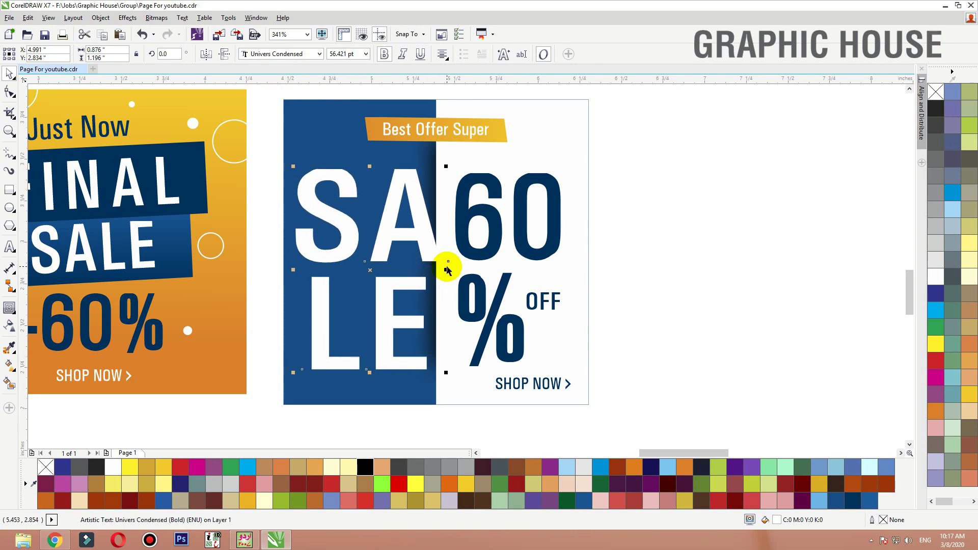
key(ctrl+z)
click(663, 255)
Step: Fit all the sale banners in view to check the whole set together
scroll(567, 390, down, 3)
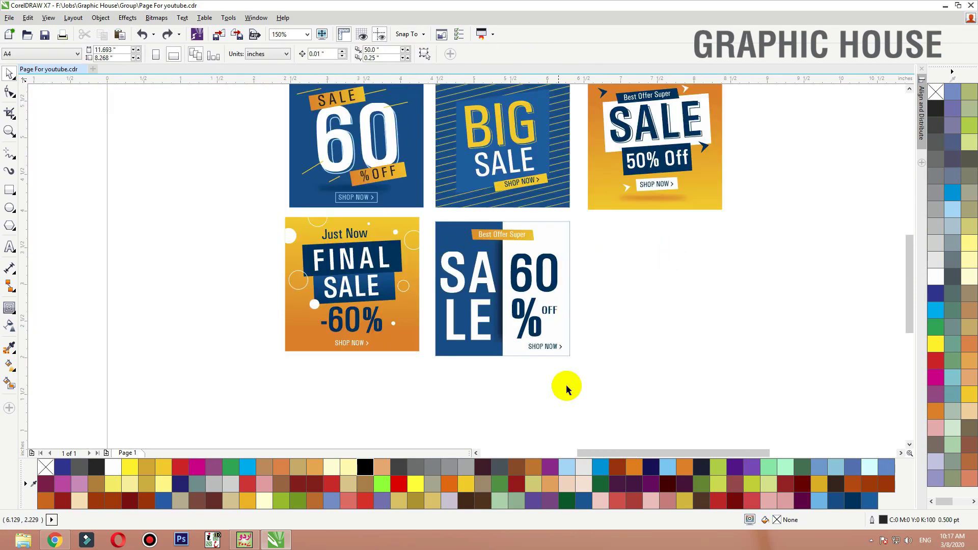
scroll(567, 389, down, 3)
scroll(594, 360, up, 1)
drag(671, 181, 301, 387)
key(shift+F2)
click(130, 272)
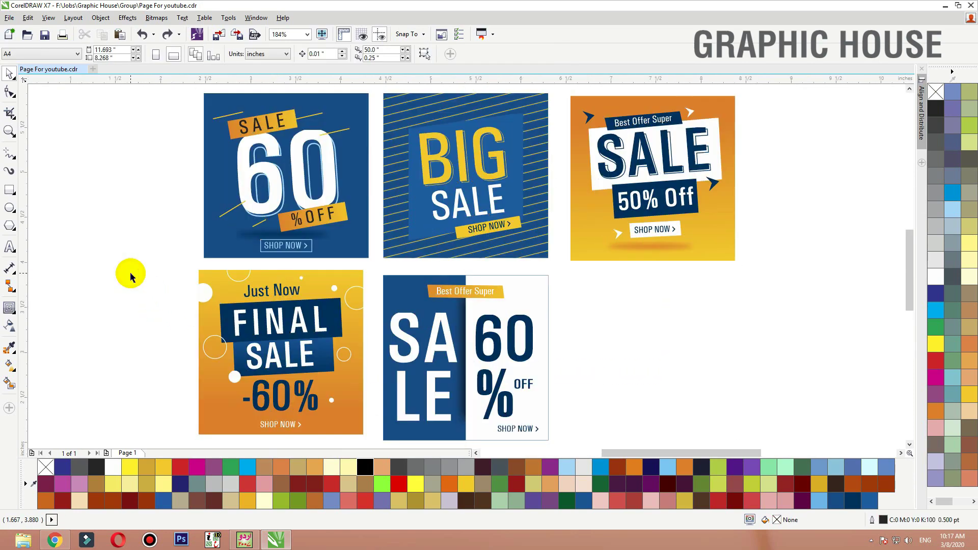